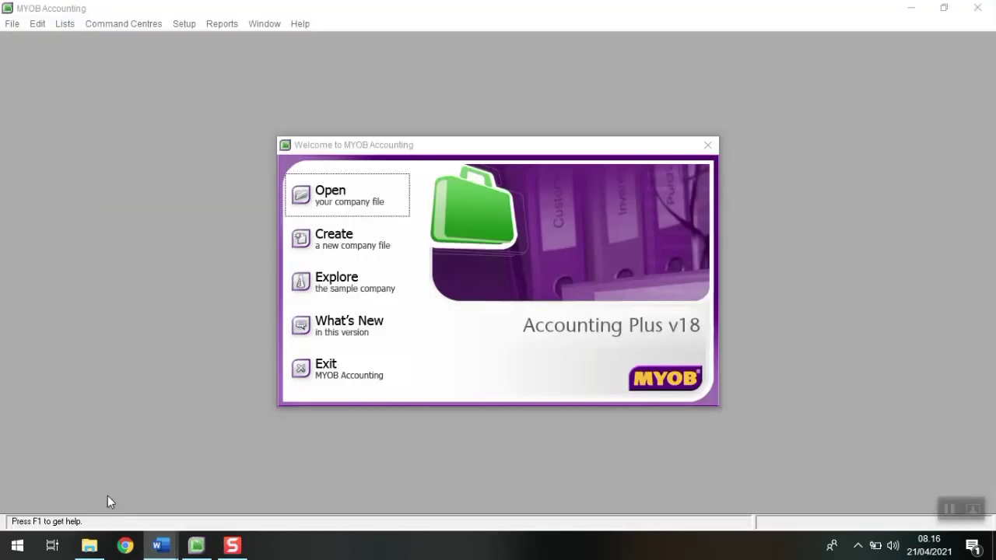
Step: Review the company case and work instructions documents in Word
click(108, 496)
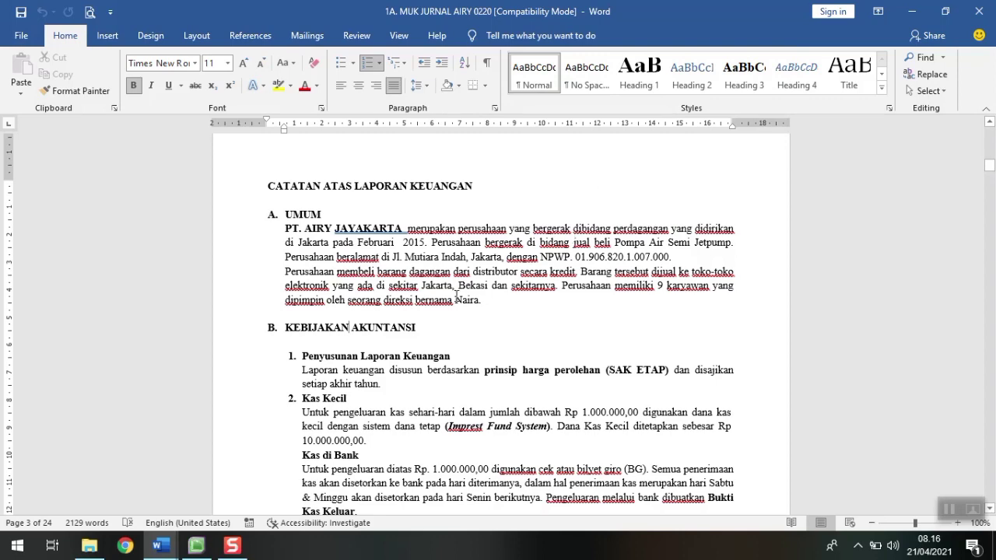
scroll(400, 349, down, 1)
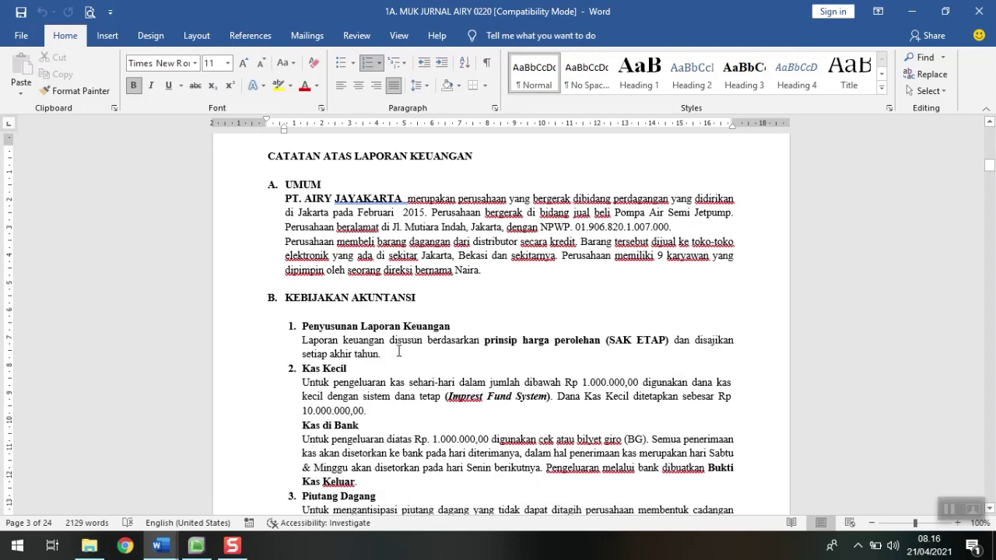
click(163, 553)
click(196, 505)
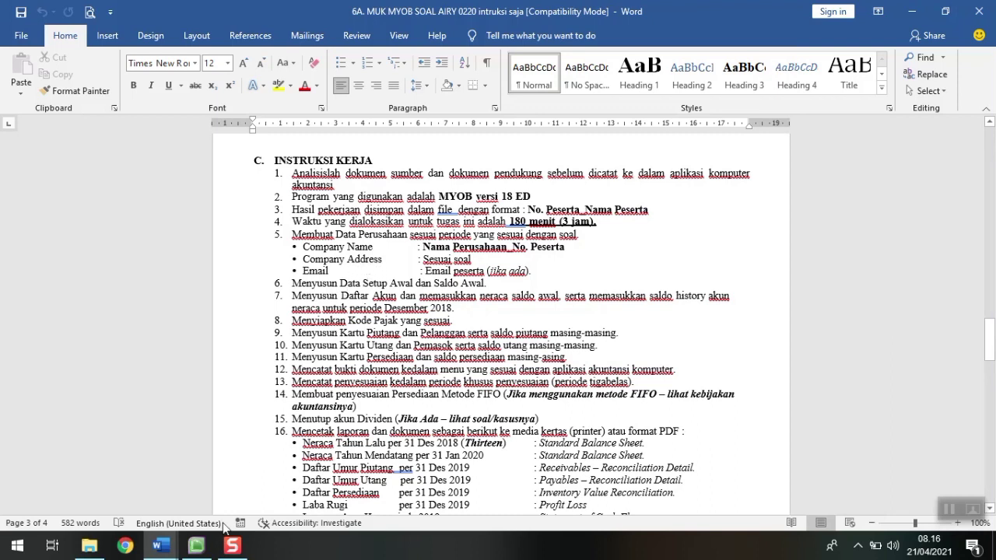
click(197, 545)
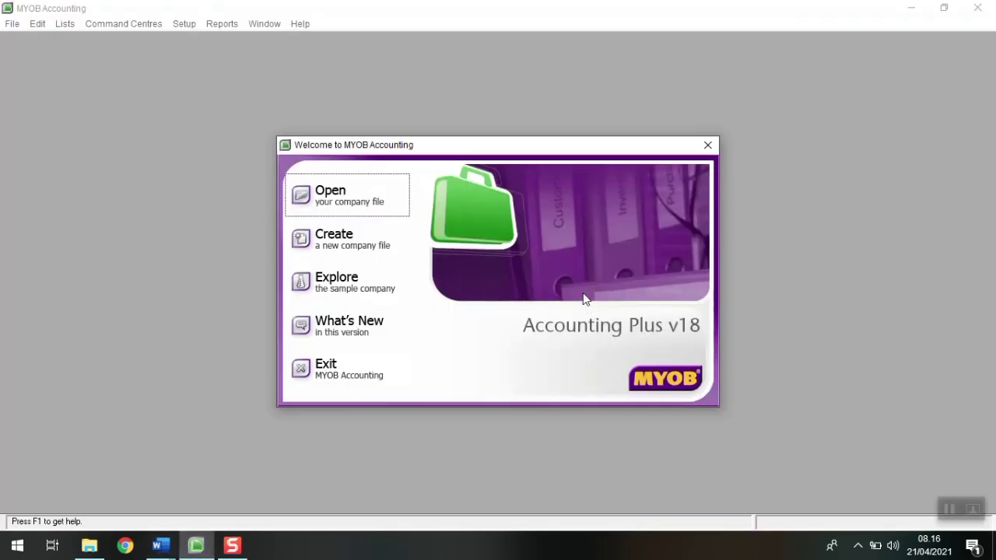
Step: Start a new company file and advance to the Company Information page
click(381, 247)
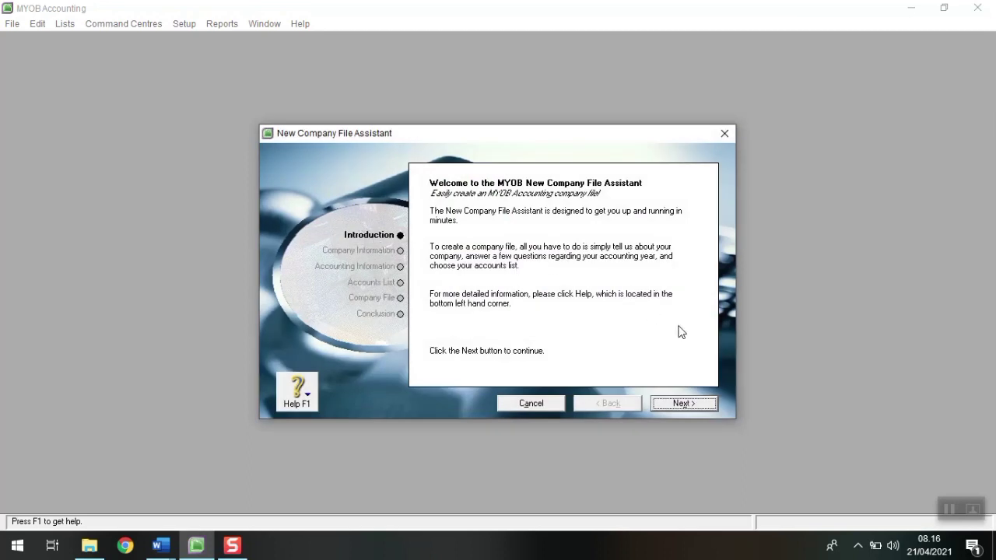
click(685, 403)
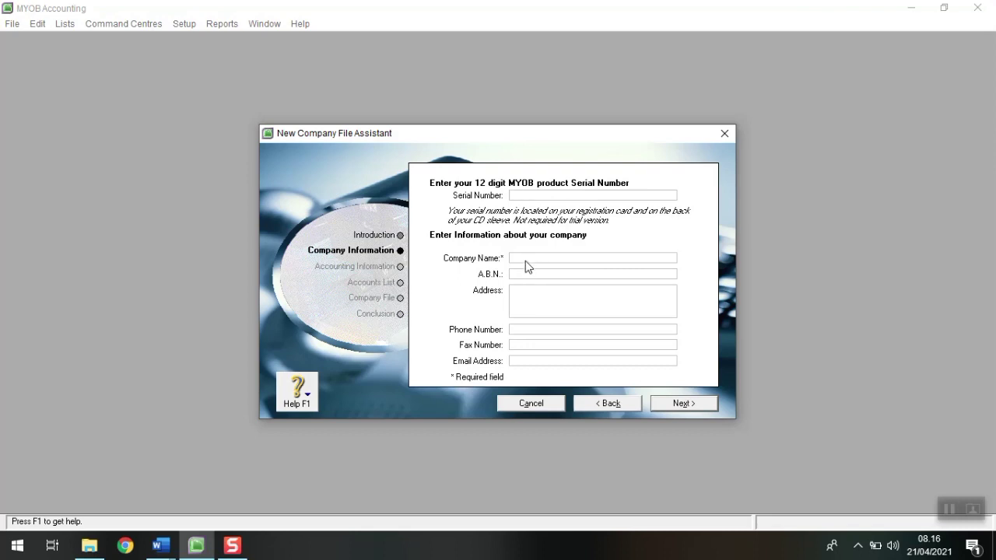
click(161, 546)
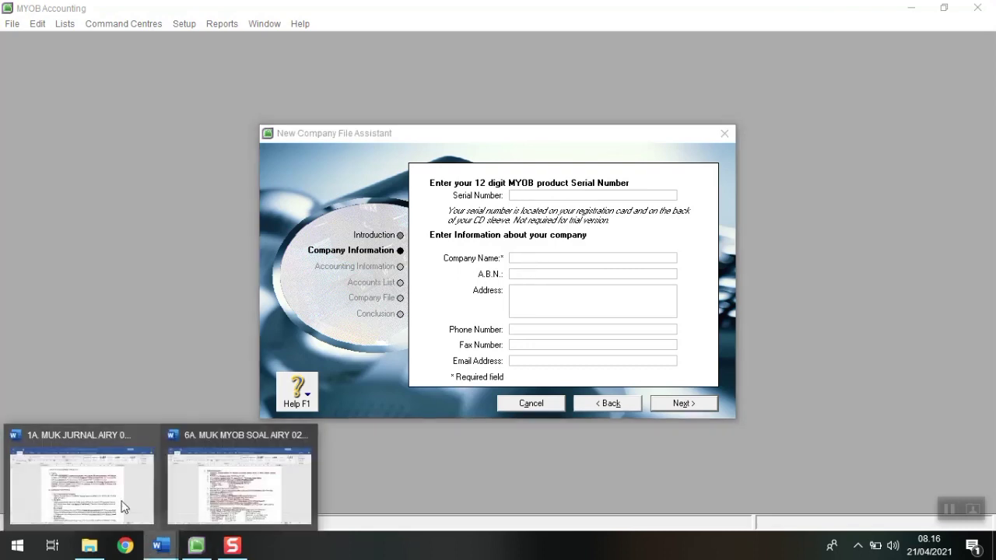
click(96, 482)
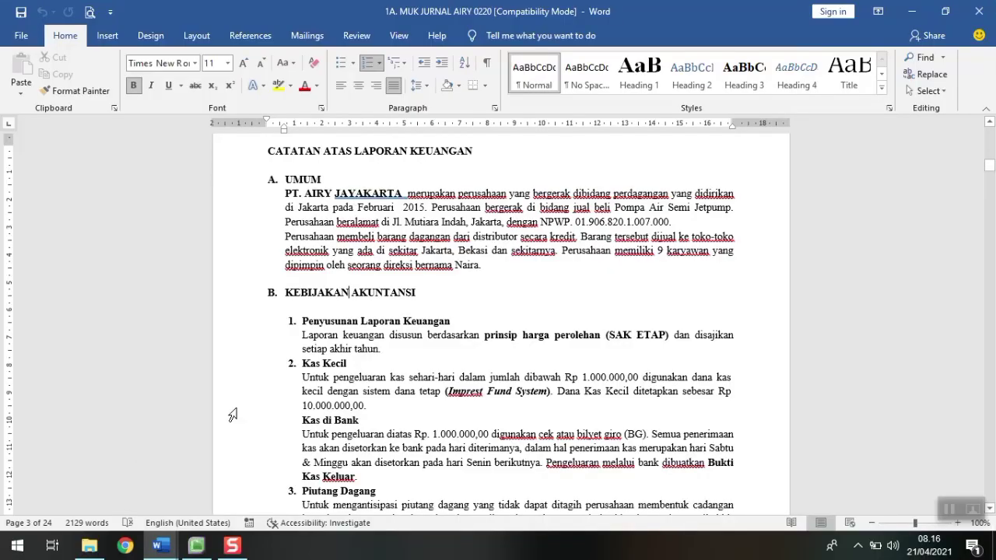
click(196, 546)
Step: Enter PT AIRY JAYAKARTA_001 as the company name
click(530, 258)
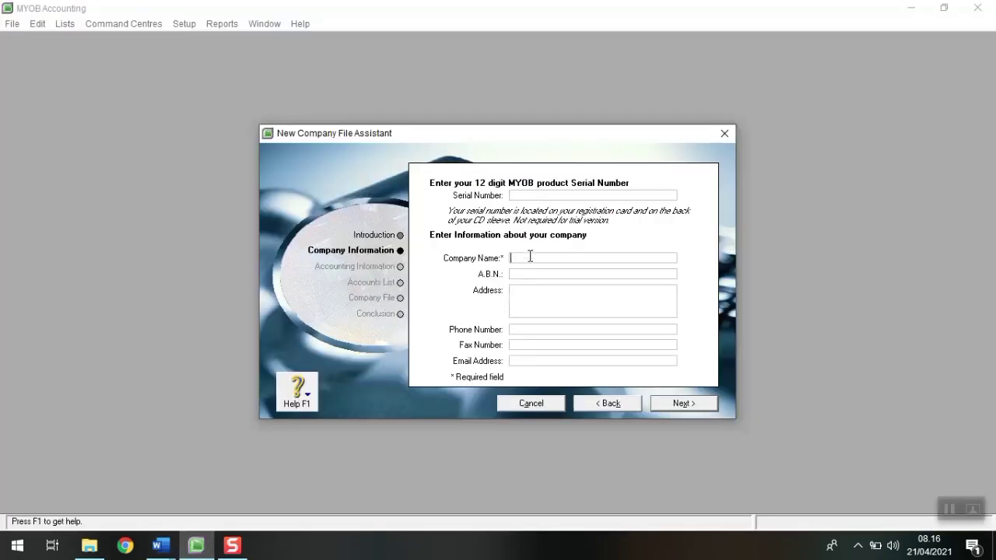
text(PT AIRY JAKA)
key(BackSpace)
key(BackSpace)
text(YAKARTA)
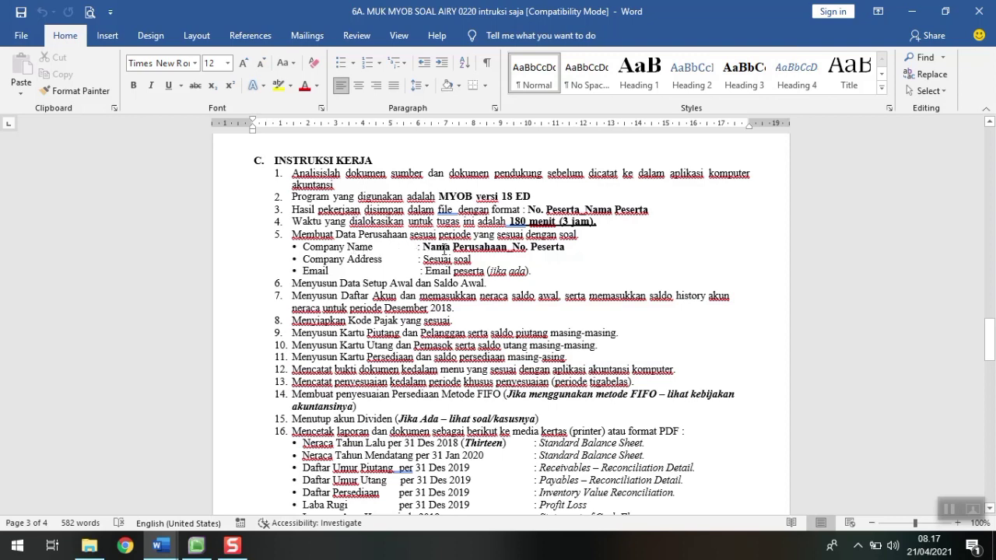
click(197, 545)
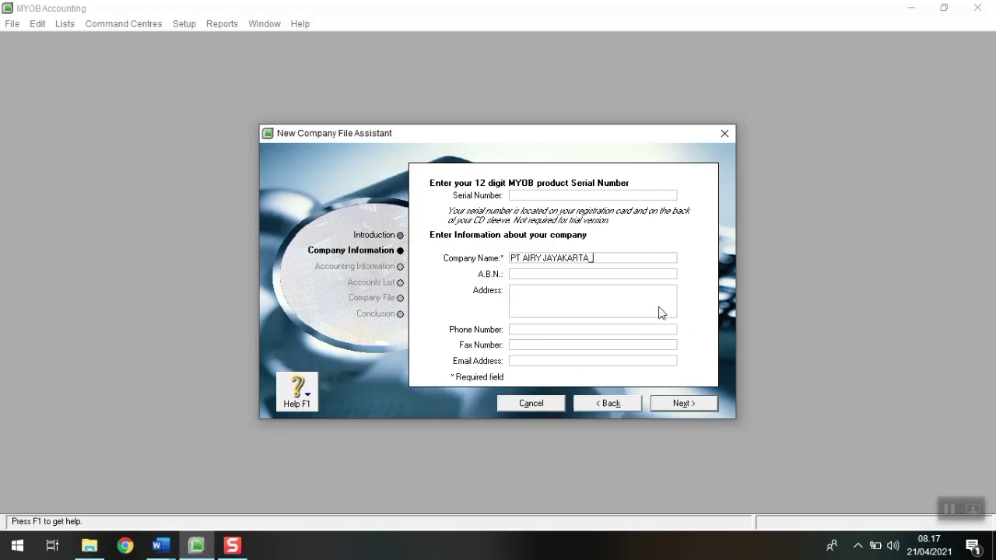
text(001)
Step: Place the case document beside the assistant to check the remaining company details
click(161, 546)
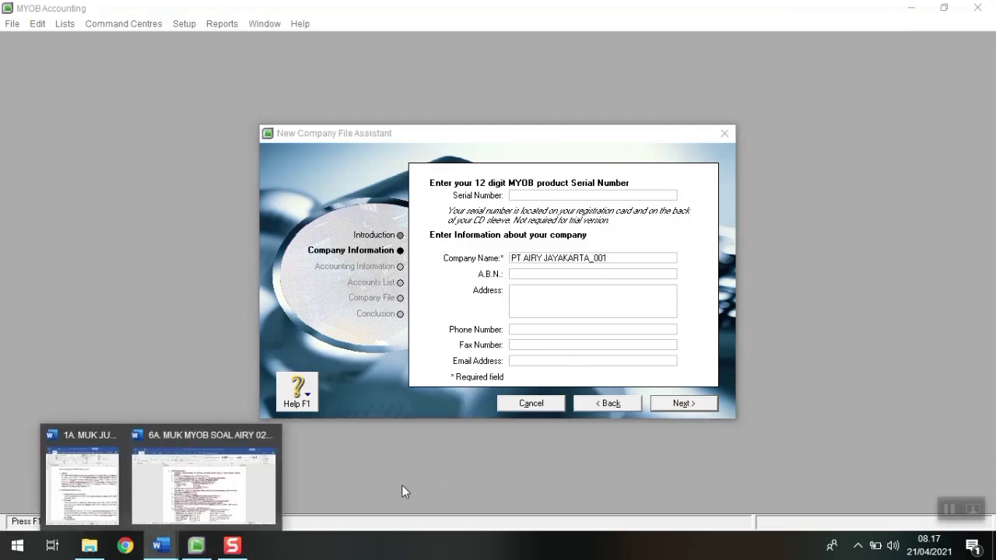
click(94, 497)
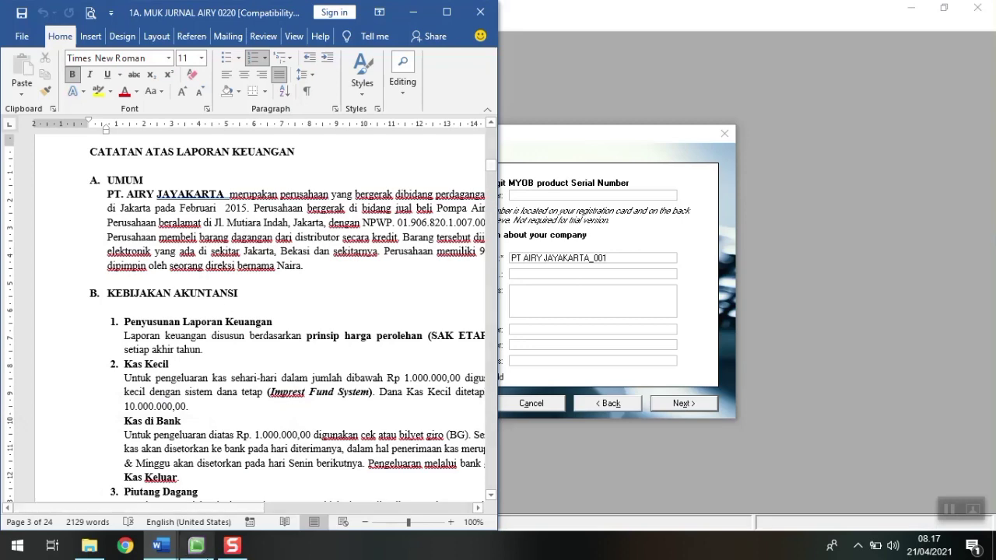
drag(218, 508, 251, 507)
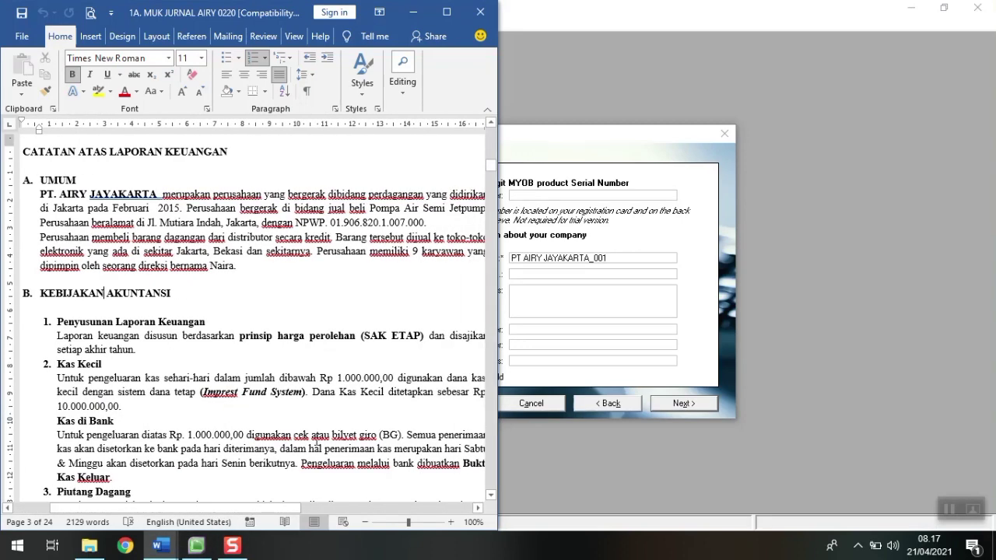
click(565, 274)
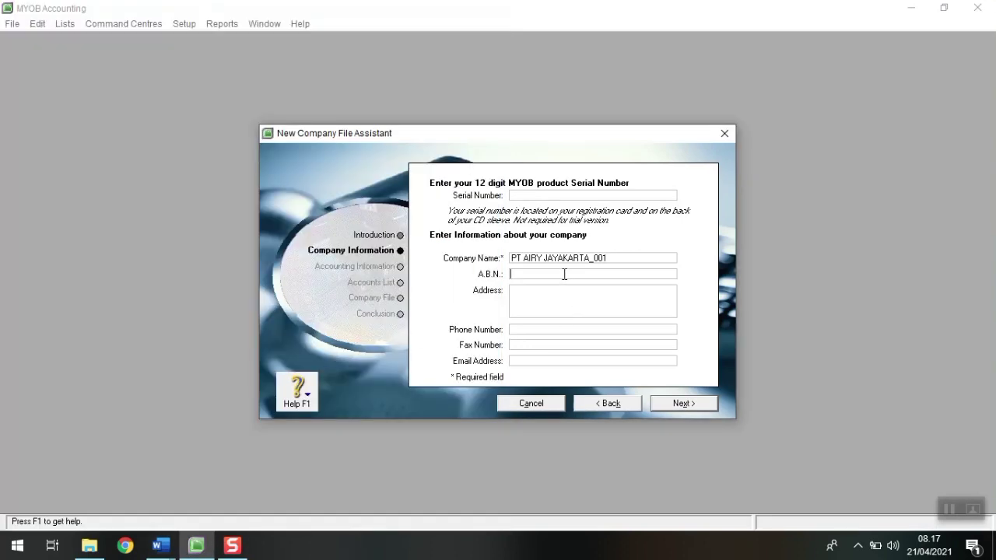
Step: Enter the company's NPWP tax number from the case document into the A.B.N. field
mouse_move(160, 546)
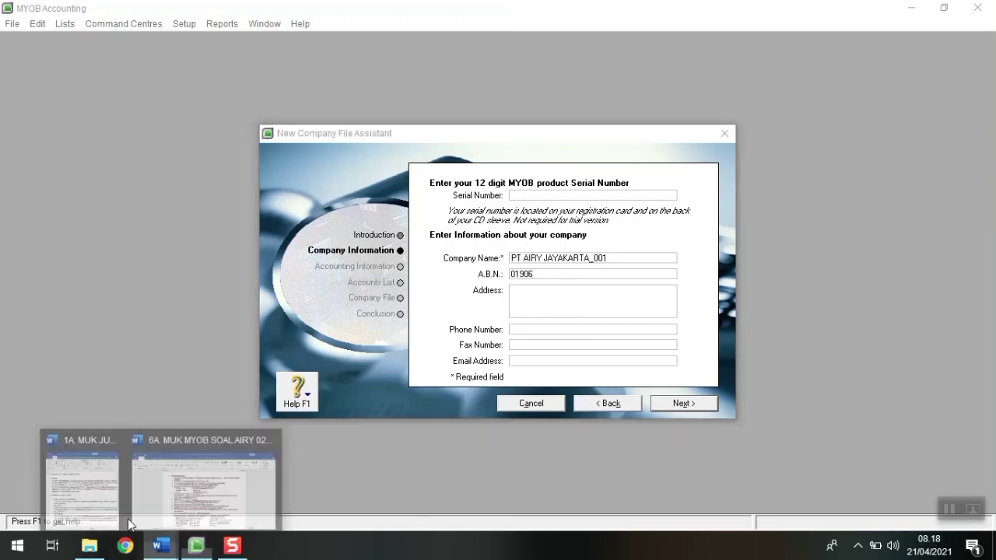
click(105, 507)
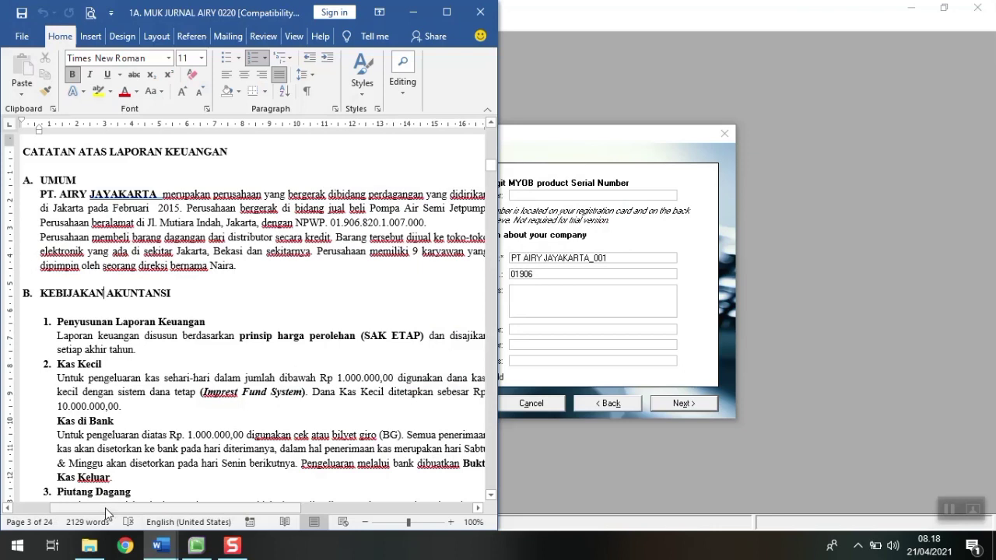
click(570, 275)
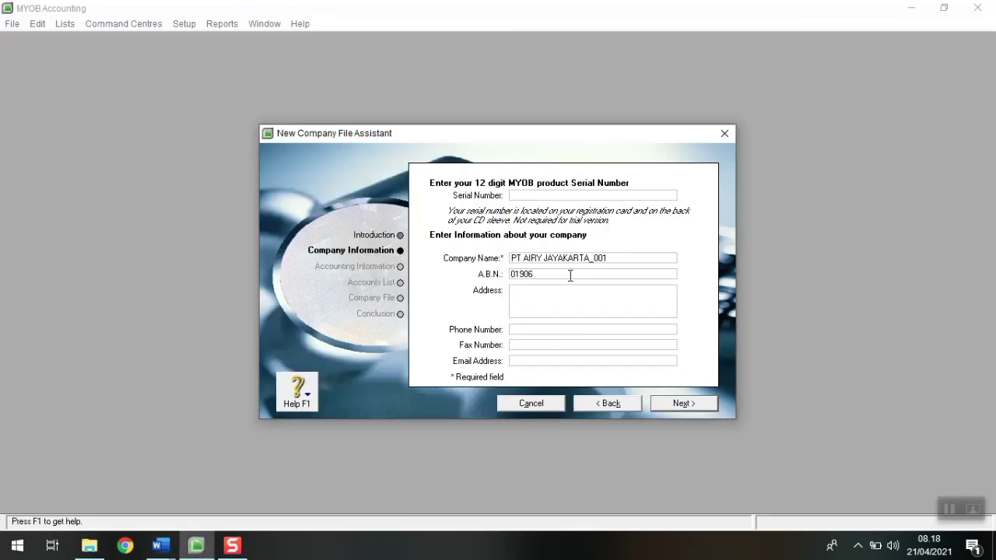
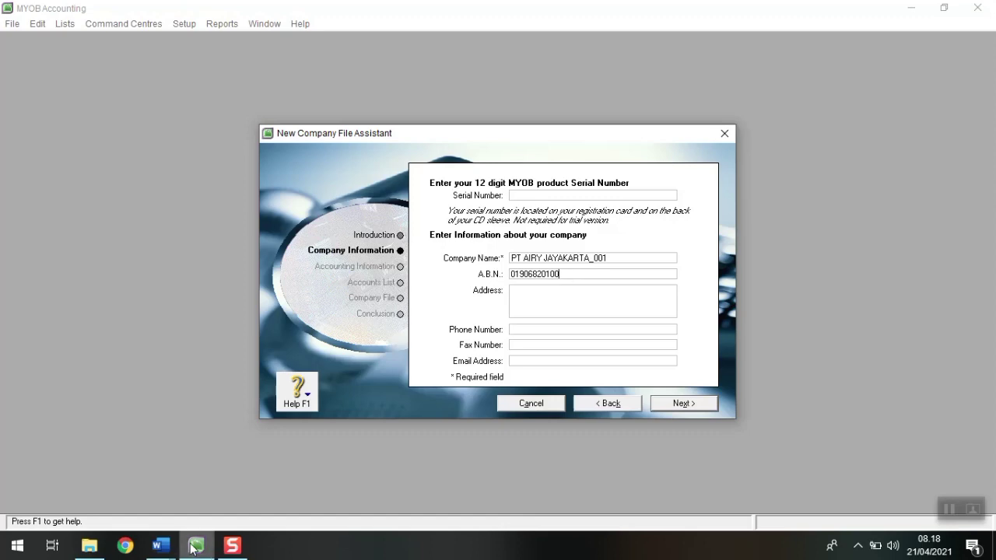
mouse_move(161, 546)
click(120, 484)
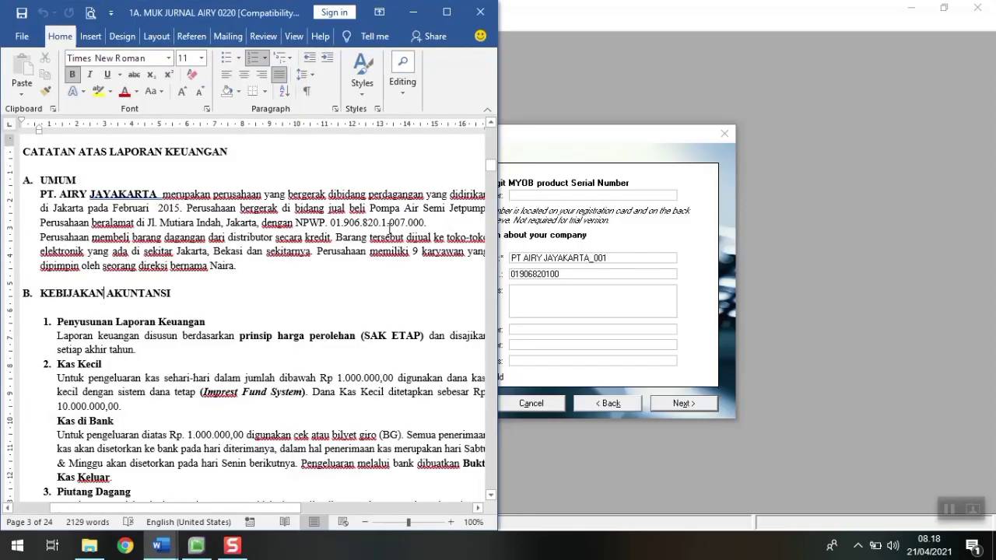
click(586, 278)
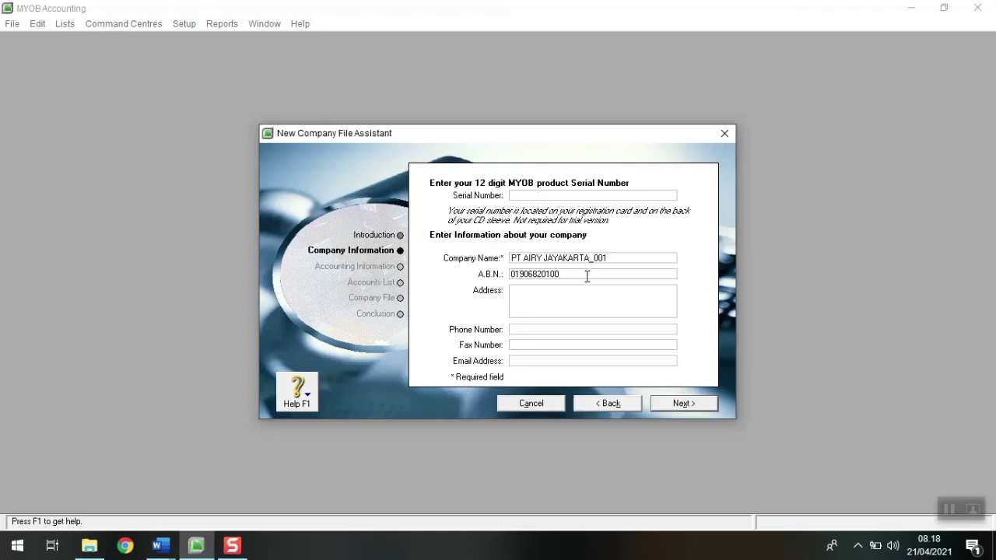
key(Tab)
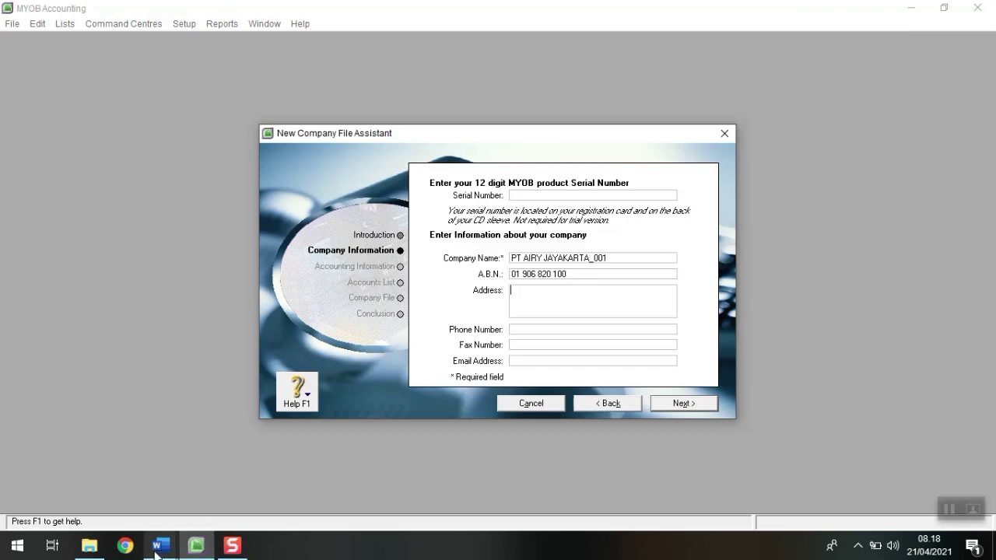
Step: Enter the company's address, then proceed to Accounting Information
mouse_move(161, 546)
click(76, 492)
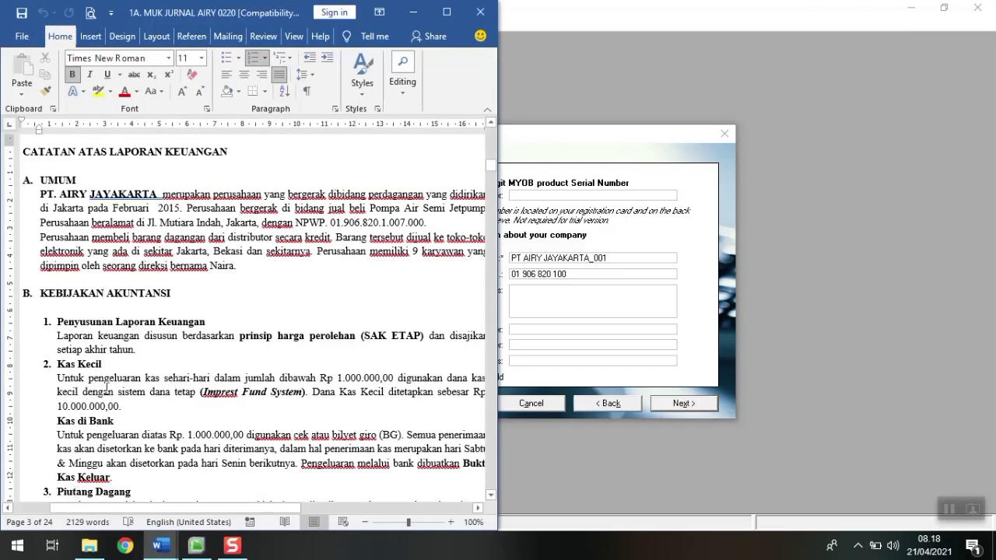
click(554, 304)
text(JL.)
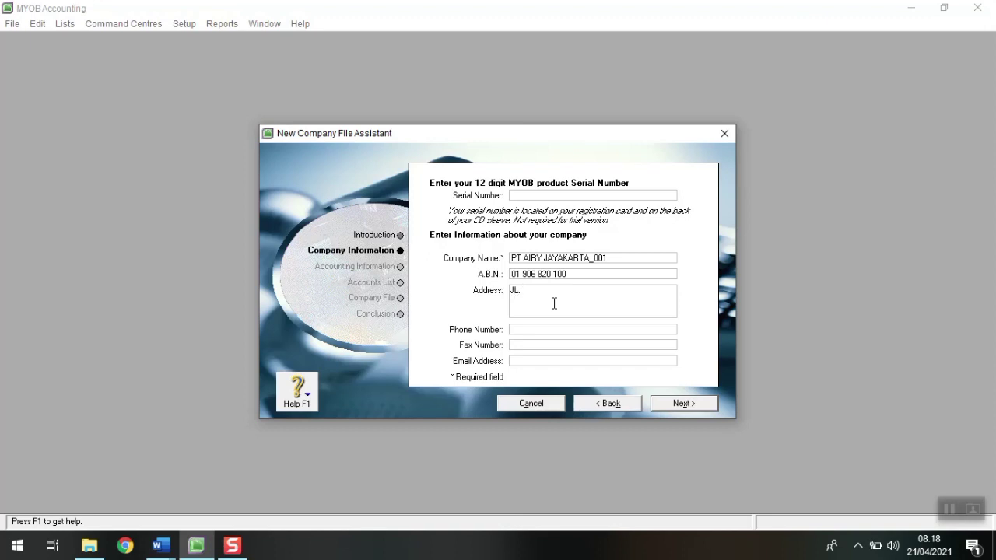
text( MUTIARA INDAH JAKARTA)
click(682, 404)
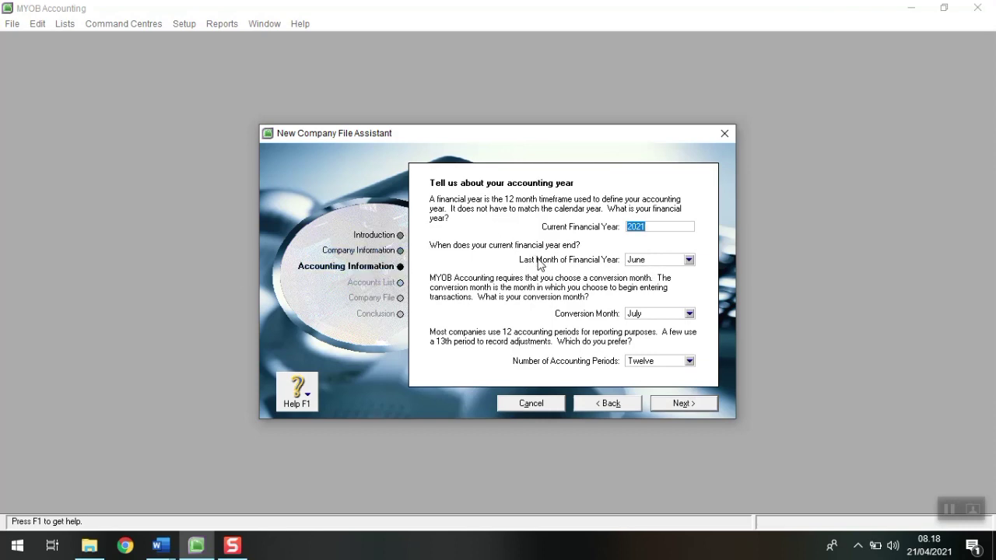
Step: Check the case document and set the current financial year to 2019
click(160, 545)
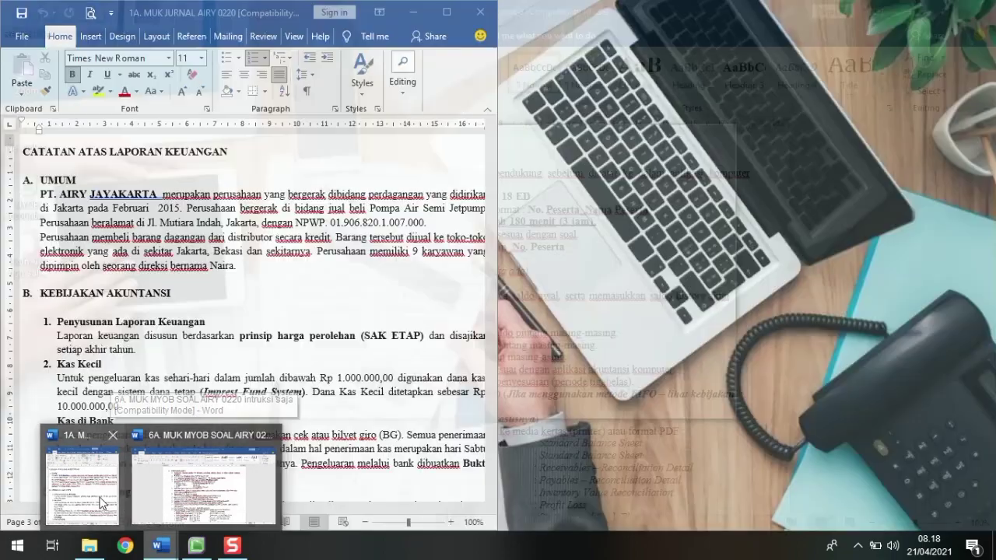
click(101, 502)
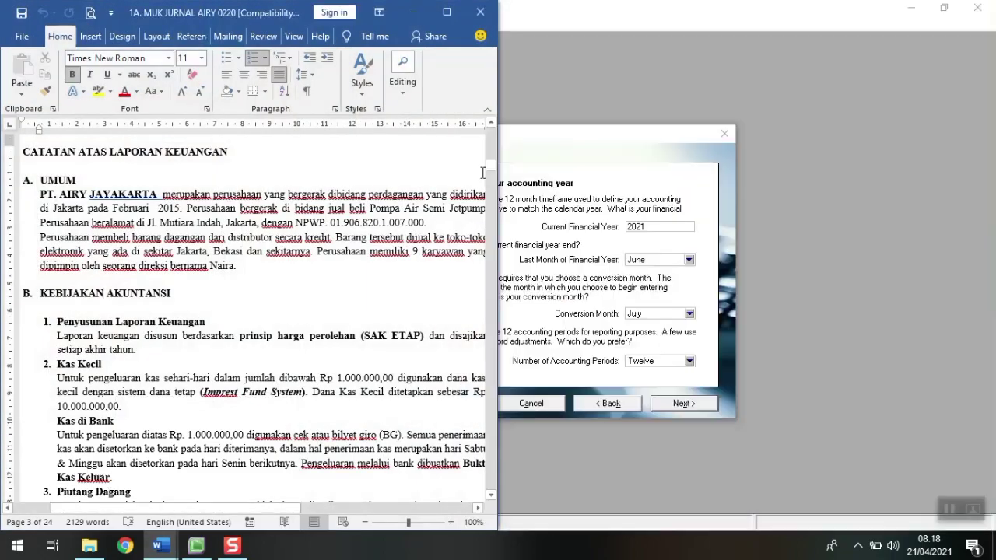
drag(490, 179, 490, 263)
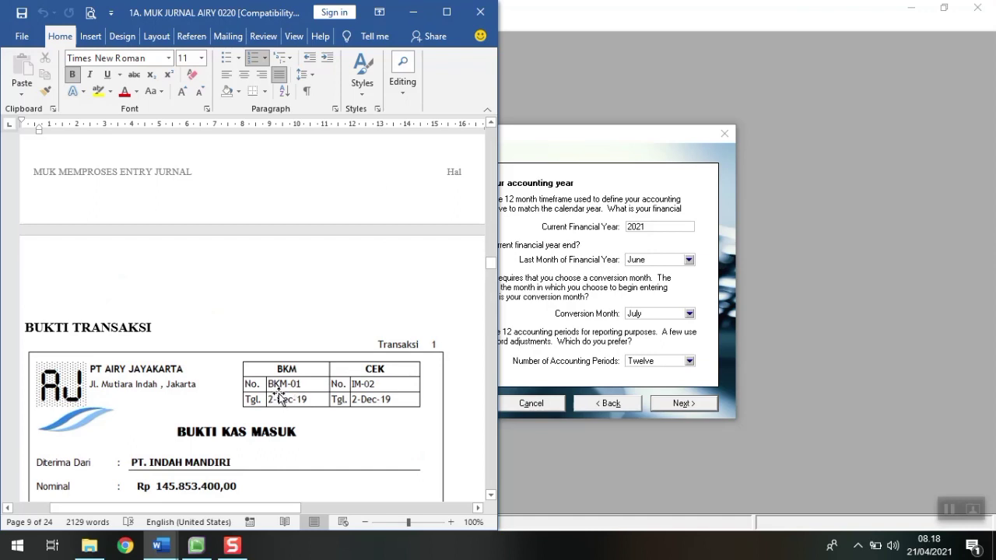
scroll(277, 401, down, 1)
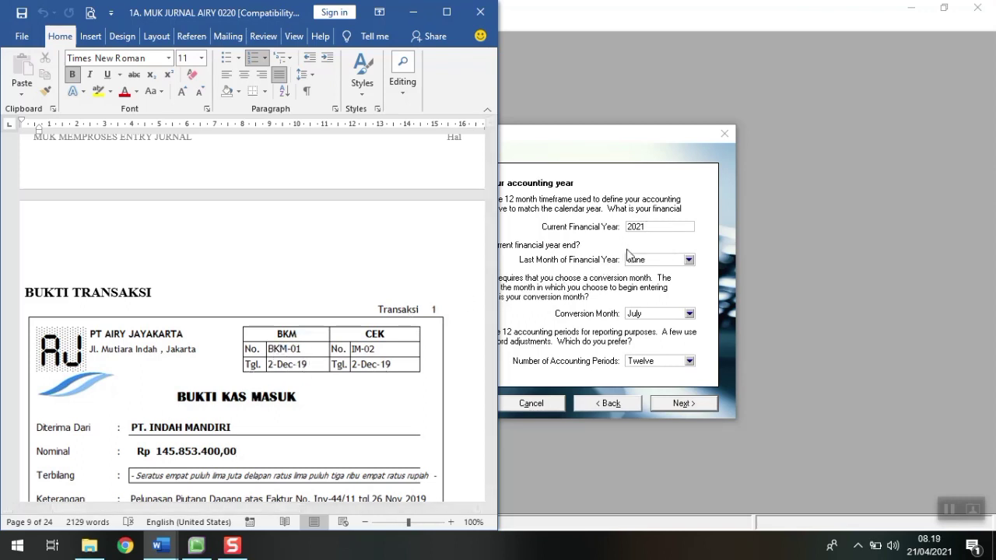
click(650, 230)
text(2)
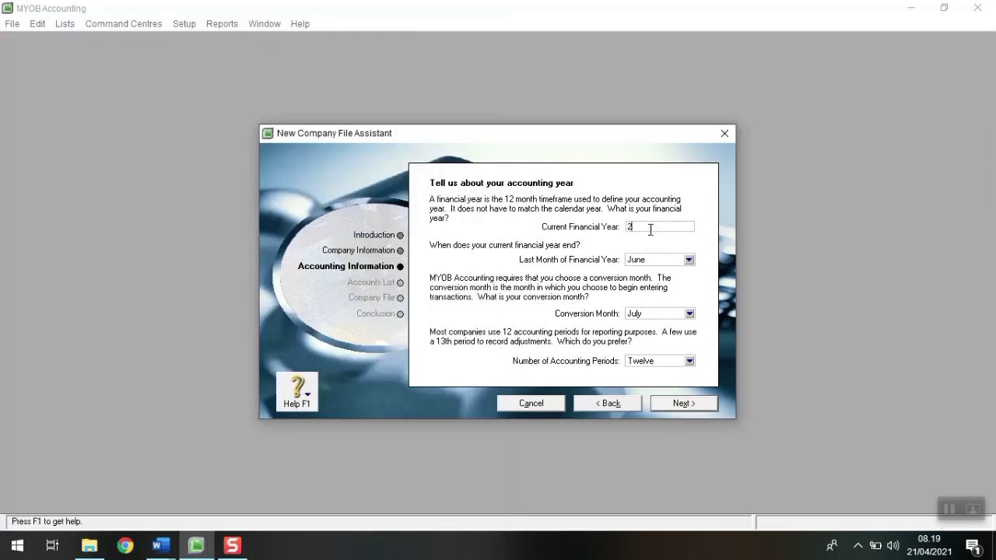
key(Tab)
Step: Make December the year-end and conversion month, with thirteen accounting periods
click(658, 260)
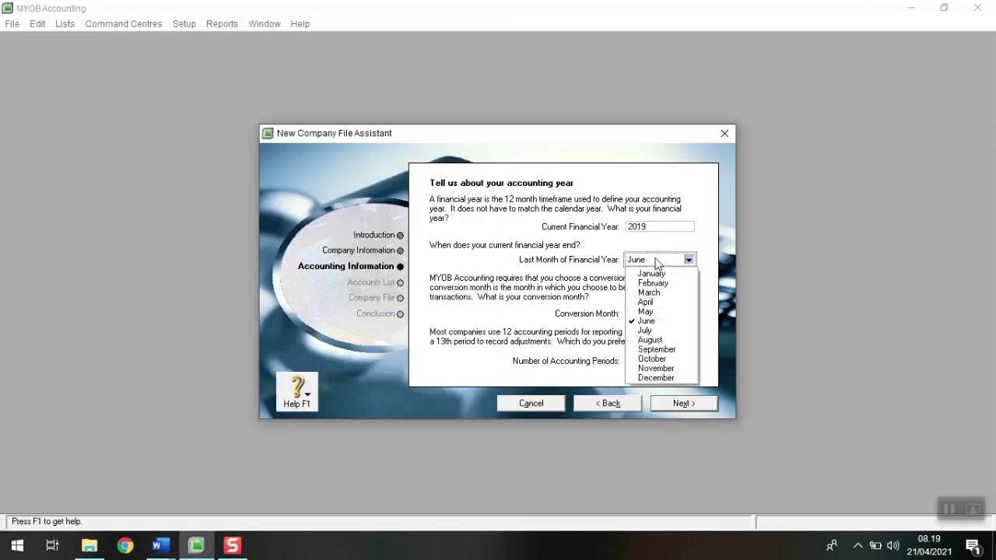
click(656, 378)
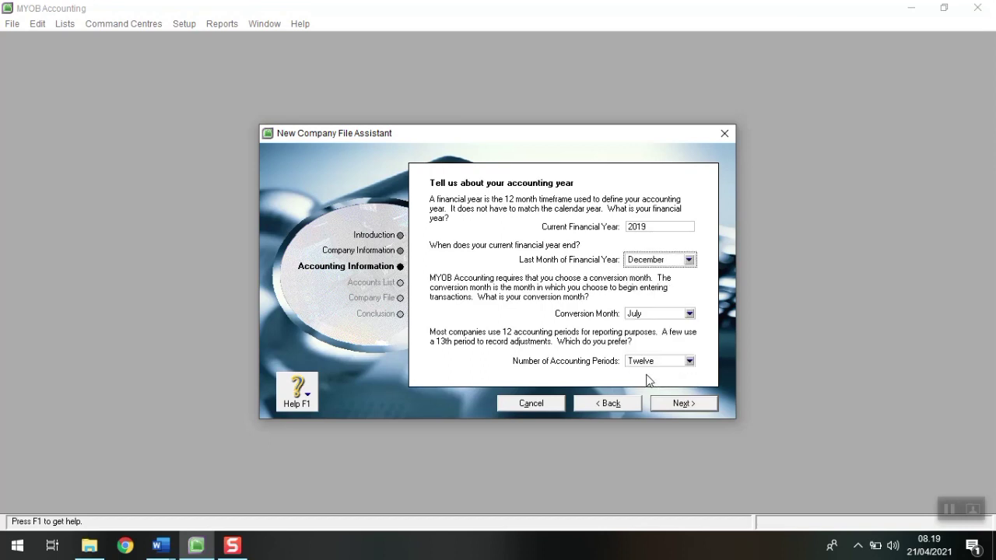
click(666, 315)
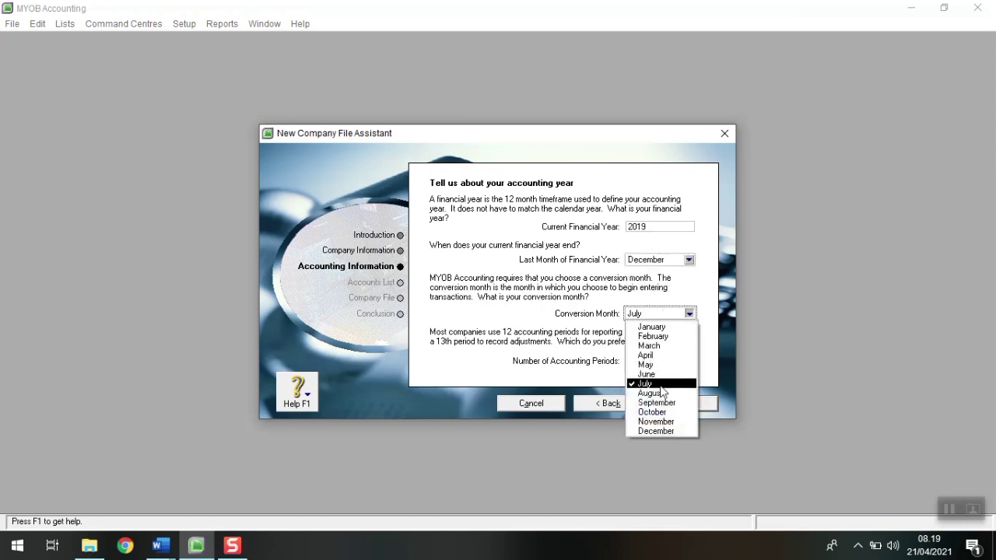
click(662, 432)
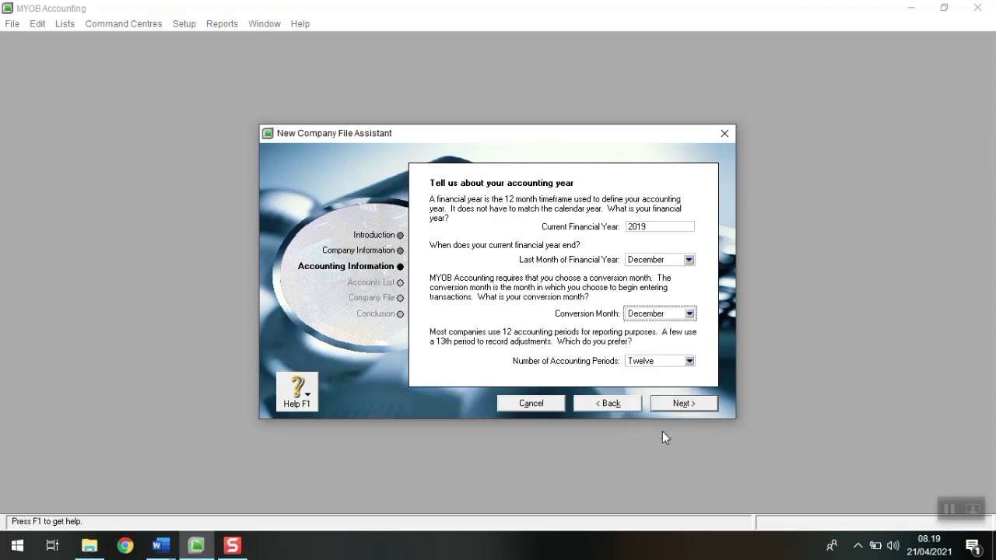
click(677, 364)
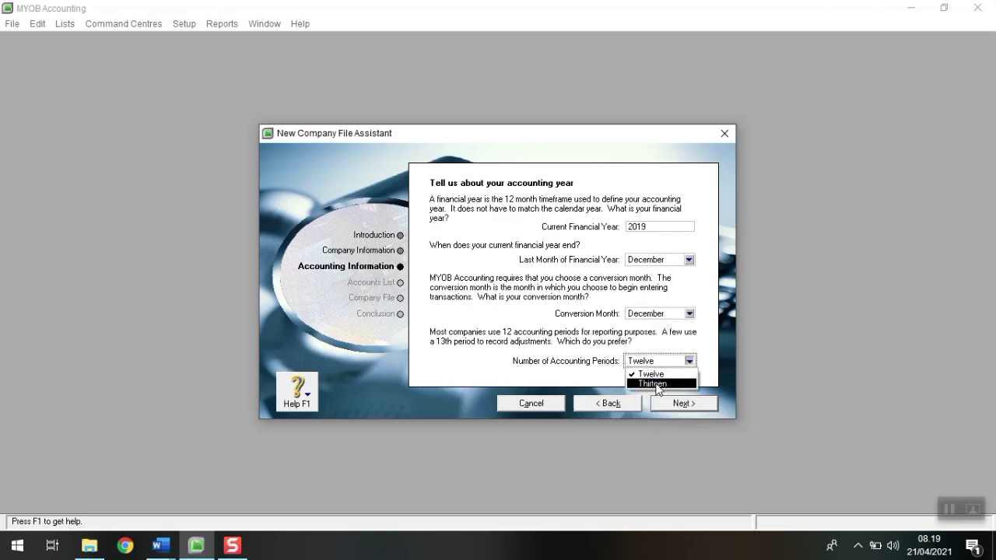
click(659, 384)
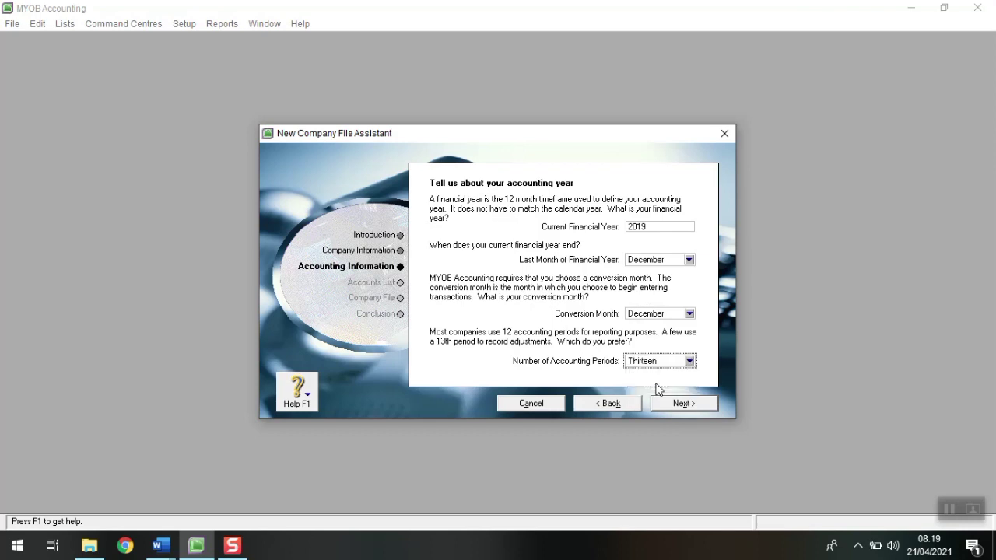
click(675, 405)
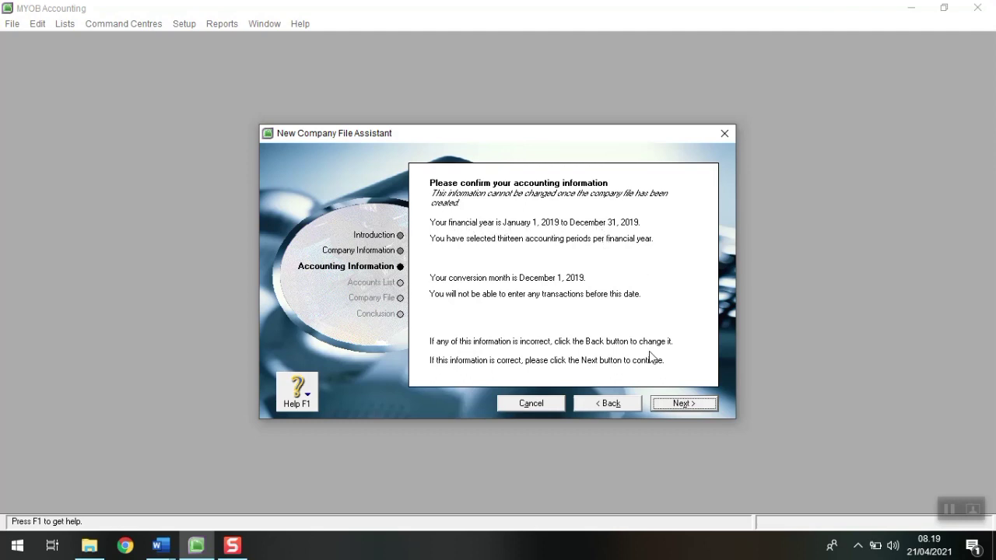
Step: Accept the 2019 accounting details and opt to import an accountant-provided accounts list
click(676, 405)
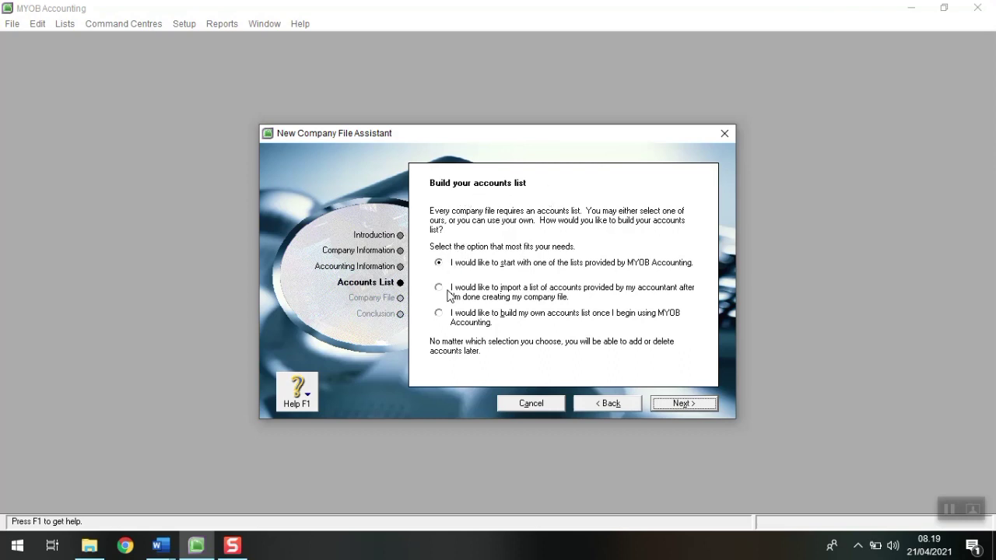
click(442, 289)
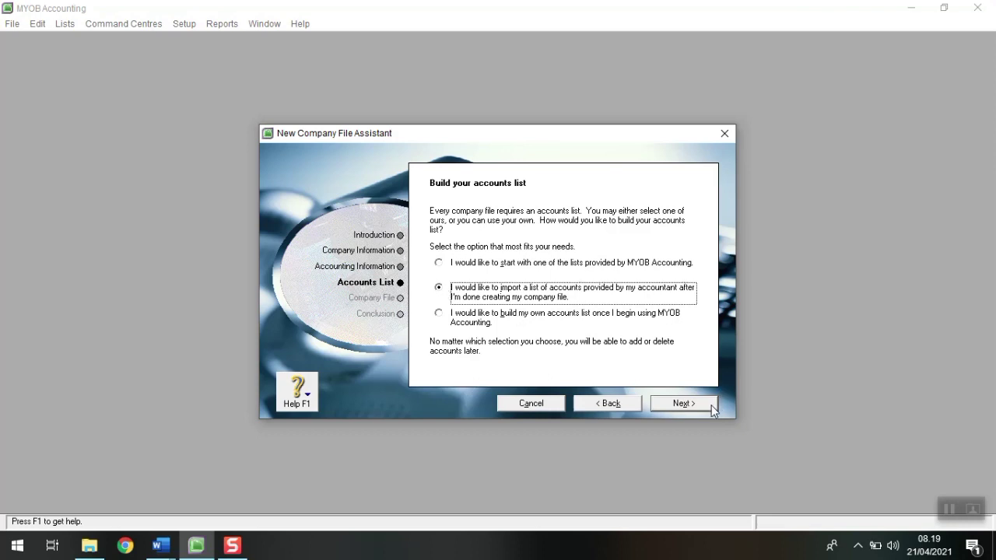
click(684, 404)
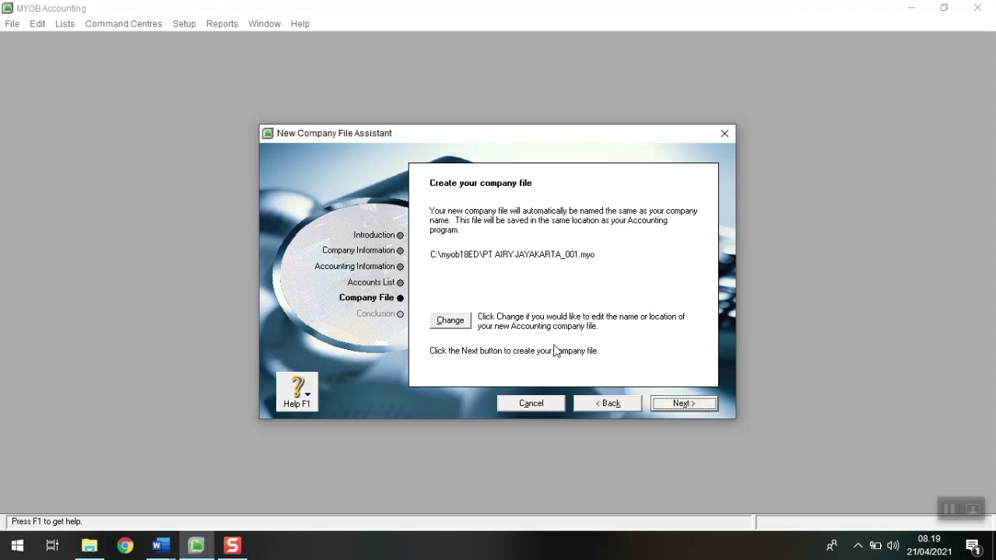
Step: Point the company file location to New Volume (D:) and create a new folder there
click(450, 323)
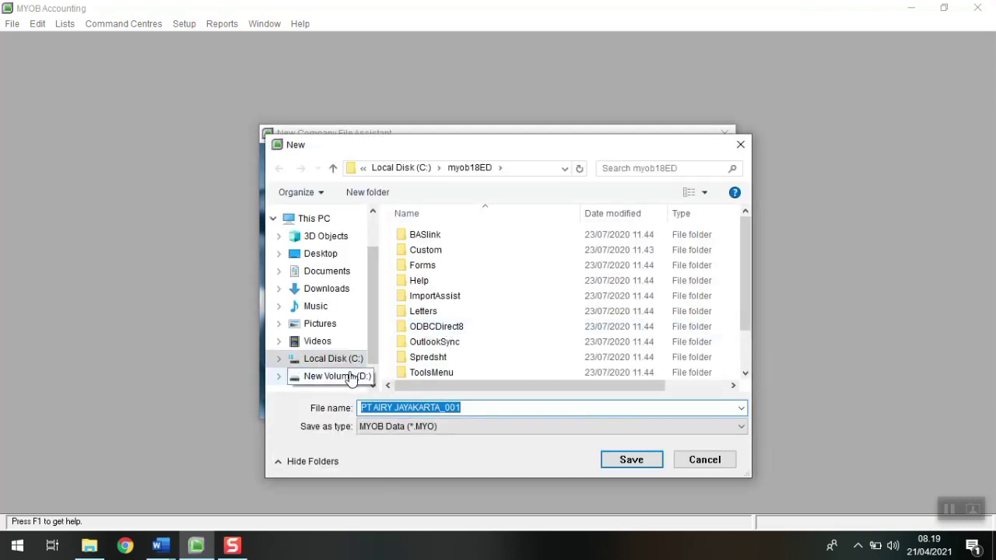
click(350, 379)
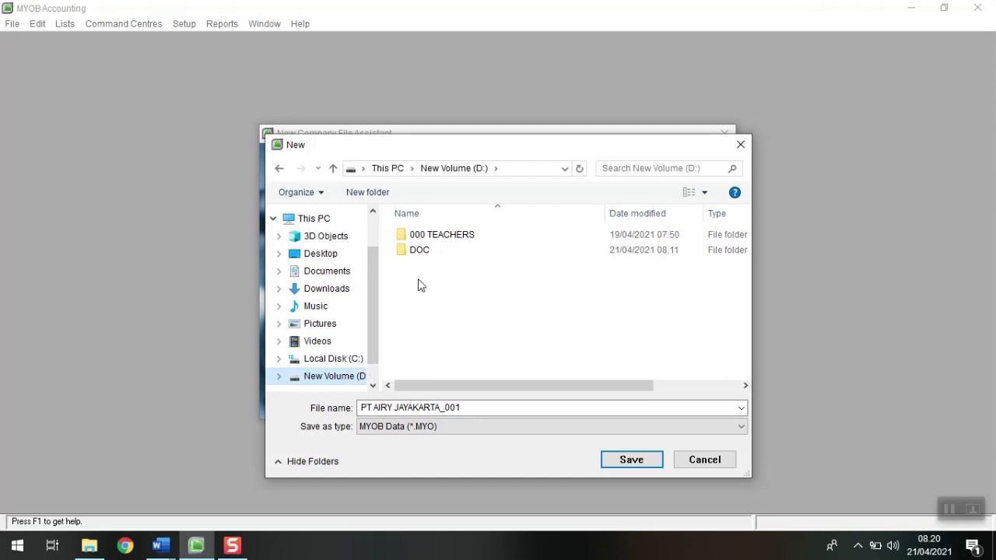
click(372, 199)
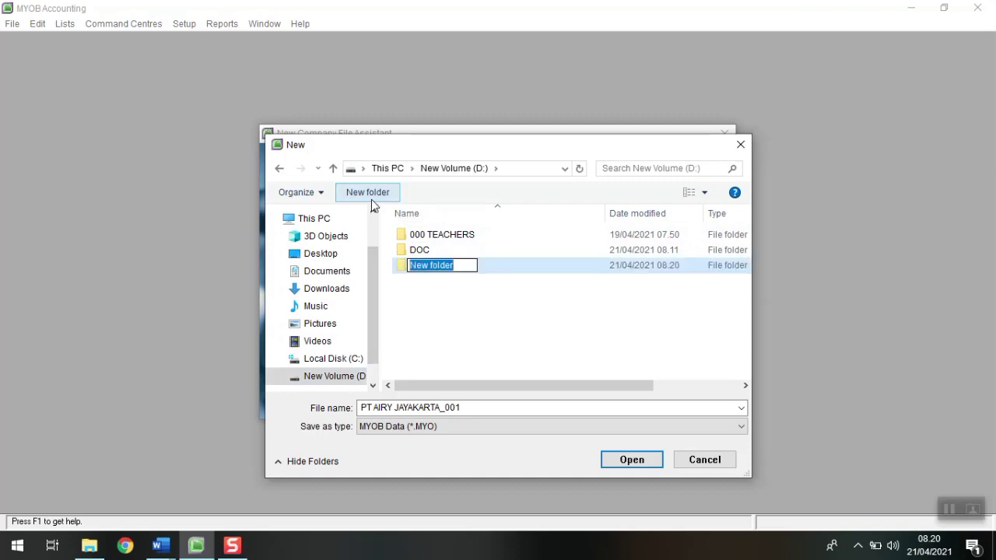
click(160, 545)
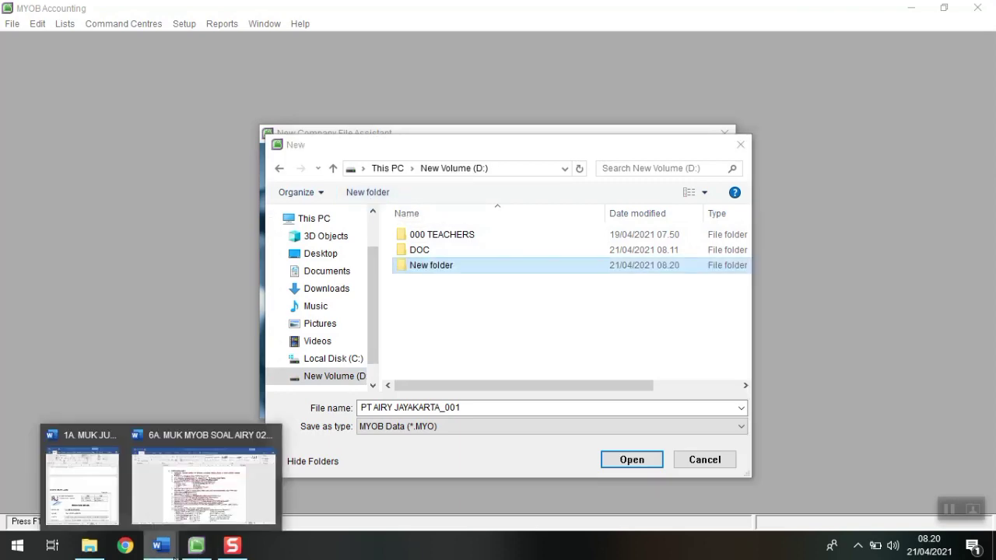
click(186, 504)
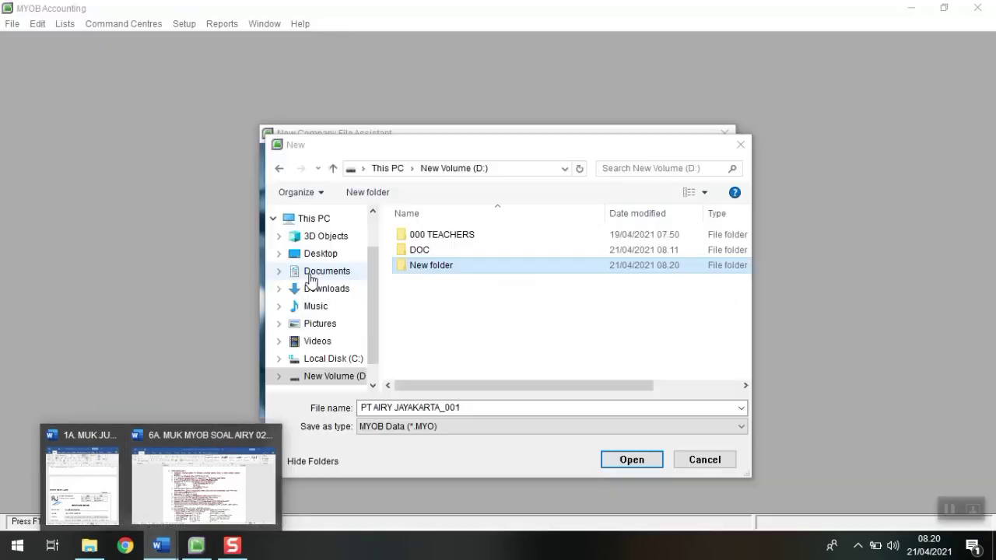
Step: Read the file-naming rules in the 6A exam instructions, then bring up File Explorer on D:
click(231, 425)
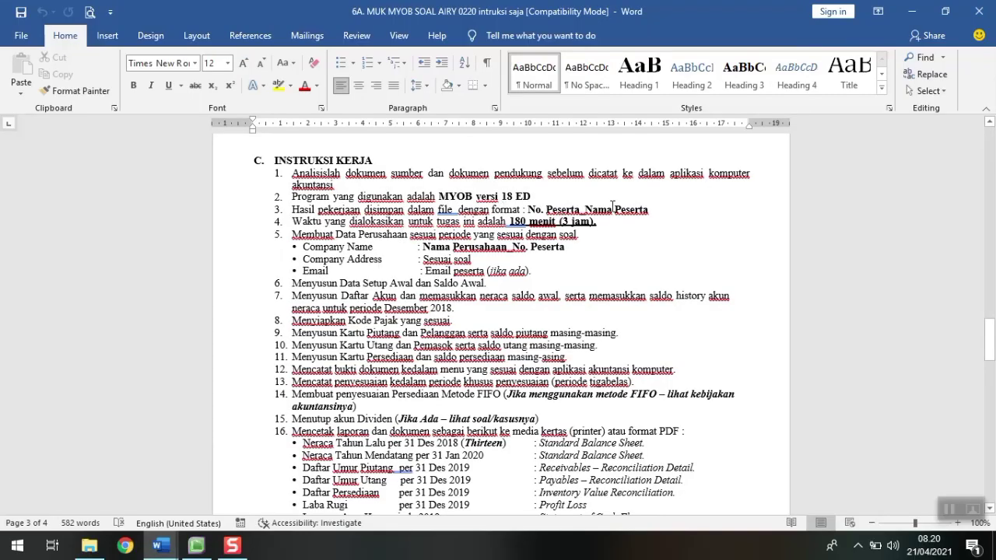
click(171, 551)
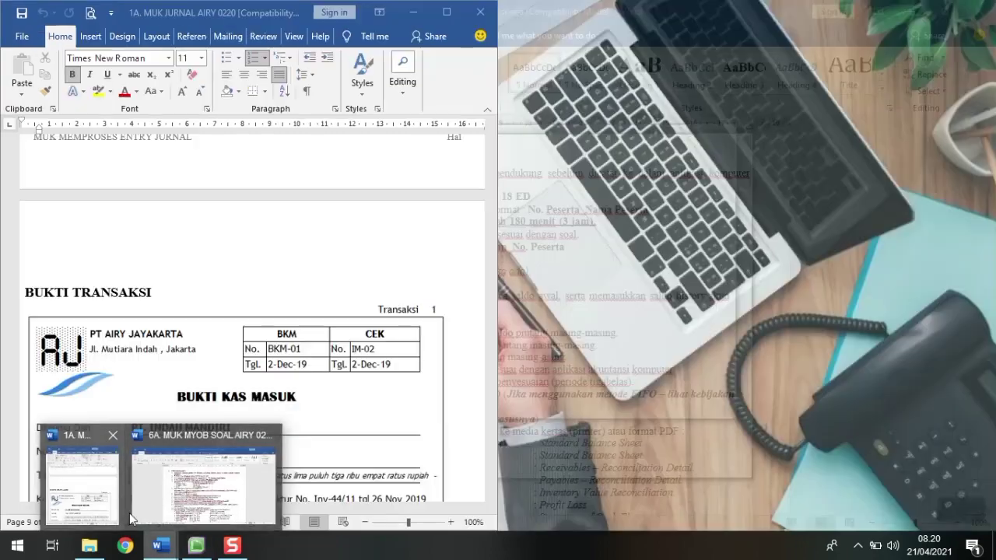
click(259, 467)
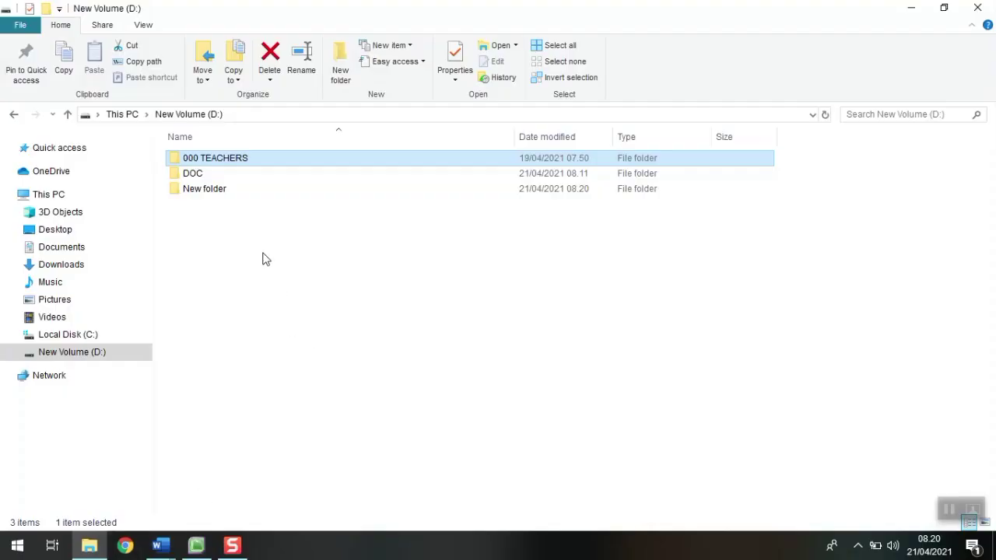
Step: Rename New folder to 001 followed by the participant's name
click(227, 198)
click(231, 193)
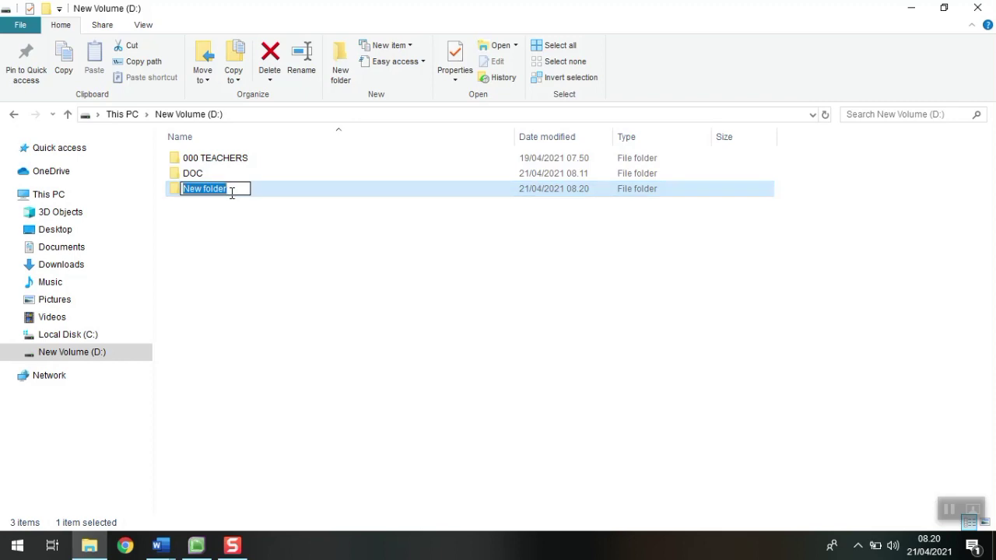
text(001)
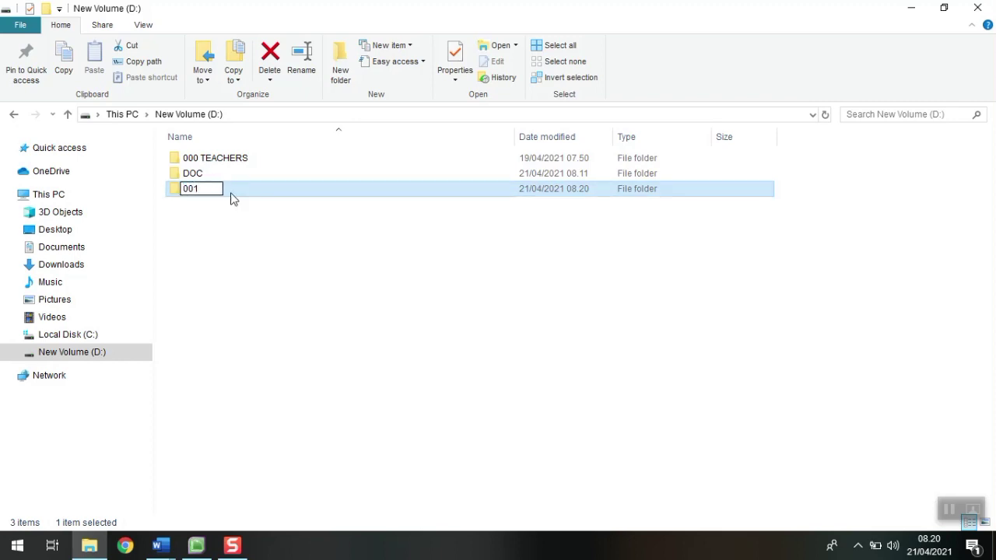
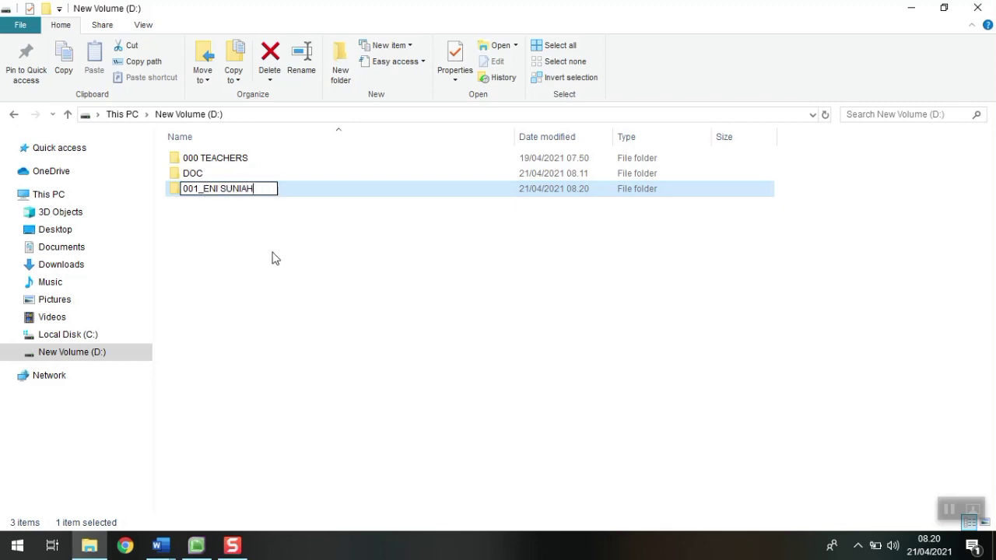
key(Return)
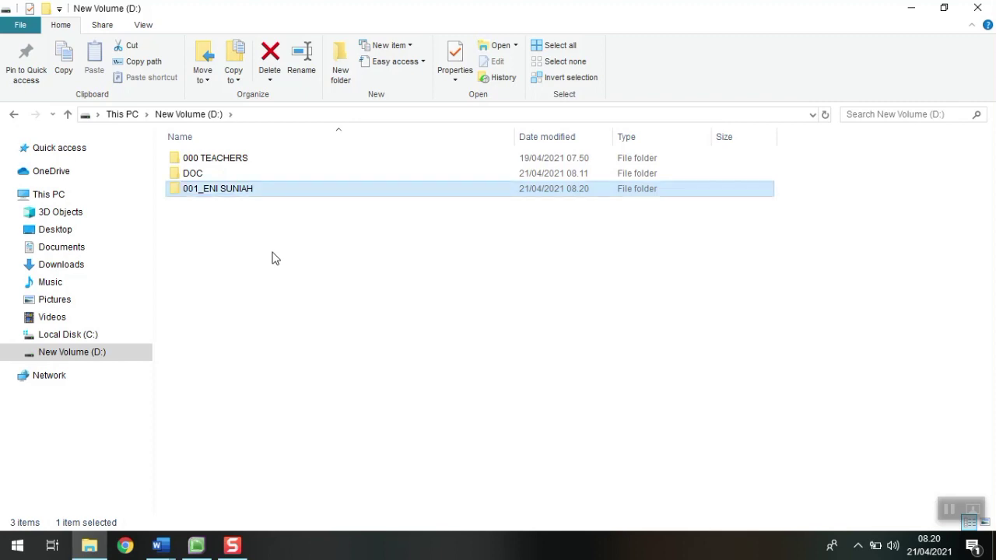
click(273, 258)
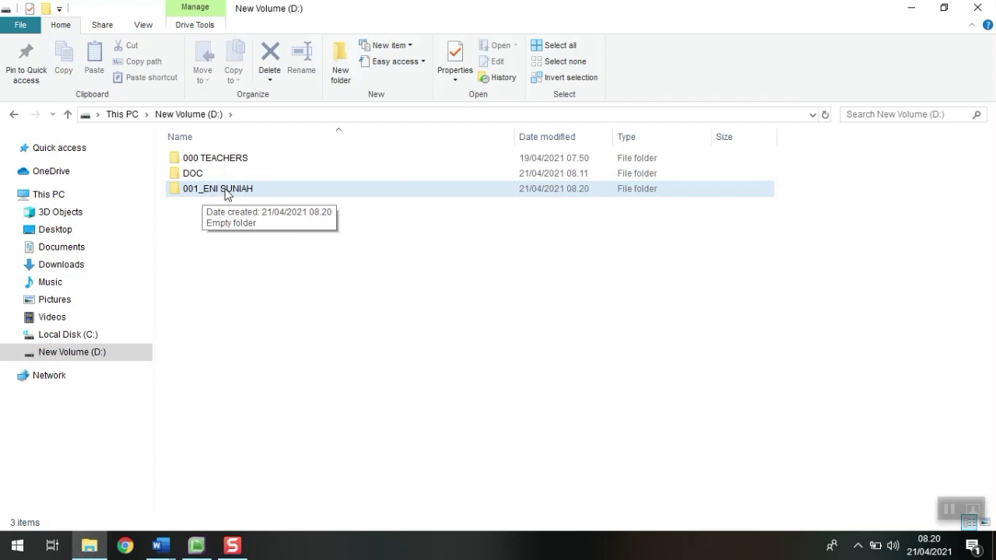
Step: Save the company file inside the participant folder, named 001 plus the participant's name
click(196, 545)
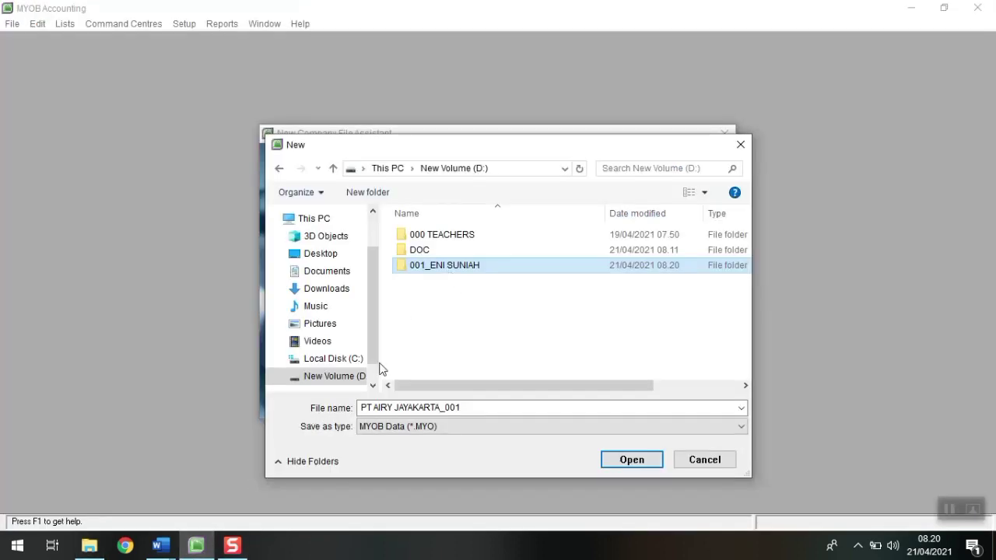
double_click(432, 267)
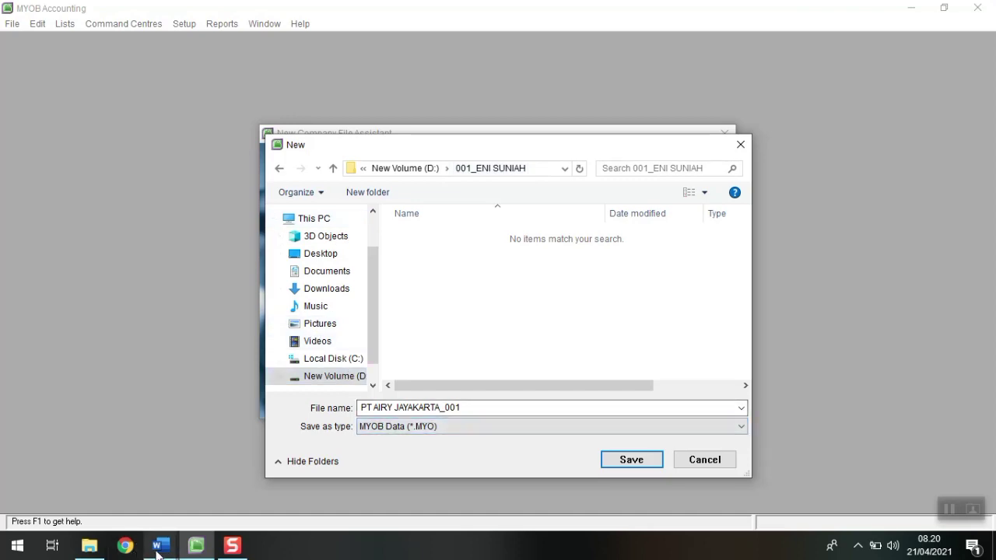
mouse_move(160, 546)
click(222, 505)
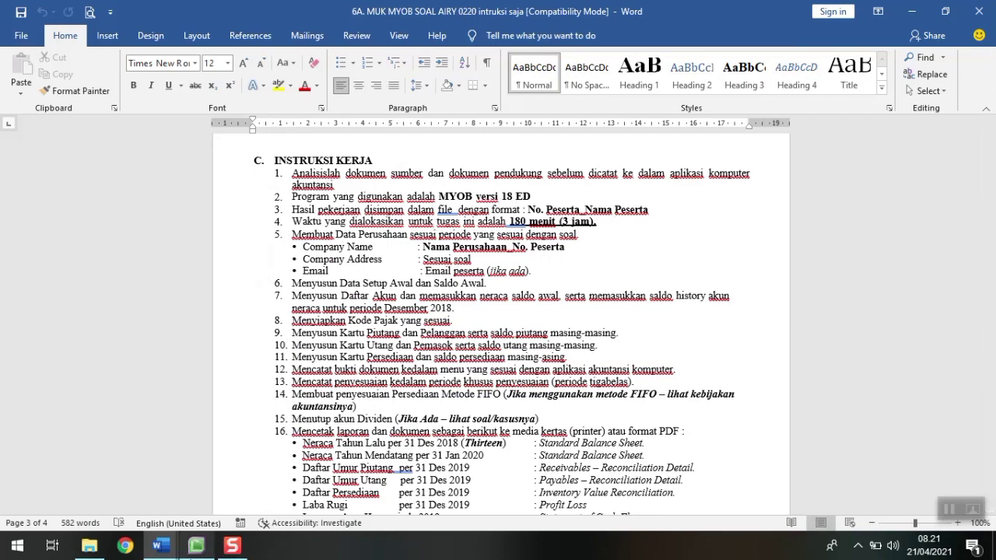
click(196, 546)
click(446, 411)
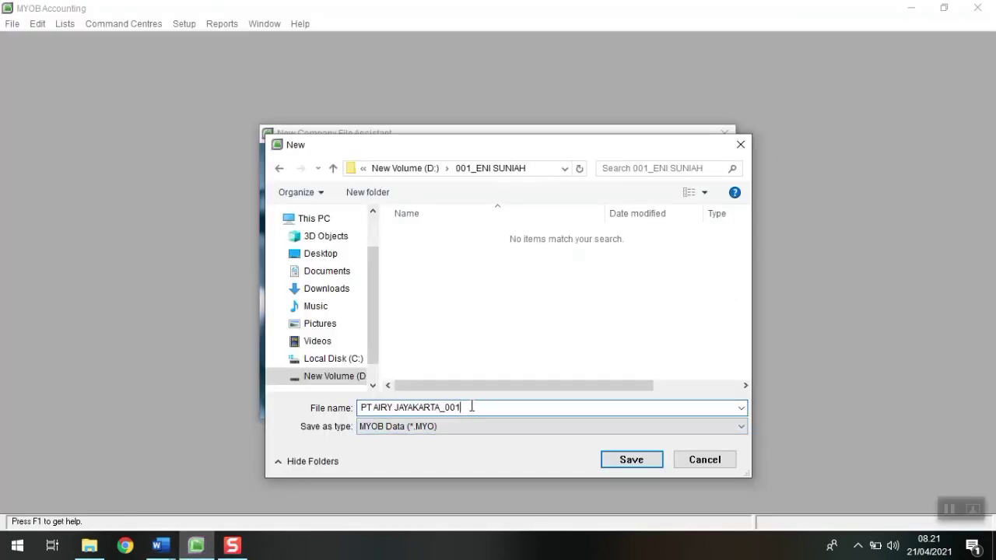
drag(472, 408, 217, 405)
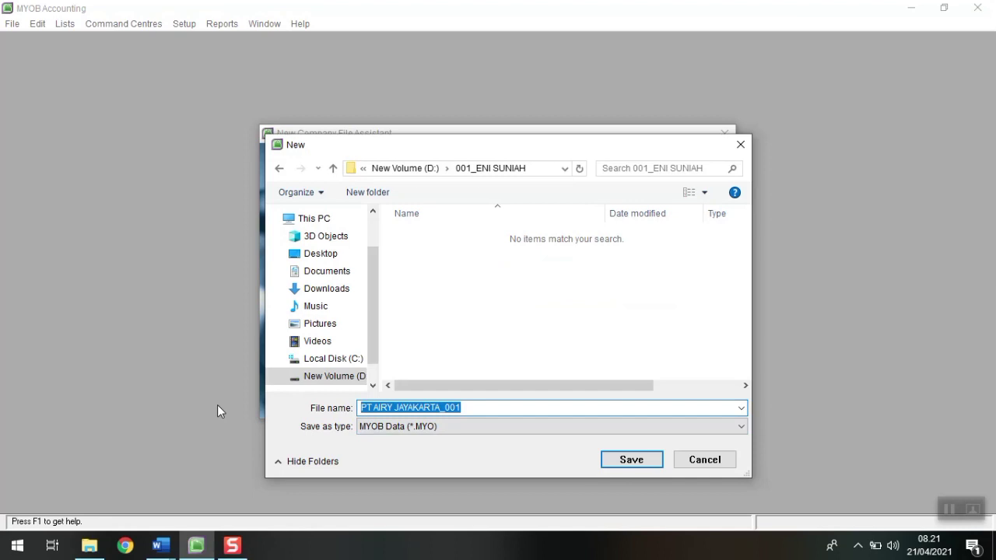
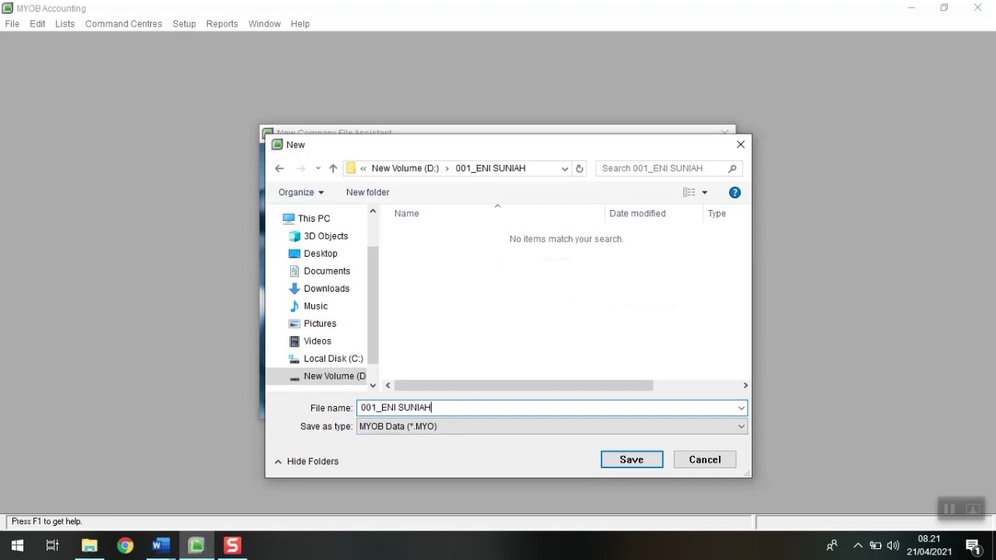
click(631, 460)
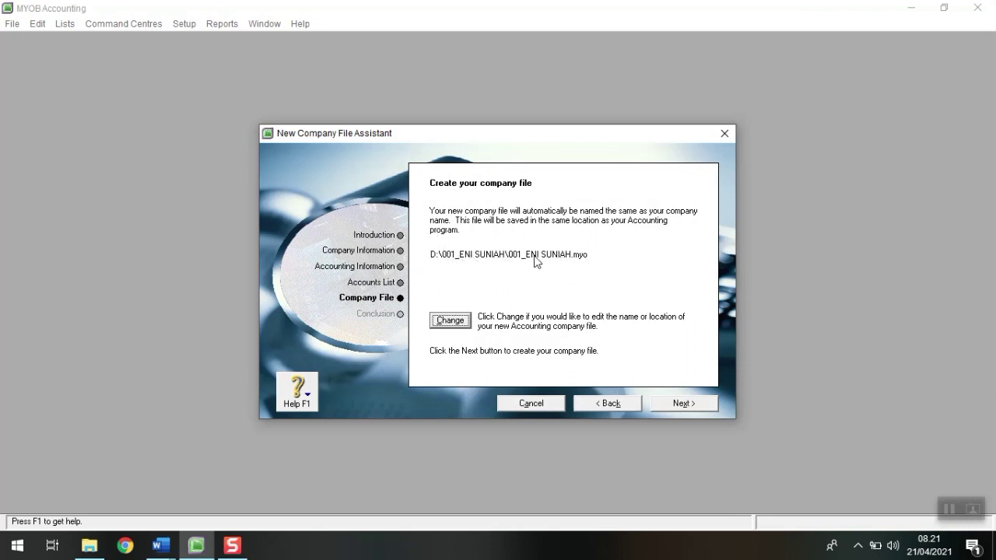
Step: Create the company file and open the PT AIRY JAYAKARTA_001 Command Centre
click(680, 405)
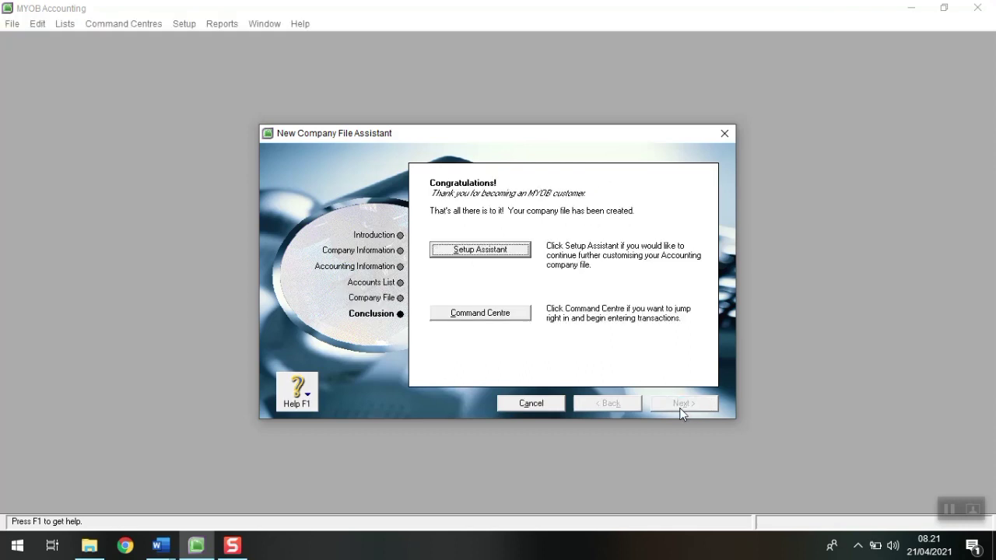
click(463, 251)
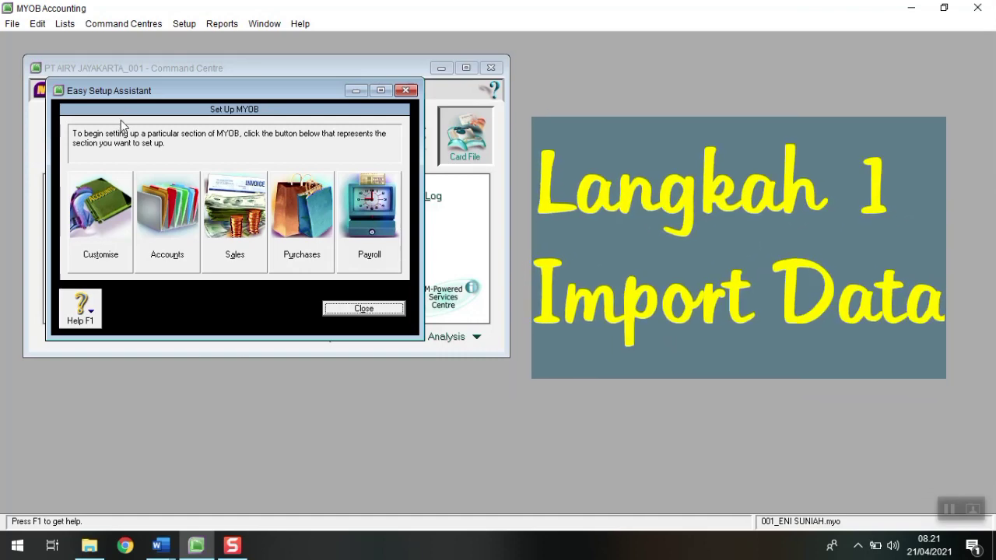
Step: Start an accounts import from Easy Setup with duplicates set to Update Existing Record
click(173, 222)
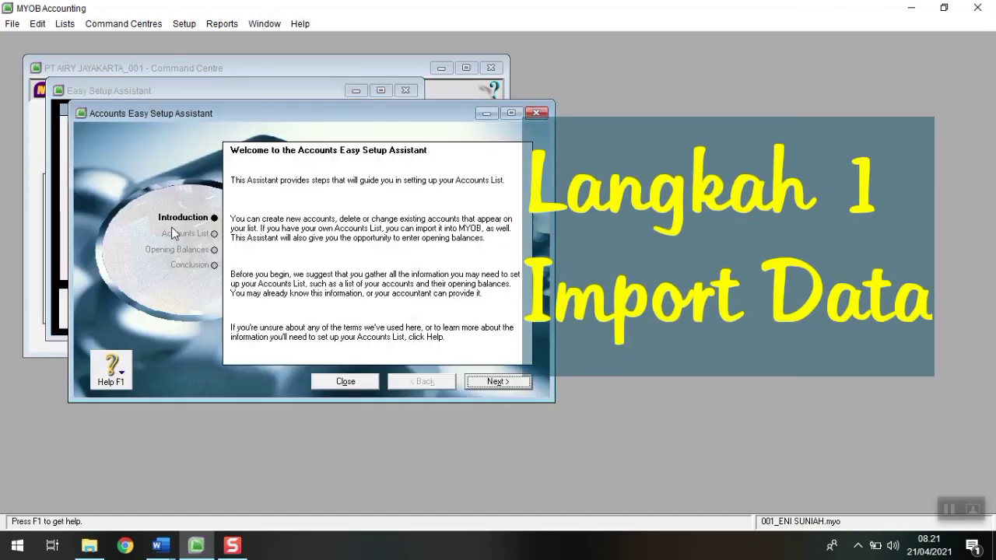
click(489, 382)
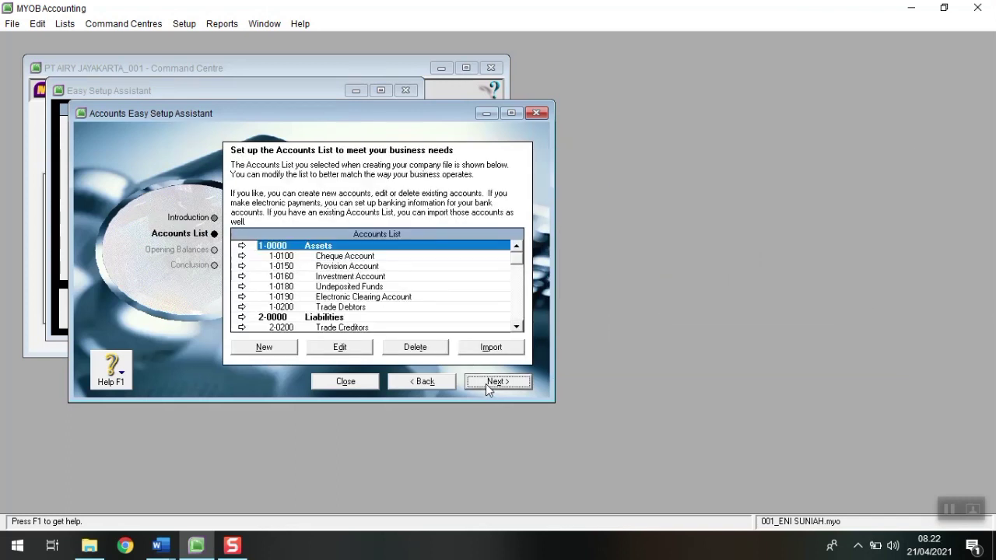
click(511, 113)
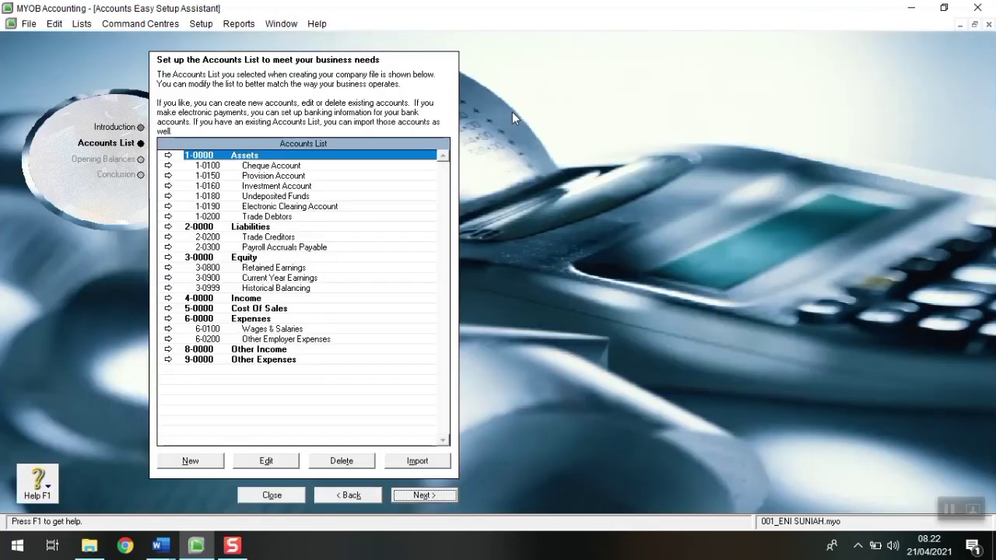
click(441, 463)
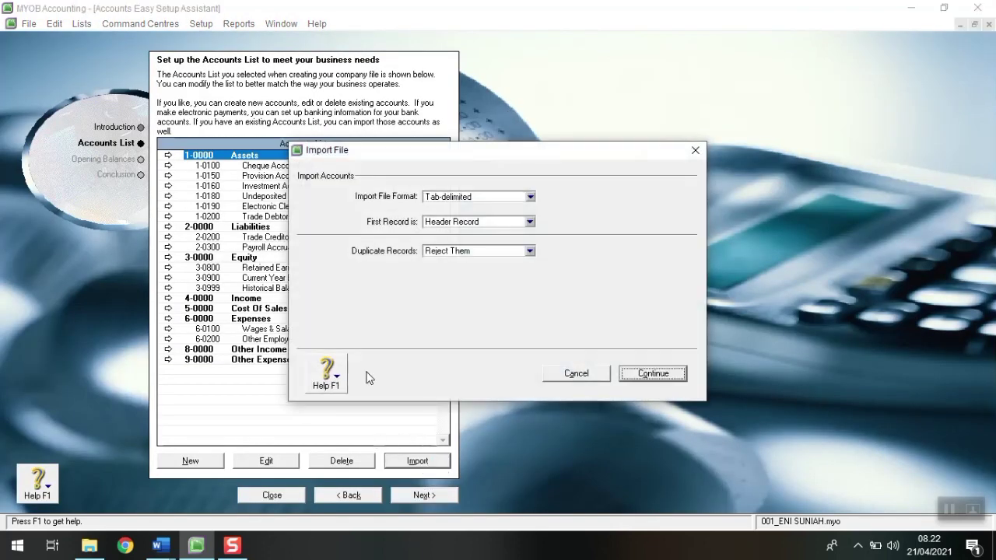
click(457, 255)
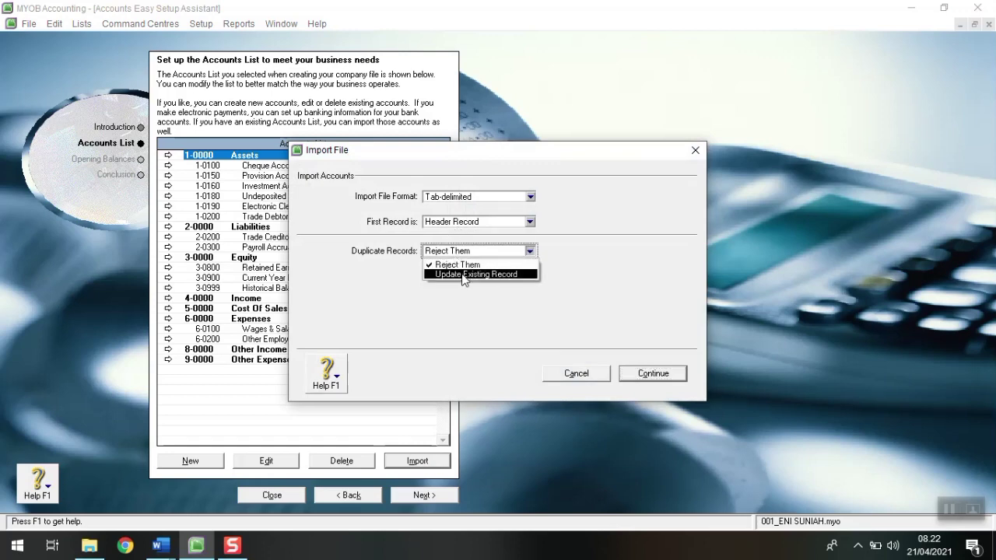
click(462, 274)
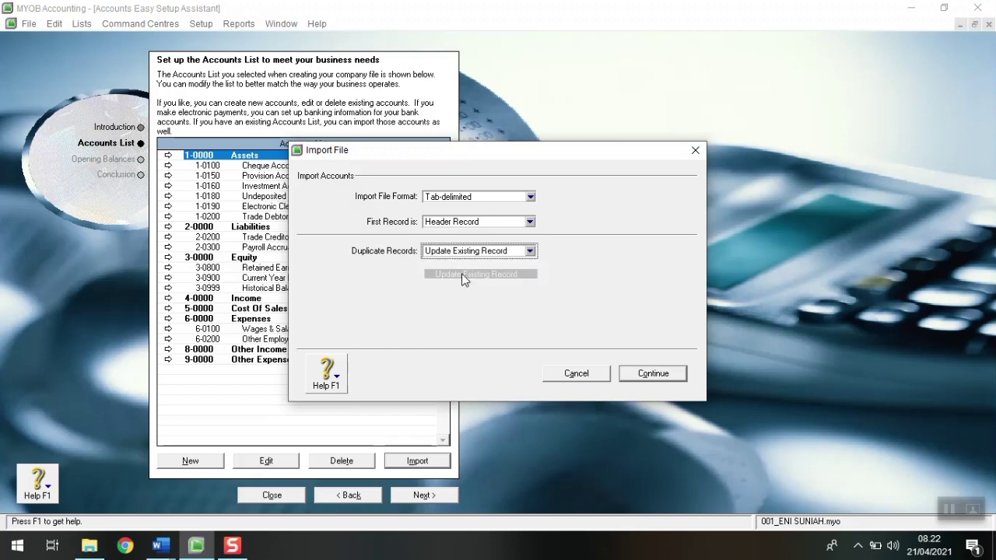
click(656, 381)
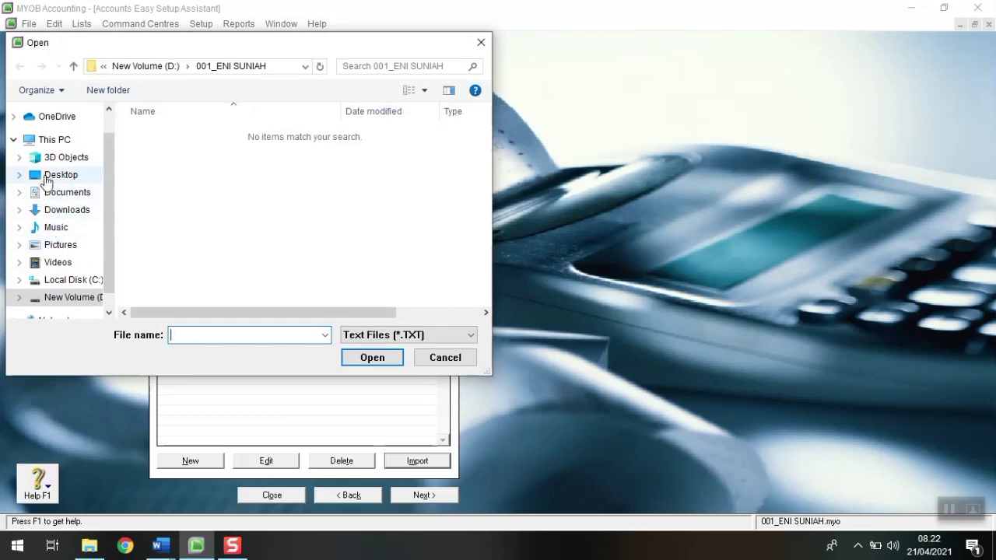
Step: Open the Desktop file 'Akun Airy dgn saldo awal' for import
click(13, 141)
double_click(158, 190)
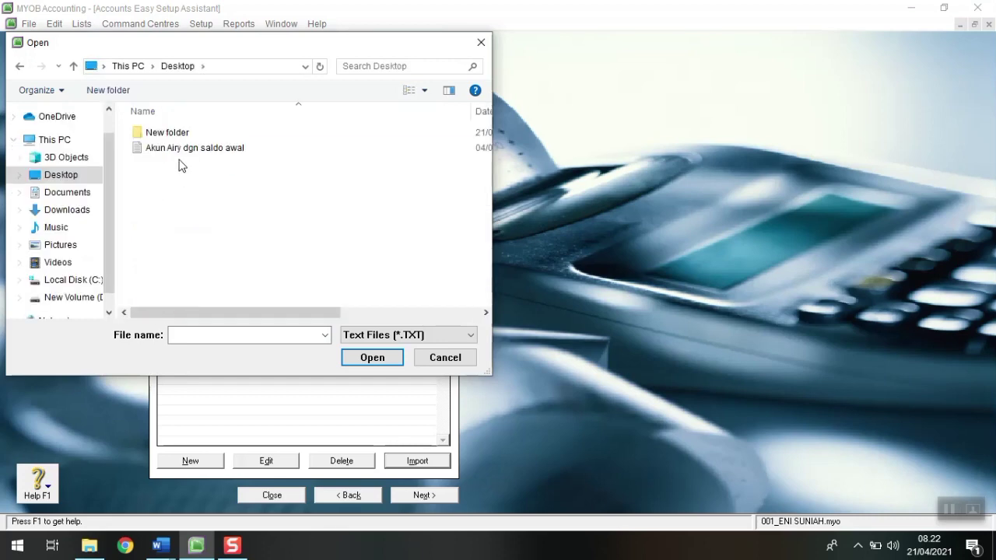
click(177, 155)
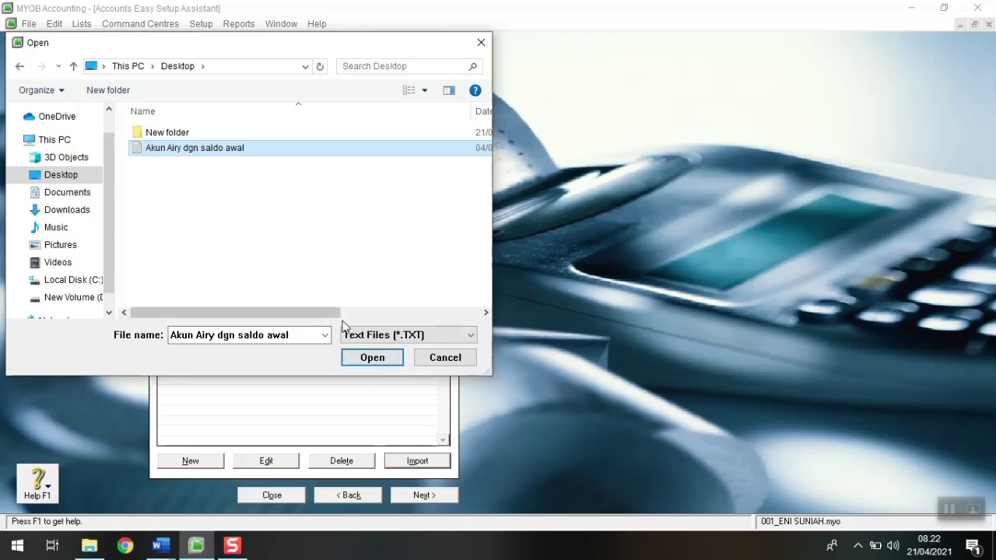
click(360, 360)
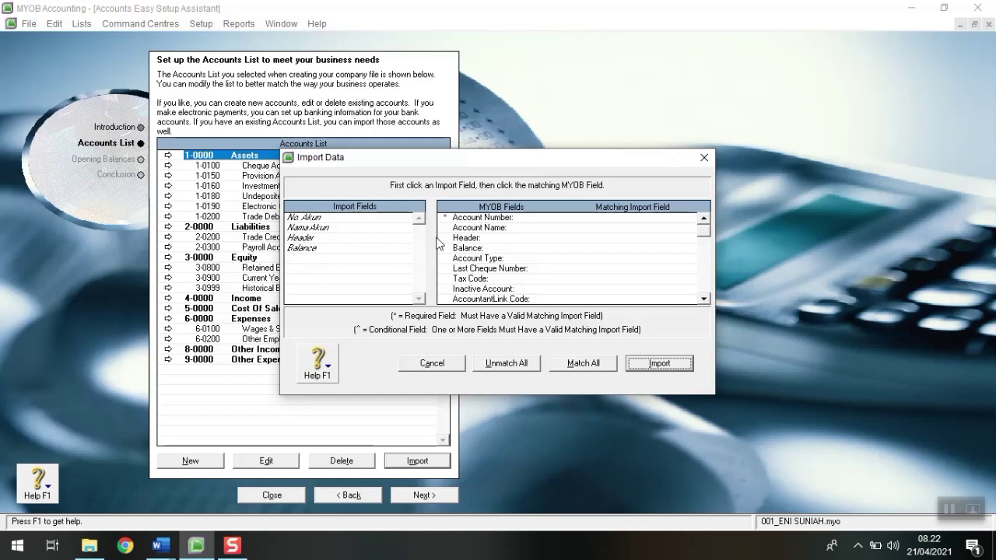
Step: Match No Akun to Account Number, auto-match the remaining fields, and import the accounts (17 clean, 58 with warnings)
click(367, 218)
click(595, 221)
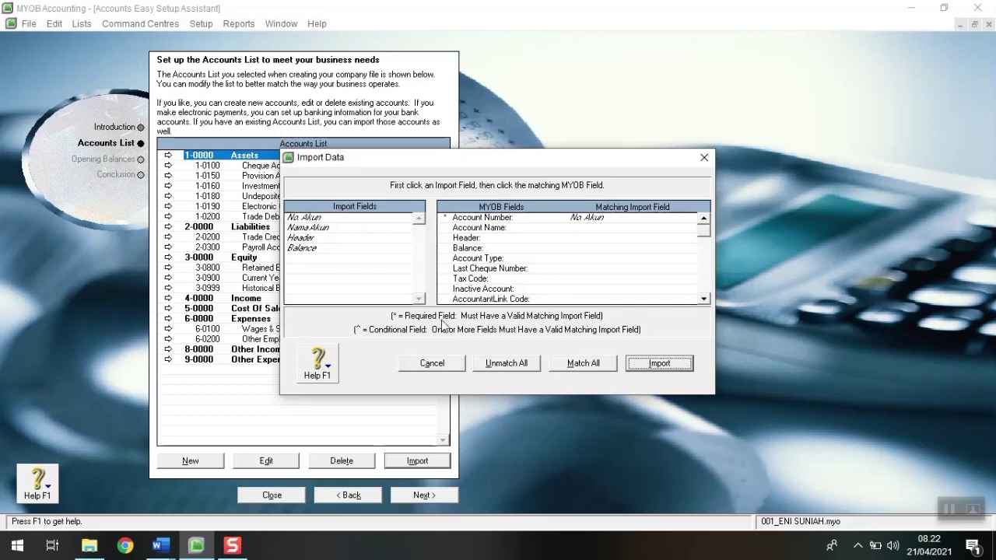
click(594, 366)
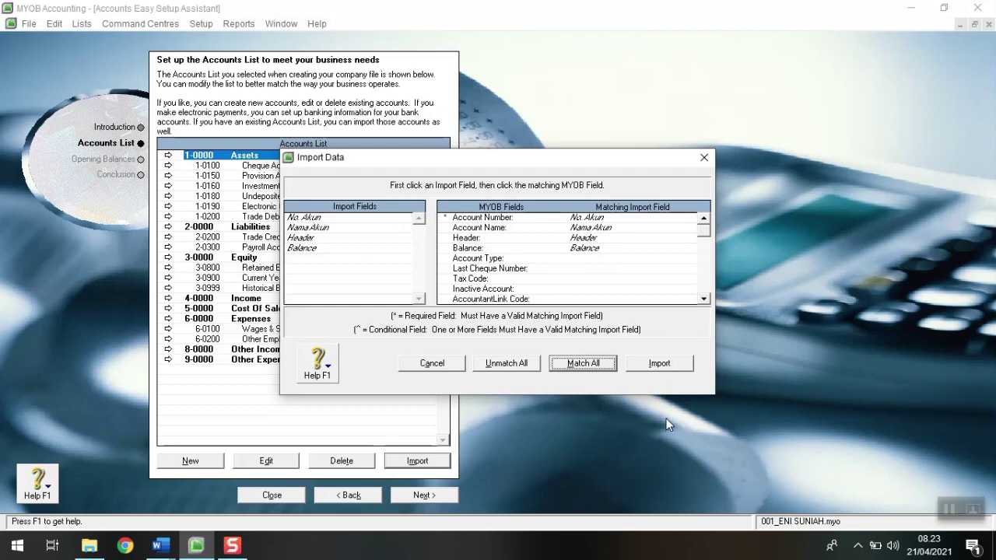
click(660, 364)
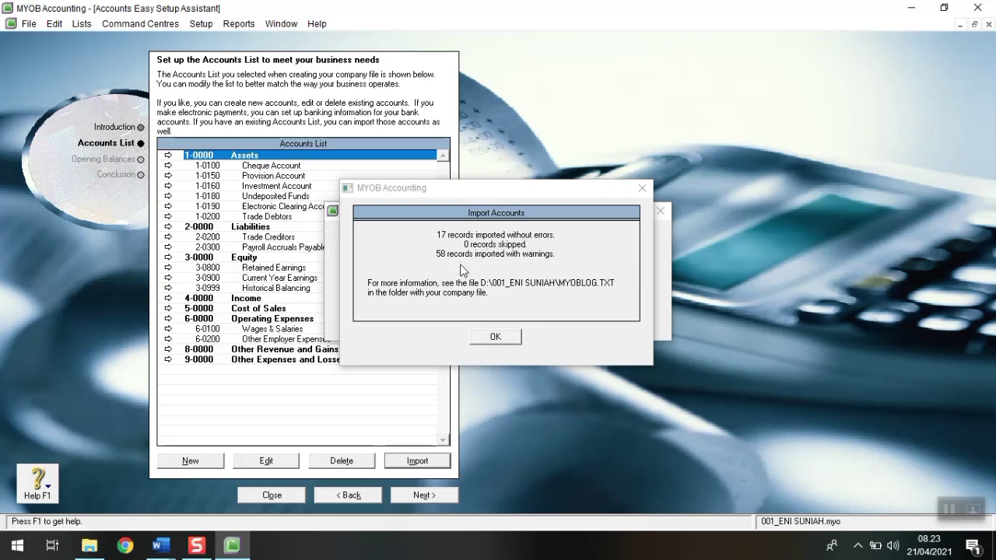
click(478, 340)
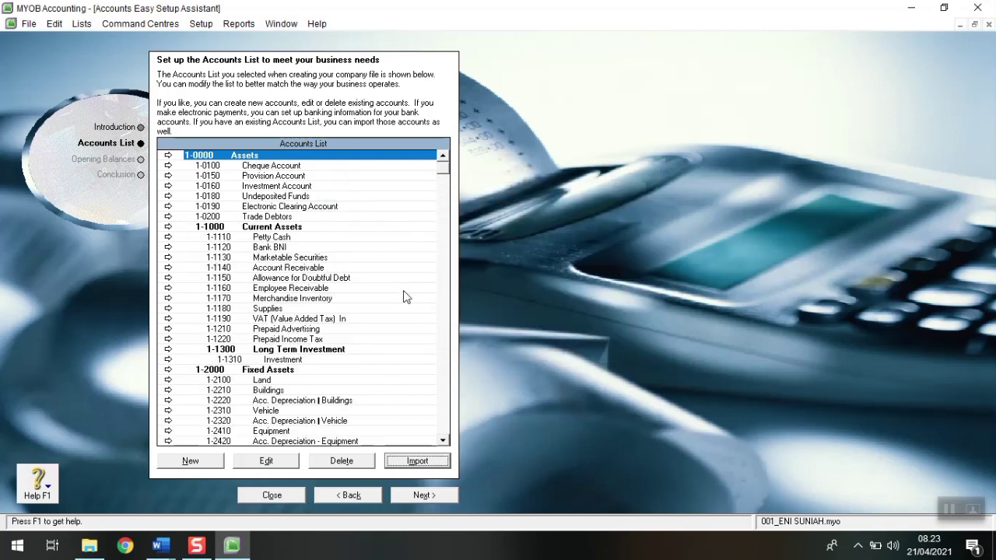
scroll(404, 296, down, 7)
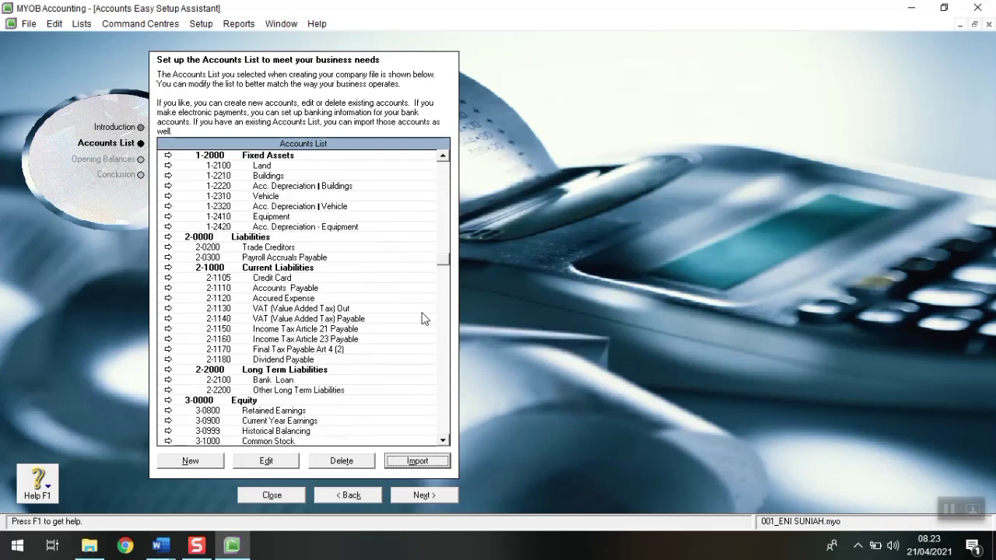
scroll(423, 335, down, 13)
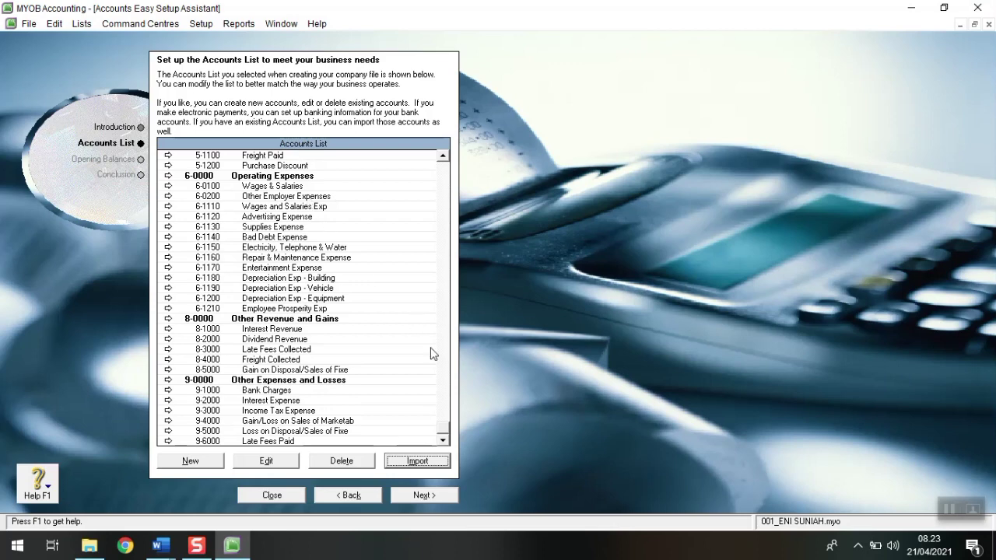
drag(441, 431, 388, 160)
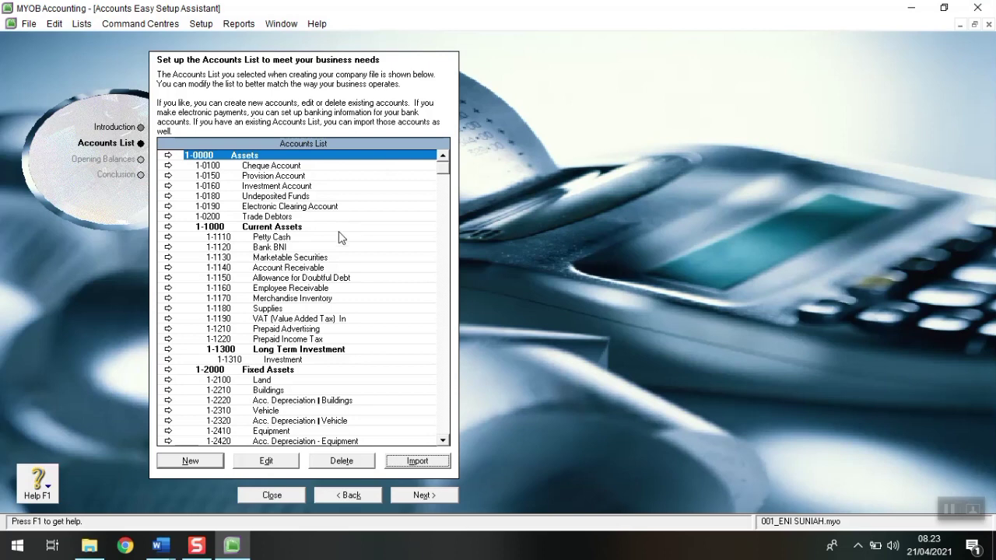
click(946, 509)
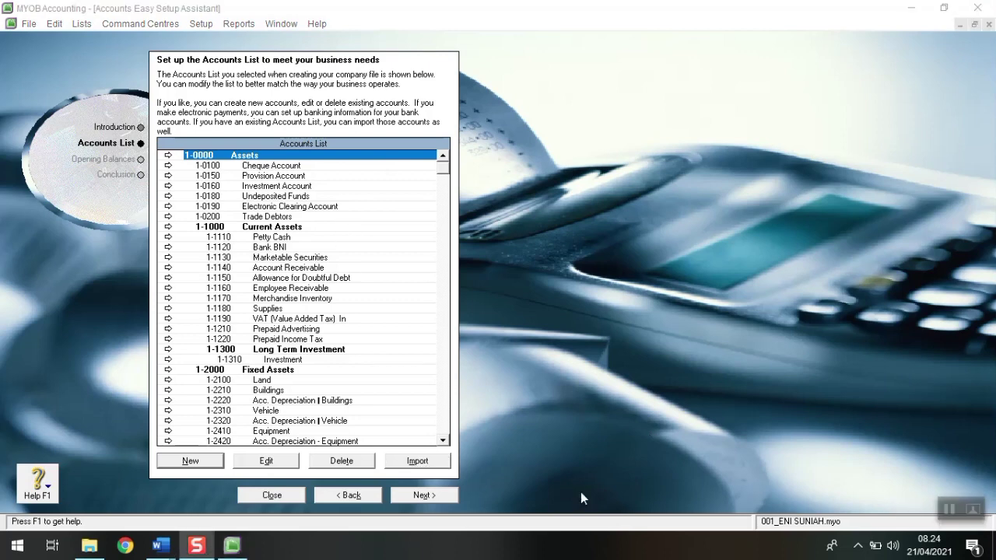
Step: Advance to the 01/12/2019 opening balances page and snap MYOB to the right half beside Word
click(419, 496)
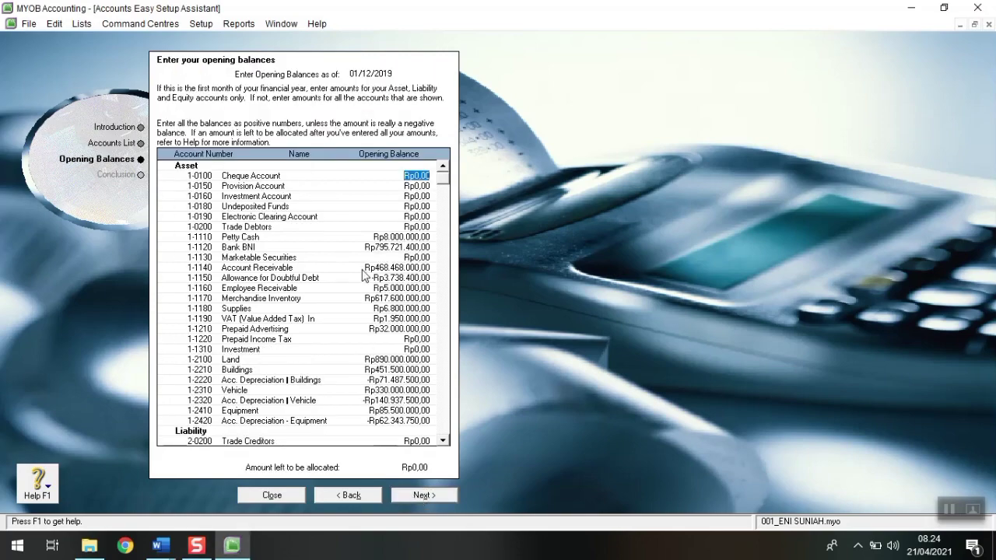
scroll(363, 274, down, 7)
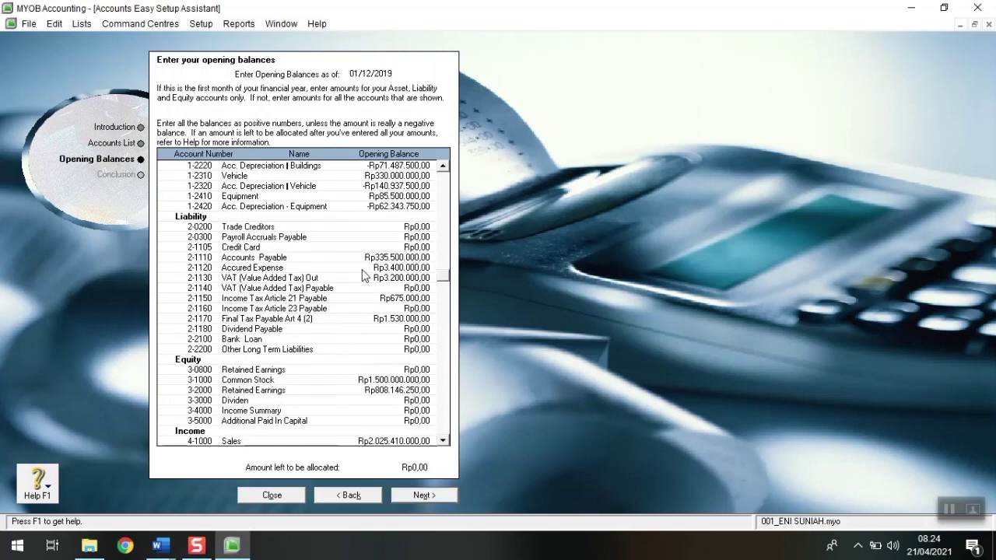
scroll(362, 269, down, 10)
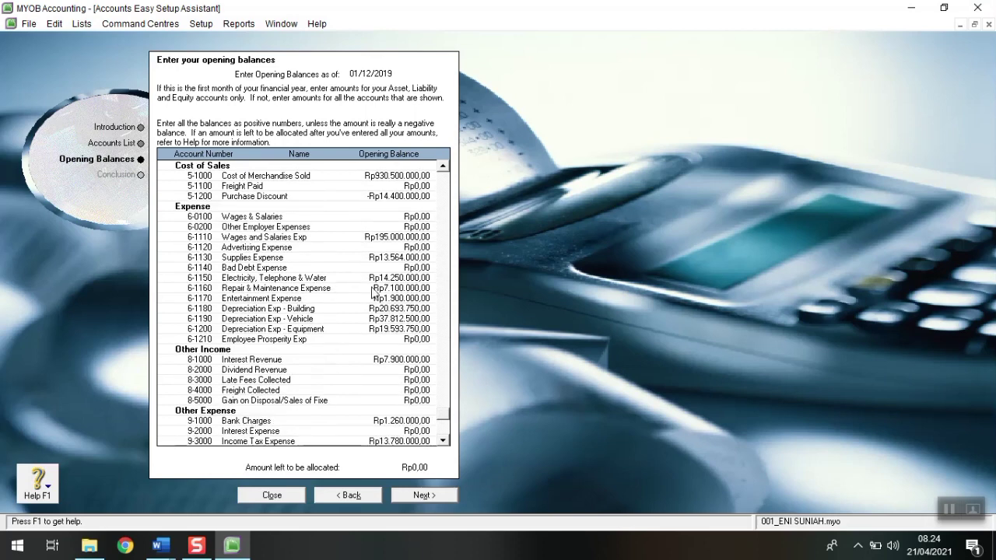
scroll(374, 291, down, 1)
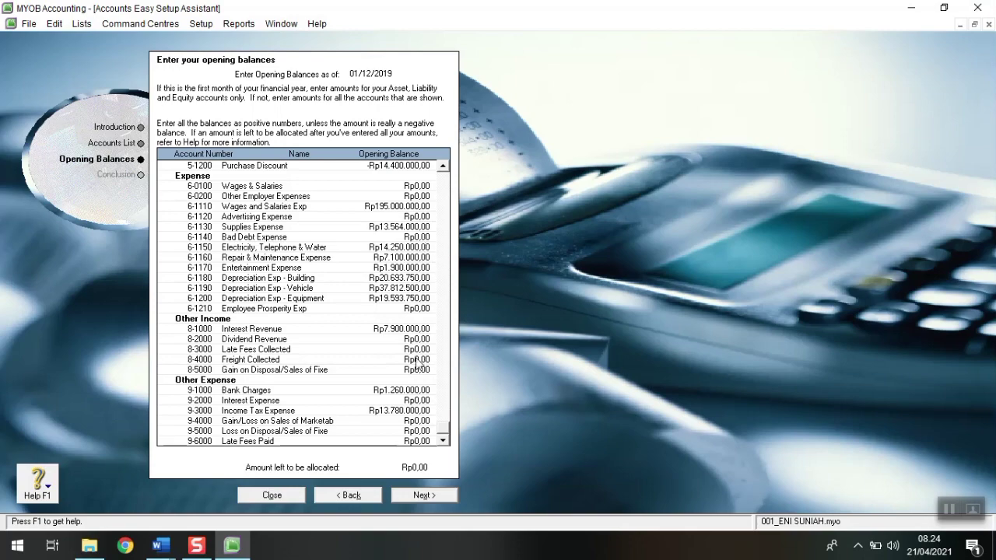
scroll(416, 365, up, 8)
scroll(414, 370, up, 9)
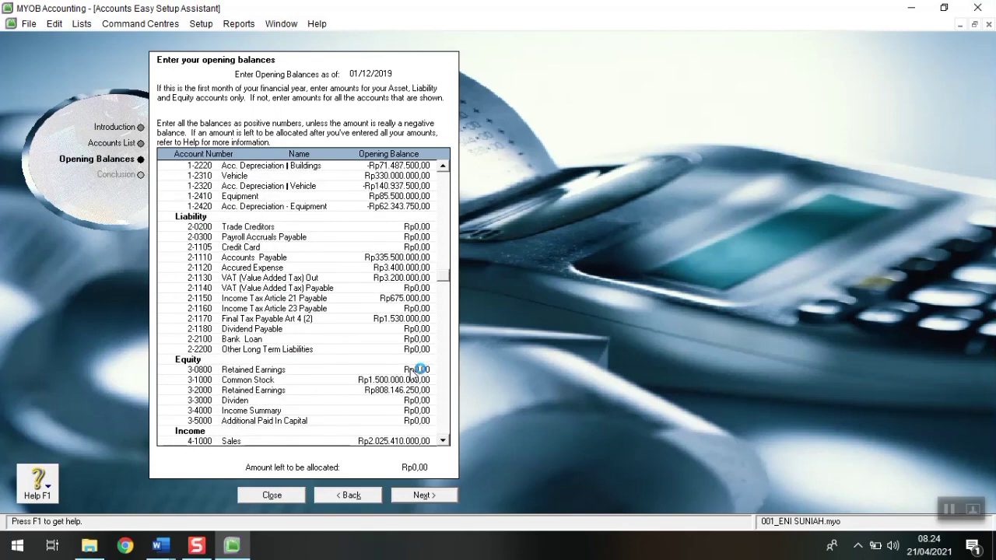
scroll(412, 374, up, 2)
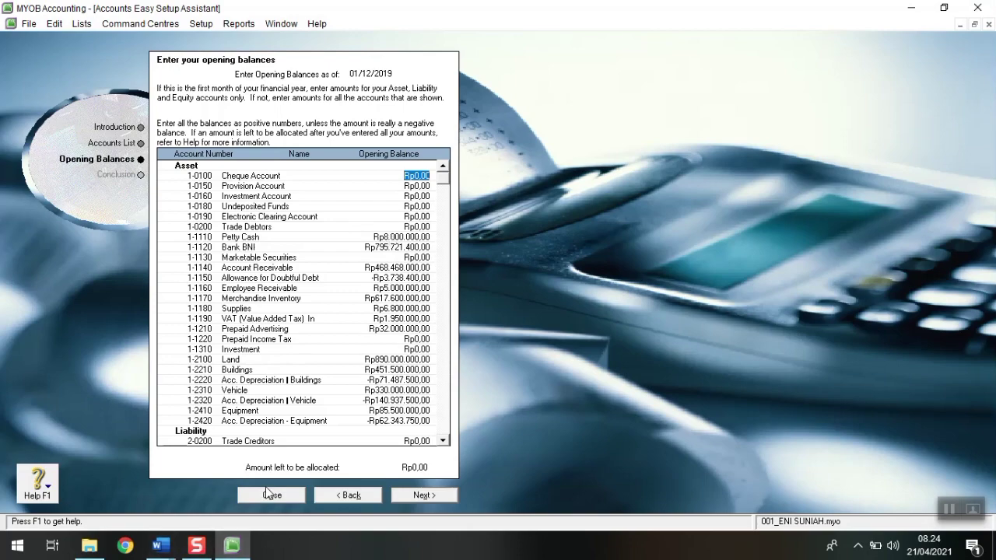
key(super+Right)
scroll(463, 271, down, 2)
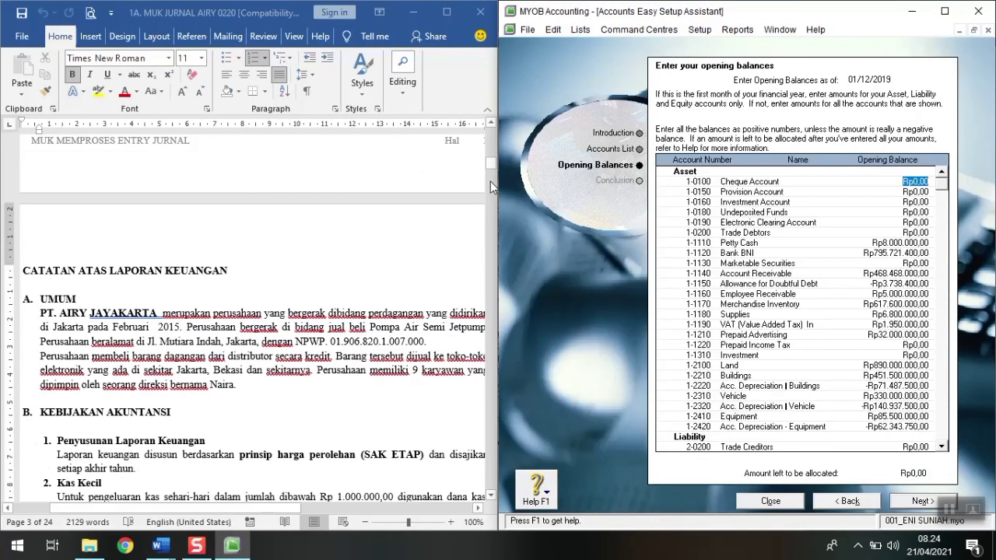
Step: Enter 8000000 as the Petty Cash opening balance
drag(491, 165, 482, 226)
scroll(322, 396, down, 1)
scroll(321, 397, down, 1)
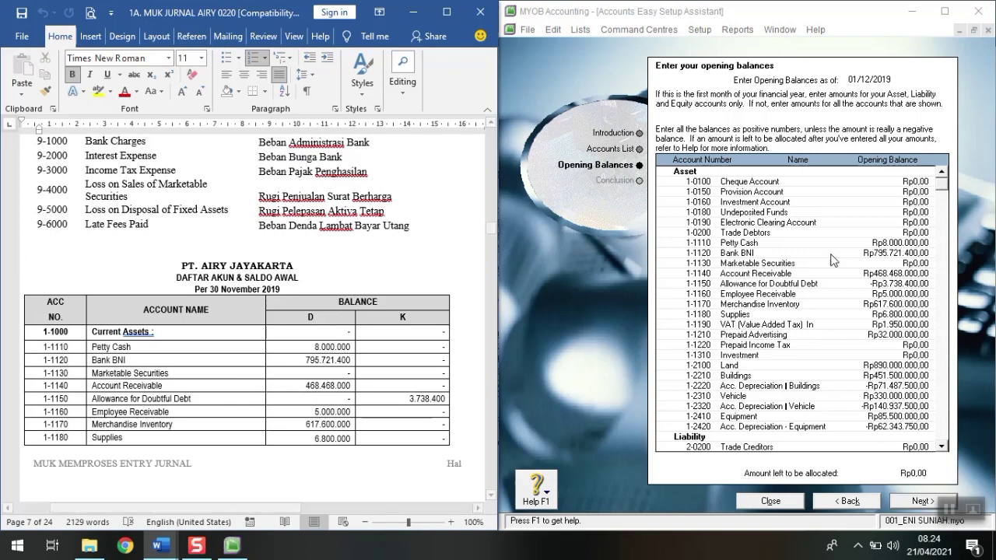
click(901, 243)
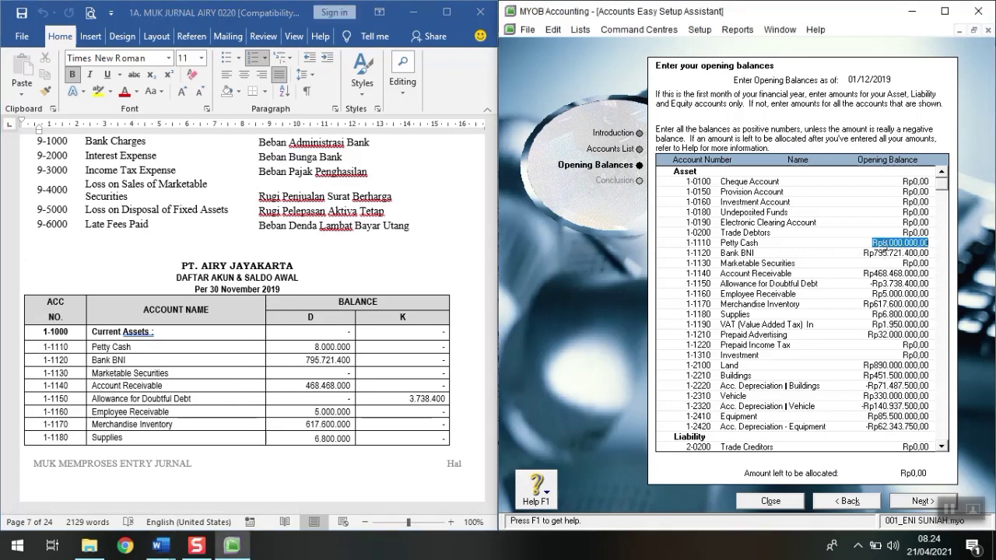
text(8000000)
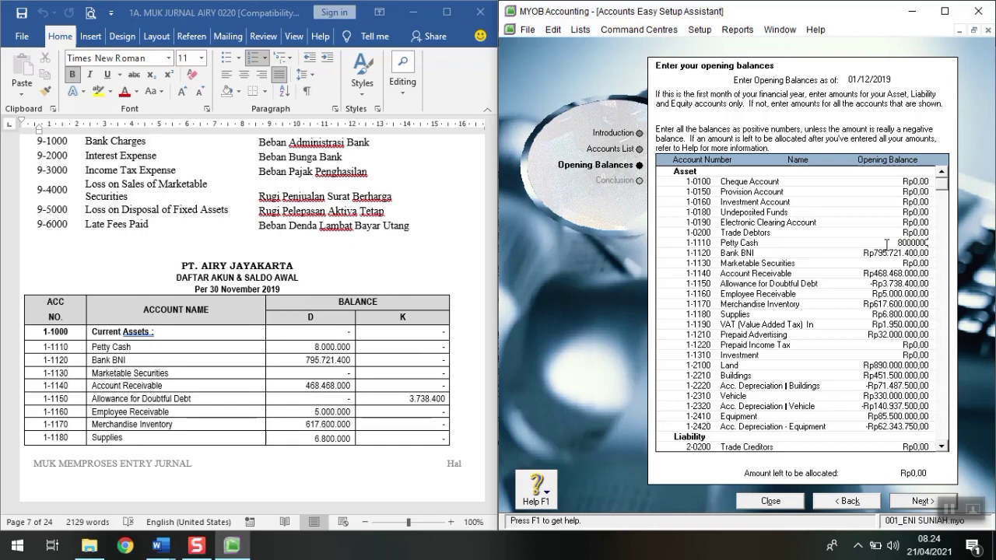
key(Tab)
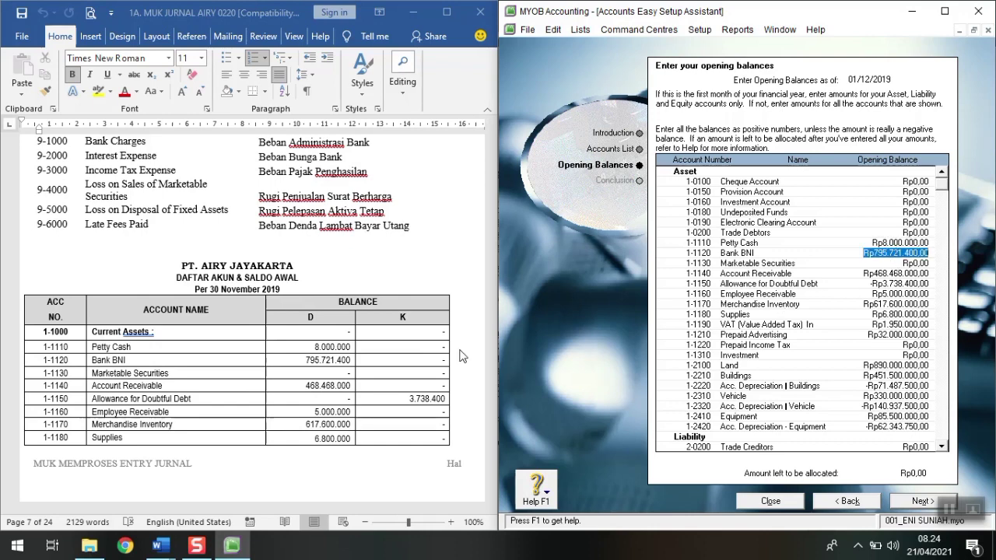
Step: Compare the remaining opening balances, from Allowance for Doubtful Debt down, against the Word reference table
scroll(360, 379, down, 1)
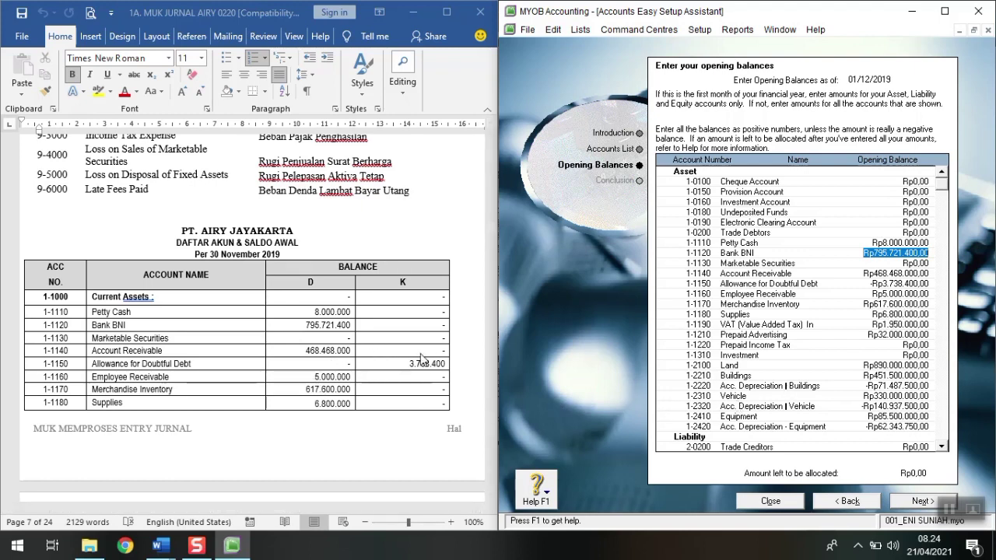
scroll(420, 360, down, 3)
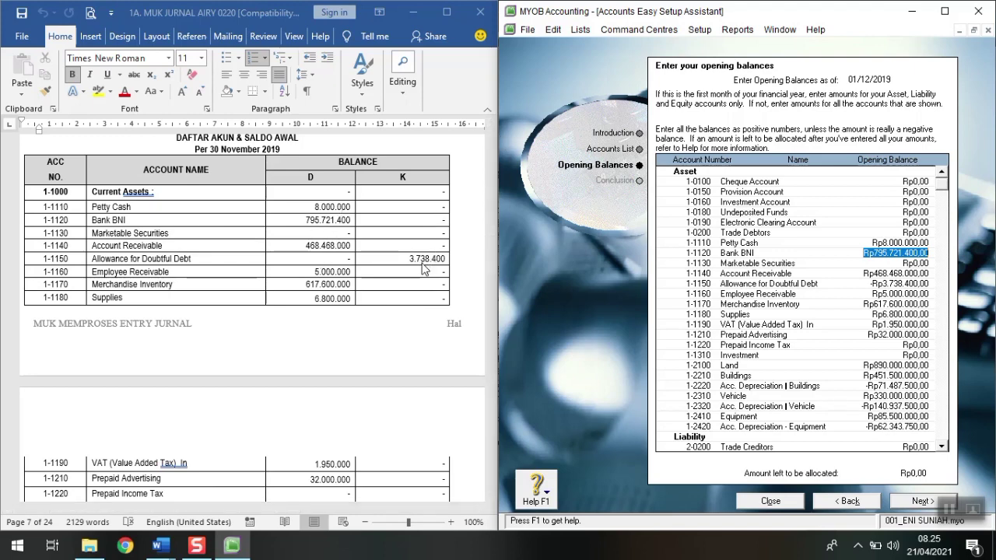
scroll(379, 331, down, 8)
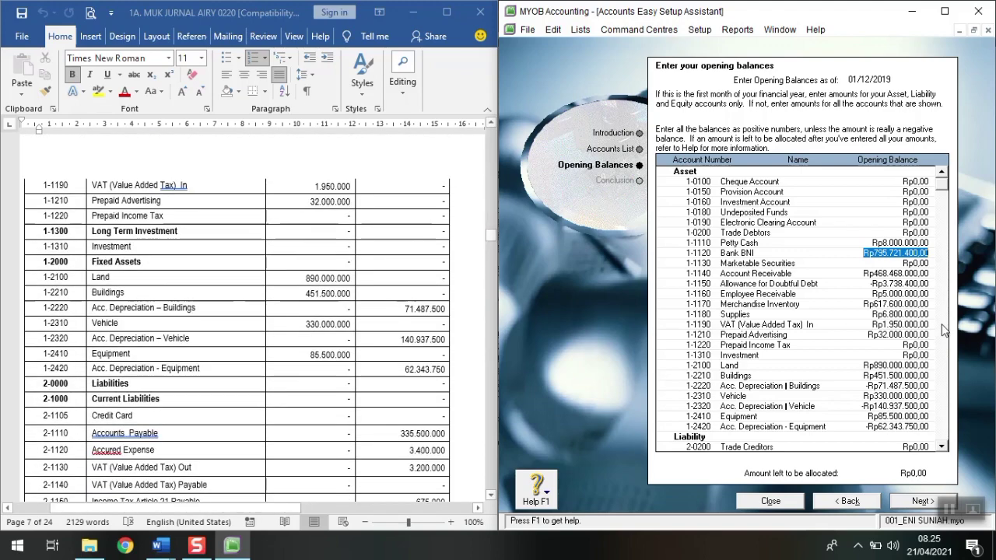
click(897, 284)
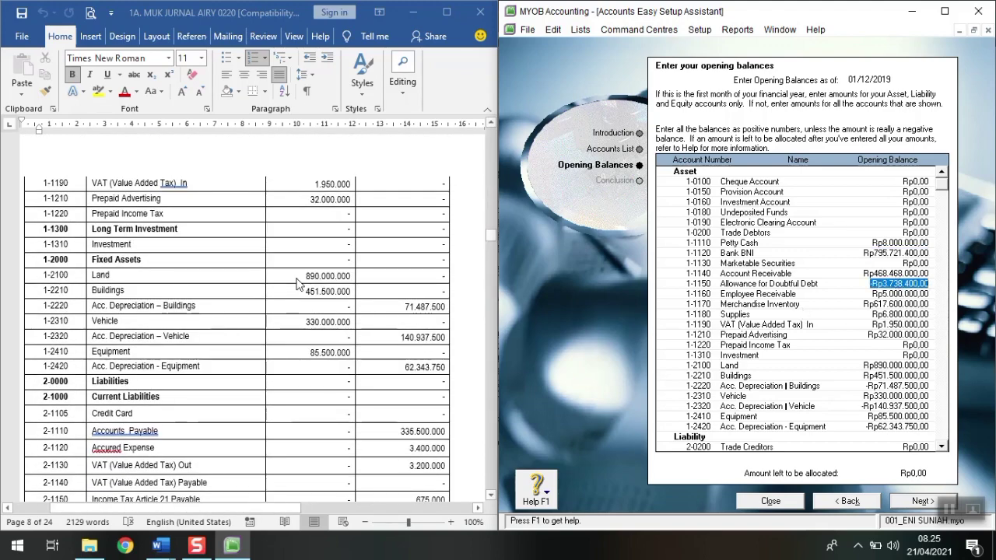
scroll(297, 346, down, 3)
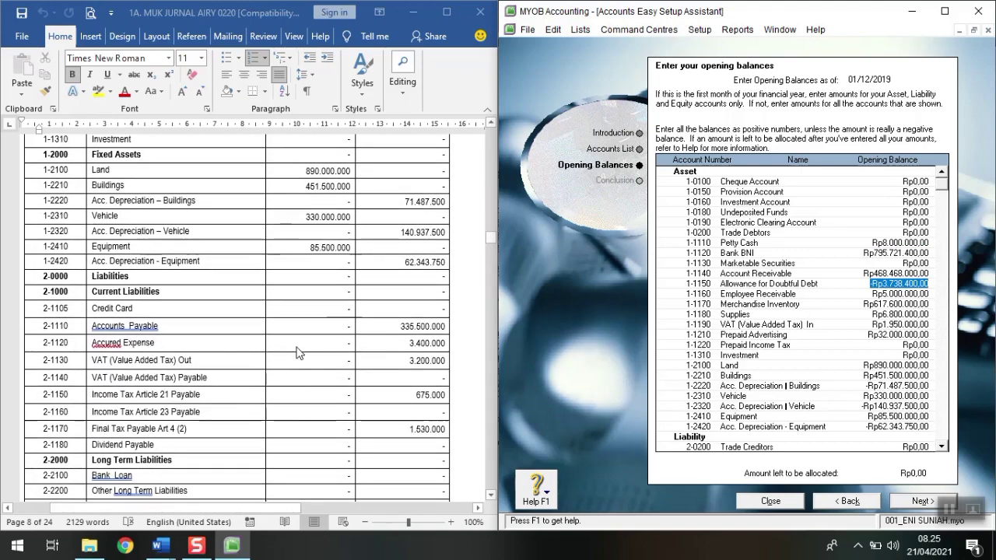
scroll(299, 352, down, 2)
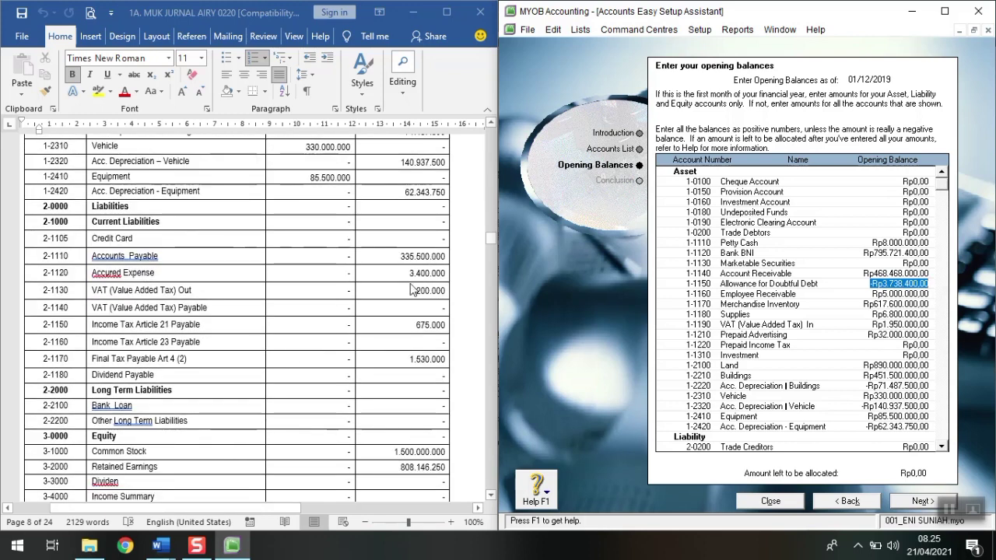
scroll(397, 397, down, 5)
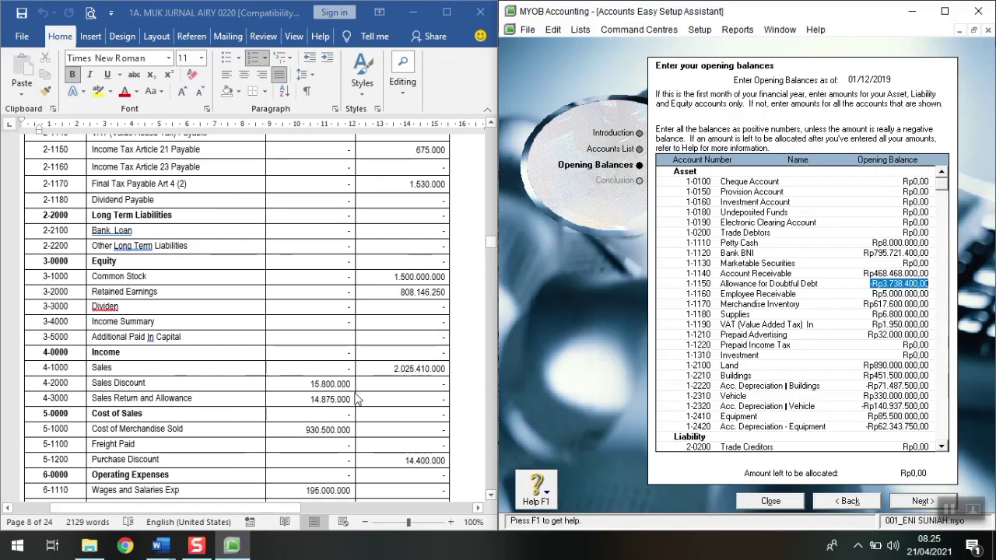
scroll(807, 398, down, 6)
scroll(807, 399, down, 2)
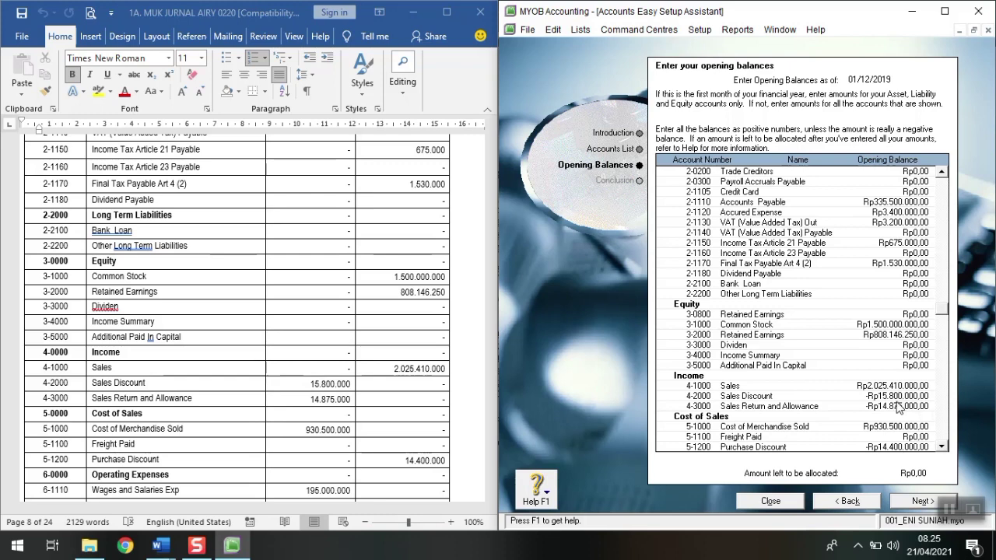
Step: Re-enter the Sales Discount balance as -Rp15.800.000,00, maximize MYOB, and finish setup to the Congratulations page
click(896, 396)
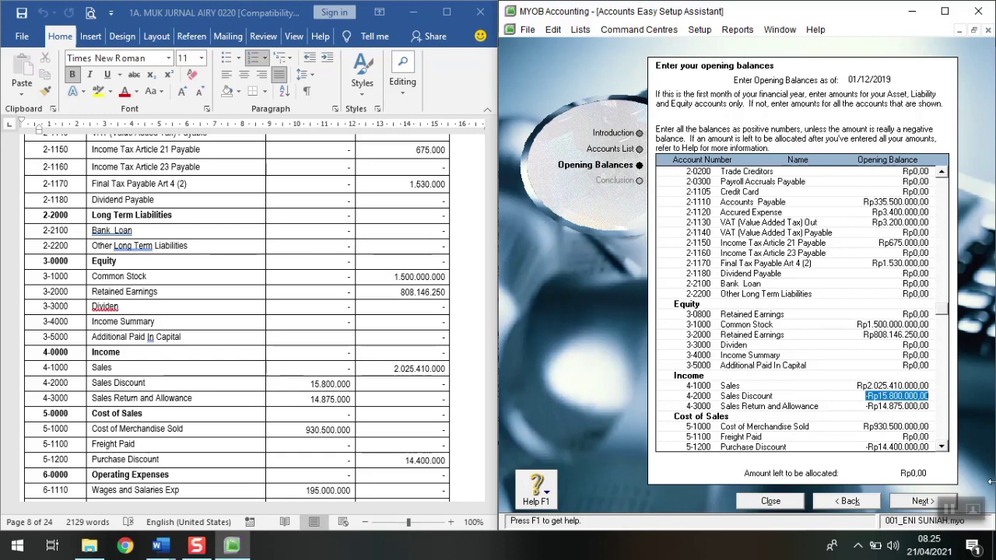
text(-)
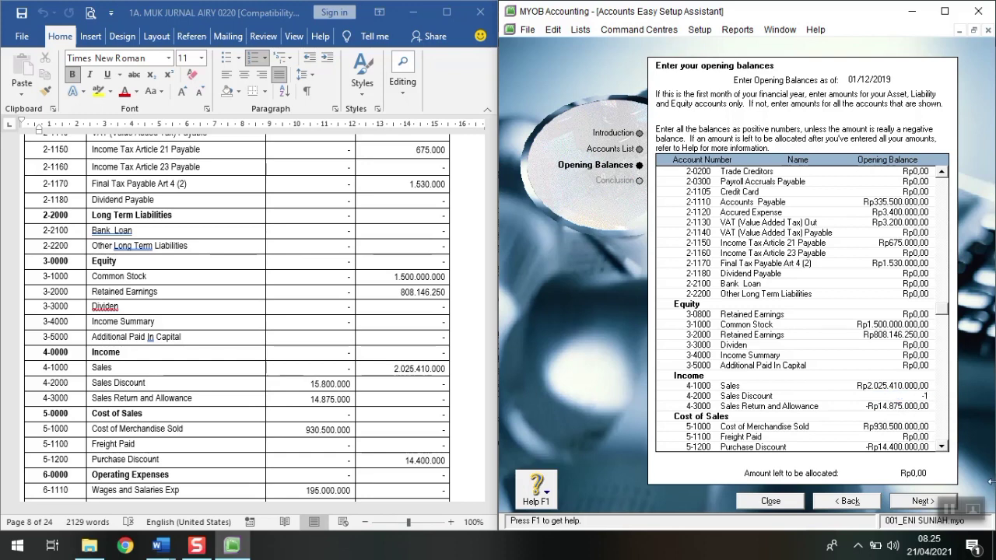
text(15800000)
key(Tab)
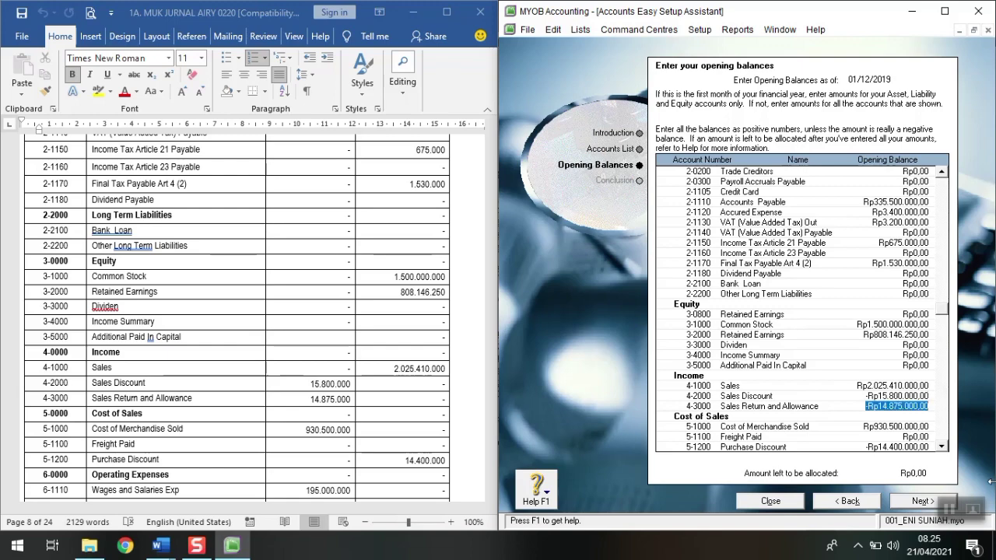
click(945, 11)
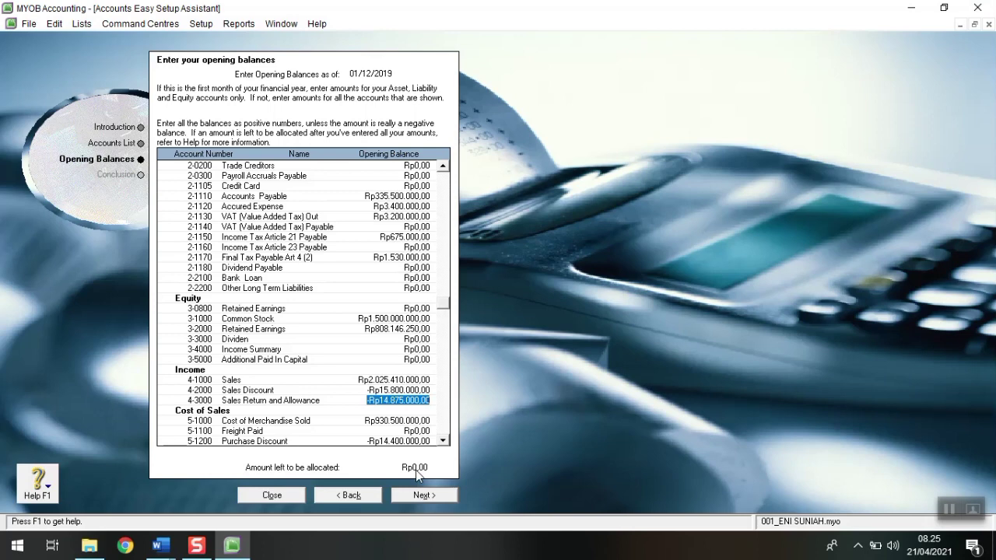
click(414, 497)
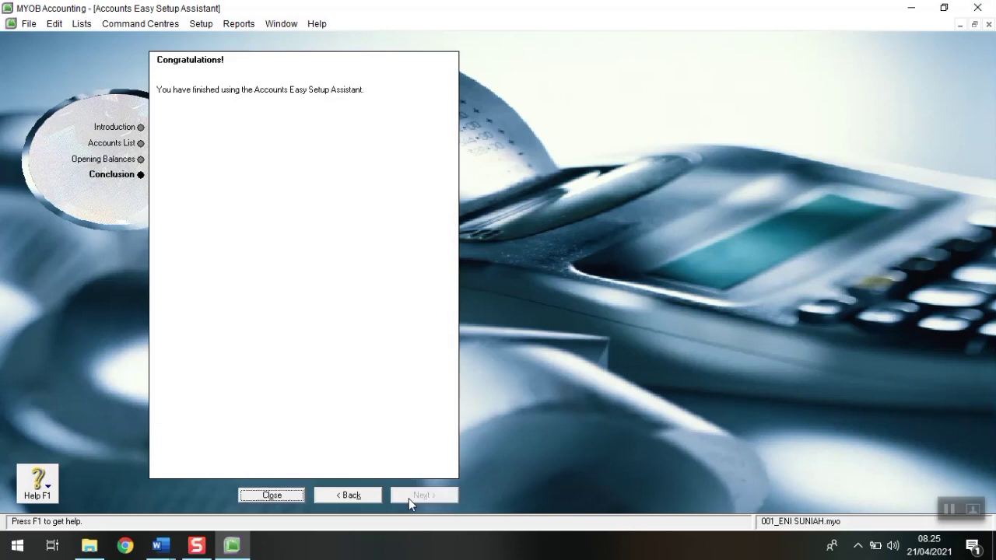
Step: Close the setup assistant windows and open the Tax Codes list from Lists
click(281, 498)
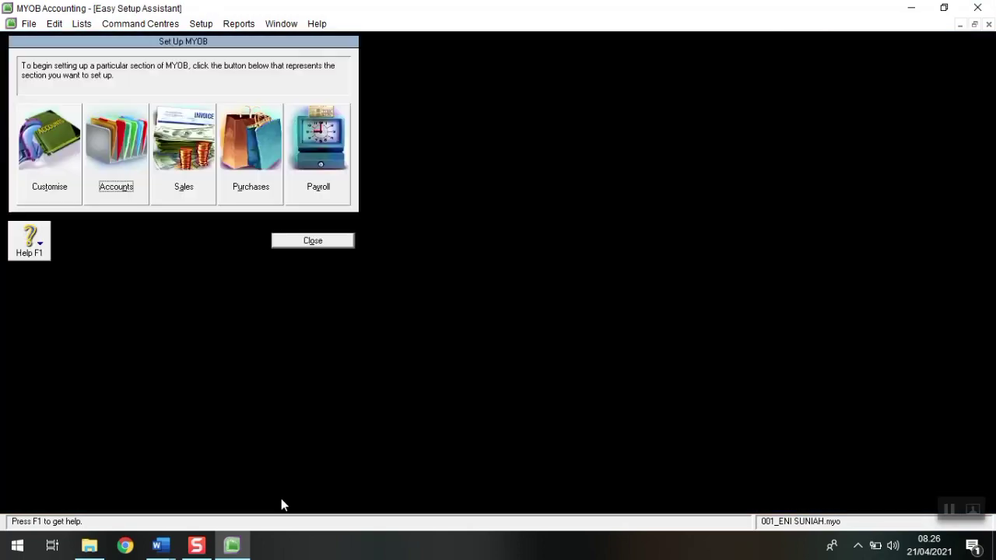
click(317, 242)
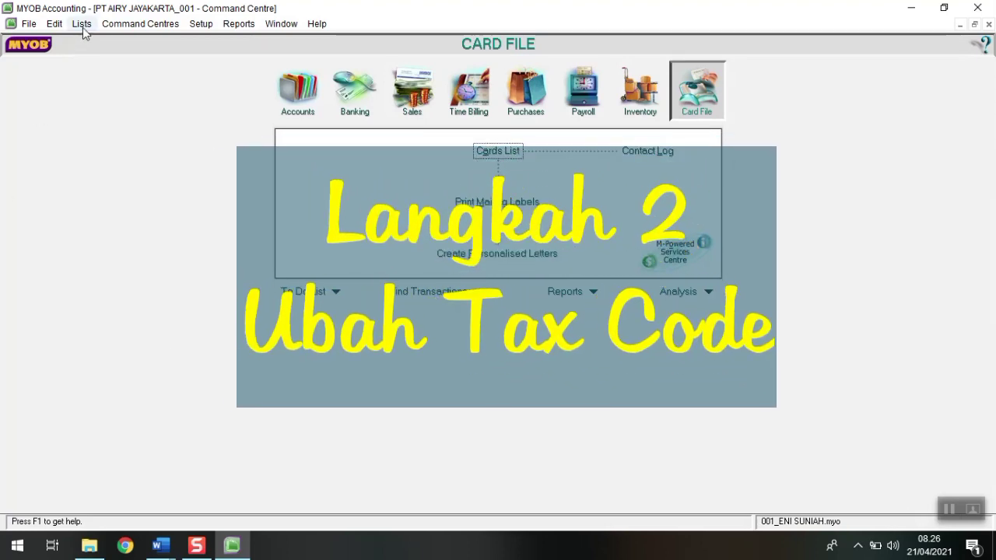
click(83, 24)
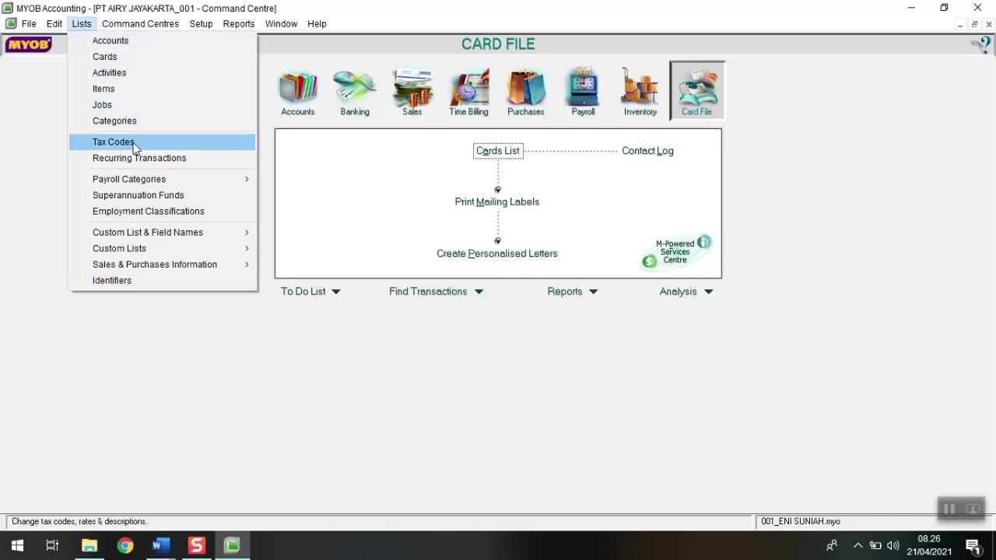
click(125, 142)
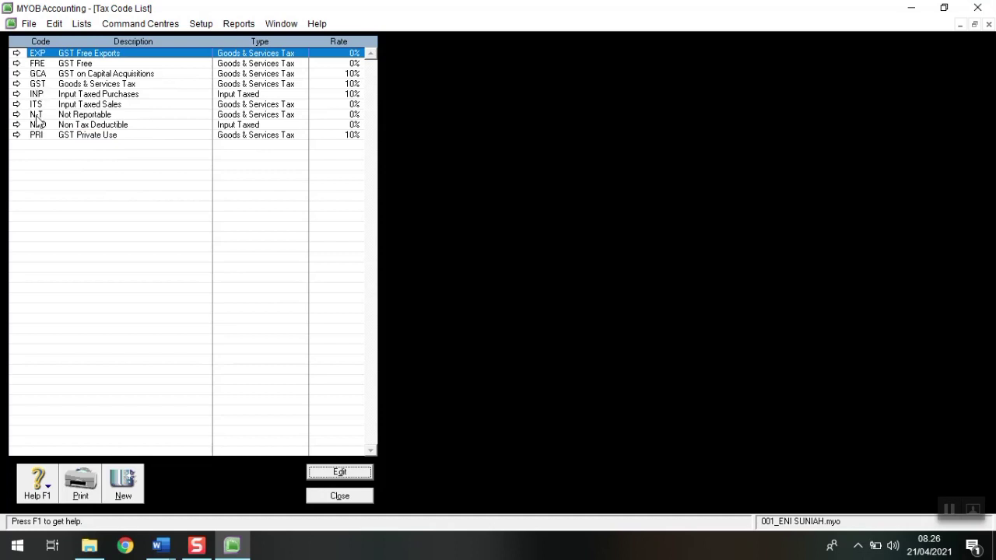
Step: Delete the EXP, FRE and GCA tax codes
right_click(97, 57)
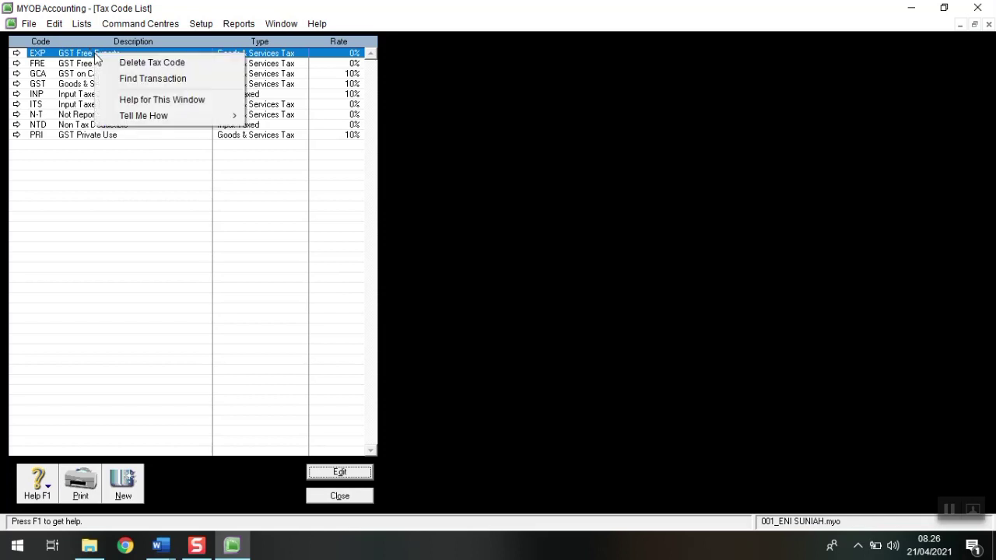
click(128, 65)
right_click(119, 57)
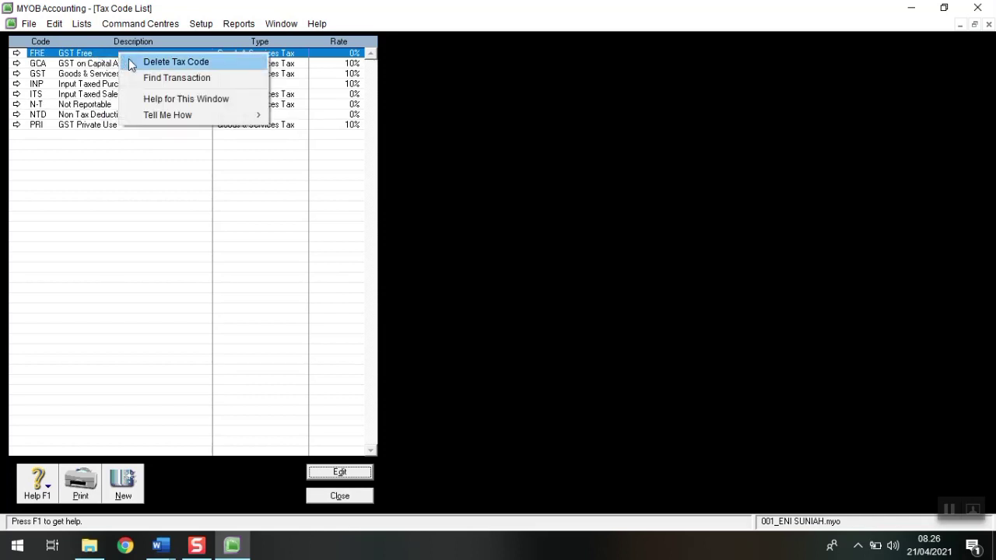
click(129, 64)
right_click(113, 54)
click(129, 62)
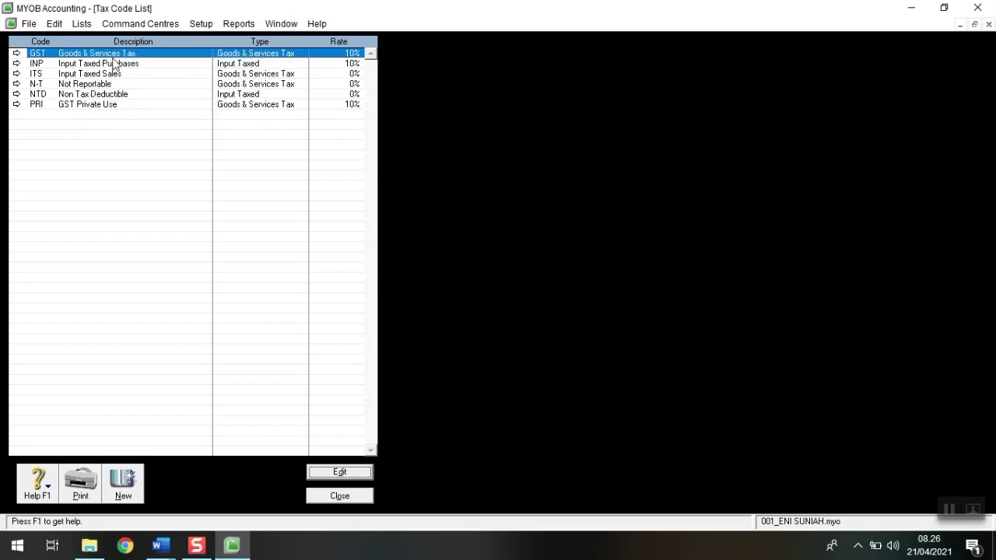
Step: Delete the INP, ITS, NTD and PRI tax codes, leaving only GST and N-T
click(89, 66)
right_click(90, 66)
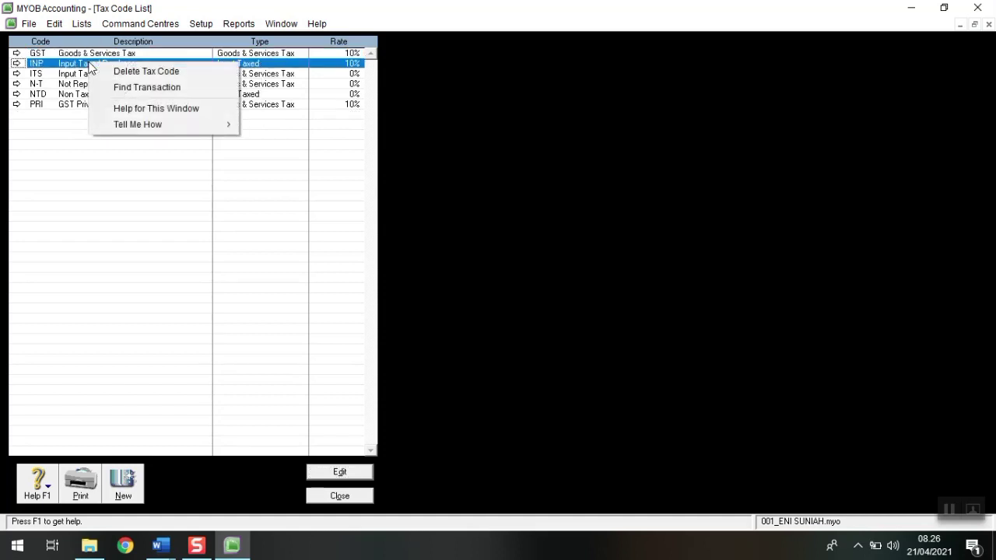
click(100, 71)
right_click(99, 67)
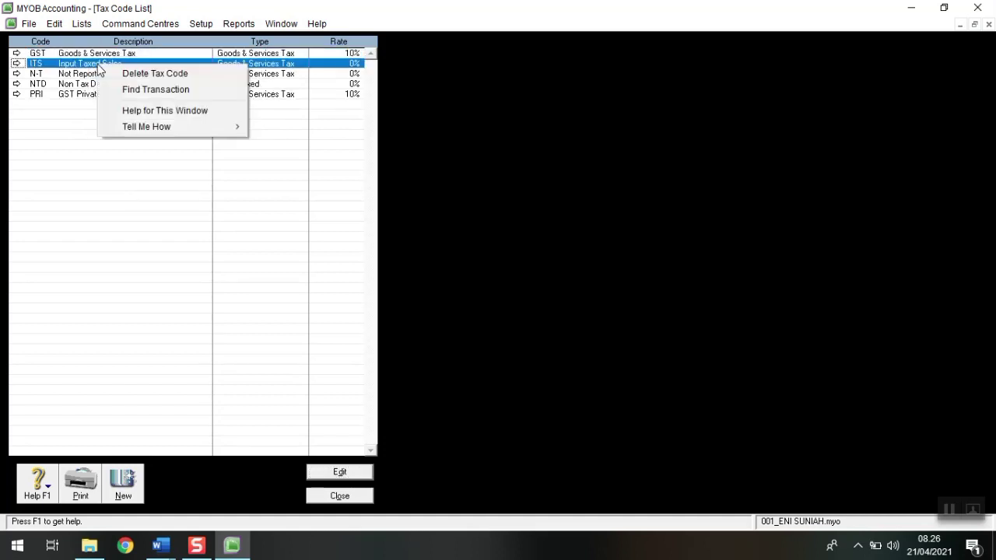
click(119, 73)
click(99, 66)
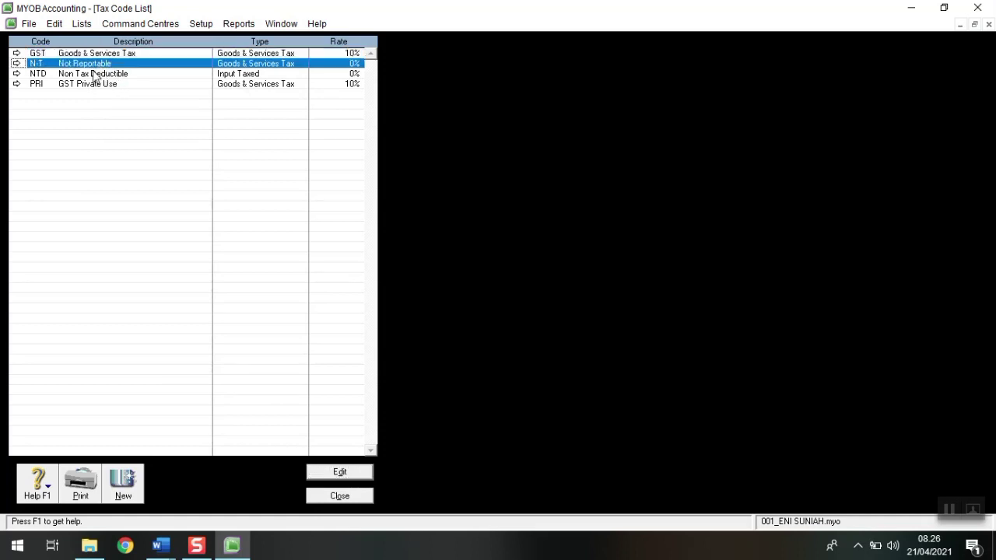
click(94, 74)
right_click(91, 76)
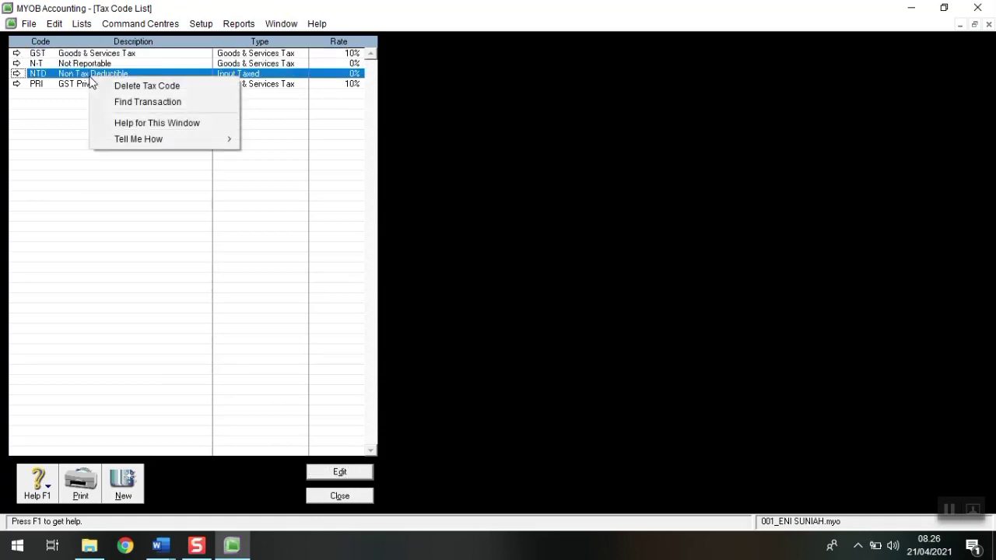
click(133, 91)
click(97, 74)
right_click(98, 74)
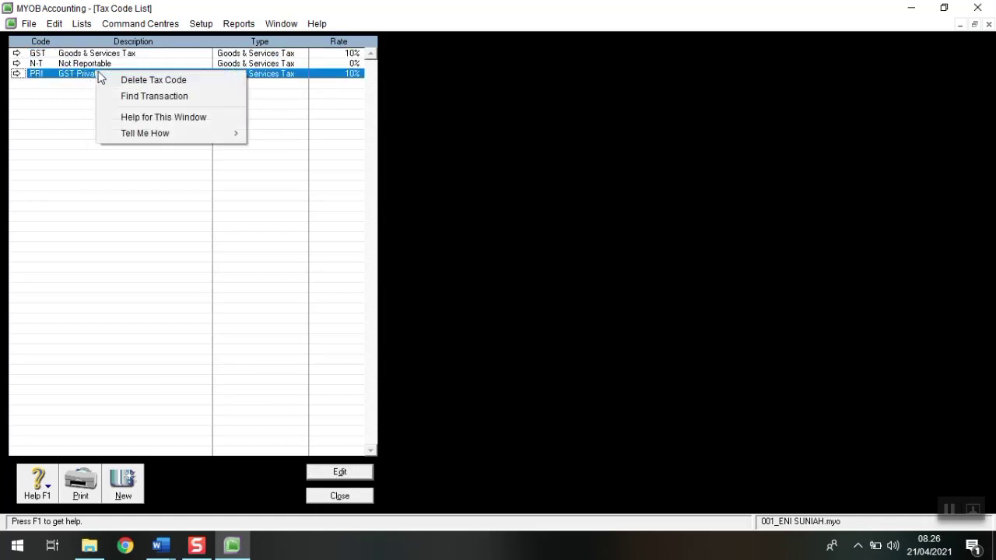
click(114, 81)
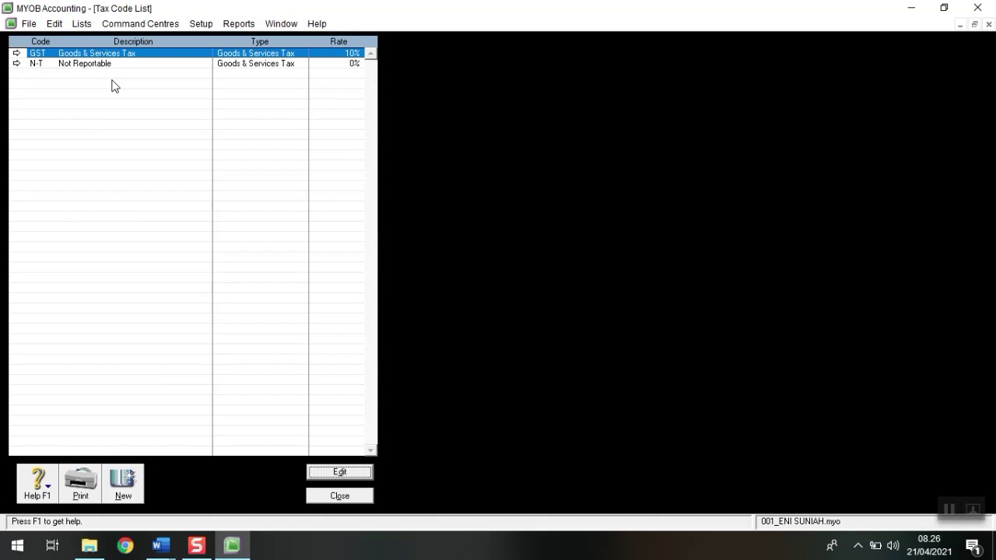
Step: Change the GST code to PPN with description PAJAK PERTAMBAHAN NILAI
click(16, 53)
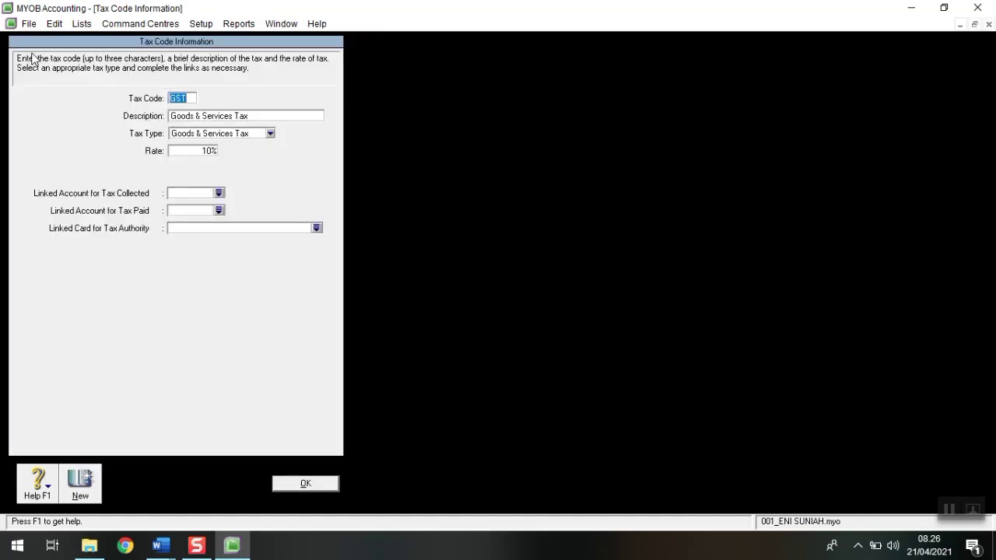
text(PPN)
key(Tab)
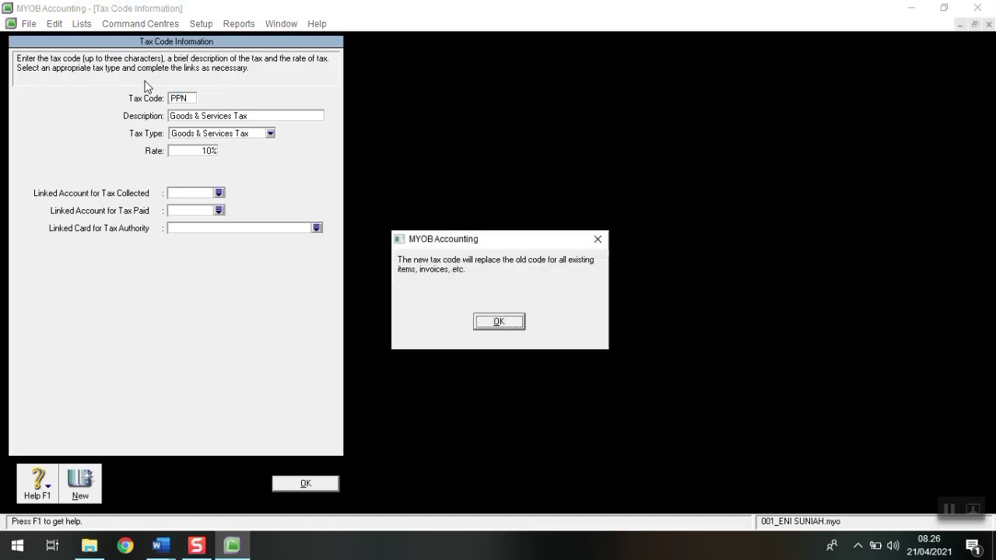
key(Return)
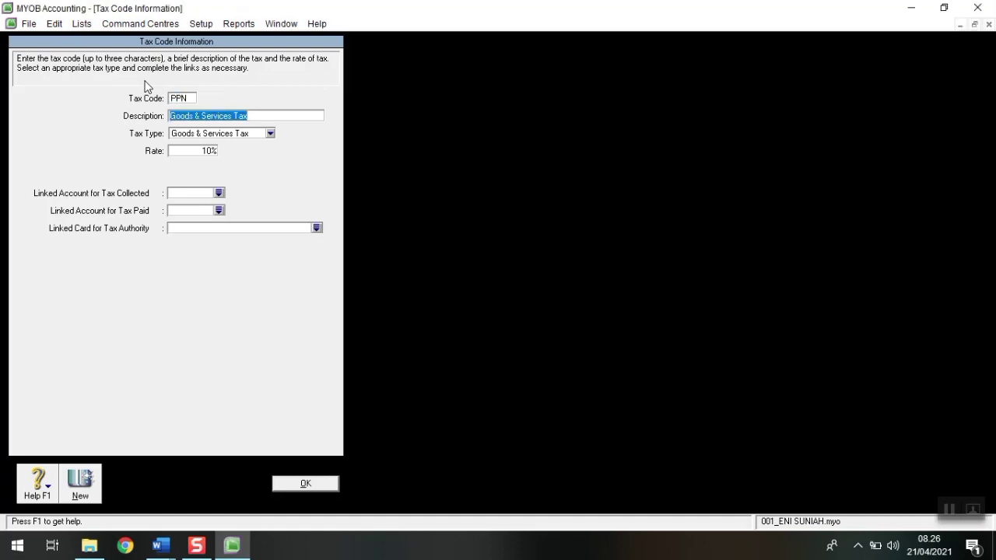
text(PAJAK)
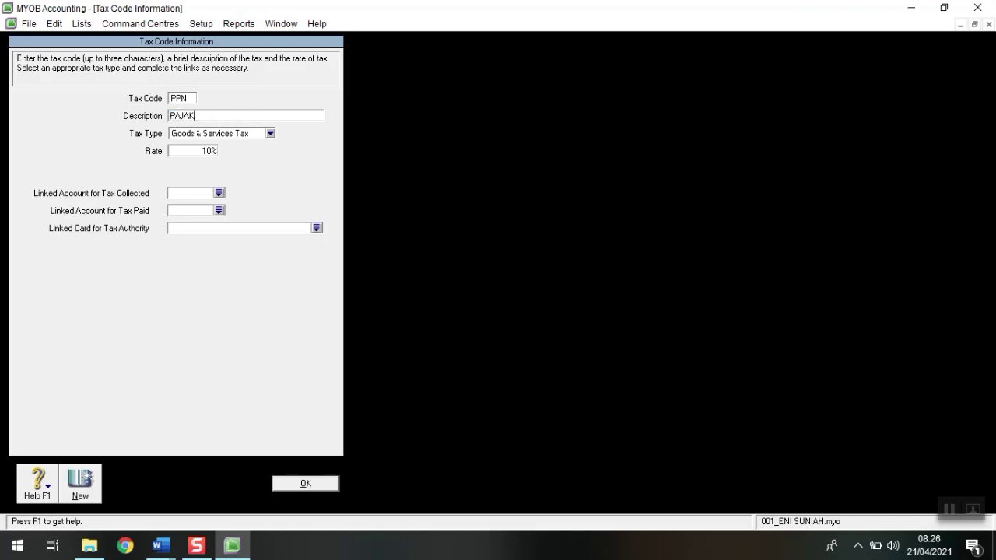
text( PERTAMBAHAN NILAI)
Step: Link PPN's tax collected to 2-1130 VAT Out and tax paid to 1-1190 VAT In, then save
click(219, 193)
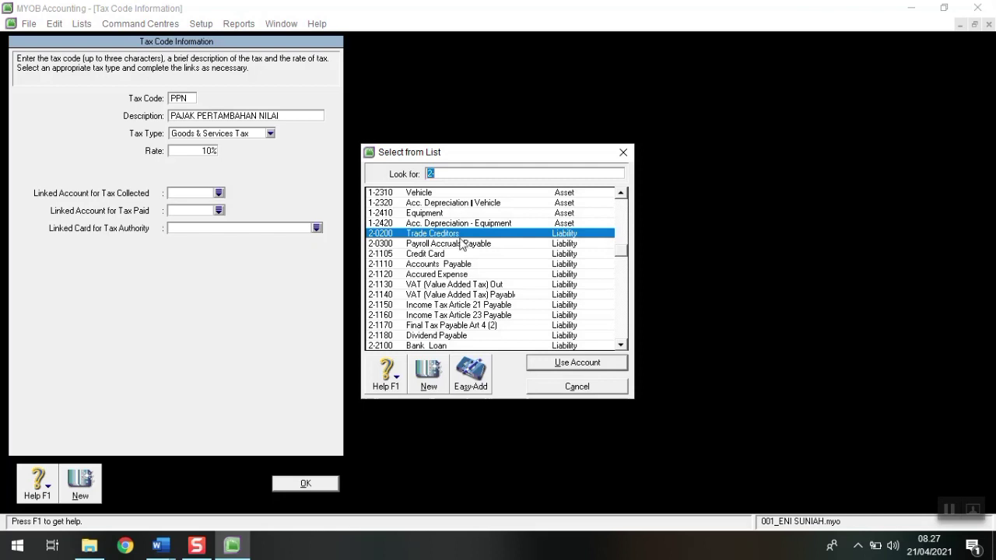
click(473, 288)
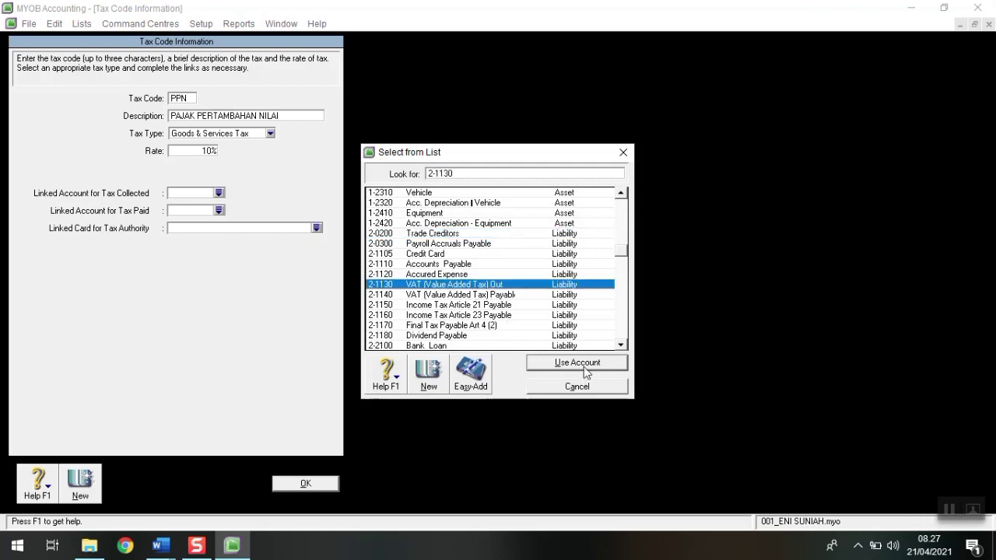
click(584, 366)
click(220, 211)
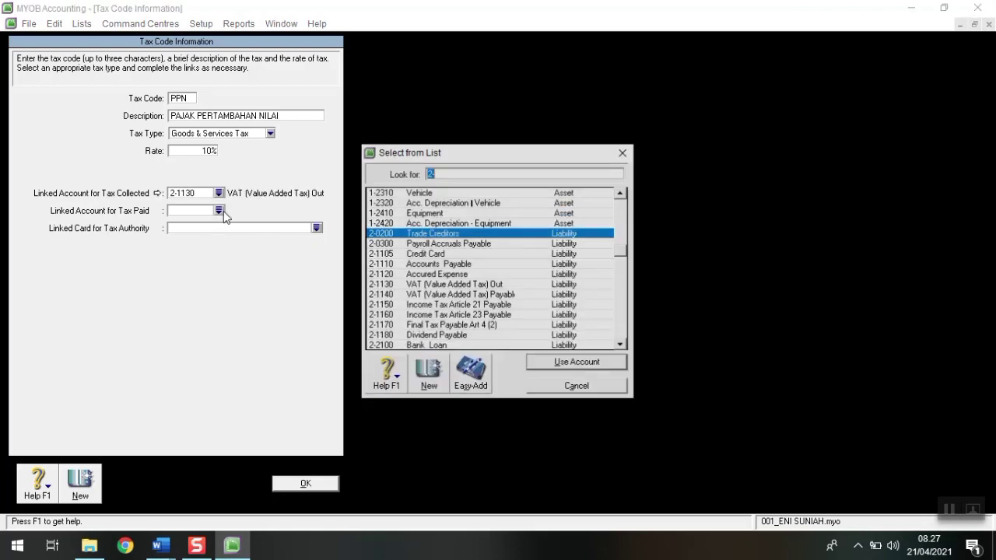
scroll(498, 218, up, 3)
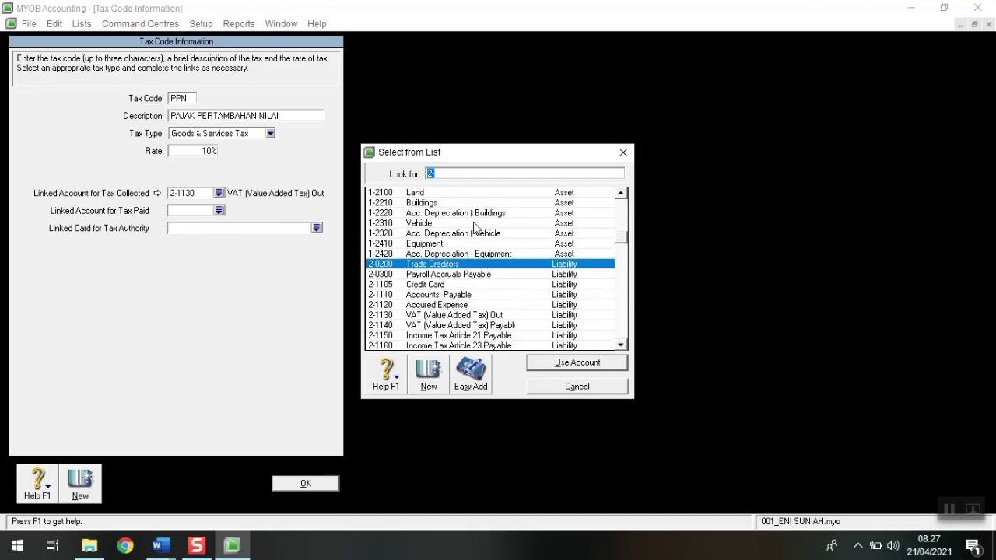
click(474, 223)
click(474, 213)
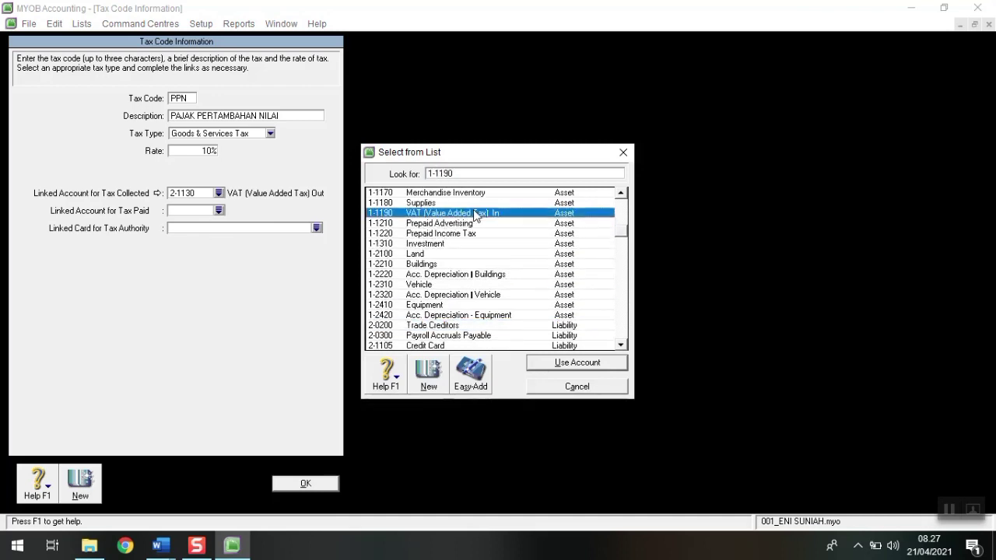
click(558, 363)
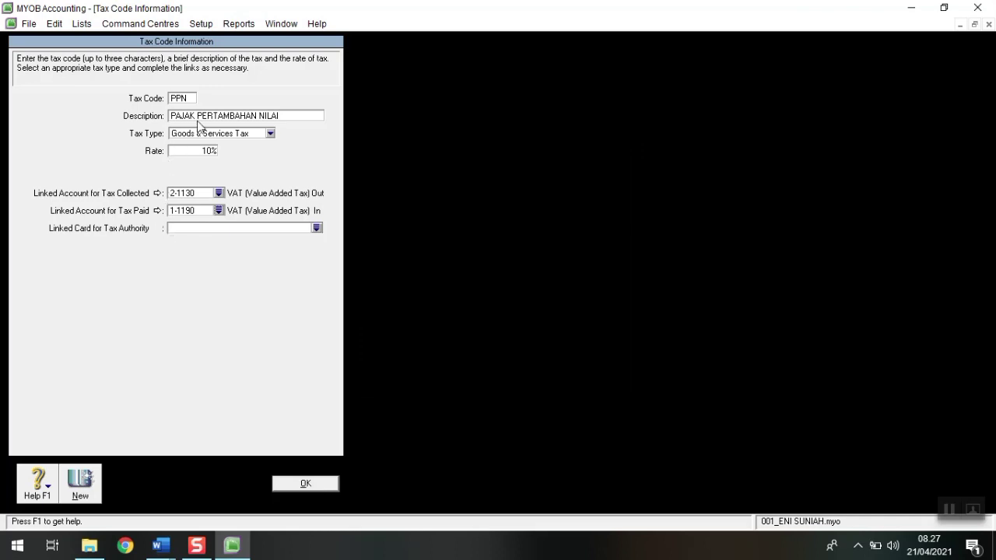
click(302, 490)
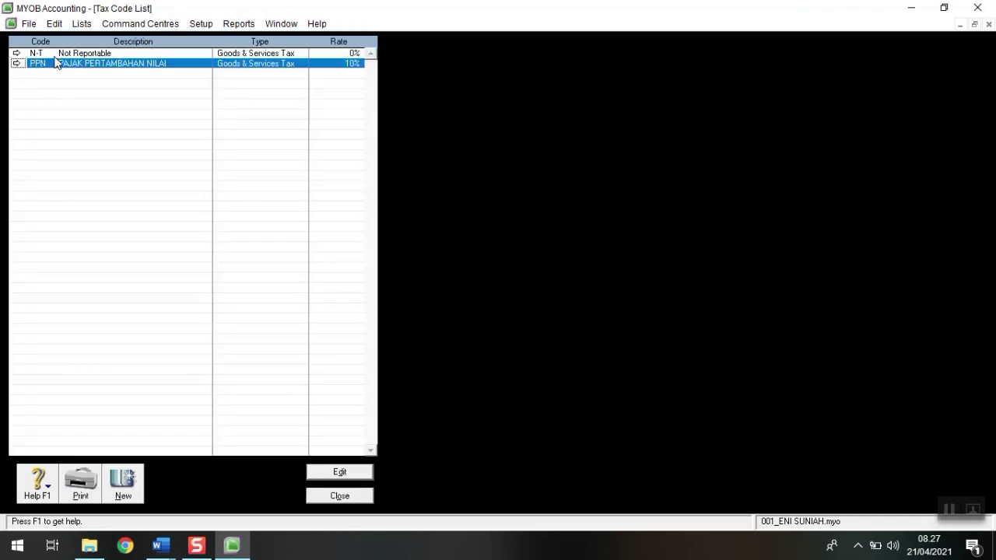
Step: Link N-T to 2-1130 VAT Out for tax collected and 1-1190 VAT In for tax paid, then close the Tax Code List
key(Up)
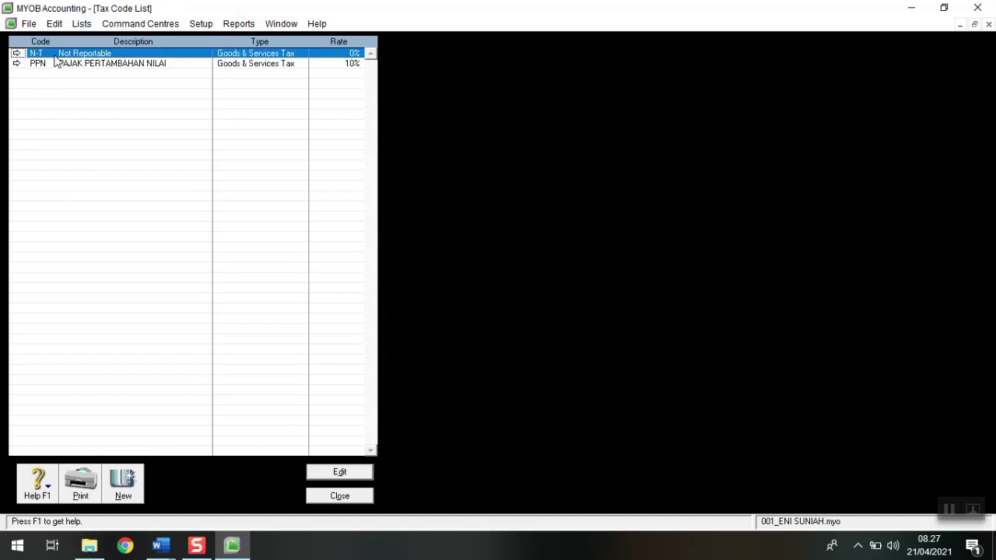
key(Return)
click(219, 193)
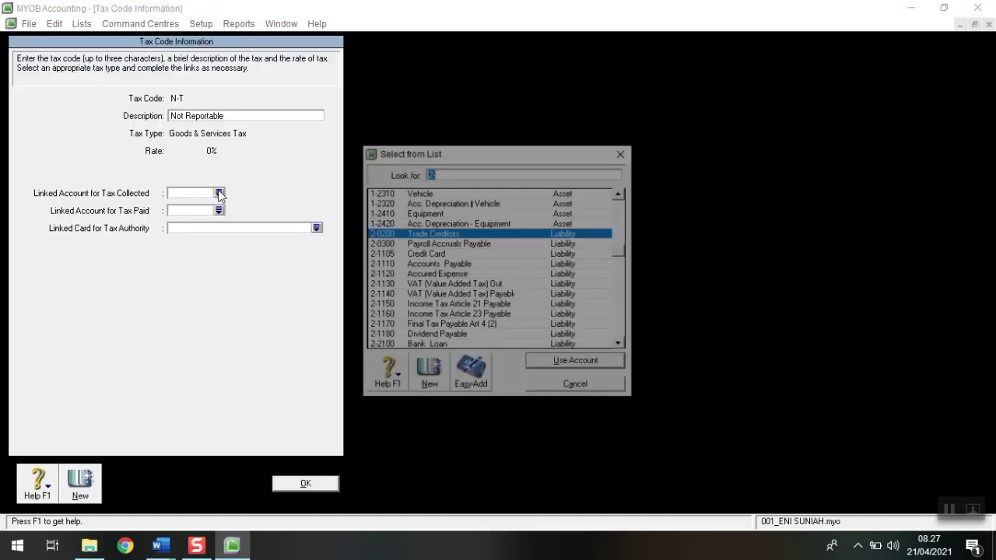
text(21130)
click(561, 361)
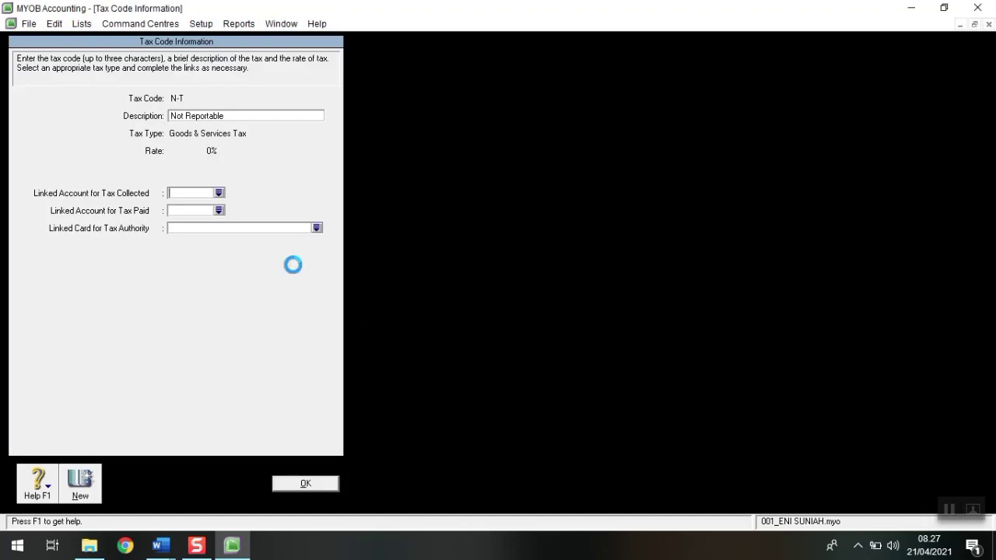
click(219, 210)
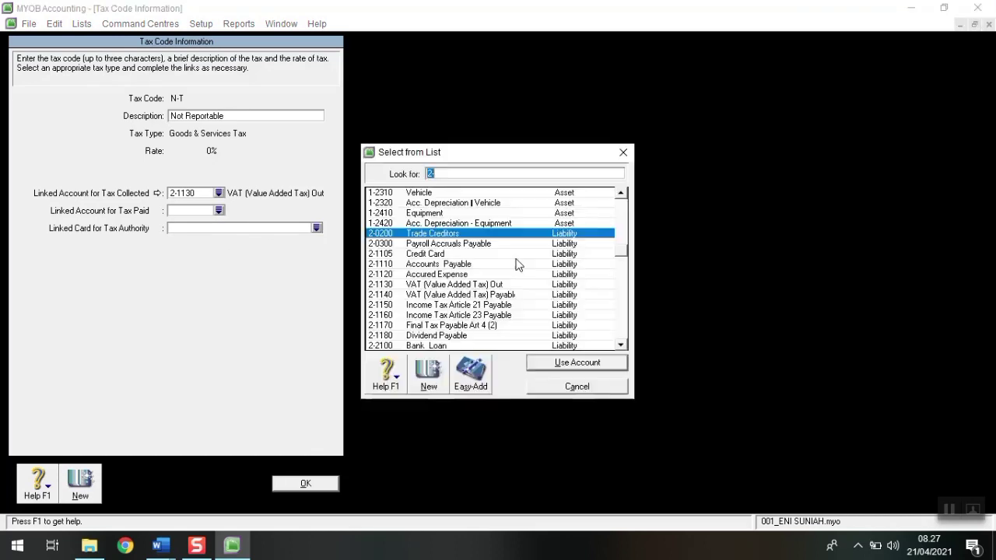
click(485, 215)
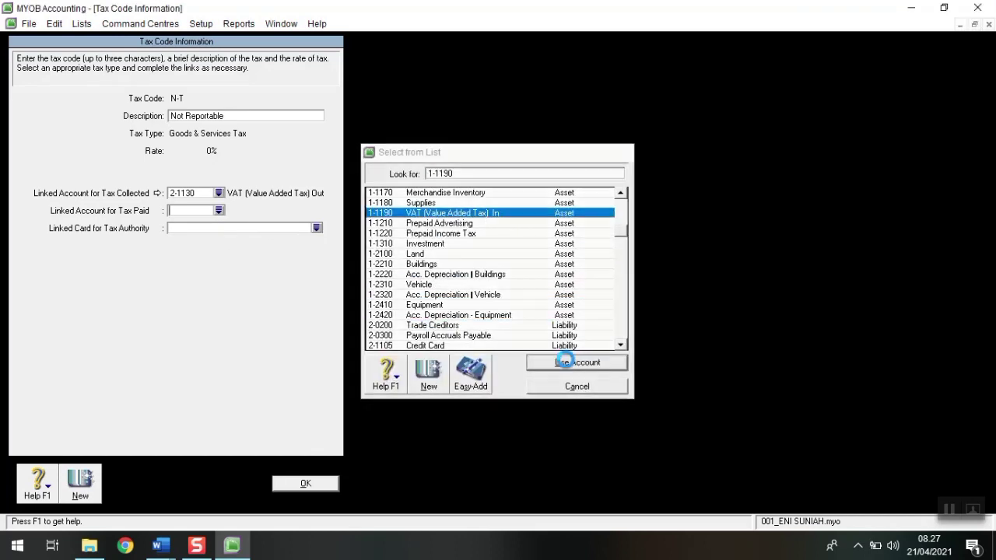
click(560, 361)
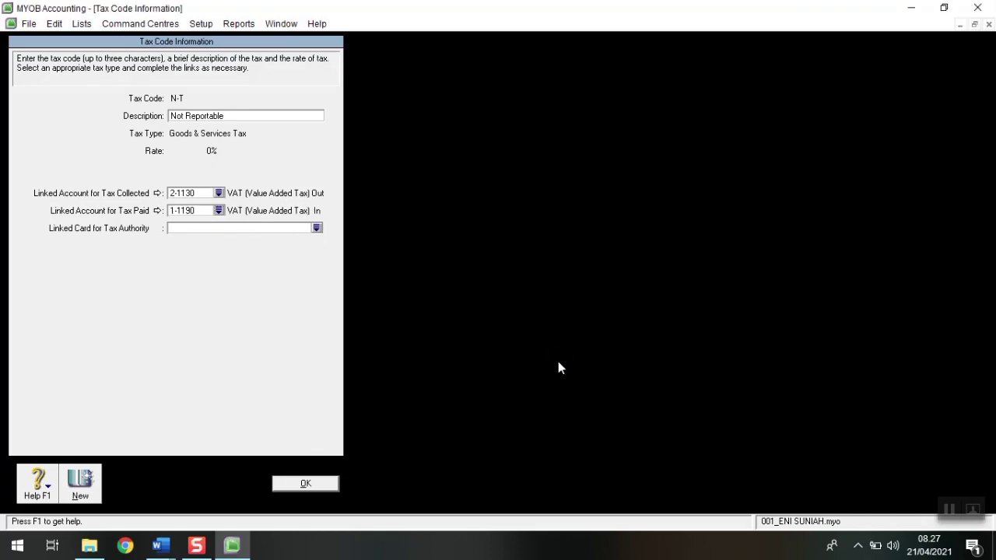
click(293, 486)
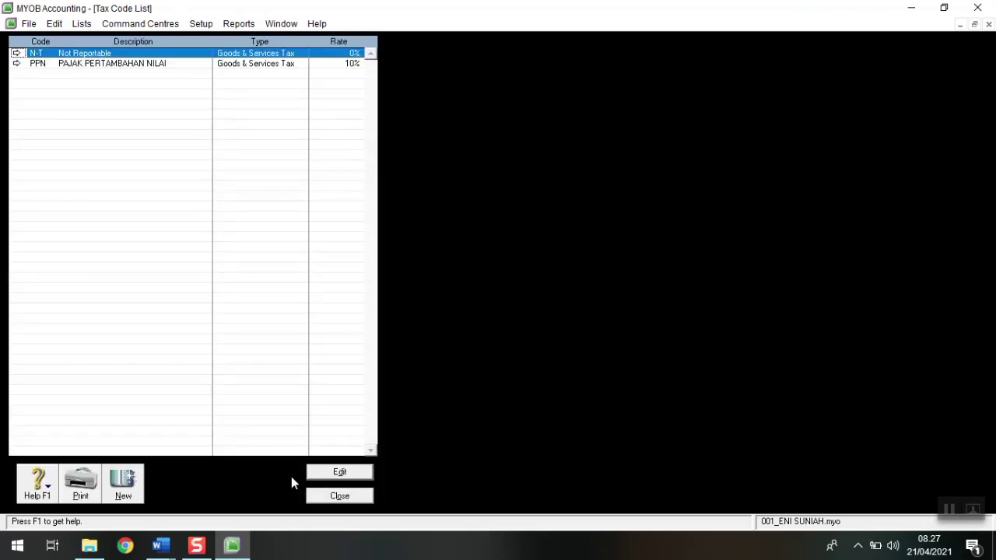
click(340, 498)
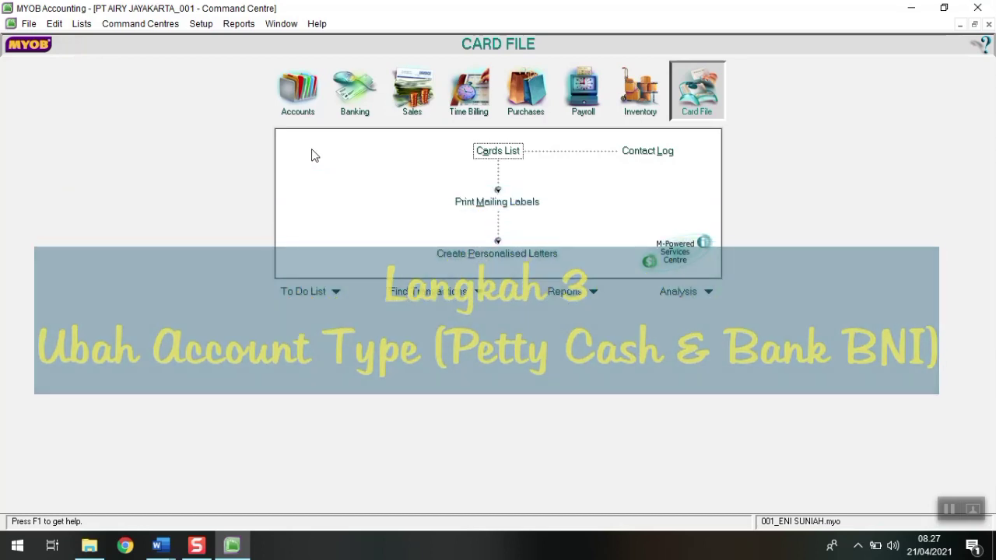
Step: In the Accounts List, change 1-1110 Petty Cash to a Bank type account
click(298, 90)
click(498, 152)
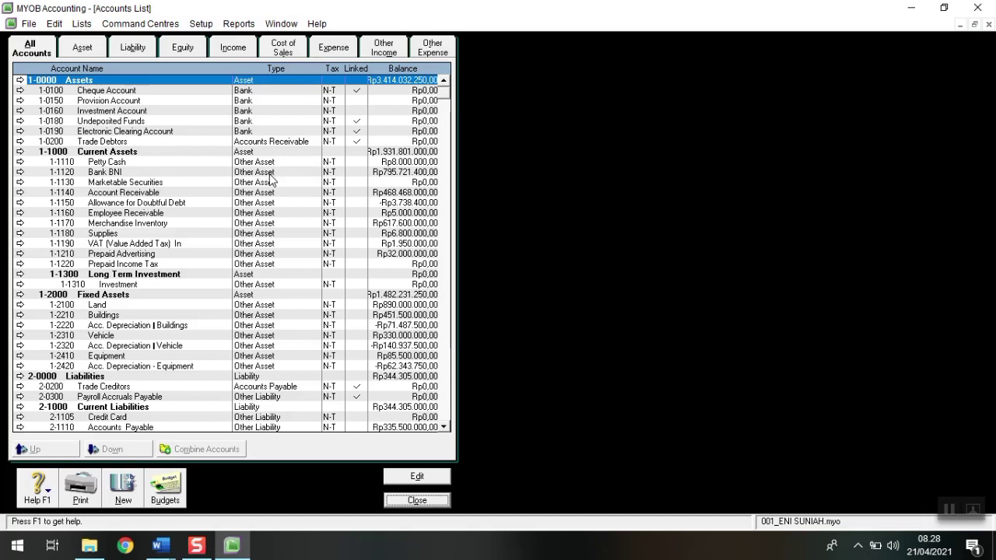
double_click(101, 164)
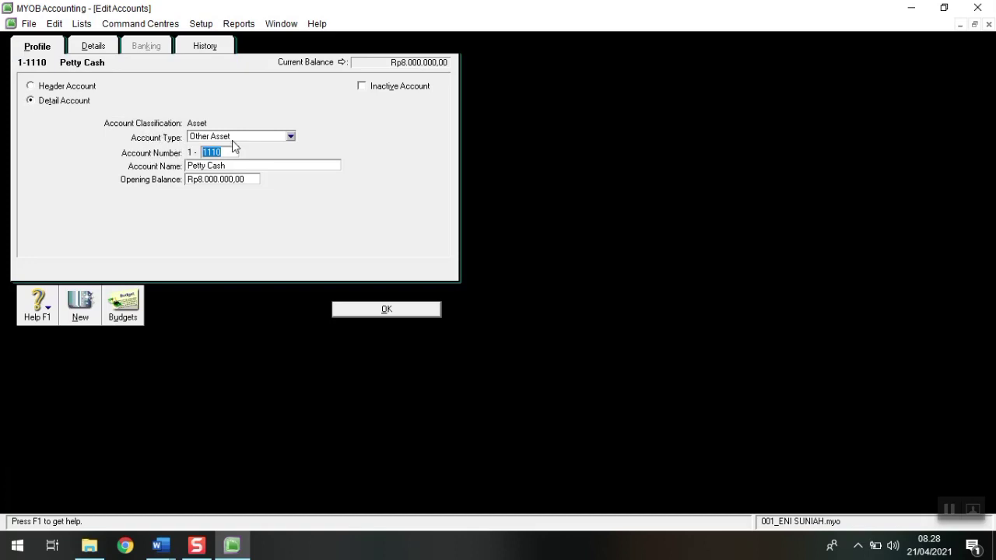
click(279, 141)
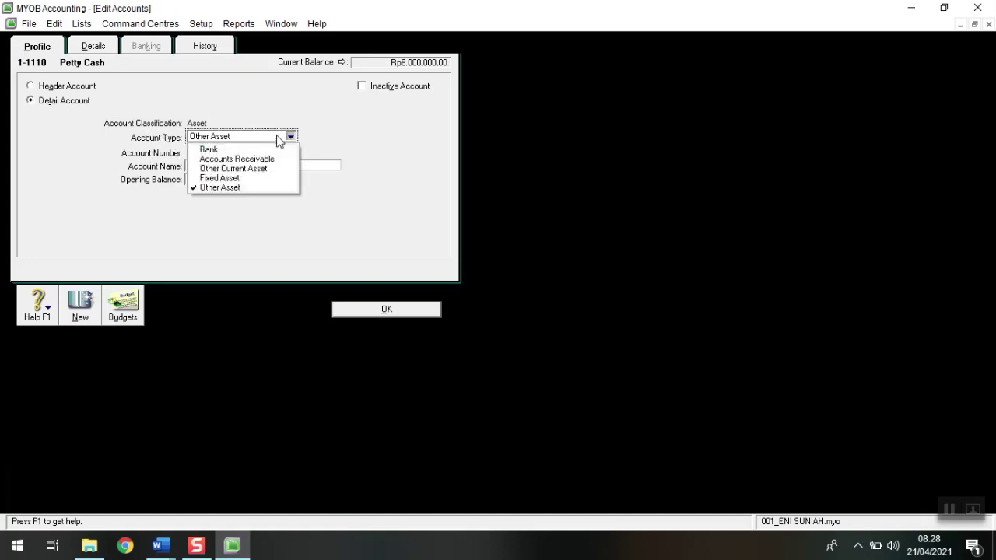
click(230, 152)
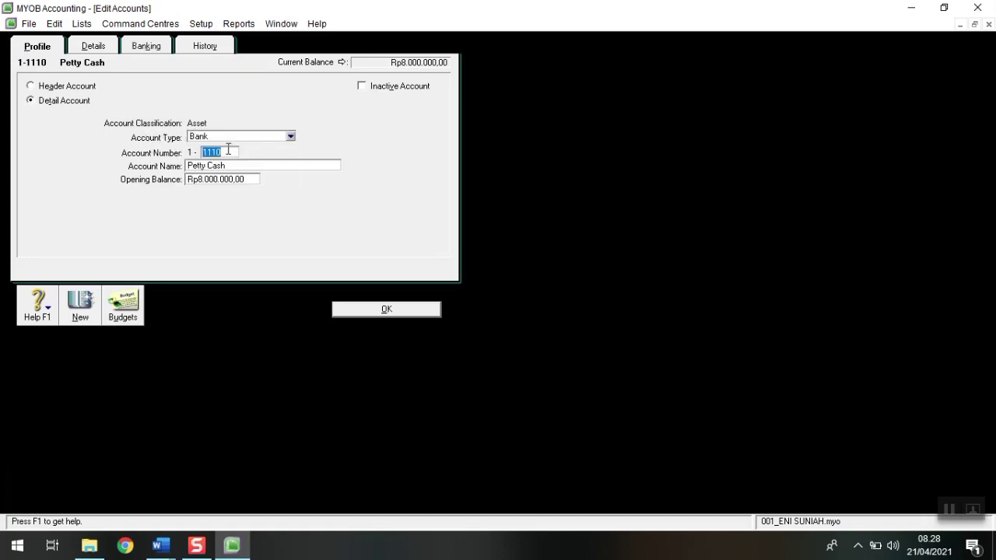
click(387, 310)
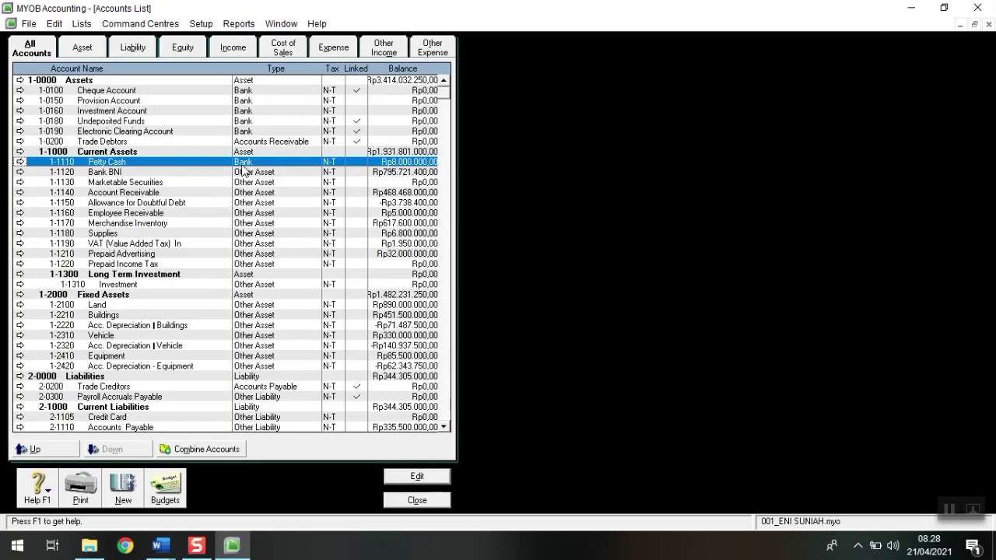
Step: Change 1-1120 Bank BNI to a Bank type account
double_click(140, 173)
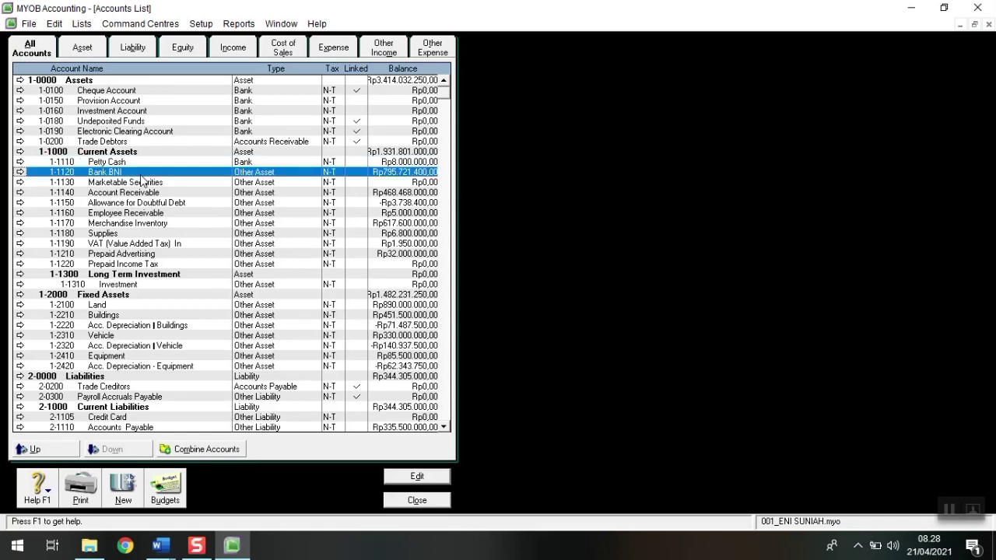
click(215, 138)
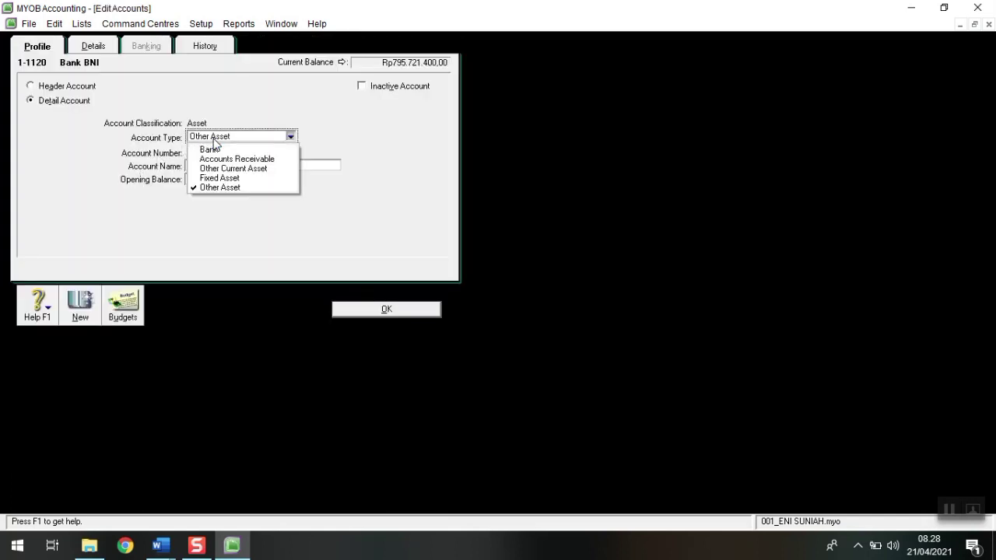
click(215, 150)
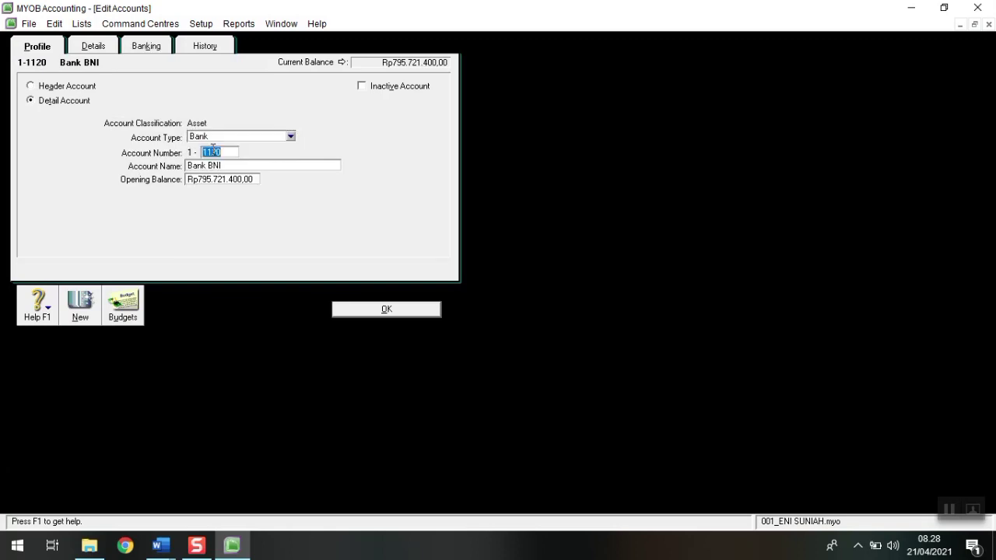
click(385, 310)
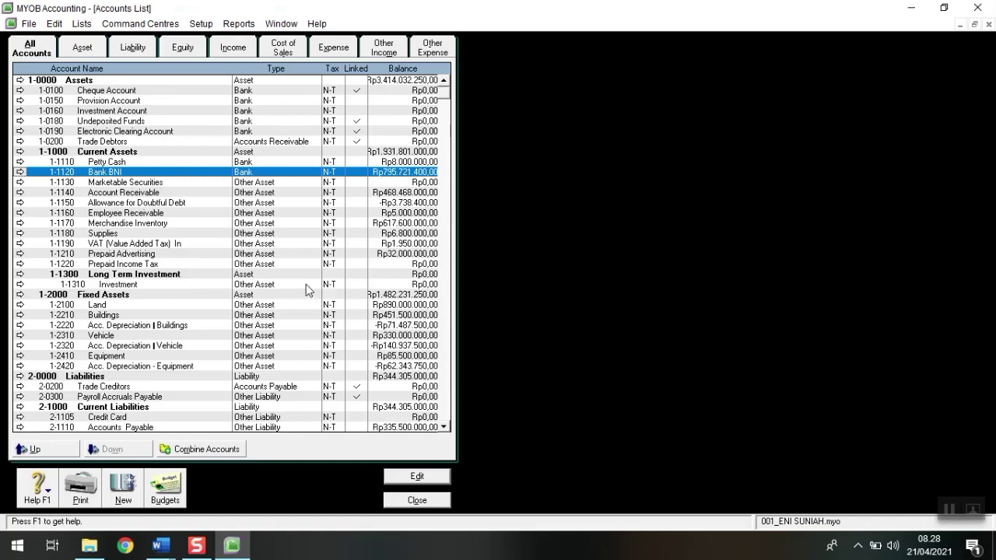
Step: In Accounts & Banking Linked Accounts, set the electronic payments account to 1-1110 Petty Cash
click(417, 500)
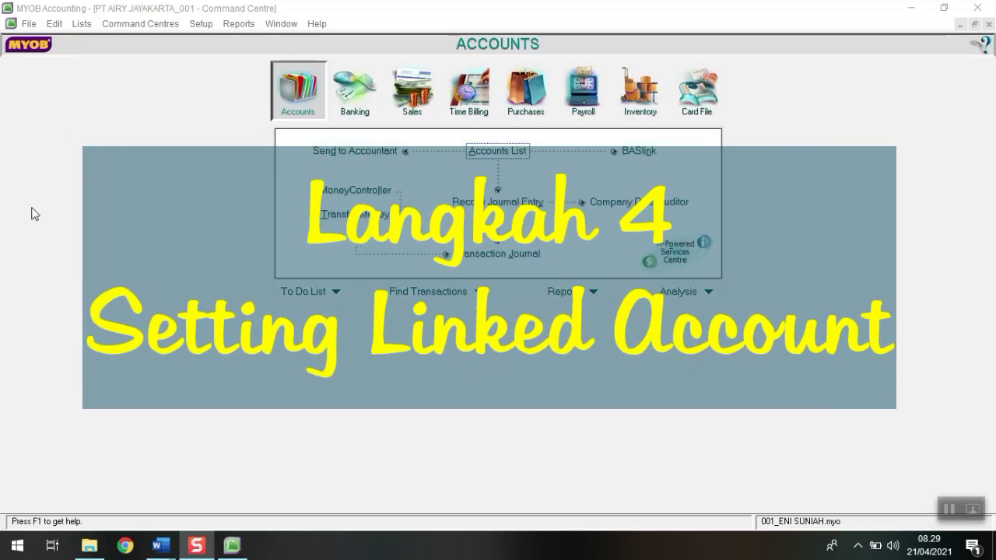
click(201, 24)
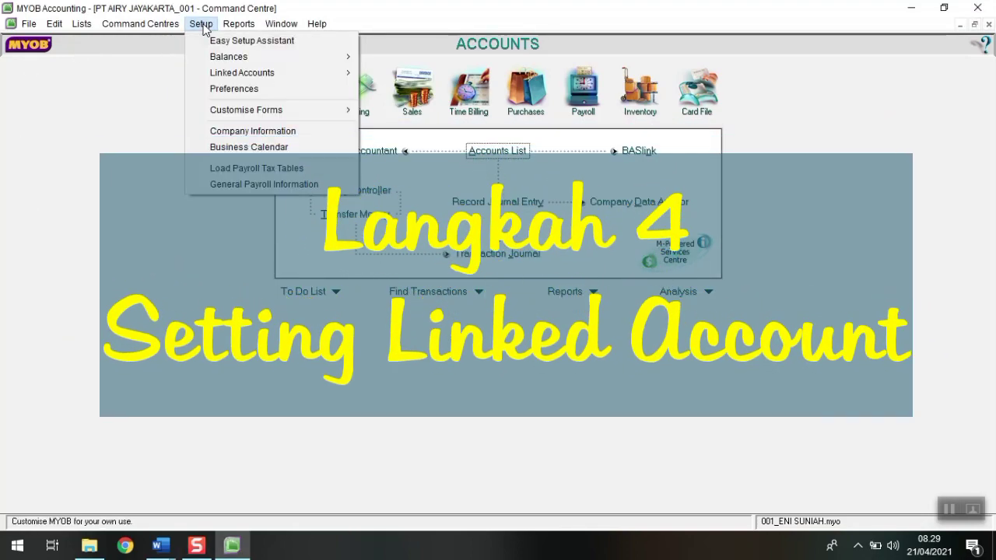
mouse_move(230, 70)
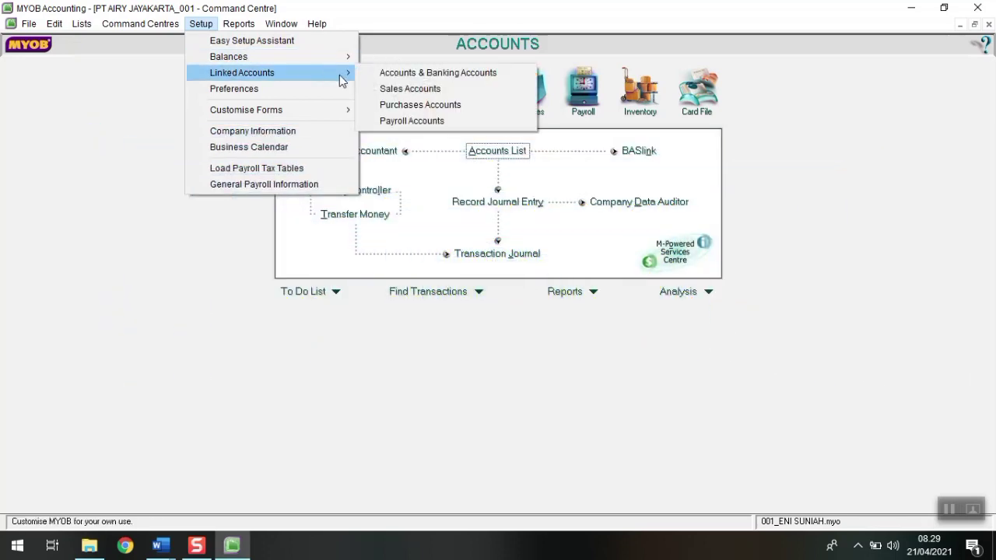
click(393, 78)
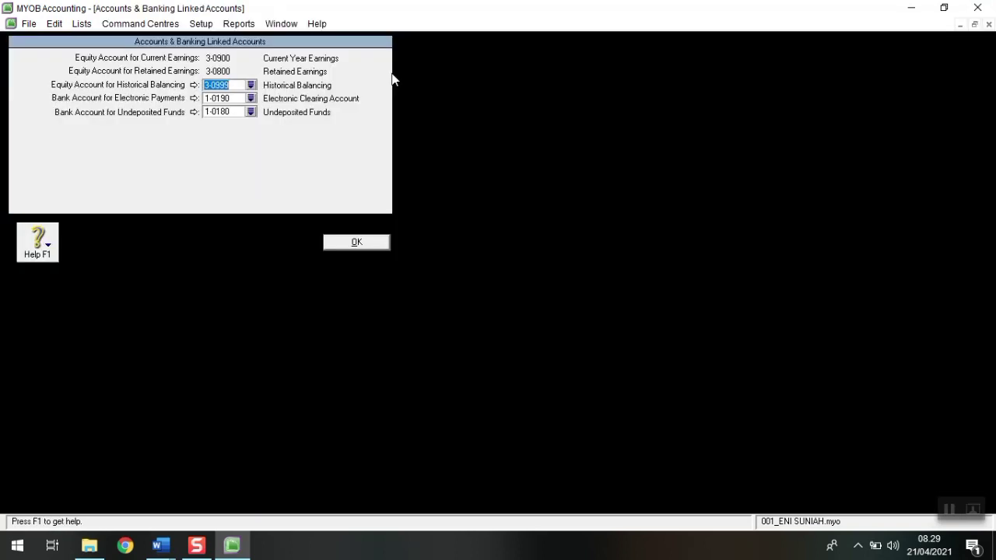
click(251, 98)
click(413, 244)
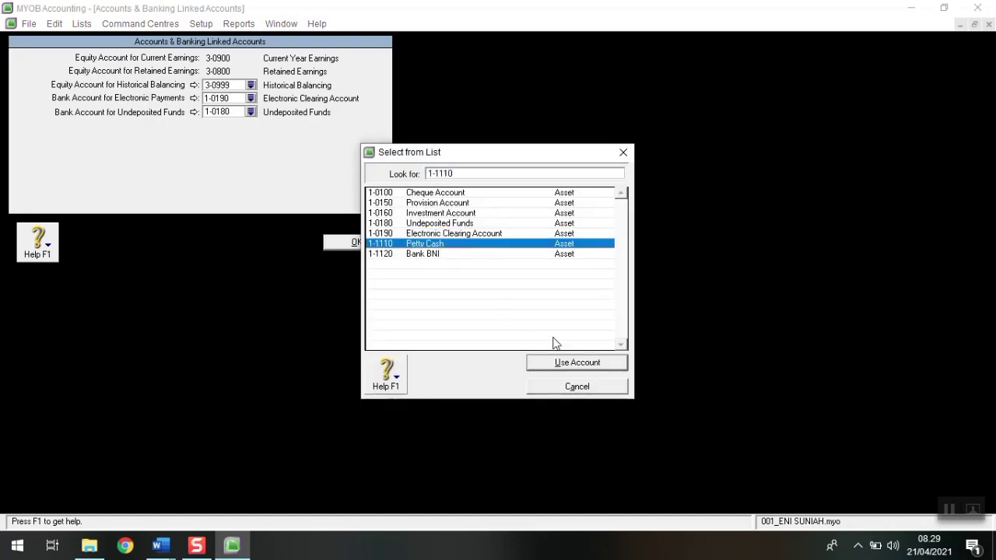
click(574, 363)
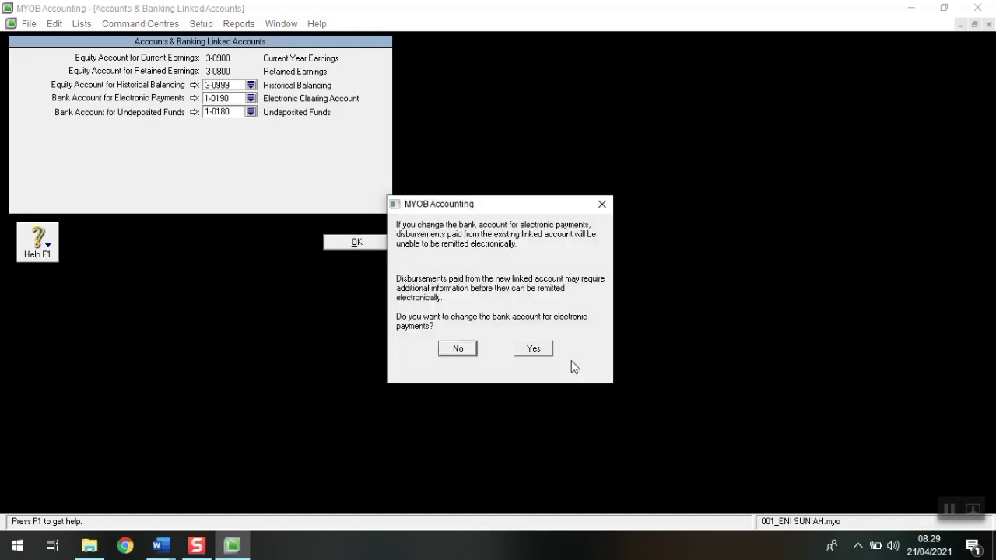
click(533, 351)
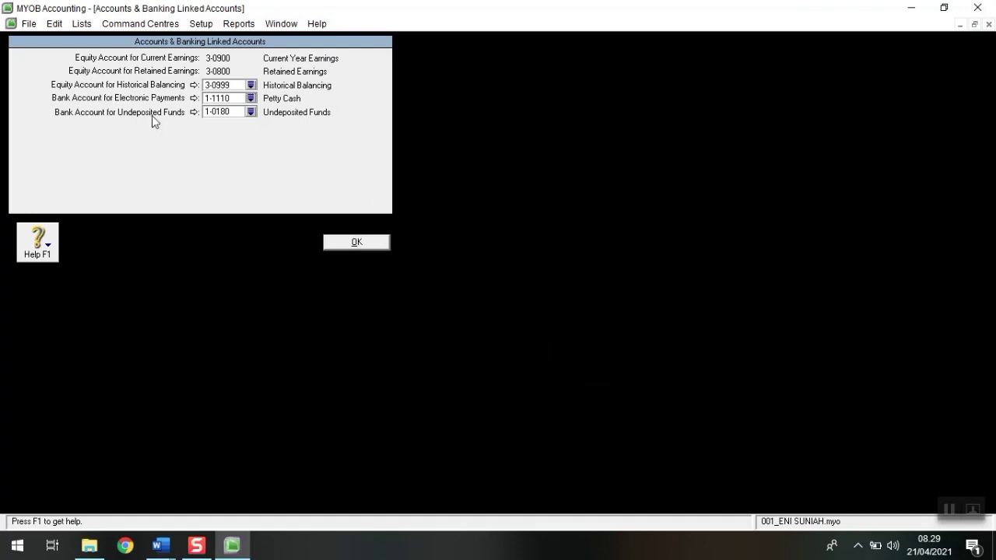
Step: Link undeposited funds to 1-1120 Bank BNI and save the linked accounts
click(250, 112)
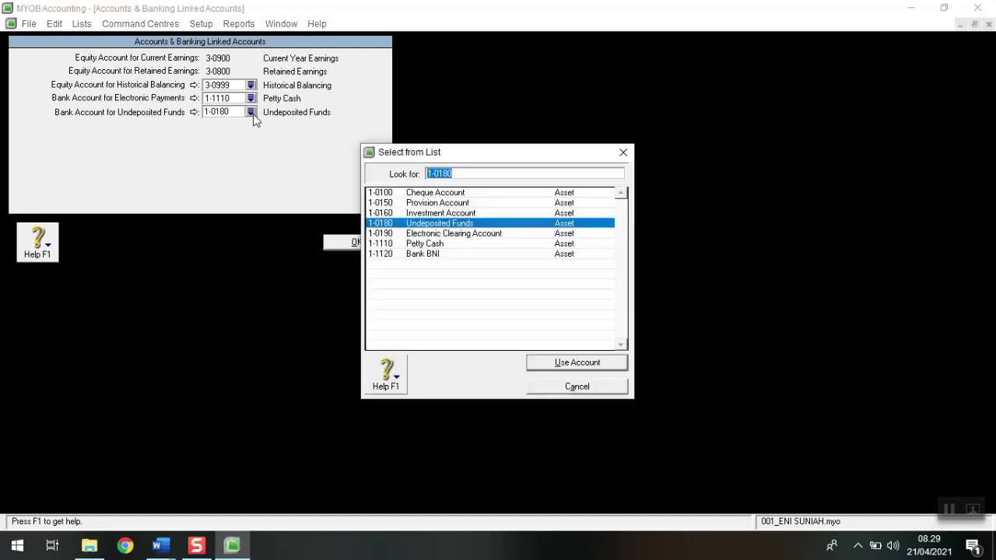
click(414, 253)
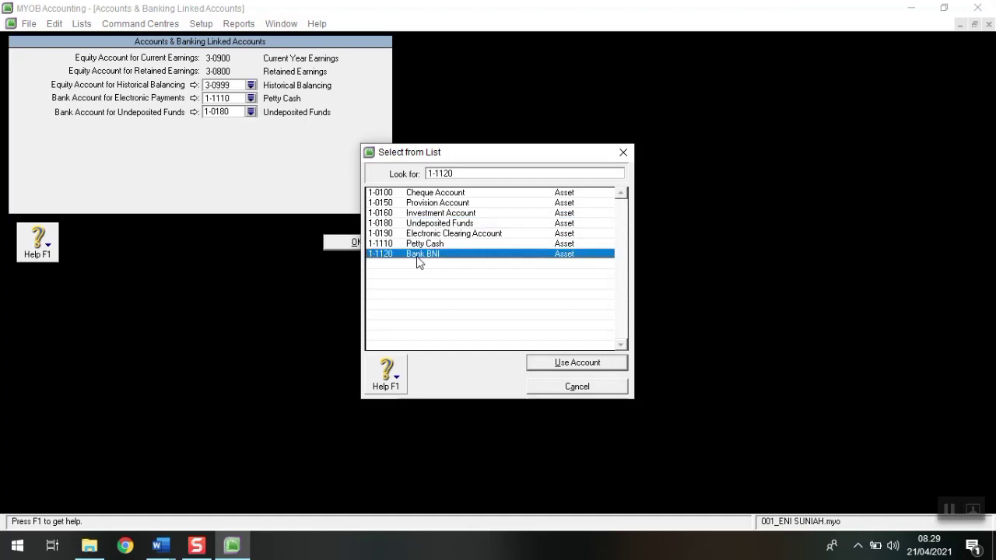
click(575, 366)
click(543, 339)
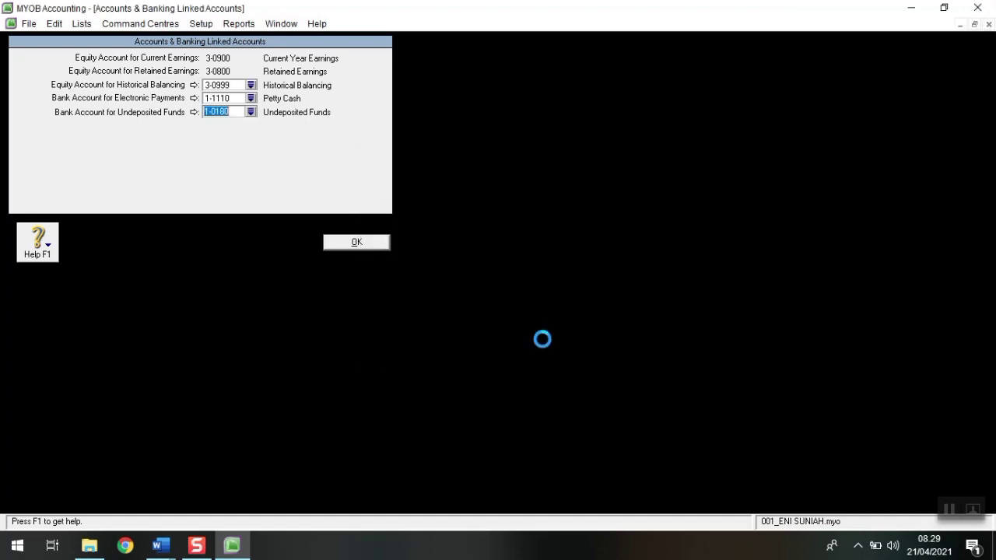
click(354, 243)
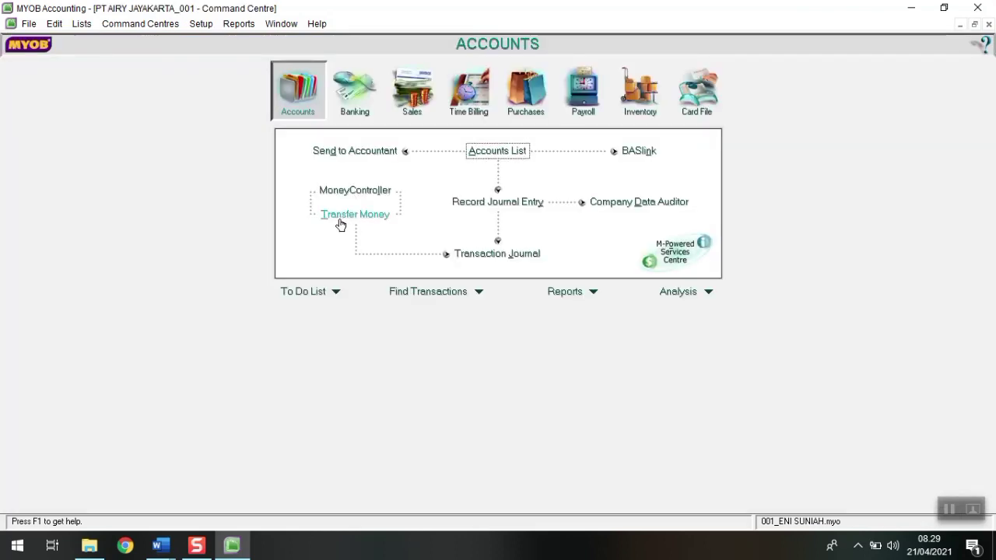
Step: In Sales Linked Accounts, set receivables to 1-1140 Account Receivable and customer receipts to 1-1120 Bank BNI
click(197, 26)
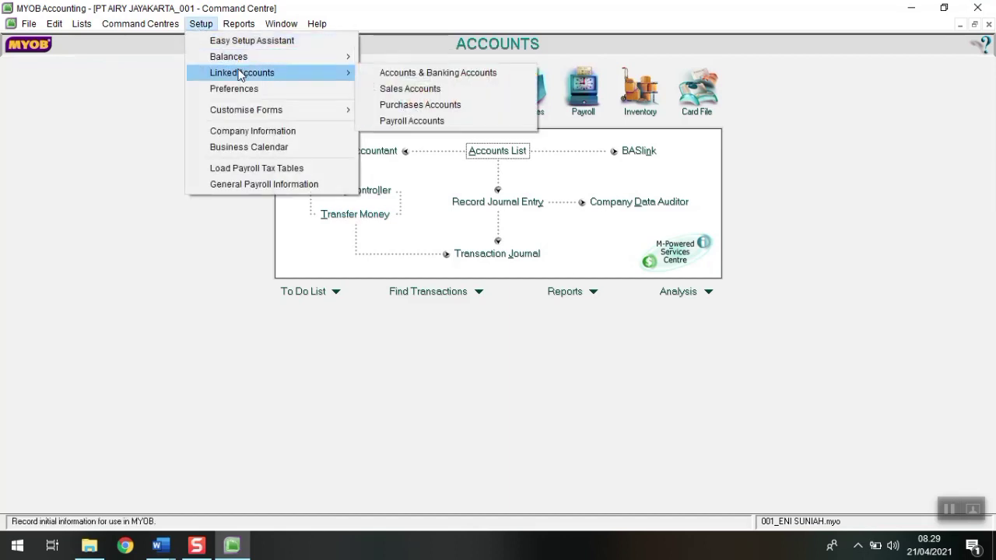
click(431, 90)
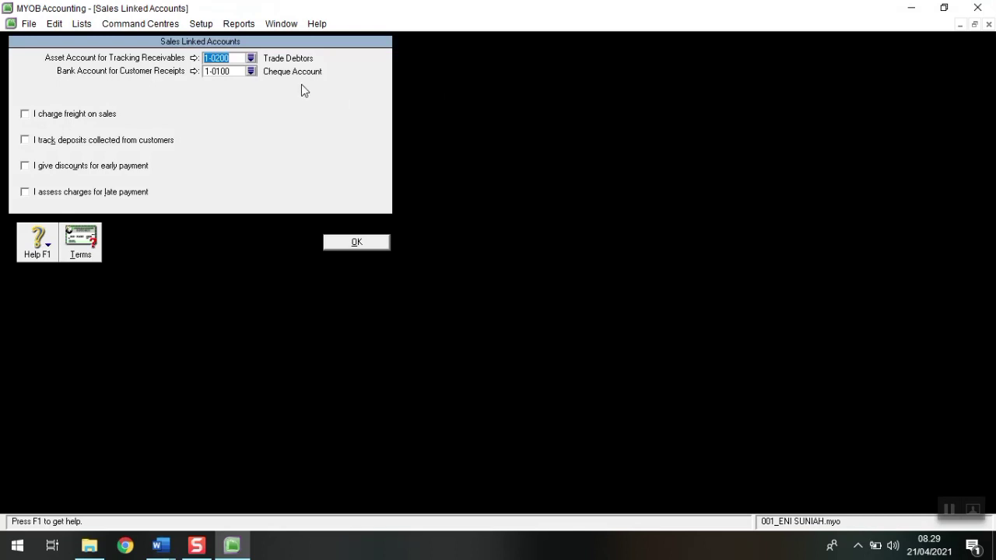
click(252, 59)
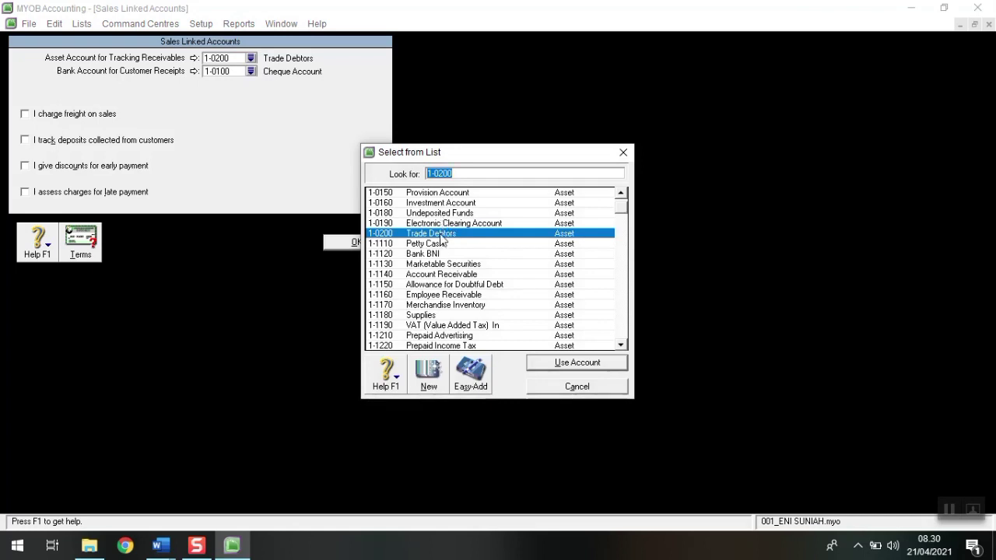
click(448, 274)
click(554, 362)
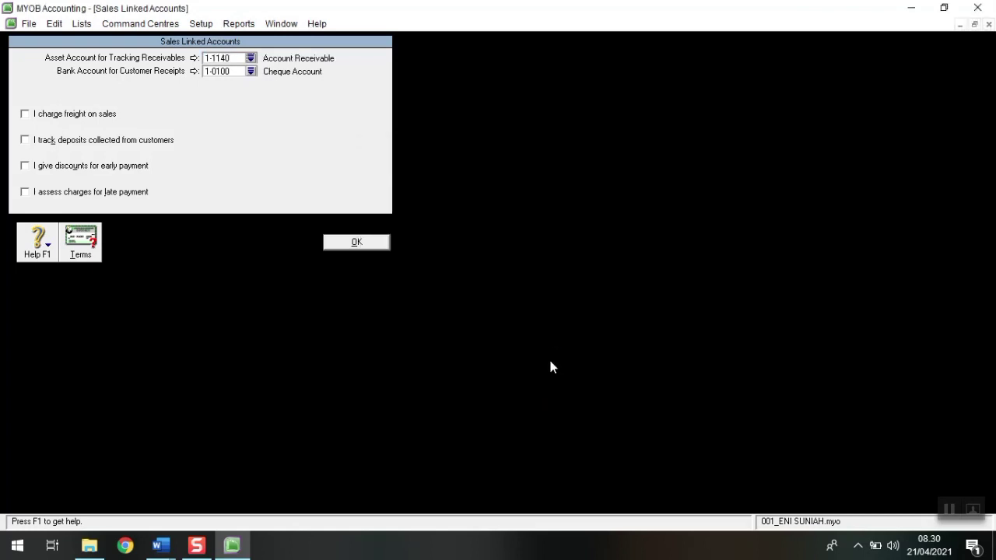
click(250, 72)
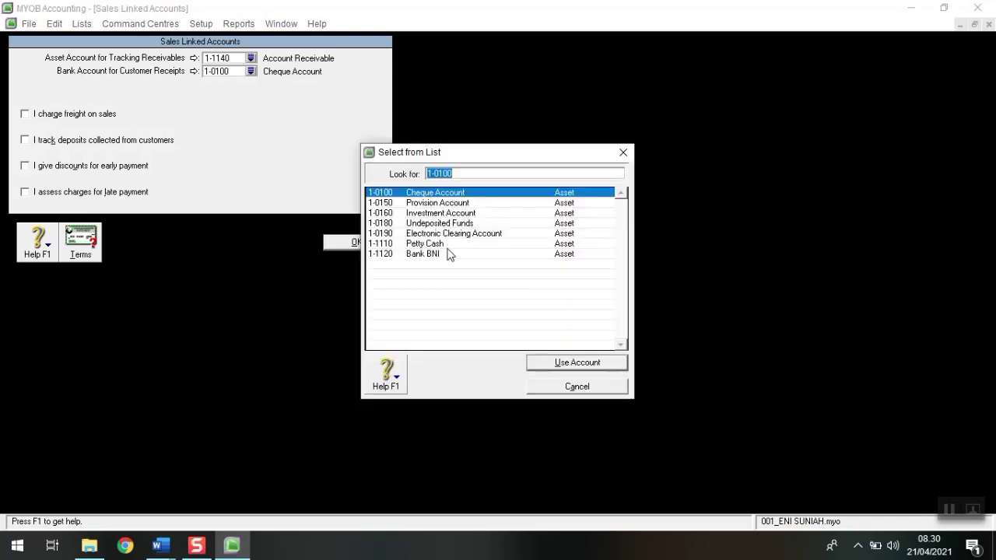
click(443, 255)
click(592, 362)
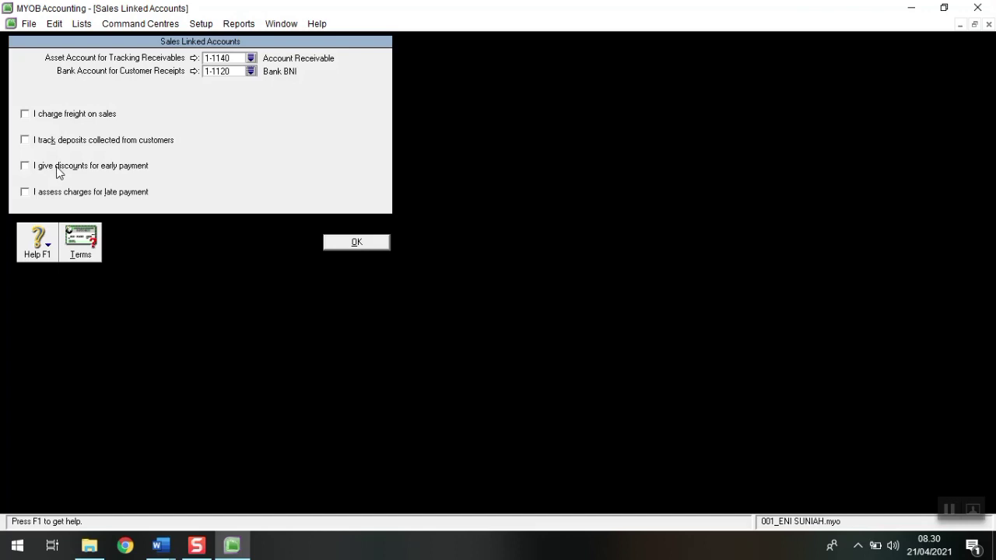
click(161, 546)
click(99, 506)
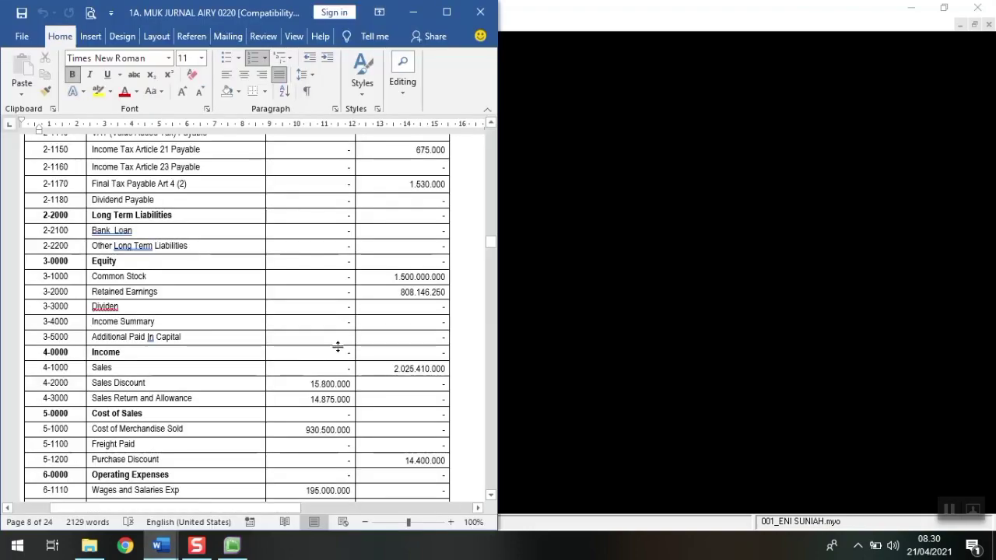
scroll(337, 347, up, 10)
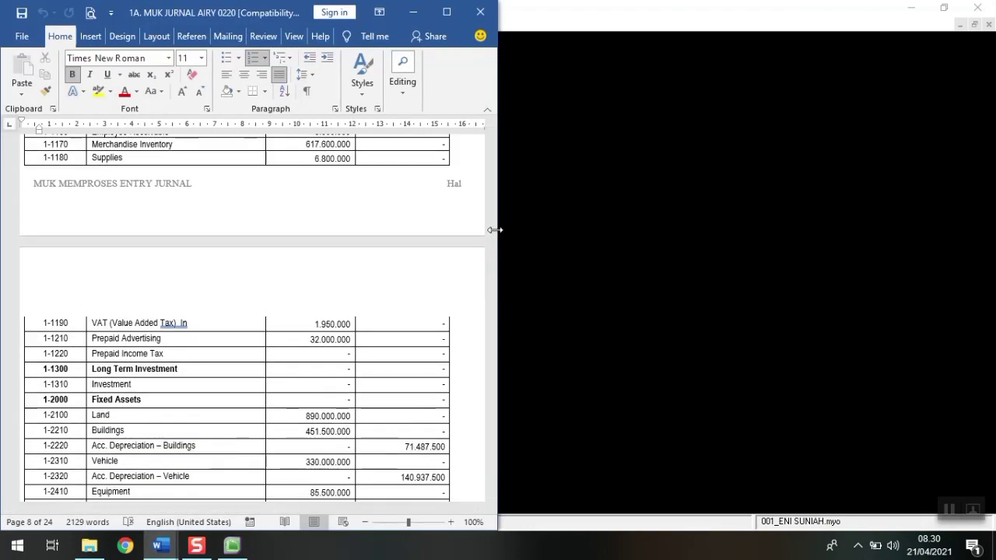
drag(492, 232, 488, 218)
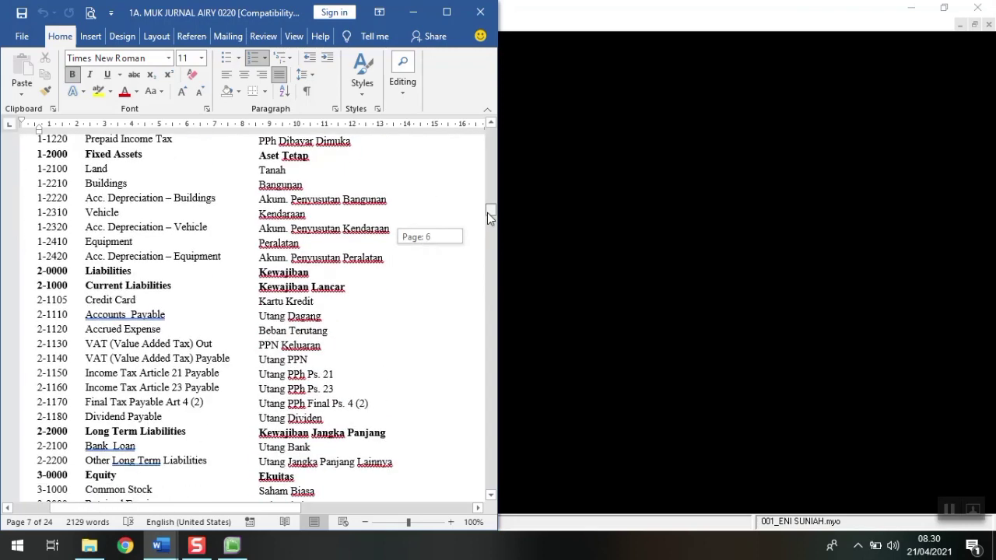
drag(489, 217, 491, 223)
click(540, 148)
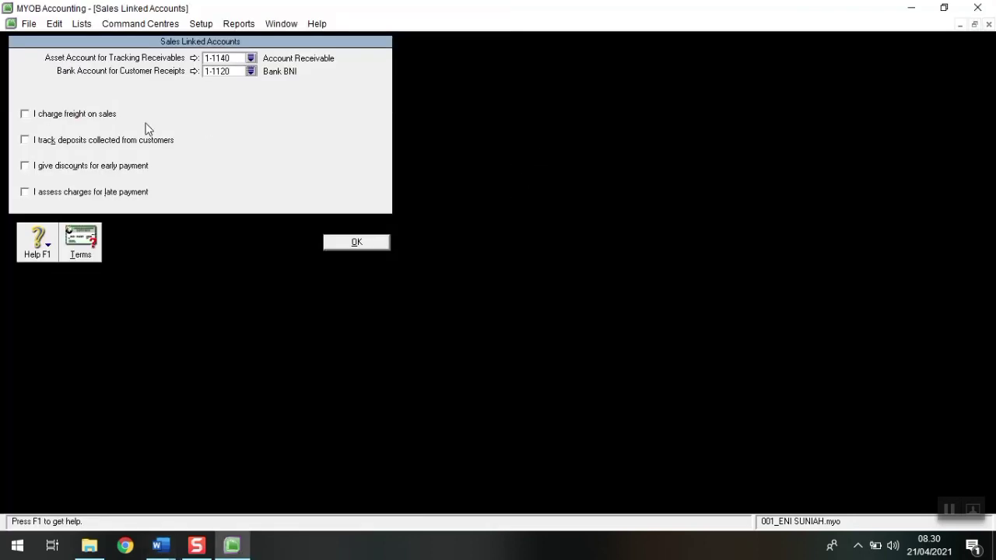
Step: Turn on charging freight on sales, tracked in 8-4000 Freight Collected
click(66, 116)
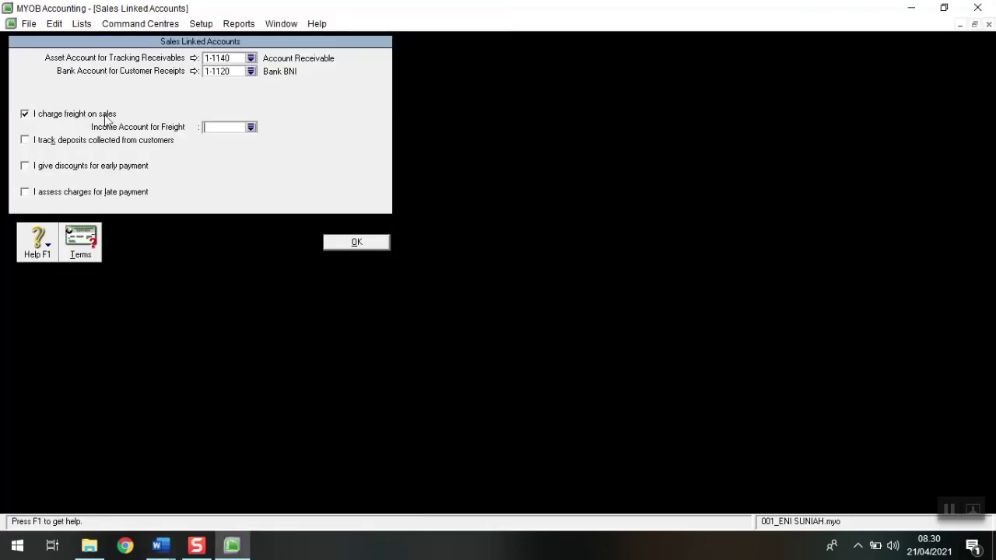
click(250, 127)
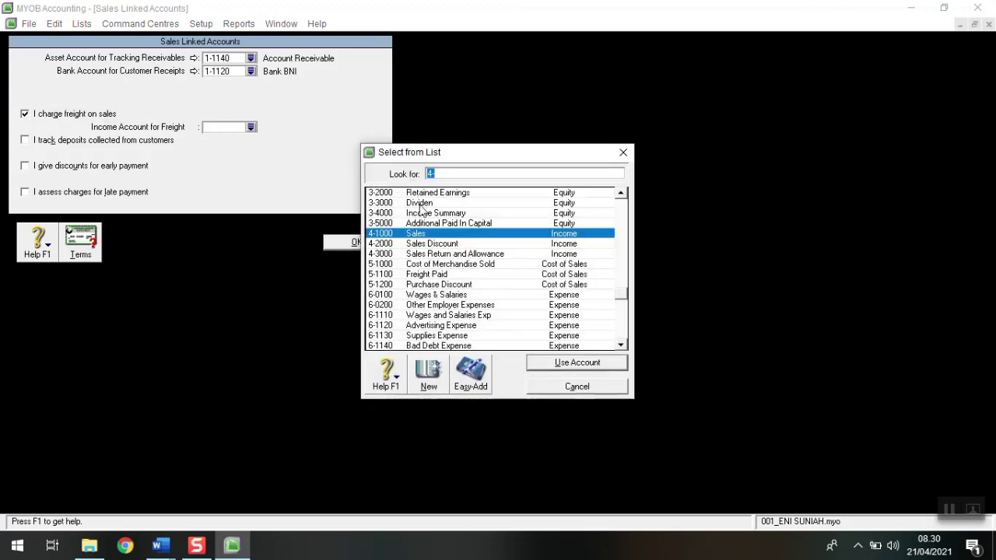
scroll(449, 302, down, 1)
scroll(449, 302, down, 1)
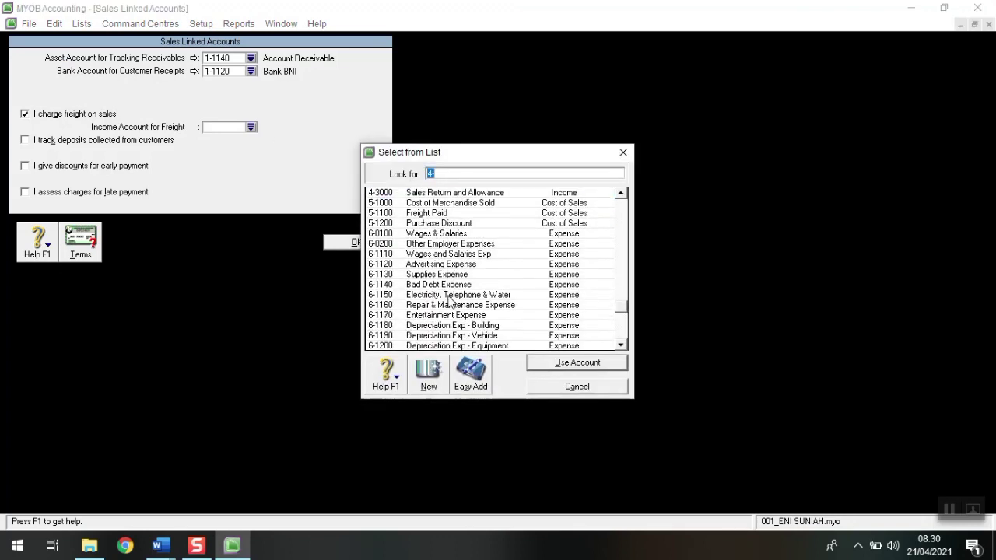
scroll(452, 293, down, 2)
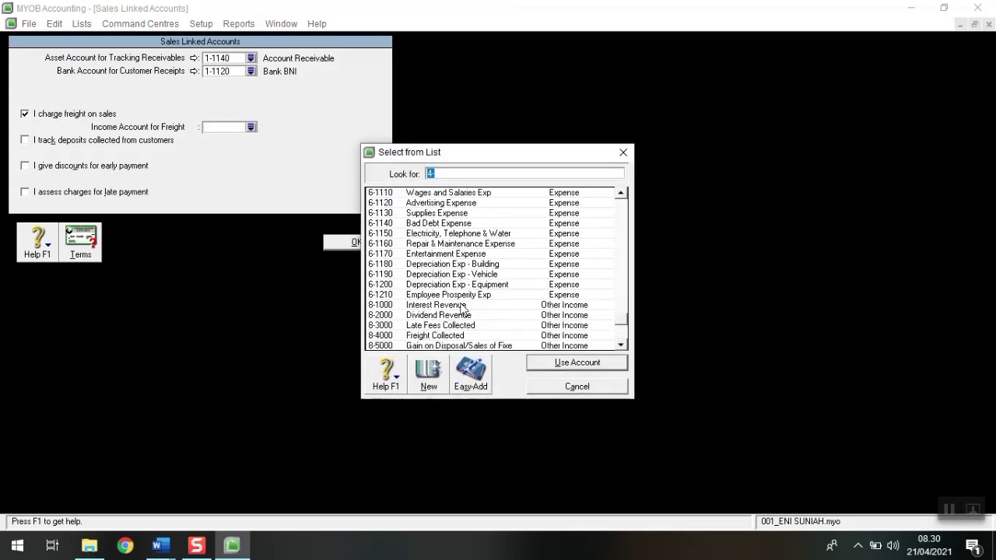
click(458, 336)
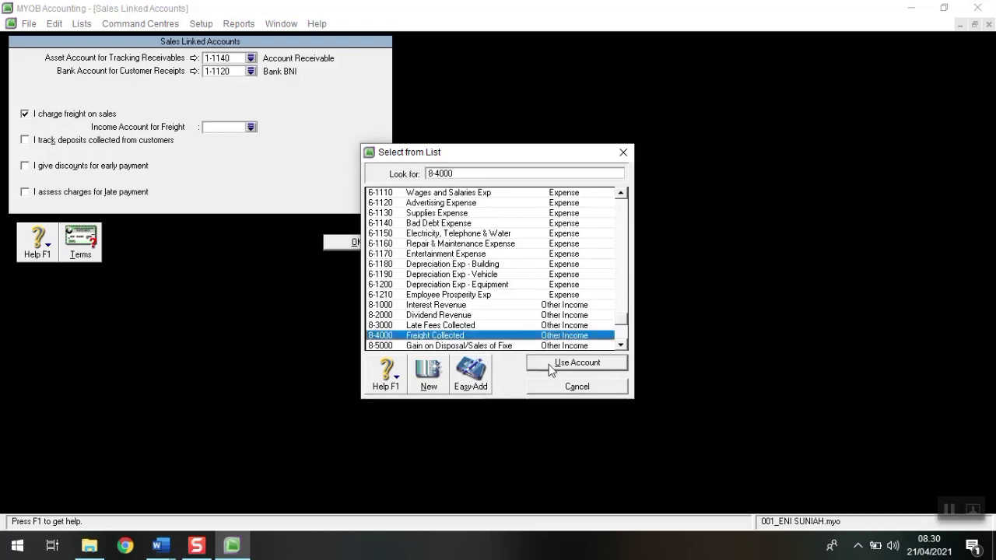
click(549, 365)
click(515, 324)
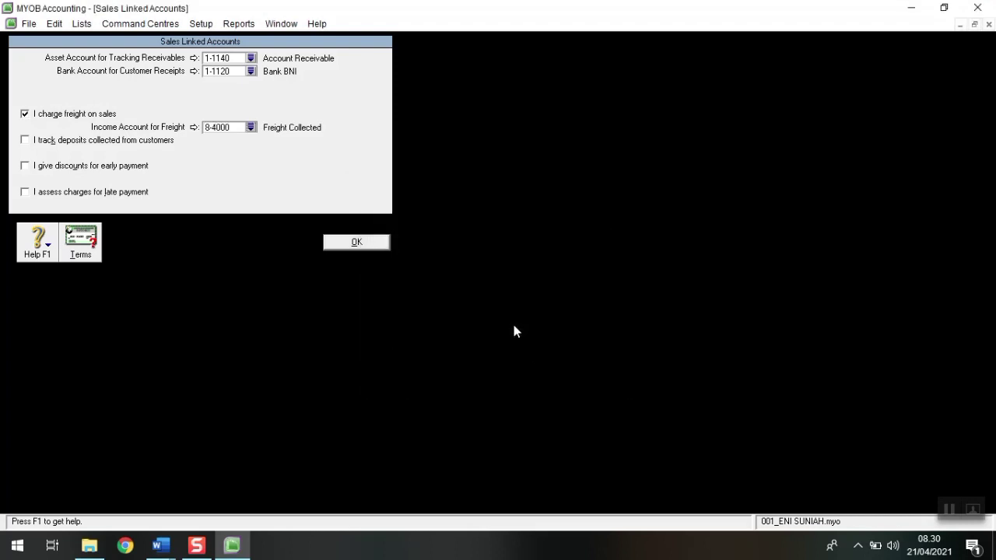
Step: Track early-payment discounts in 4-2000 Sales Discount and turn on late-payment charges
click(30, 168)
click(250, 180)
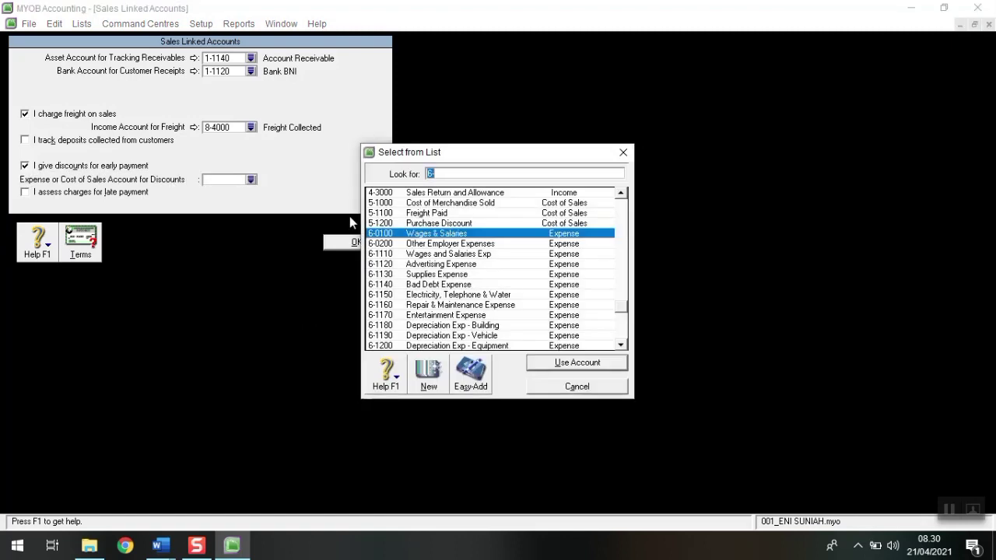
scroll(450, 253, up, 1)
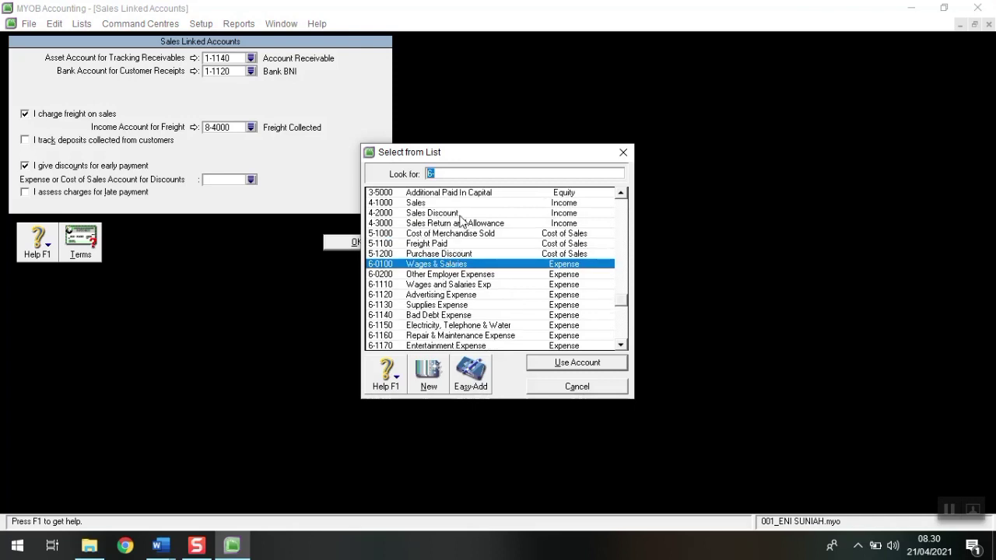
click(459, 214)
click(559, 363)
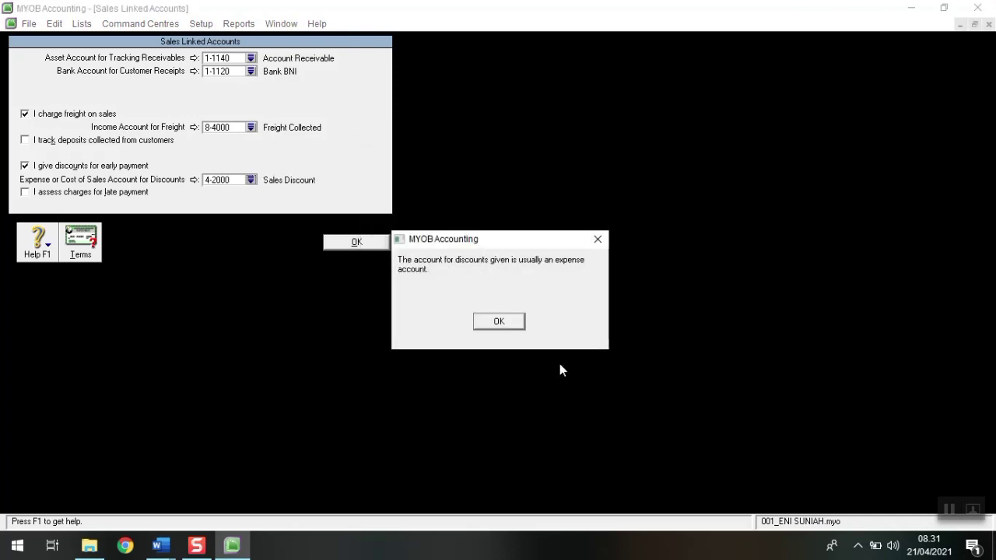
click(499, 321)
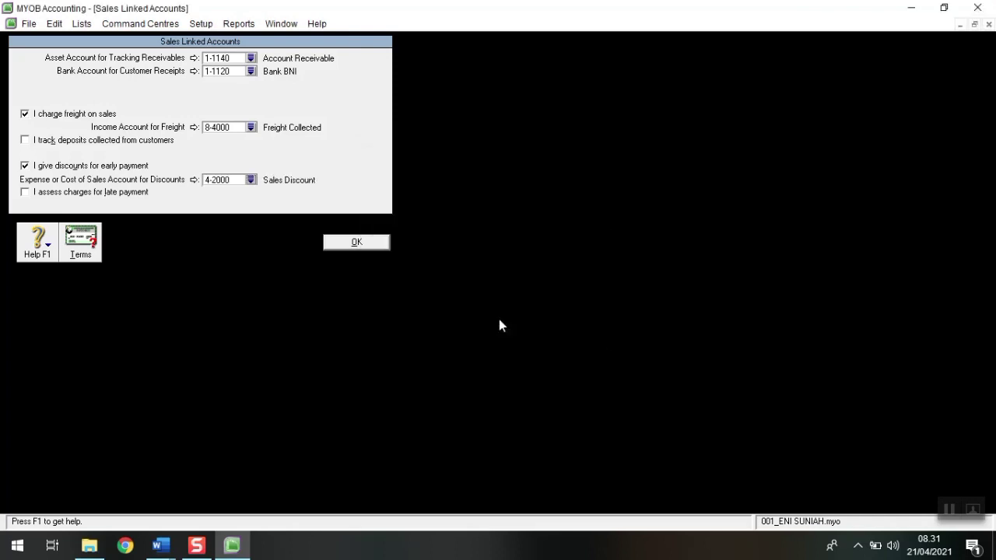
click(25, 193)
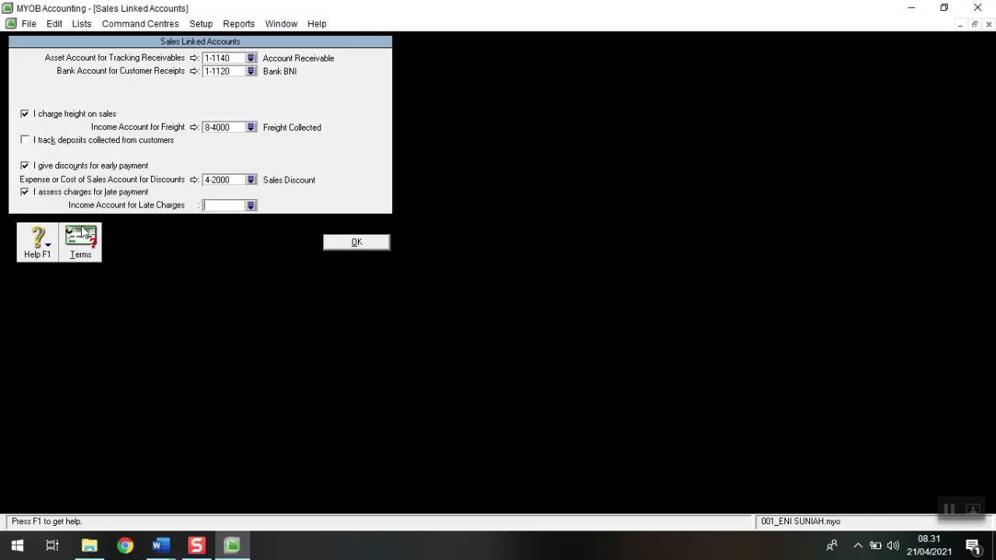
Step: Read the Pembelian/Penjualan and PPN terms in the Word module, then return to MYOB
mouse_move(161, 546)
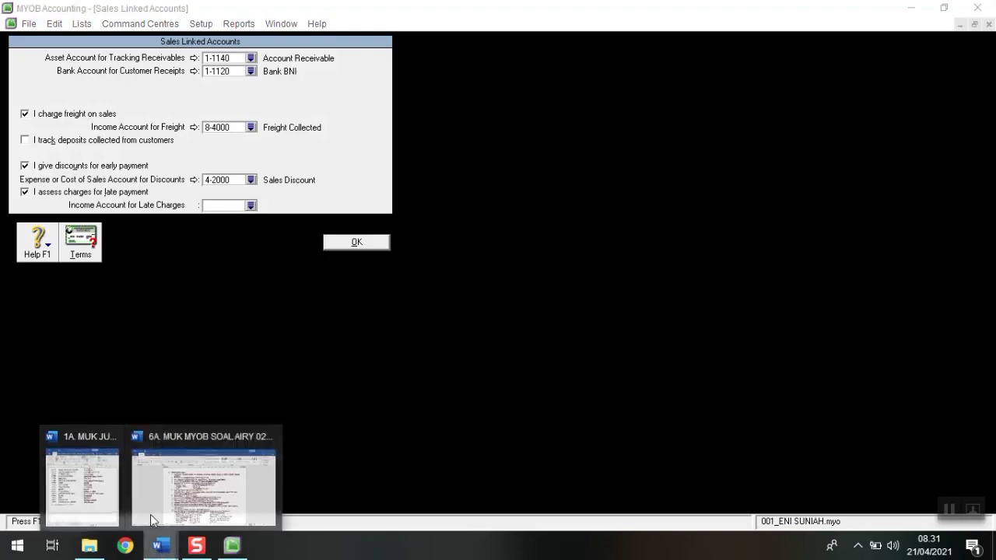
click(151, 518)
drag(489, 228, 495, 183)
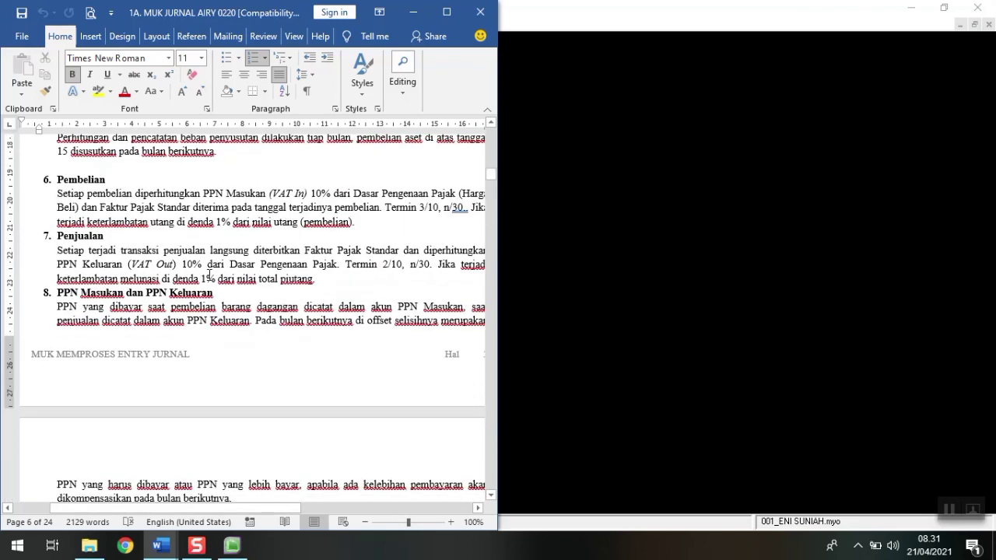
drag(173, 510, 190, 514)
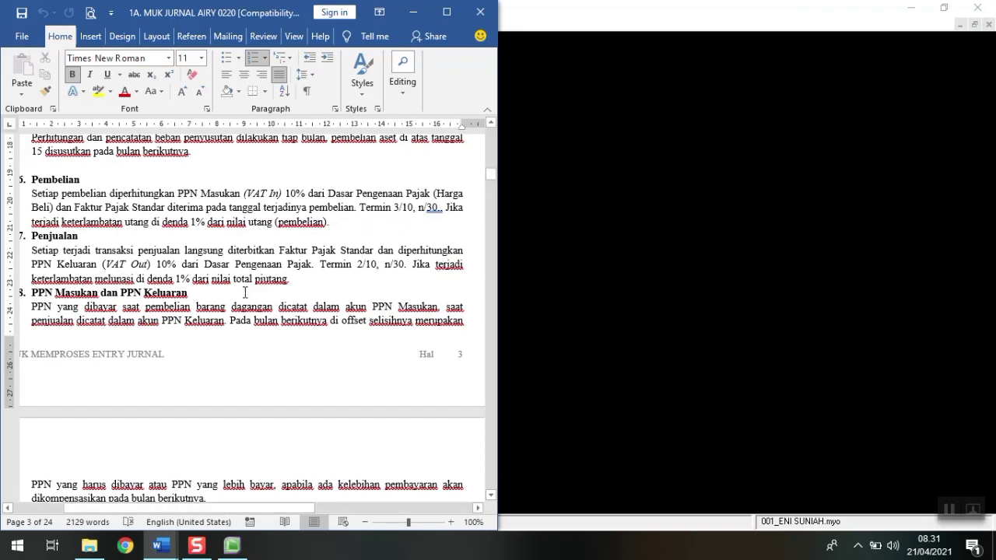
click(565, 200)
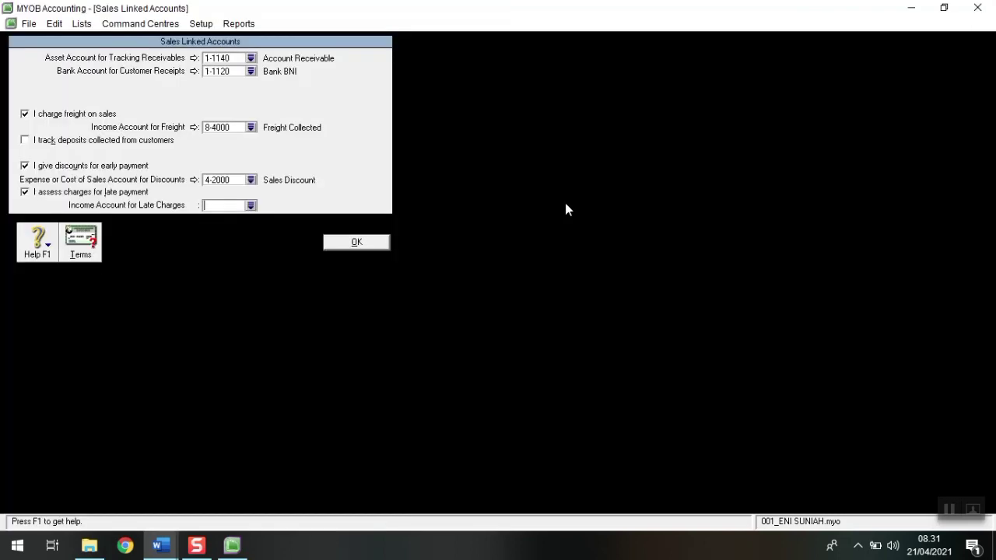
Step: Set the late-charges income account to 8-4000 Freight Collected and save the Sales Linked Accounts
click(251, 206)
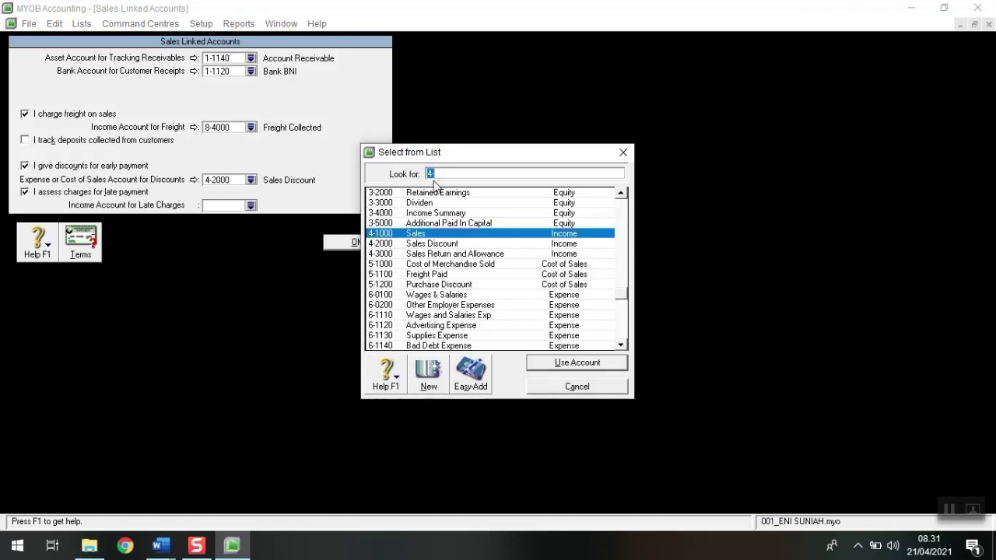
scroll(625, 300, down, 2)
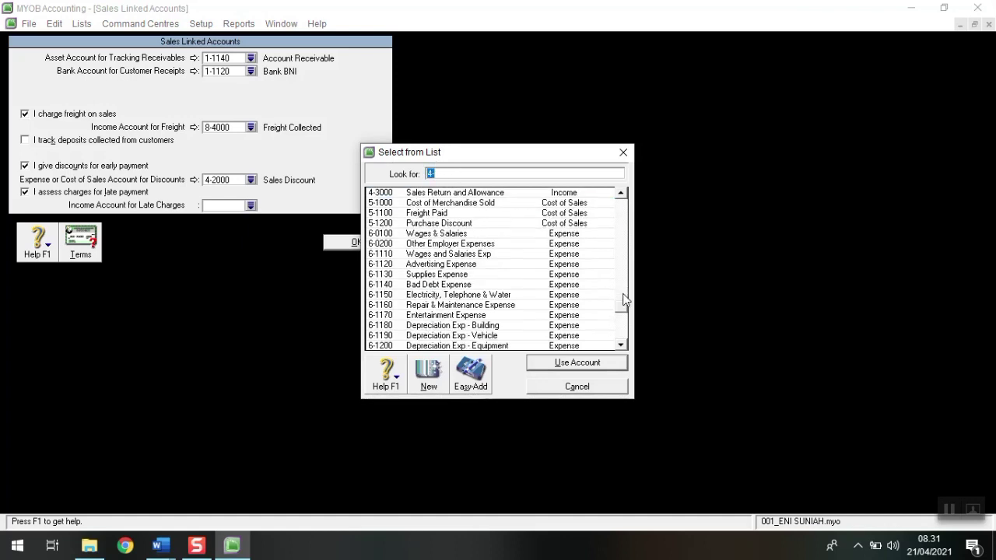
scroll(625, 299, up, 1)
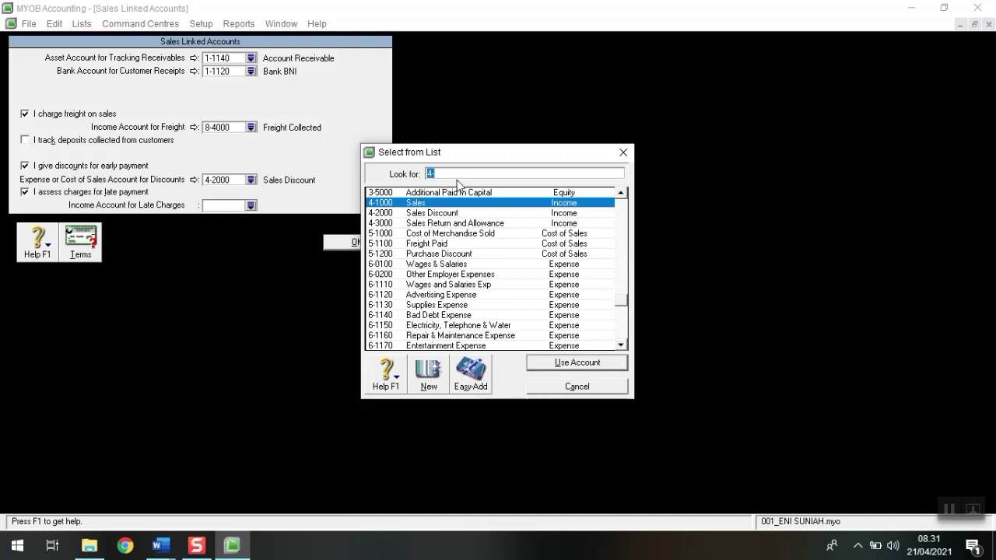
text(8)
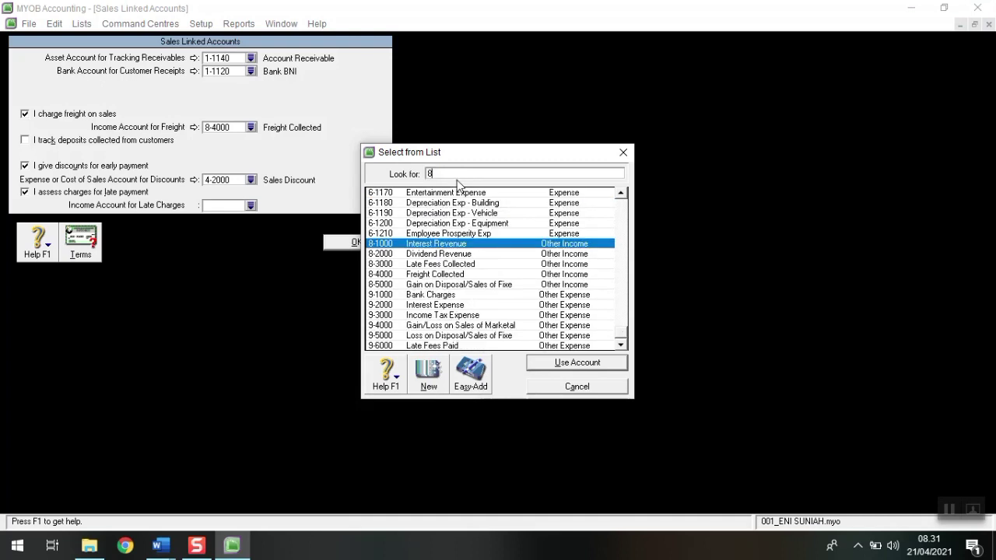
click(441, 274)
click(559, 362)
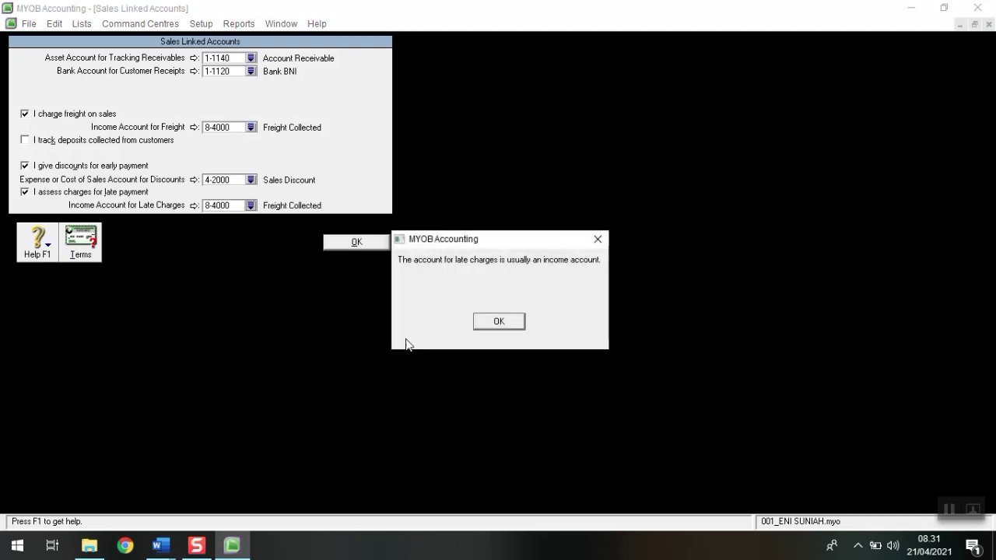
click(499, 321)
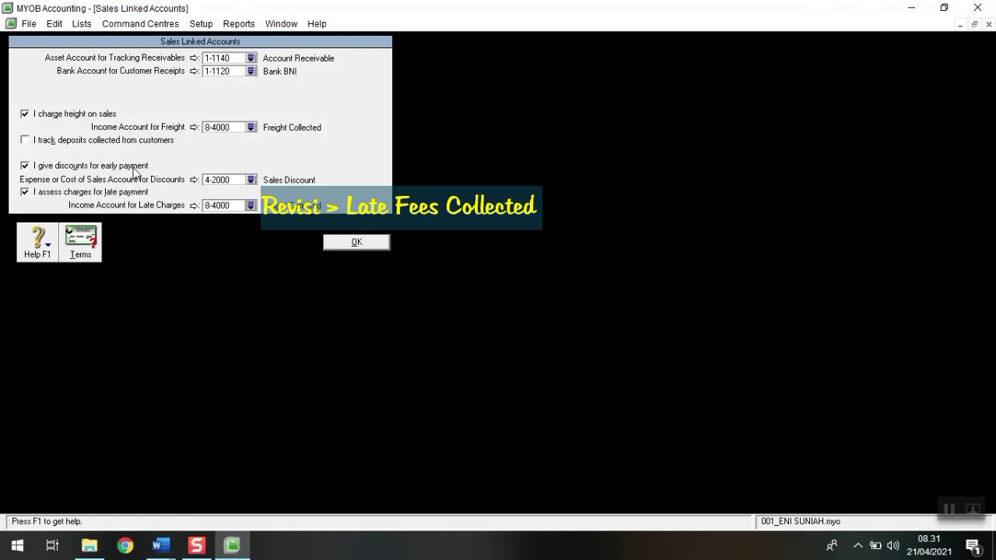
click(337, 243)
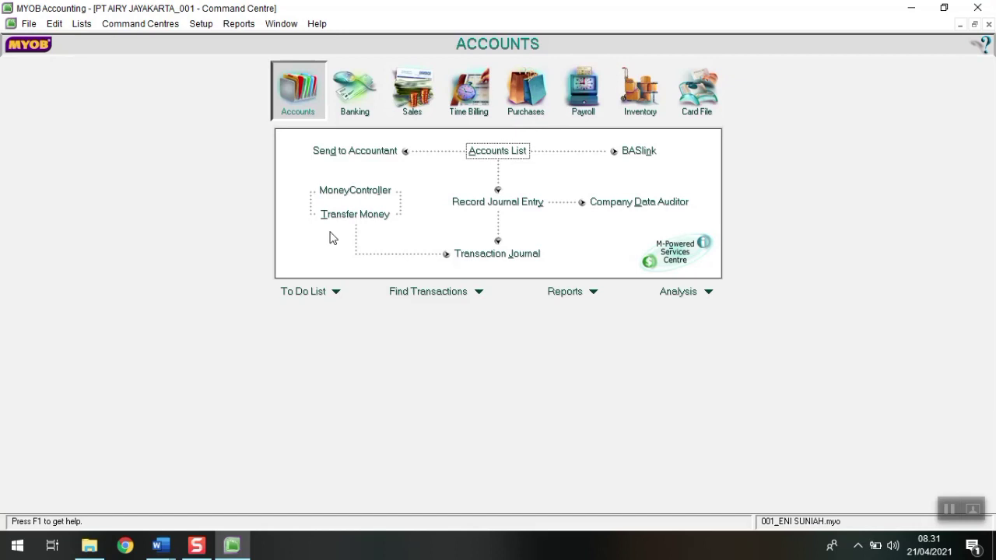
Step: Open Purchases Linked Accounts and set payables to 2-1110 and bill payments to 1-1120 Bank BNI
click(199, 24)
mouse_move(240, 73)
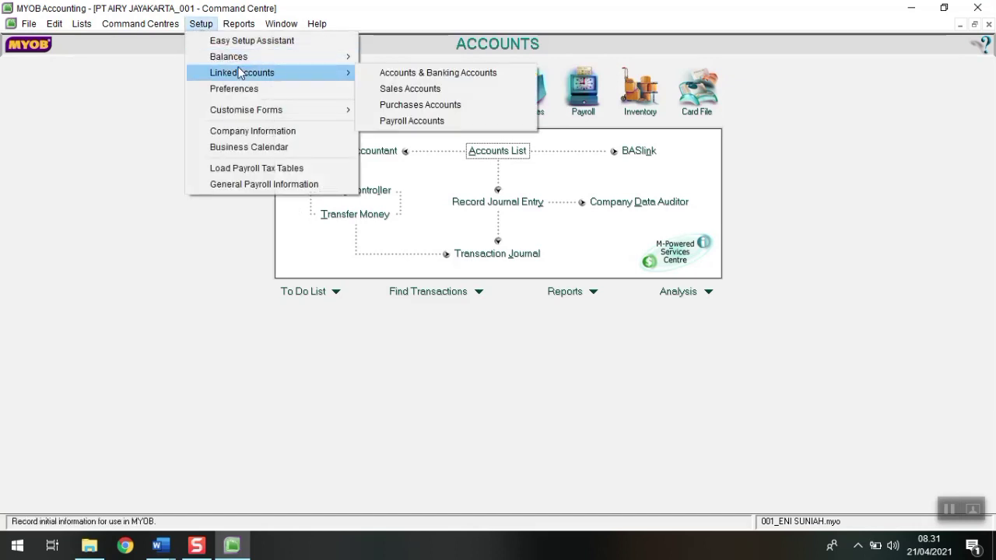
click(375, 104)
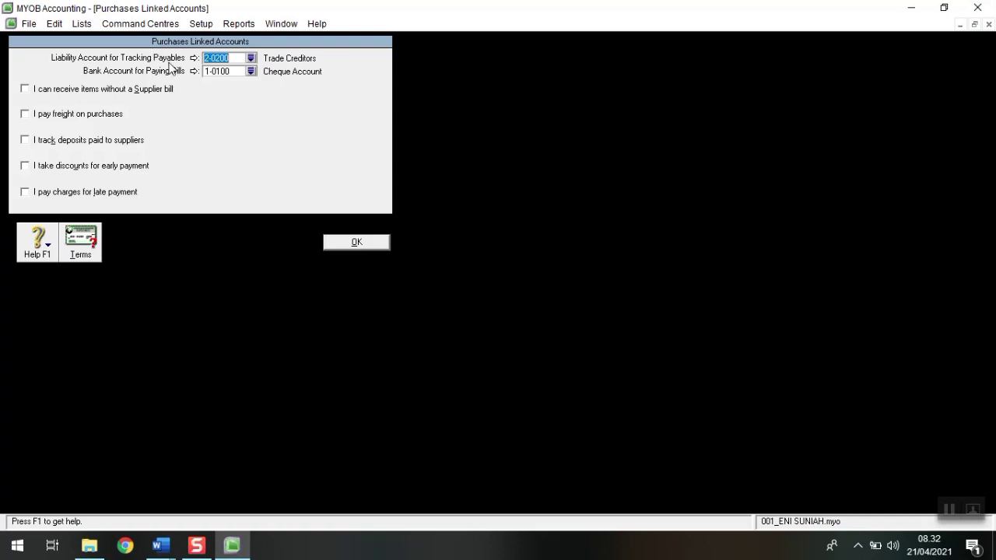
click(250, 58)
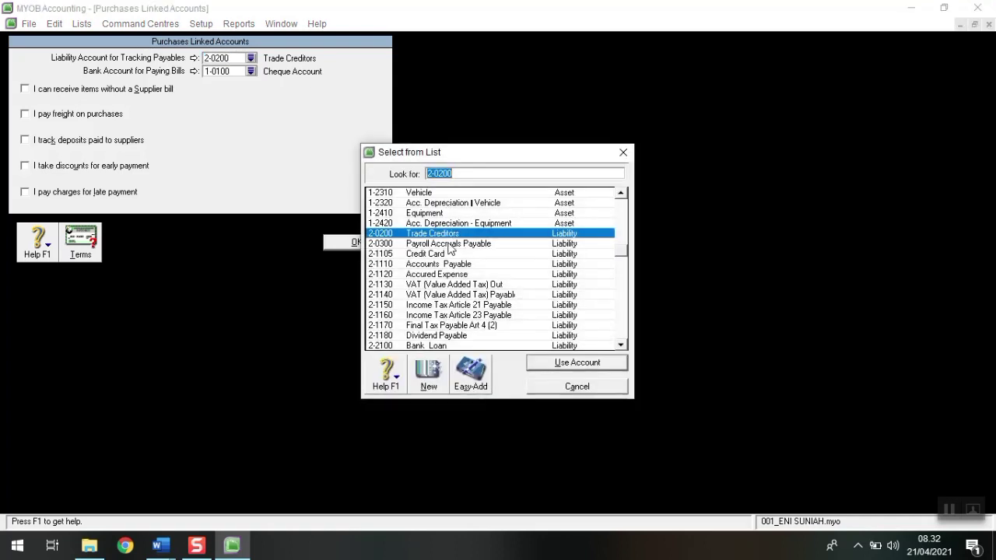
click(450, 265)
click(571, 363)
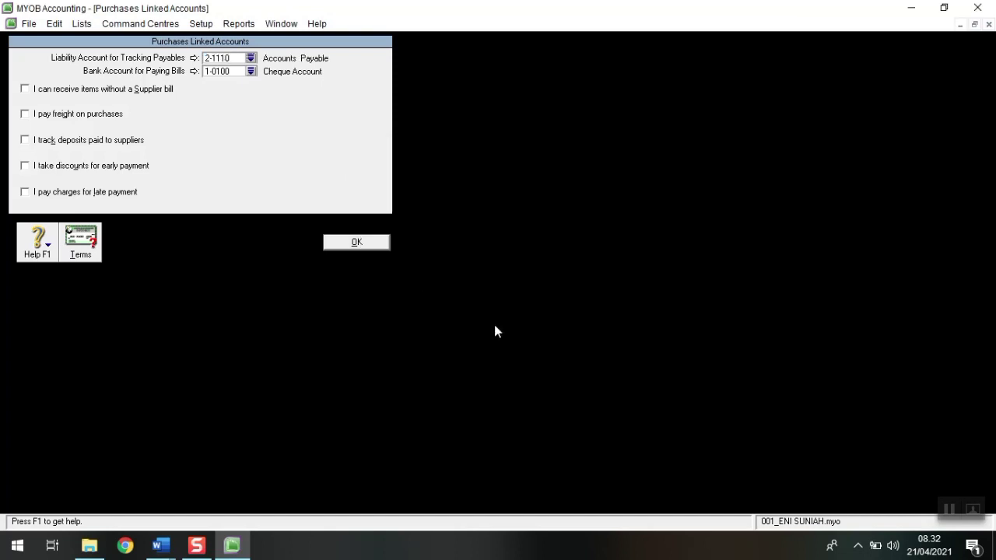
click(251, 71)
click(432, 254)
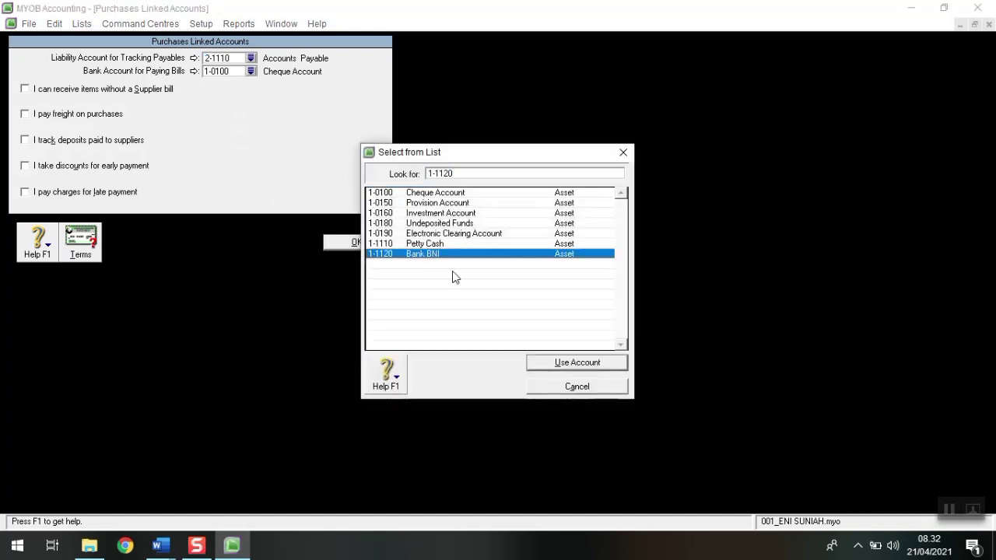
click(588, 366)
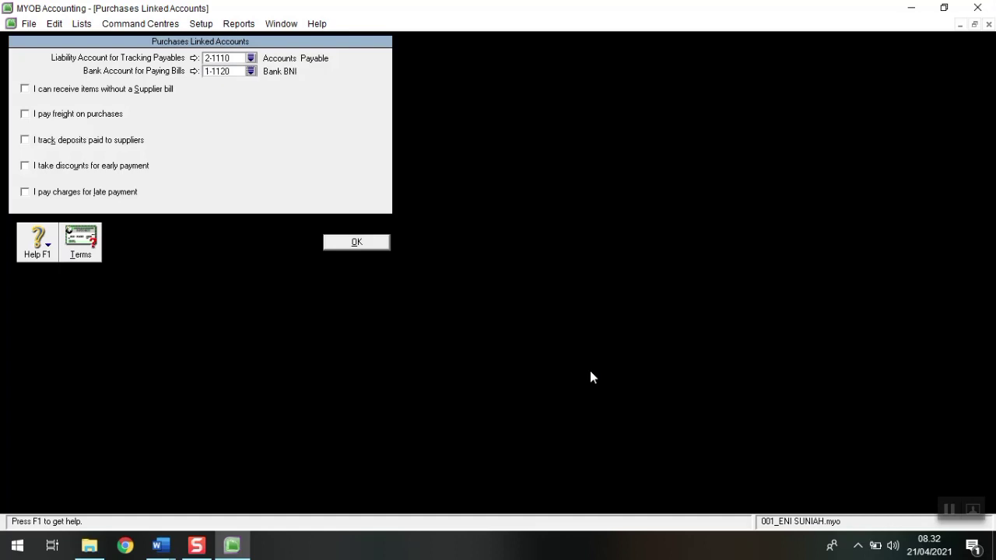
Step: Track purchase freight in 5-1100 Freight Paid and early-payment discounts in 5-1200 Purchase Discount
click(26, 115)
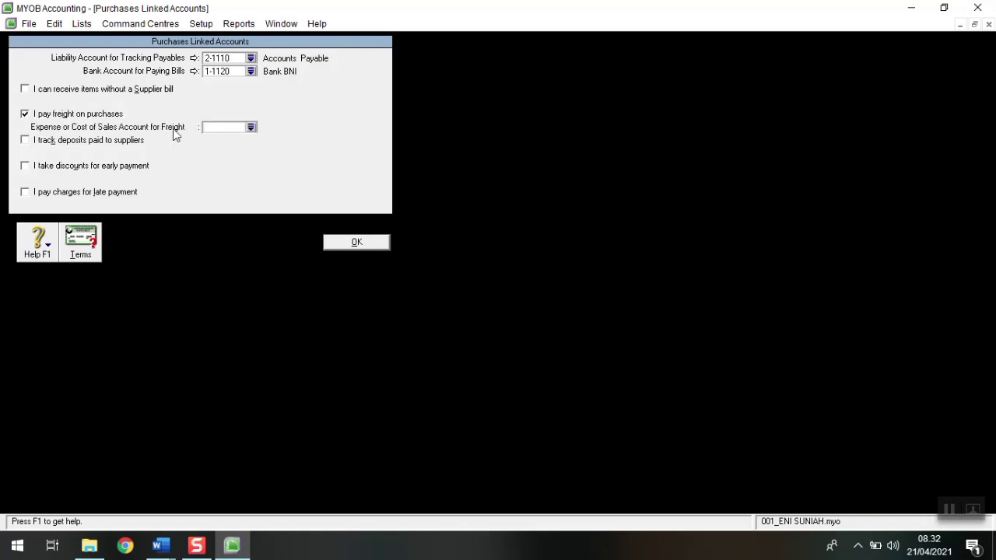
click(251, 127)
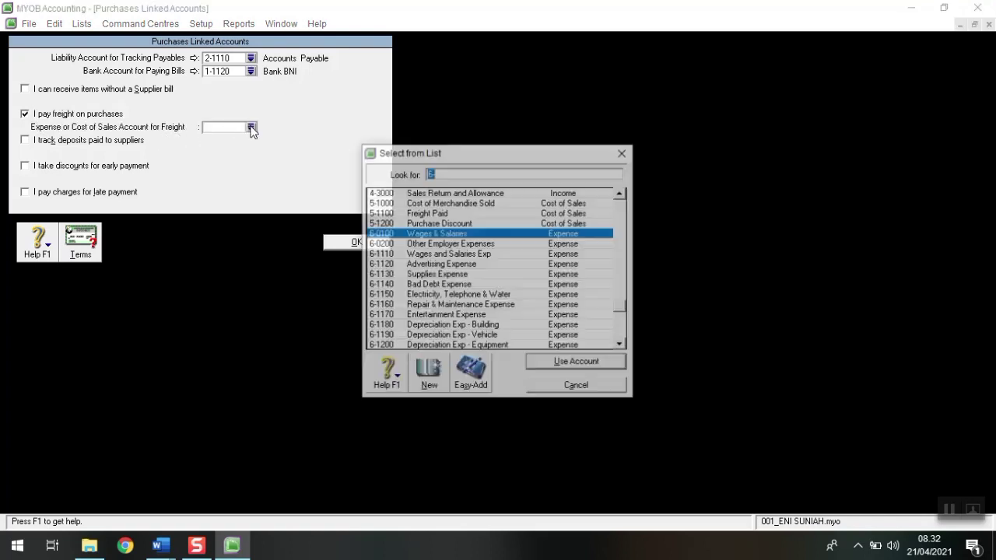
click(445, 212)
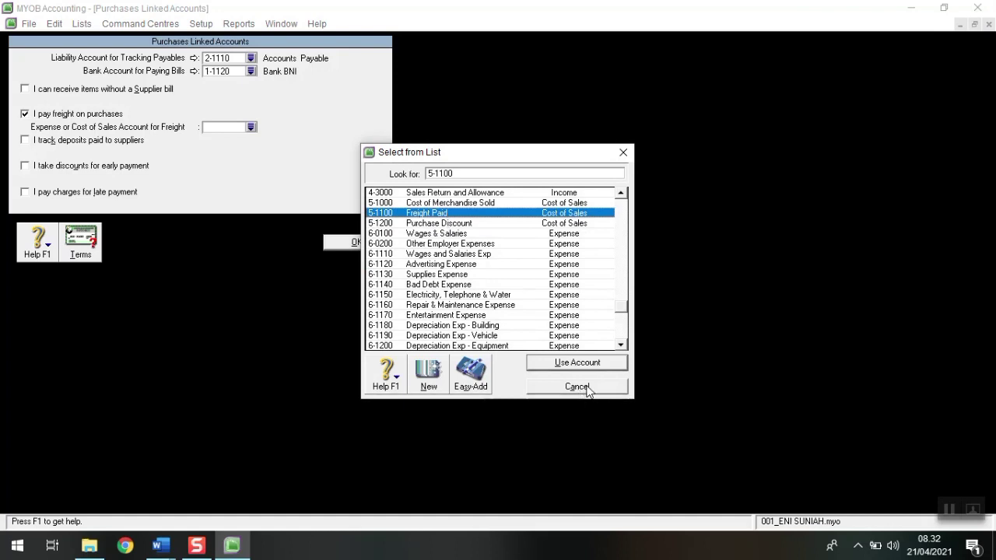
click(595, 363)
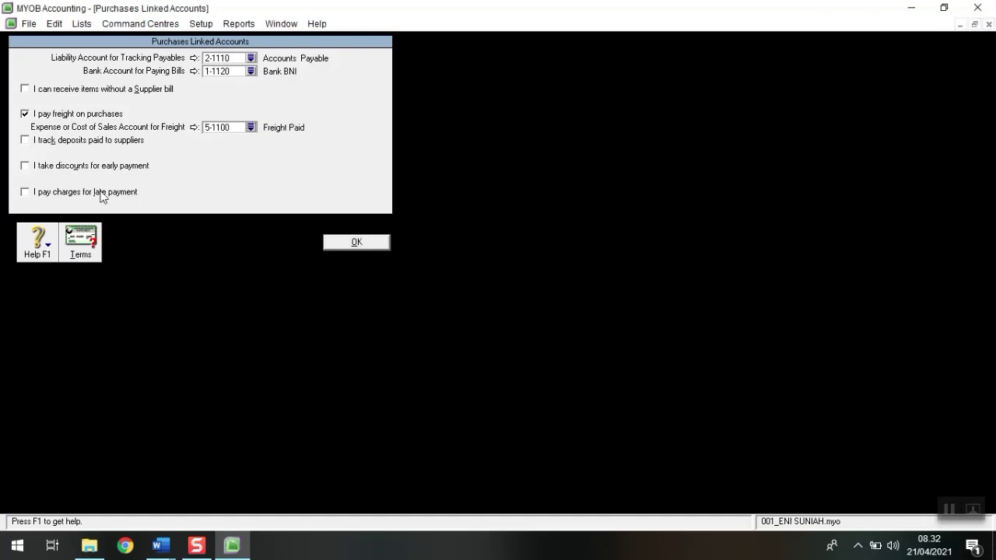
click(45, 169)
click(251, 180)
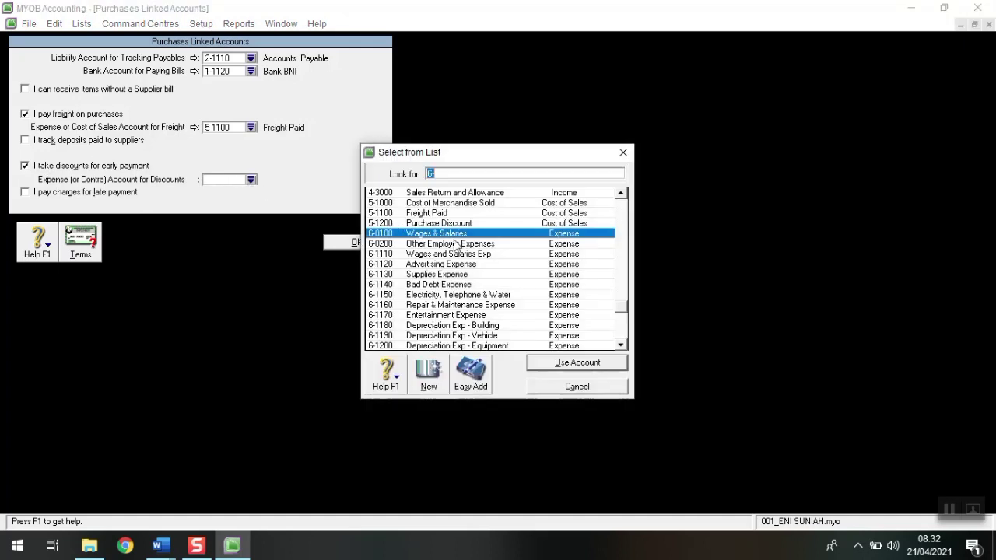
click(459, 223)
click(558, 361)
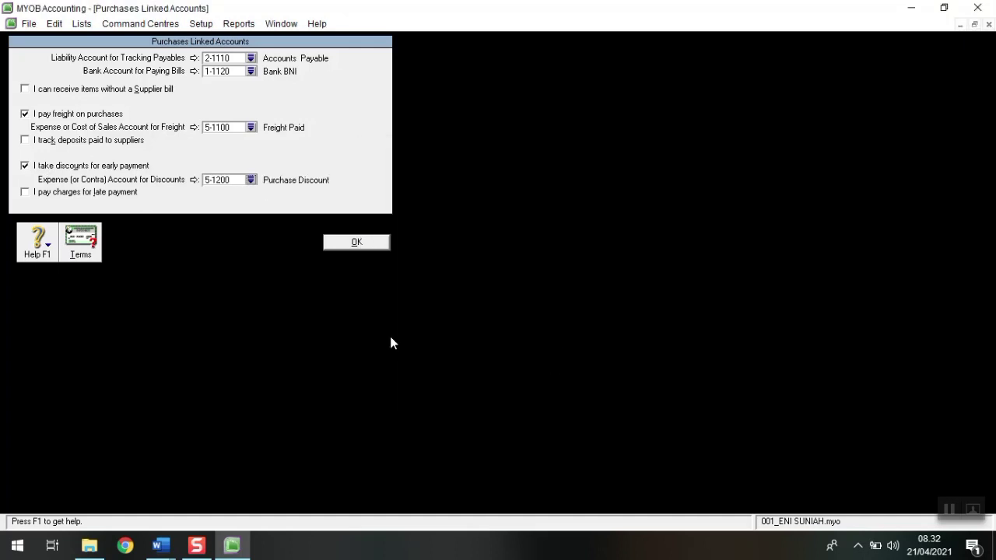
Step: Record late-payment charges in 9-6000 Late Fees Paid and save the purchases linked accounts
click(26, 192)
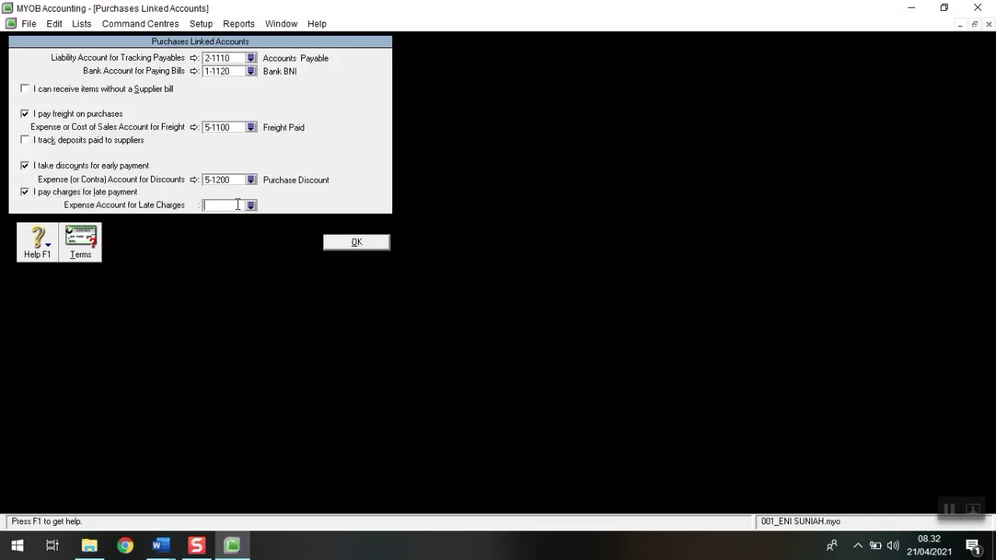
click(249, 207)
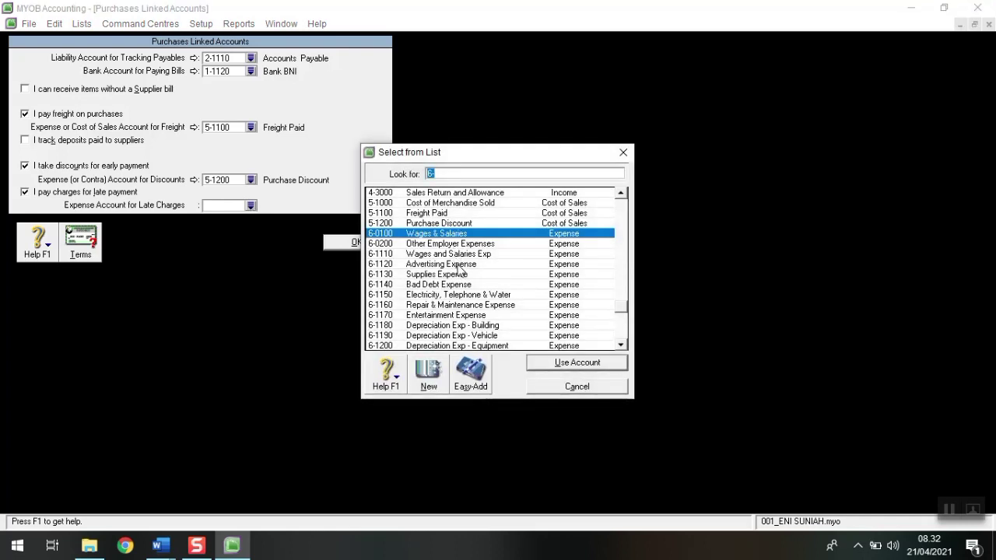
scroll(459, 271, down, 4)
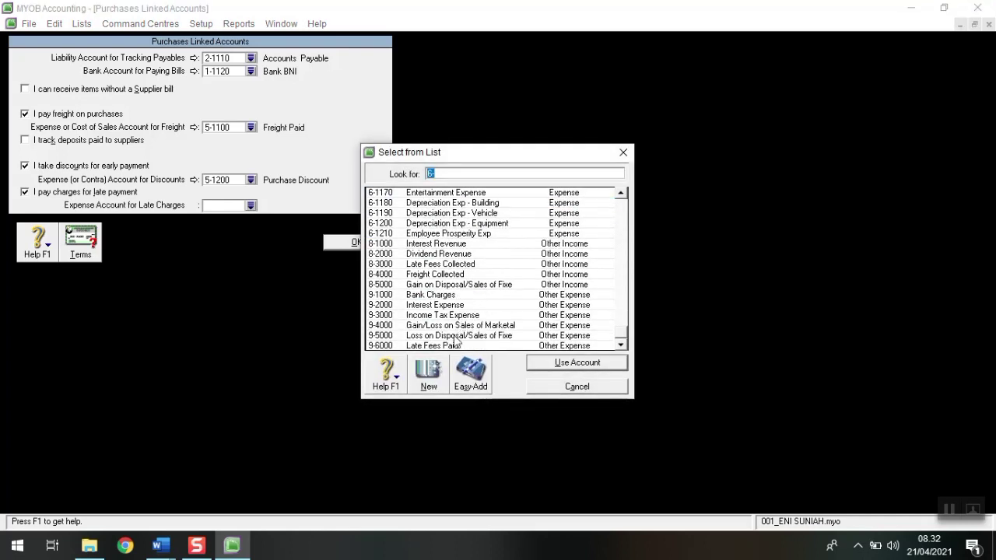
click(450, 347)
click(556, 363)
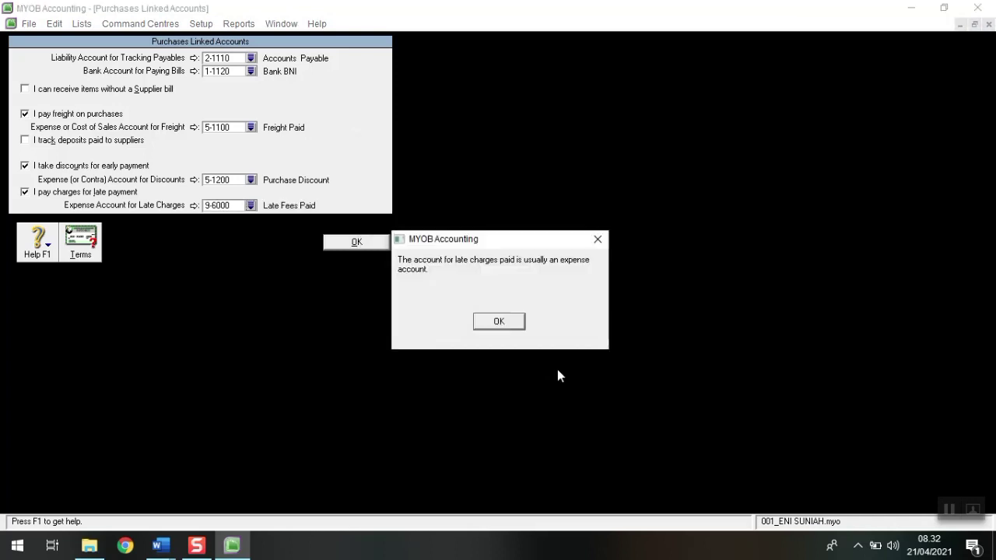
click(500, 323)
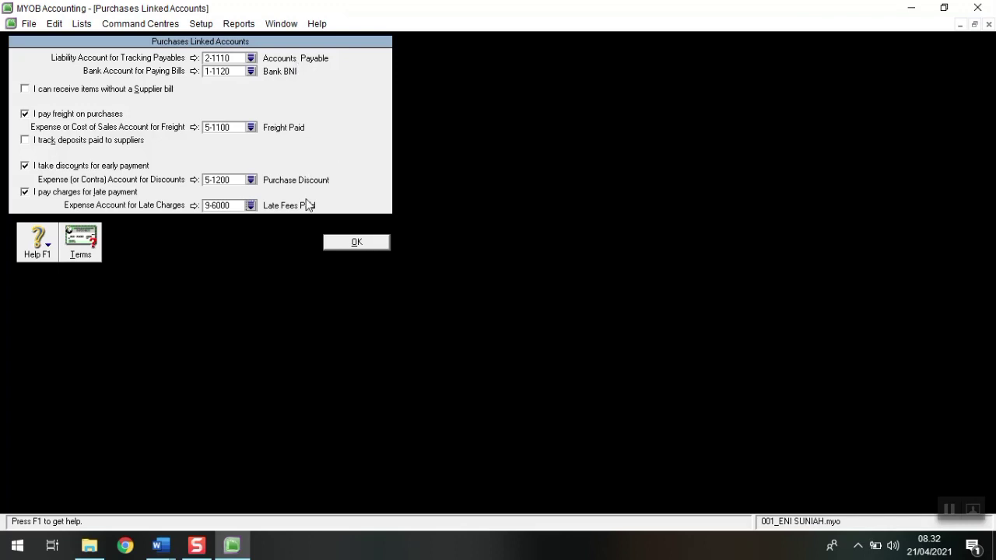
click(340, 244)
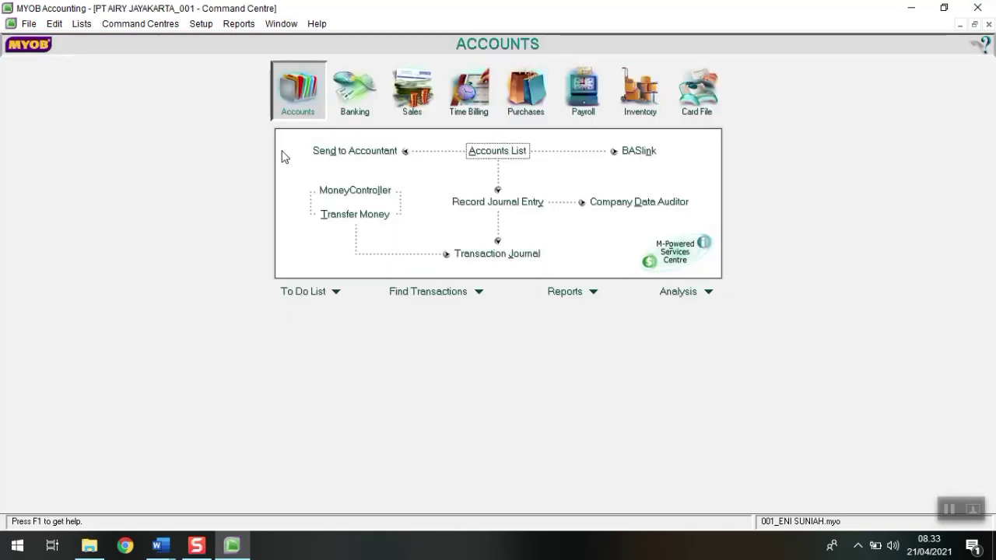
Step: Open Payroll Linked Accounts and make cash and cheque payments from 1-1120 Bank BNI
click(207, 28)
mouse_move(238, 71)
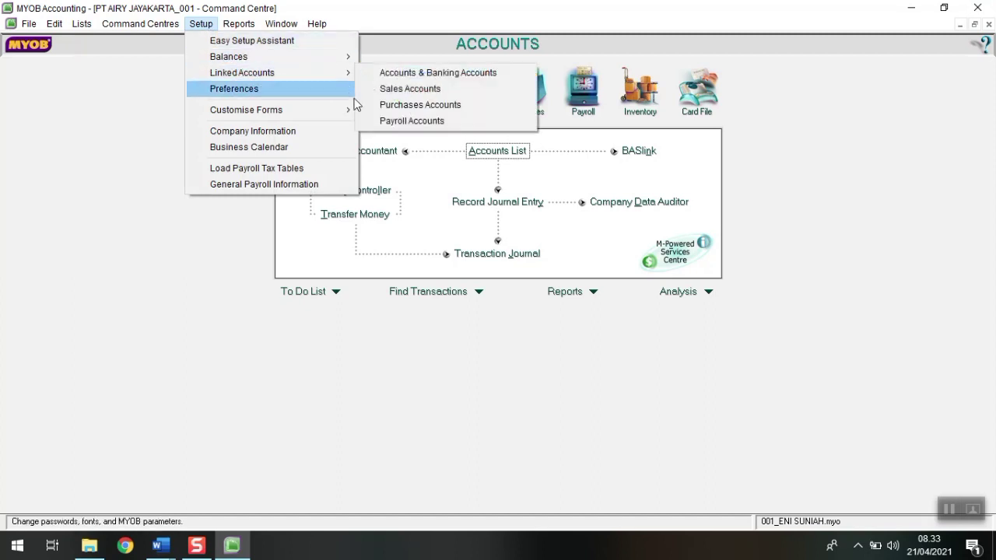
click(384, 119)
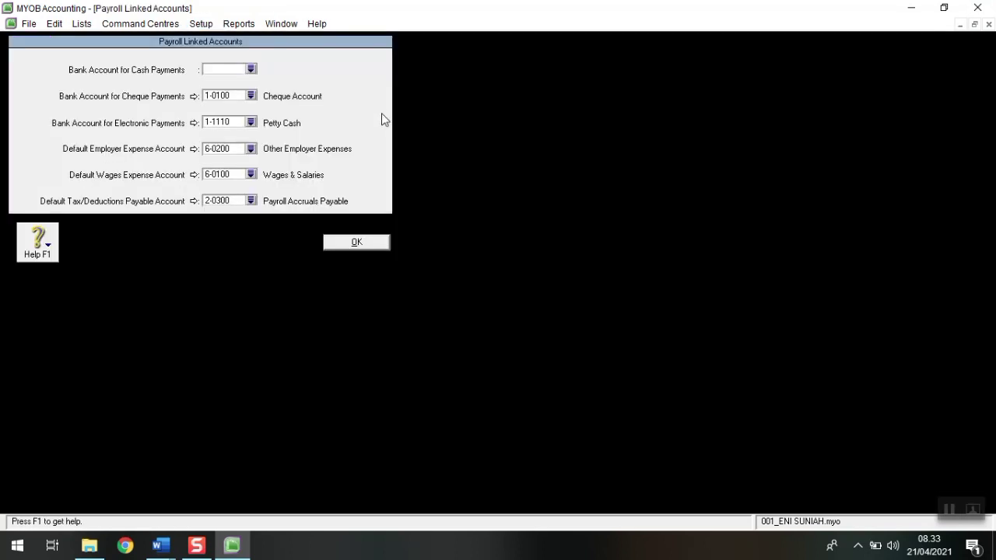
click(251, 69)
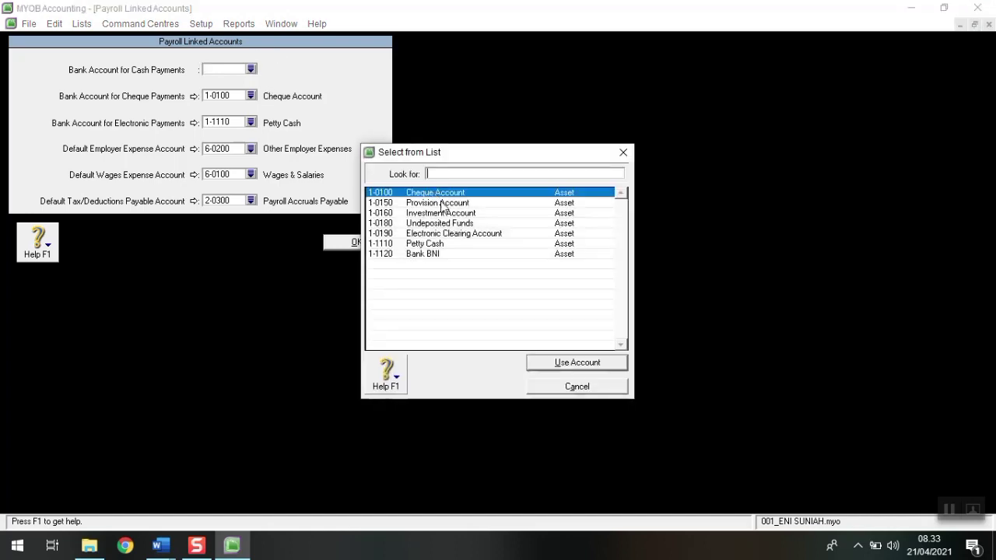
click(432, 254)
click(548, 364)
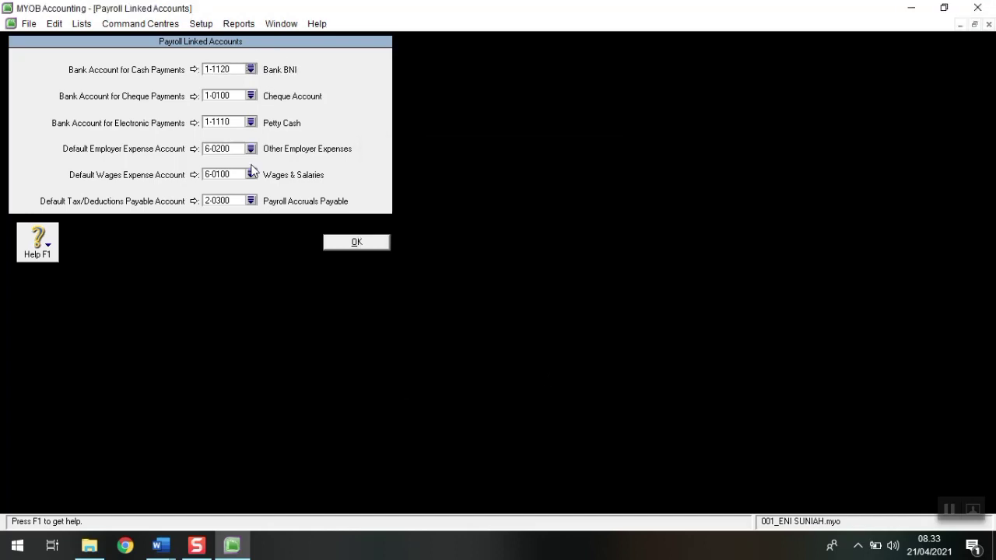
click(251, 95)
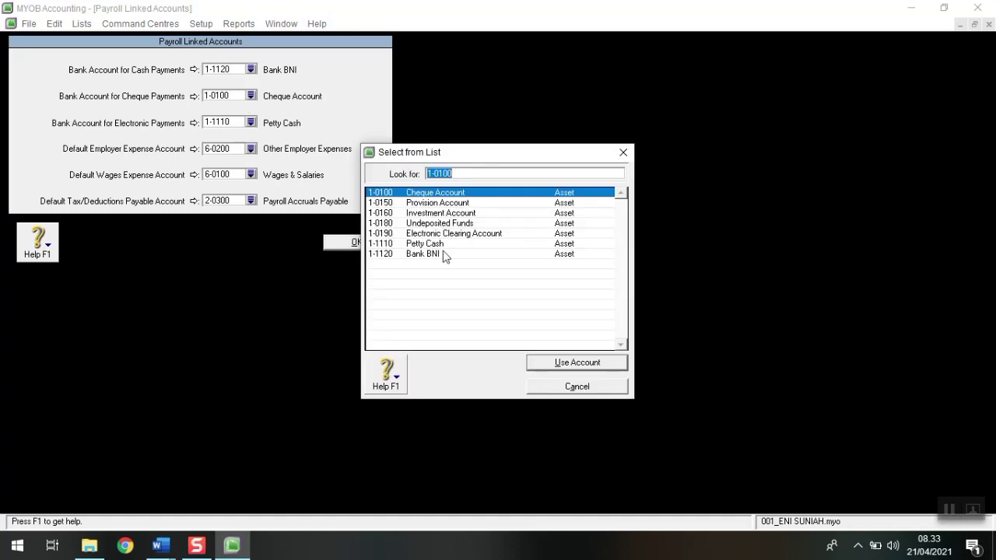
click(443, 256)
click(562, 364)
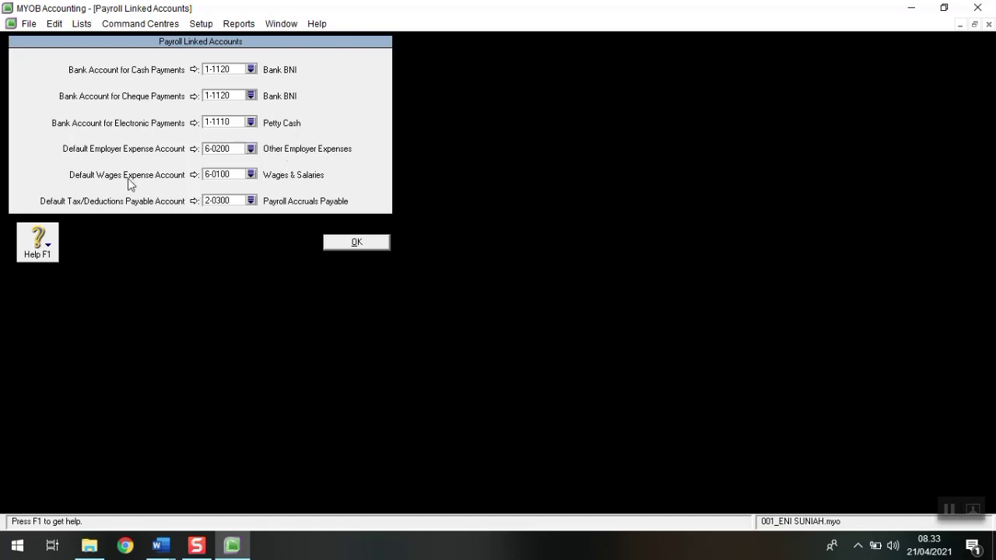
Step: Set employer expense and wages to 6-1110, tax deductions to 2-1120 Accured Expense, and save
click(251, 148)
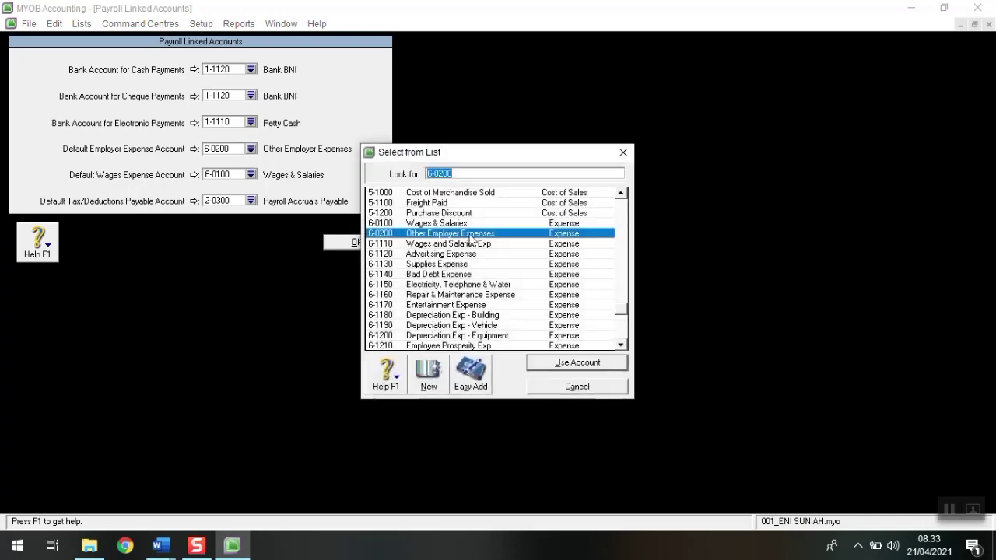
click(489, 244)
click(570, 359)
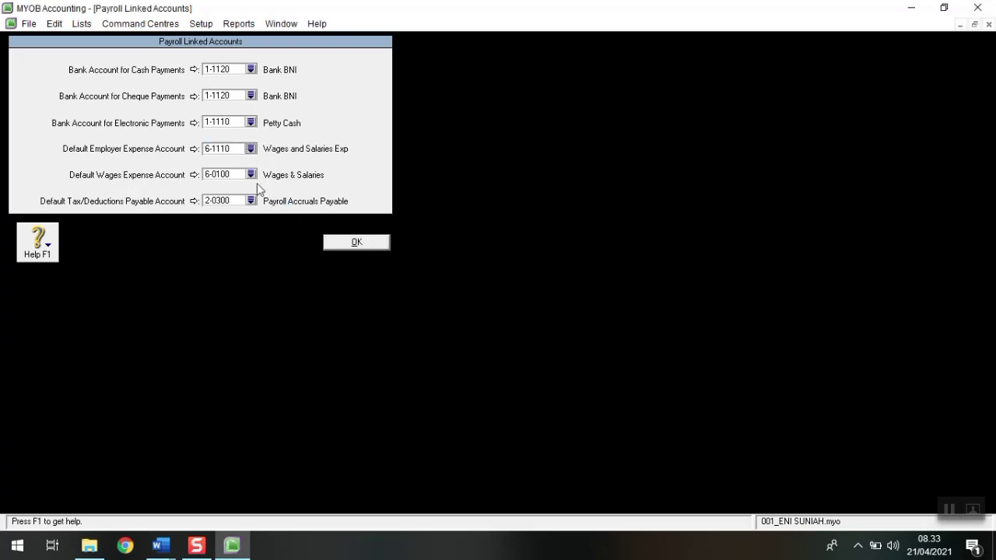
click(250, 175)
click(433, 254)
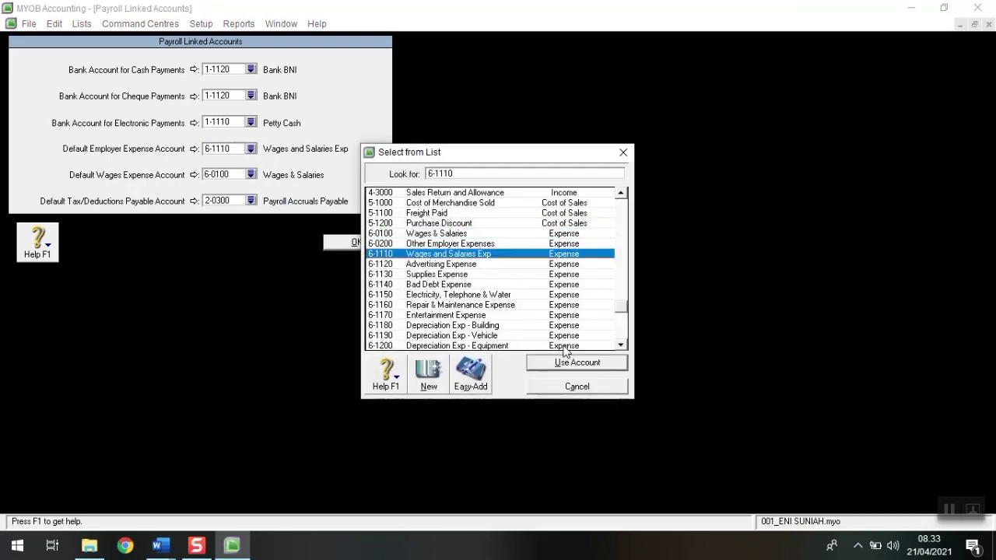
click(567, 363)
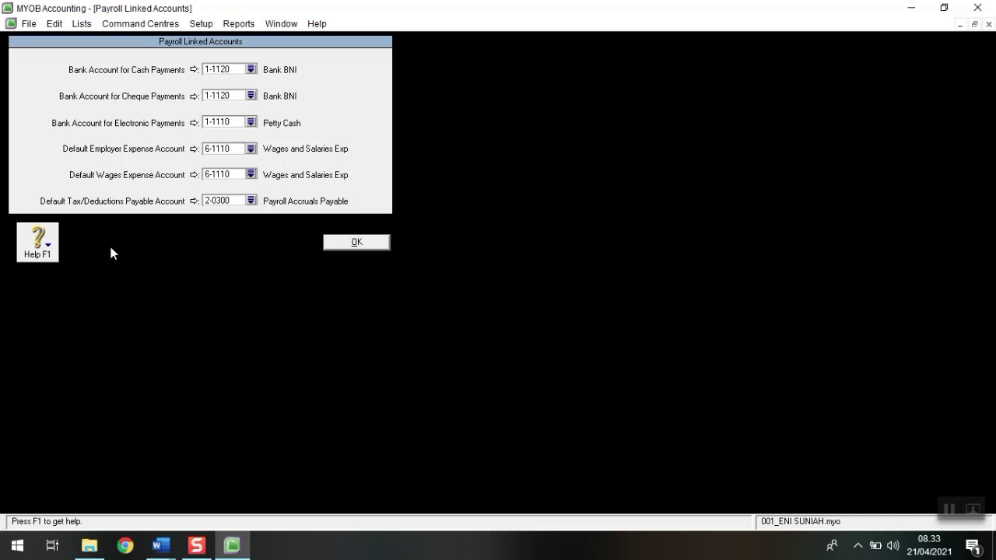
click(251, 201)
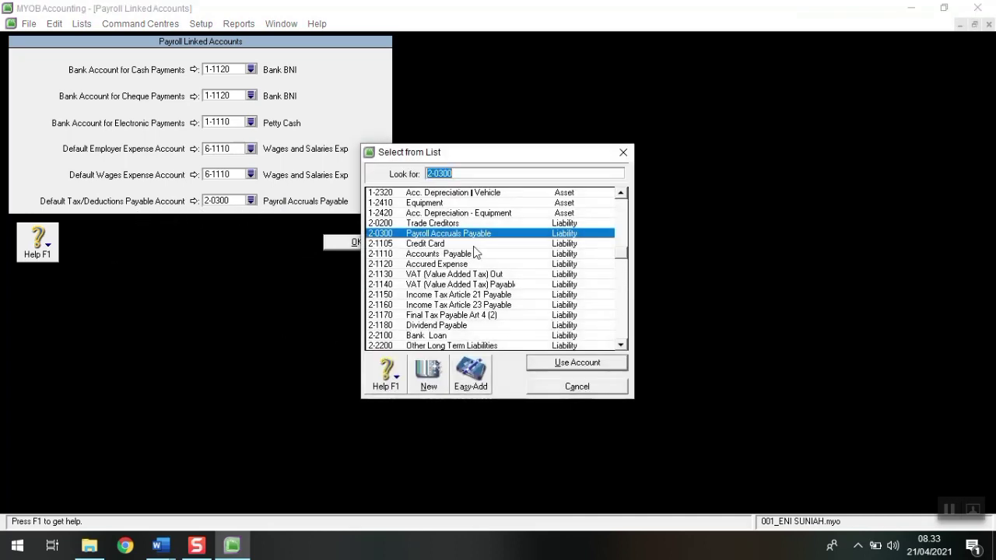
click(459, 265)
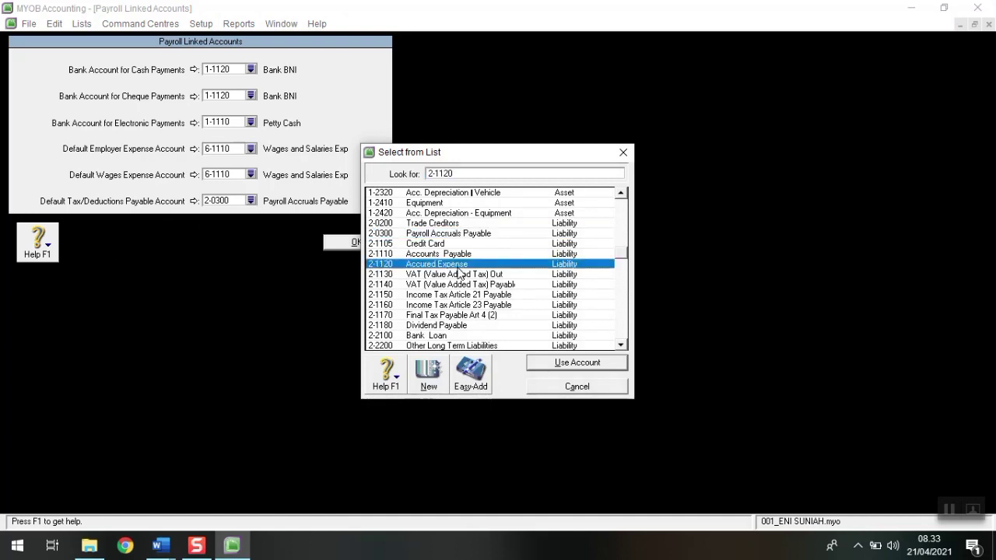
click(591, 363)
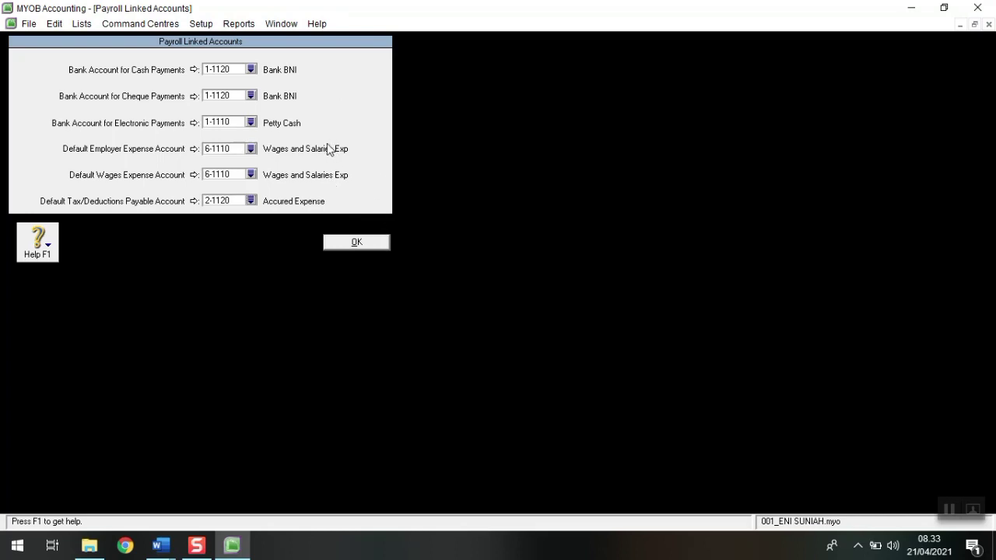
click(347, 243)
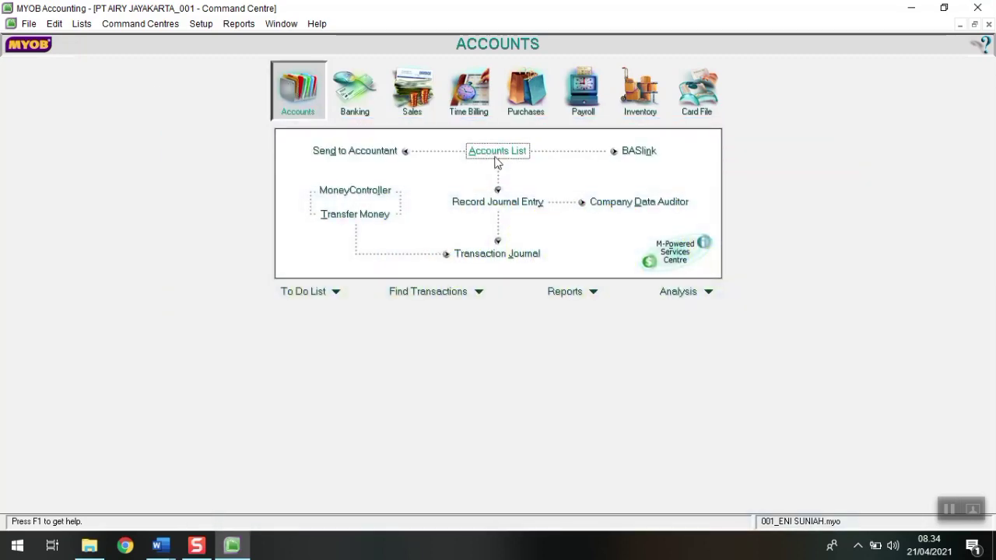
Step: Open the Accounts List and browse the Asset, Liability and Other Expense account types
click(492, 155)
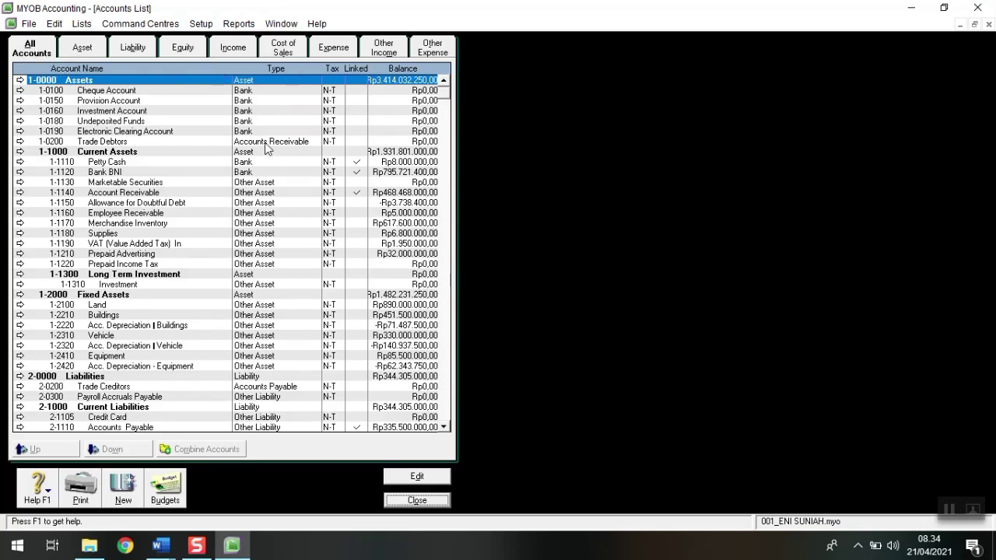
scroll(267, 148, down, 1)
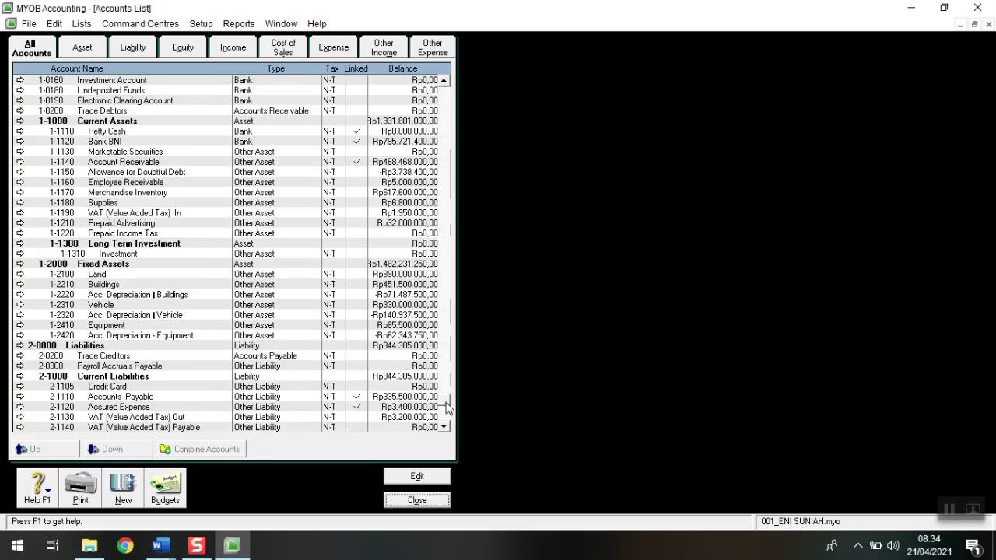
drag(449, 408, 444, 84)
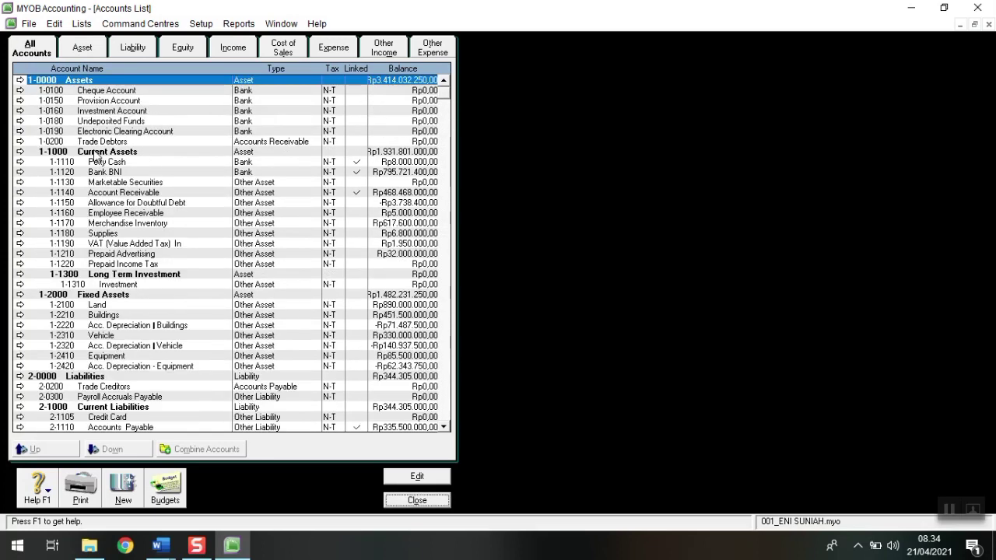
click(91, 51)
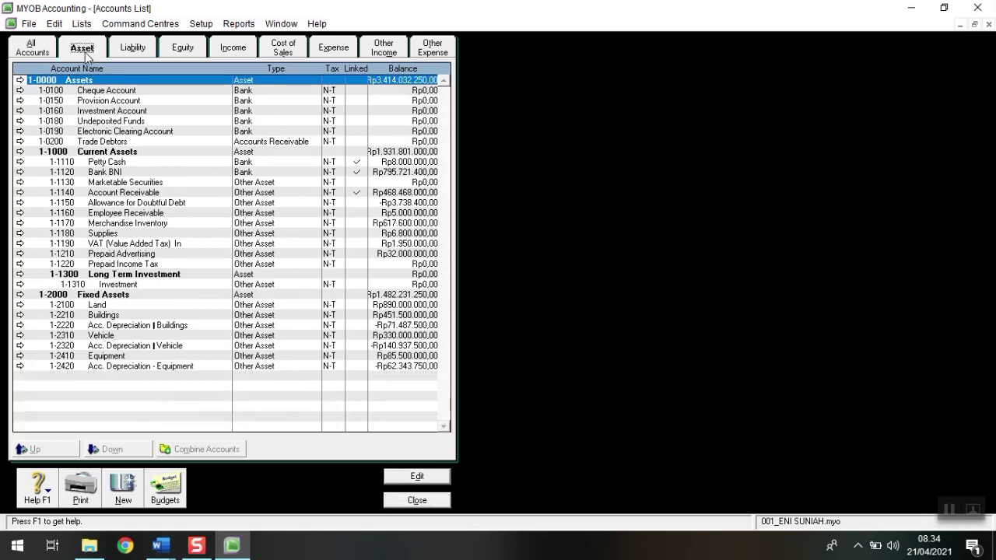
click(125, 49)
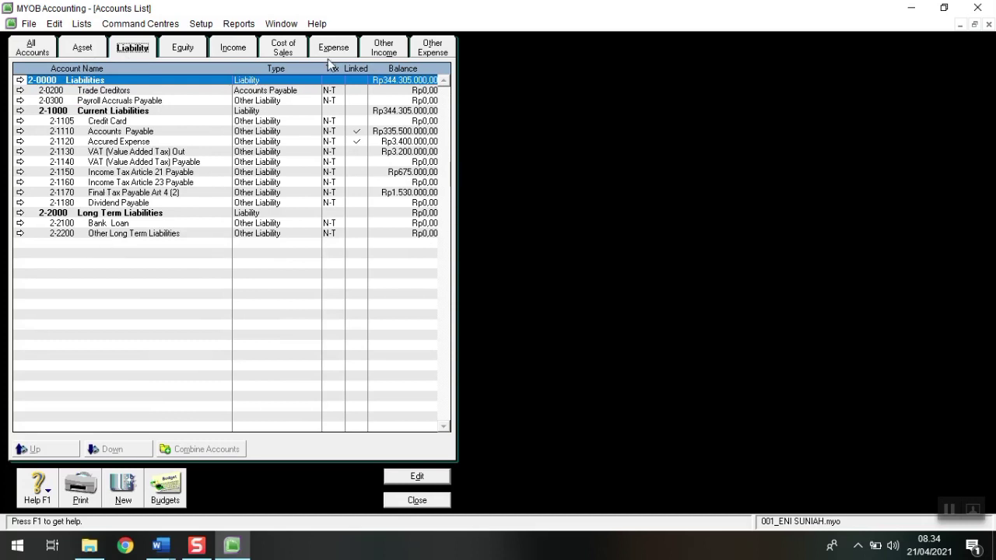
click(432, 48)
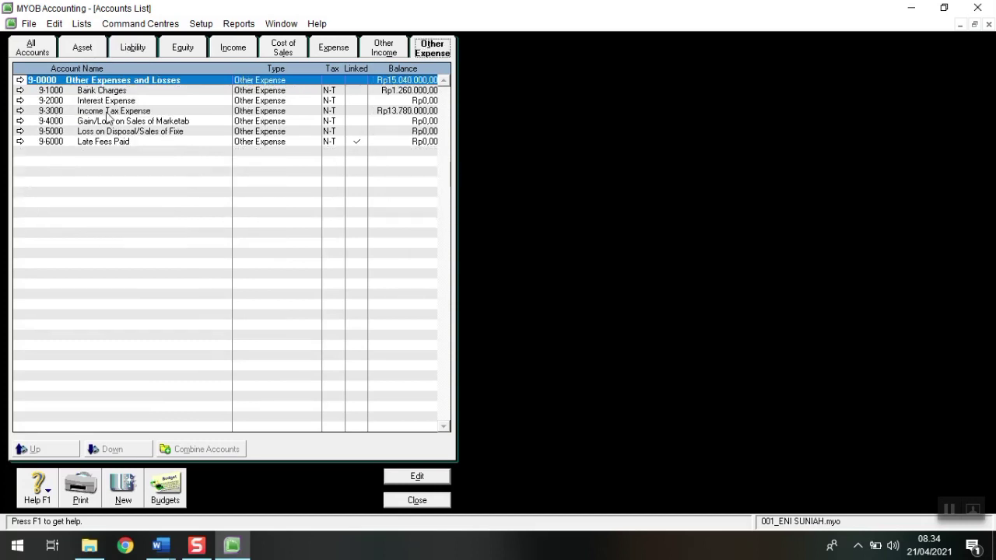
click(31, 51)
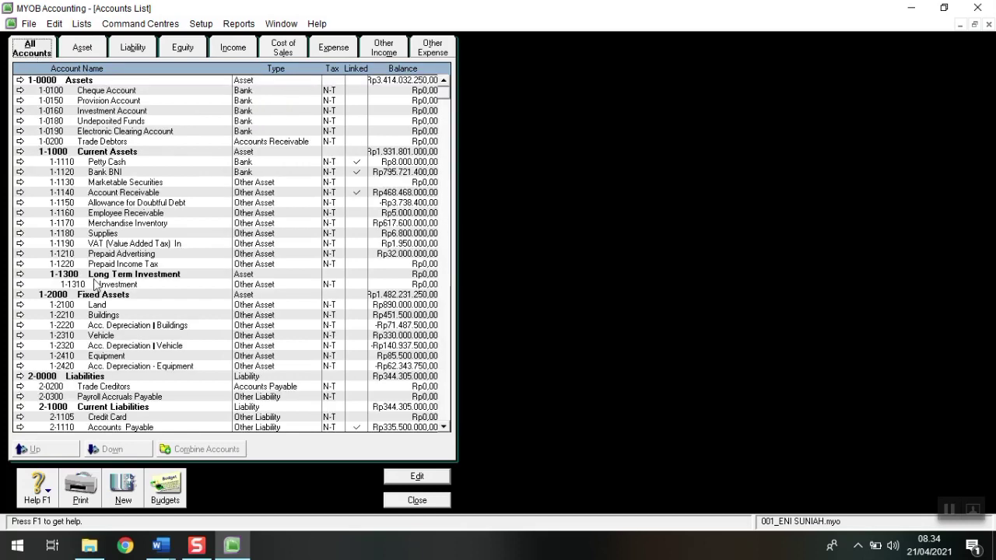
Step: Switch between All Accounts, Asset and Liability views, ending on the asset accounts
scroll(98, 285, down, 2)
scroll(109, 289, up, 2)
click(84, 50)
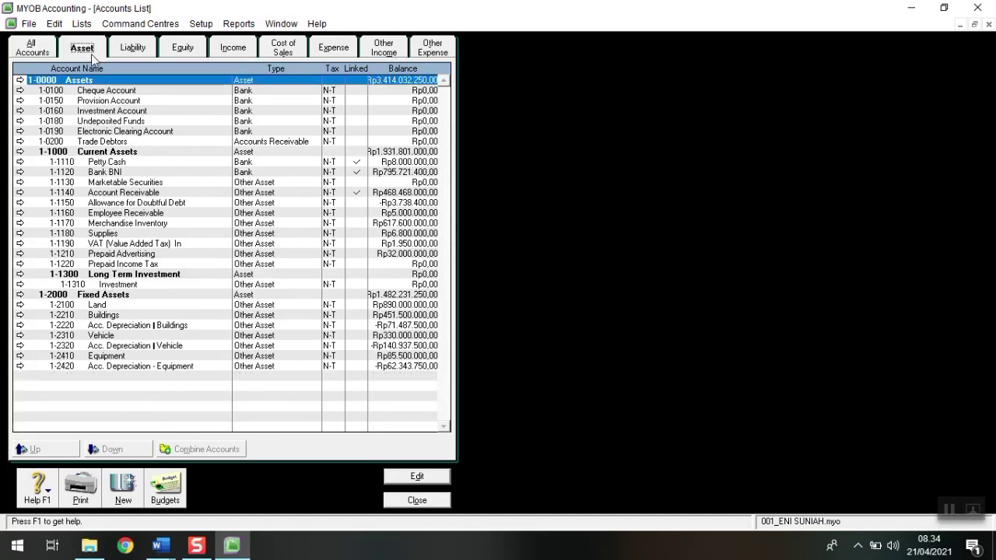
click(133, 49)
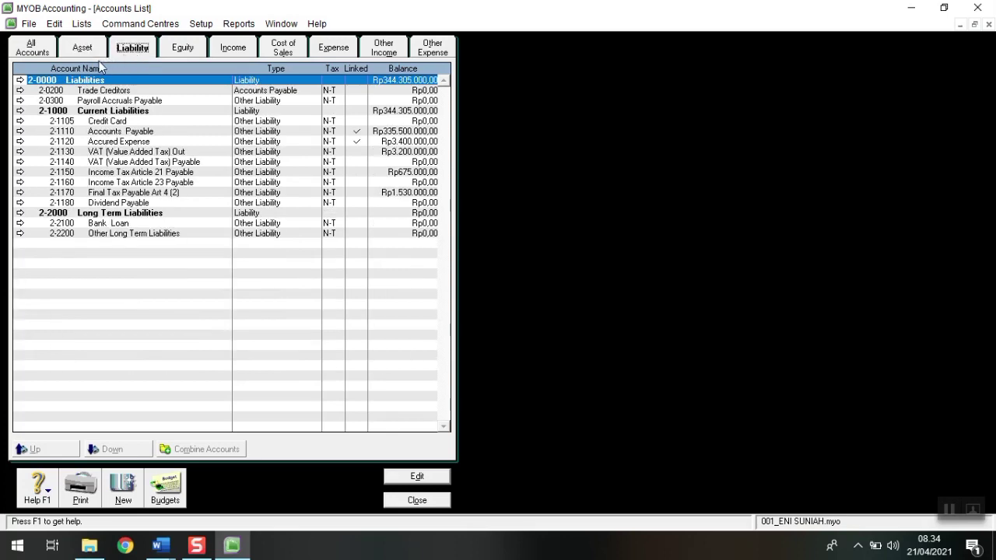
click(62, 53)
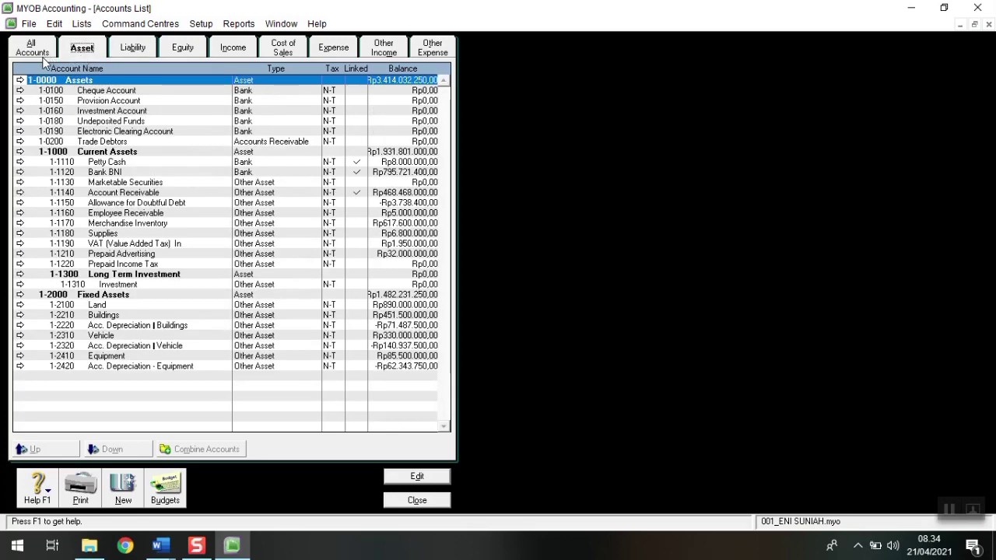
click(42, 57)
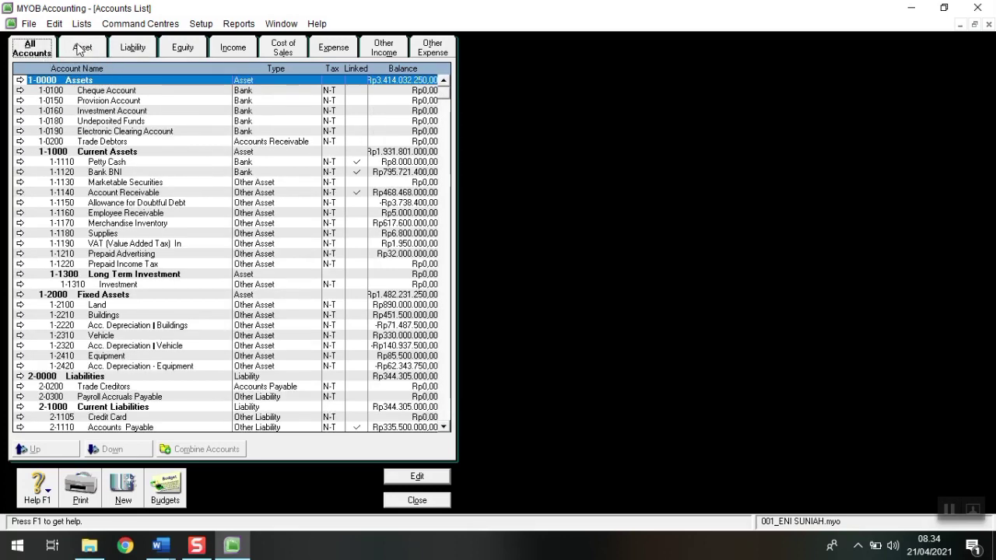
click(78, 51)
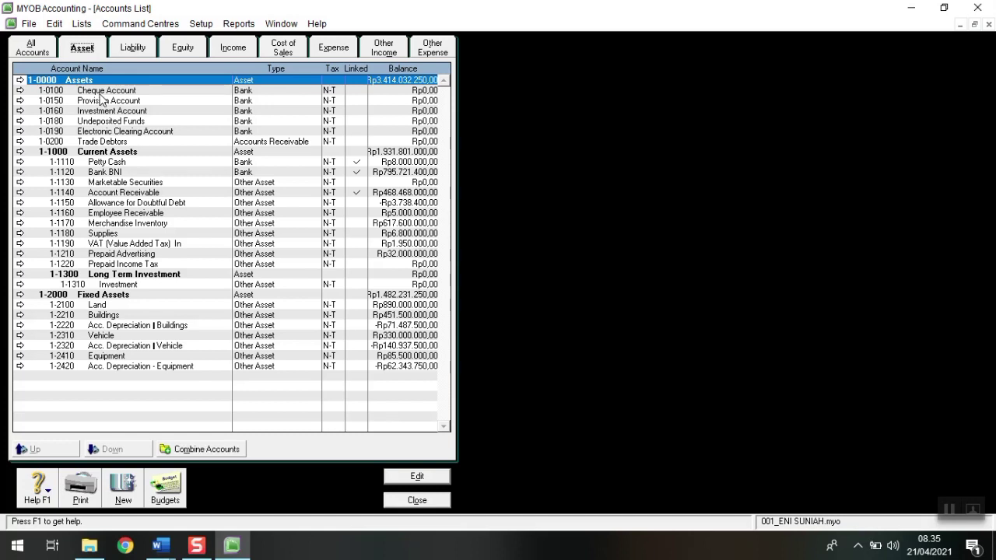
Step: Delete the Cheque Account, Provision Account and Investment Account from the asset list
double_click(99, 92)
click(54, 24)
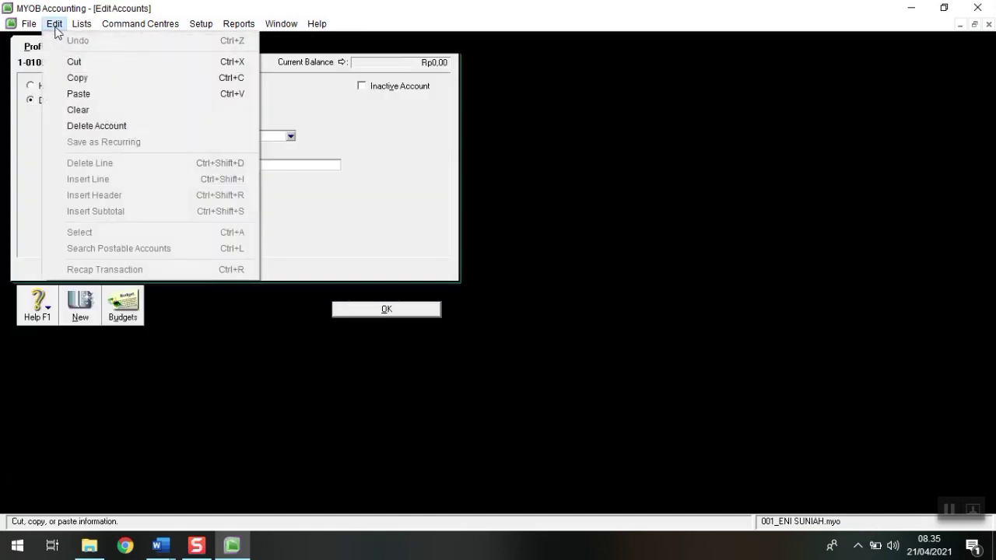
click(98, 125)
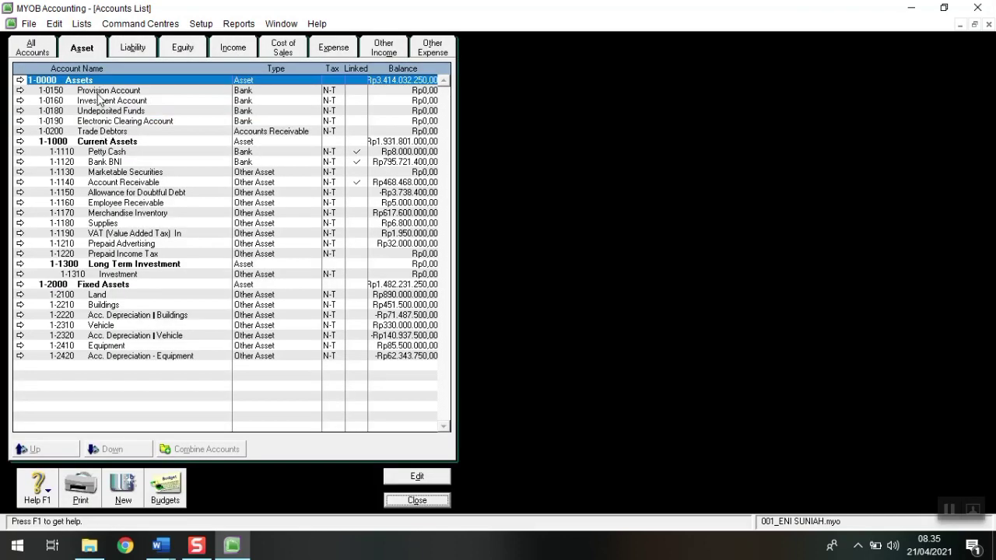
double_click(99, 92)
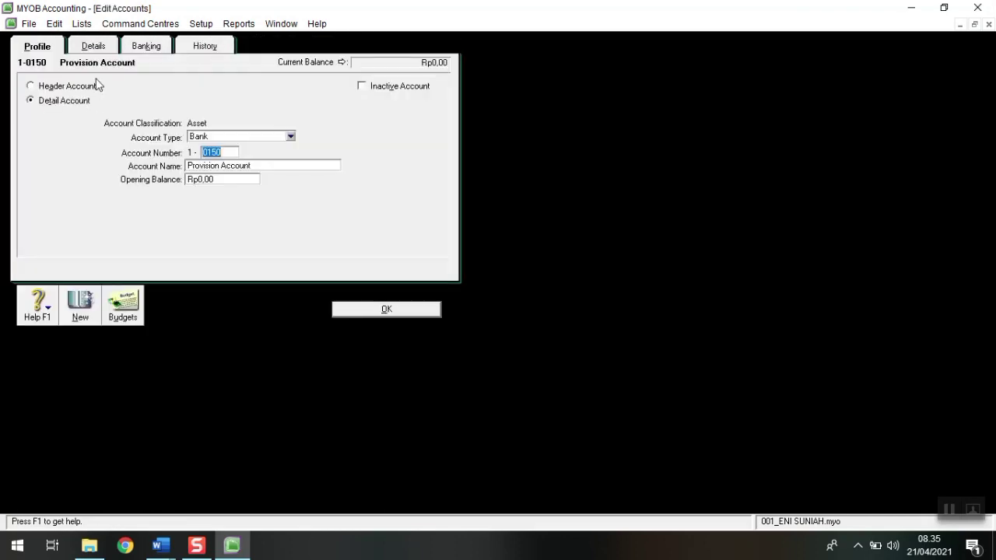
click(53, 24)
click(107, 127)
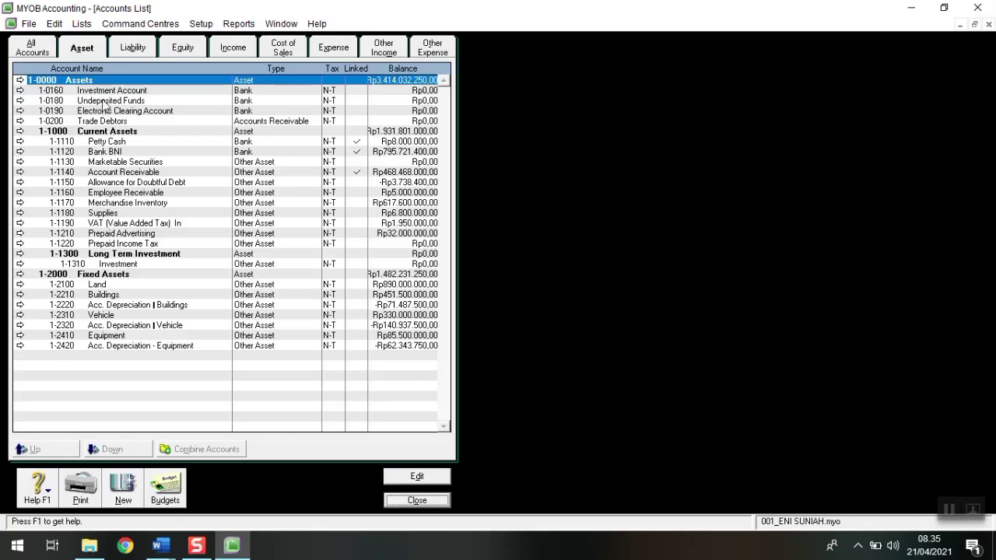
double_click(101, 92)
click(54, 23)
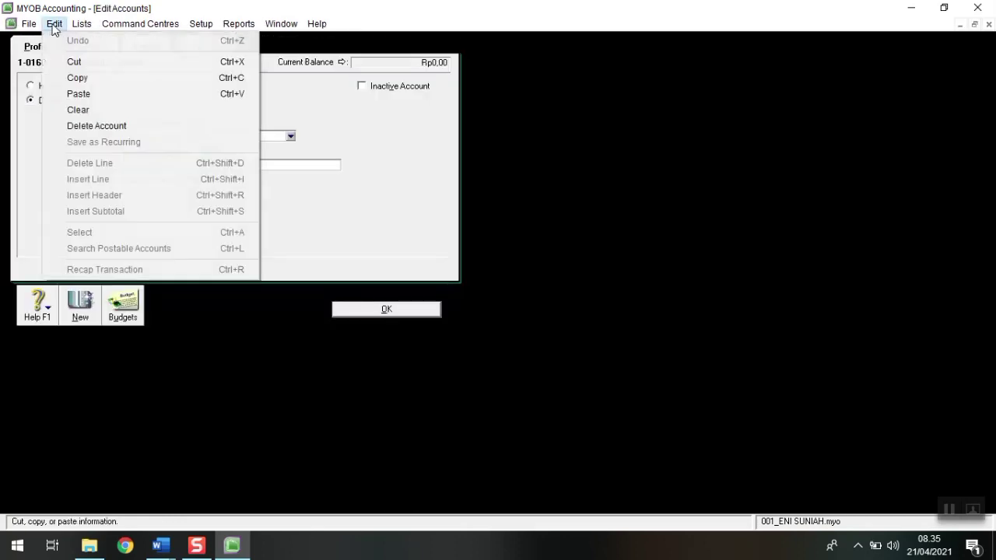
click(87, 127)
Step: Delete Undeposited Funds, Electronic Clearing Account and Trade Debtors, then view the liability accounts
double_click(87, 96)
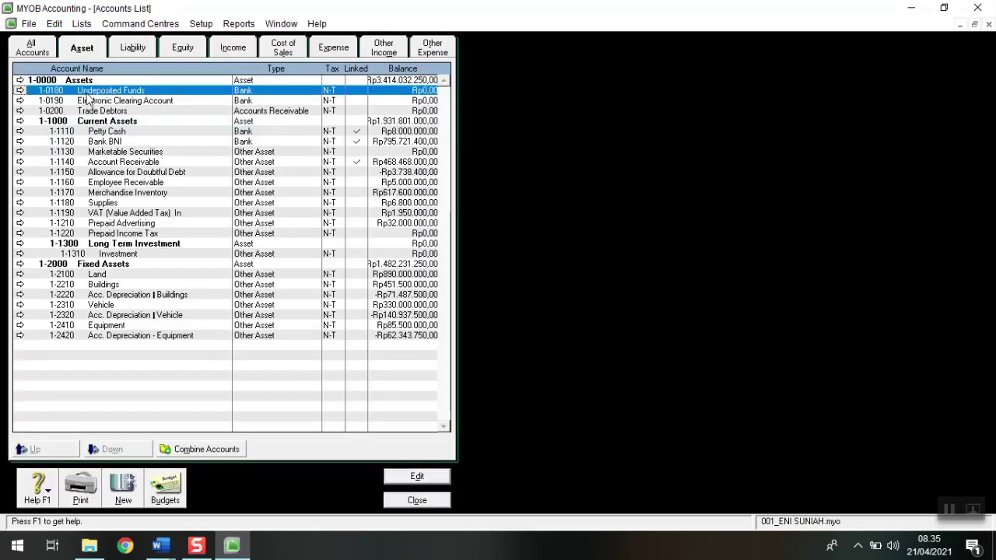
click(54, 24)
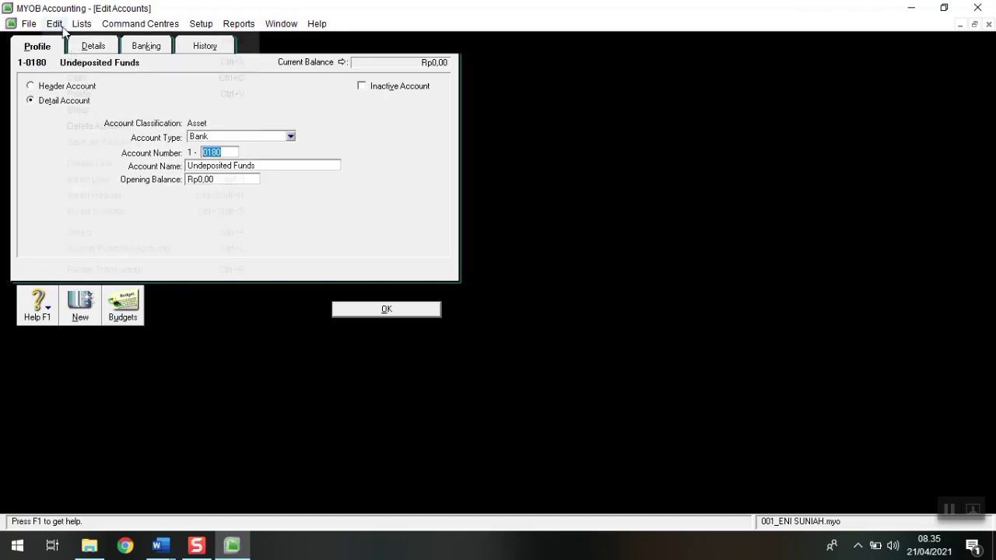
click(100, 127)
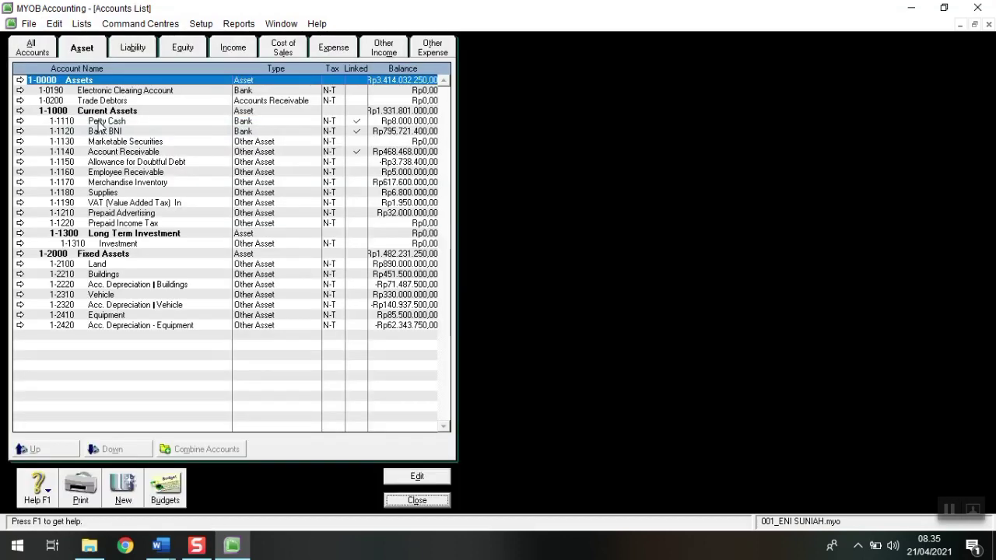
double_click(98, 92)
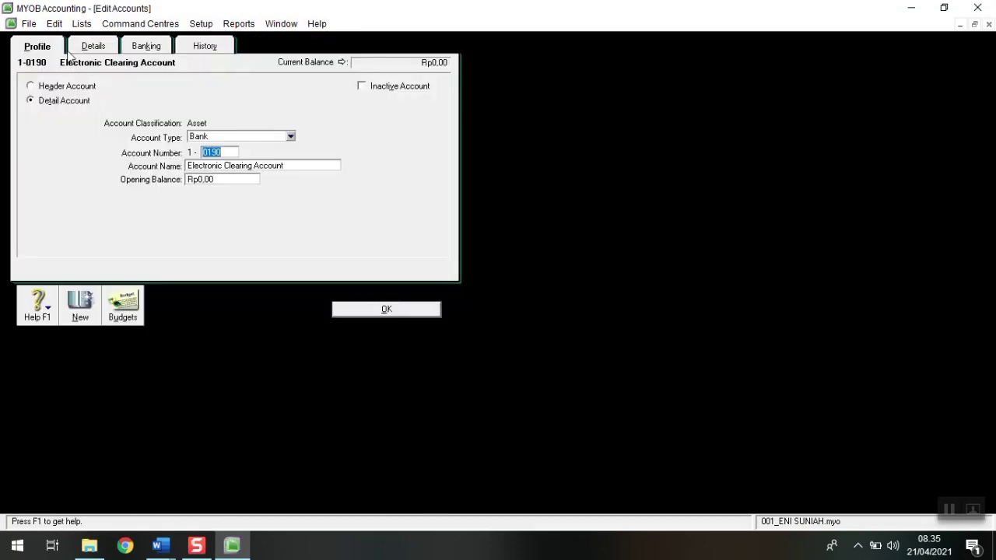
click(53, 23)
click(96, 126)
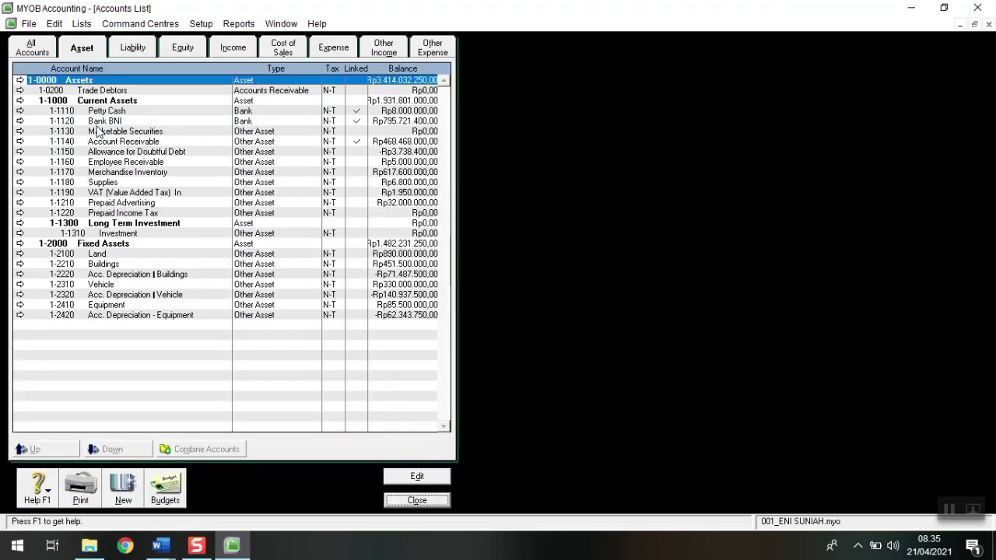
double_click(99, 91)
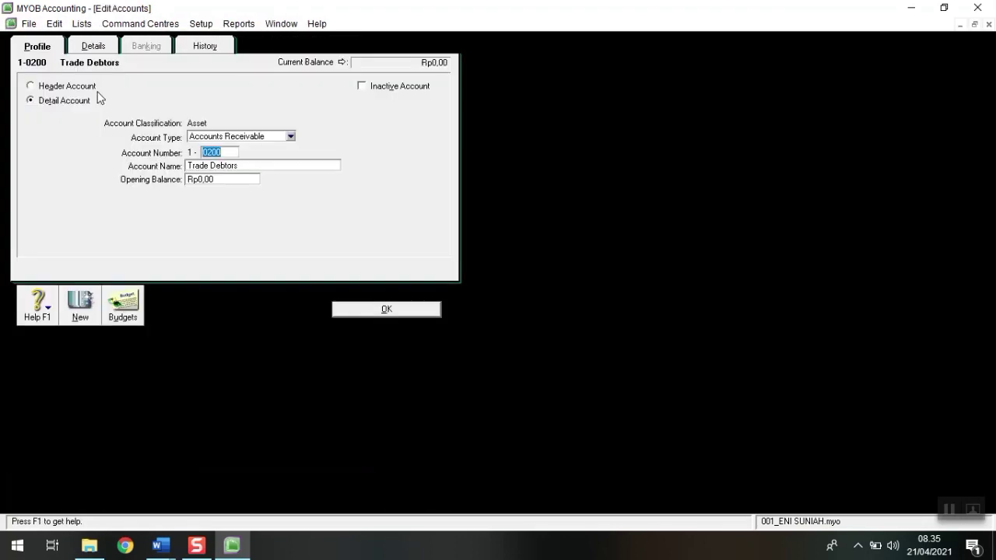
click(54, 24)
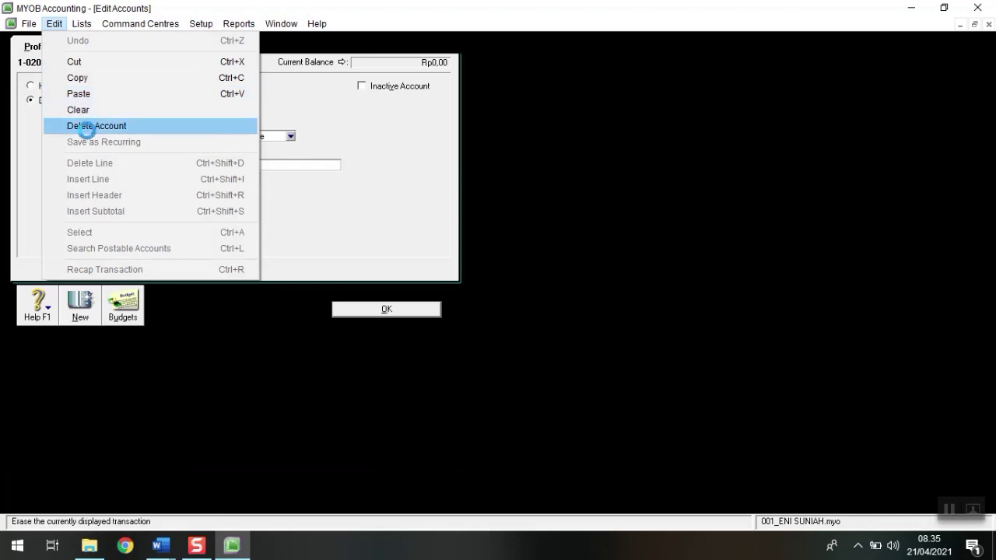
click(90, 125)
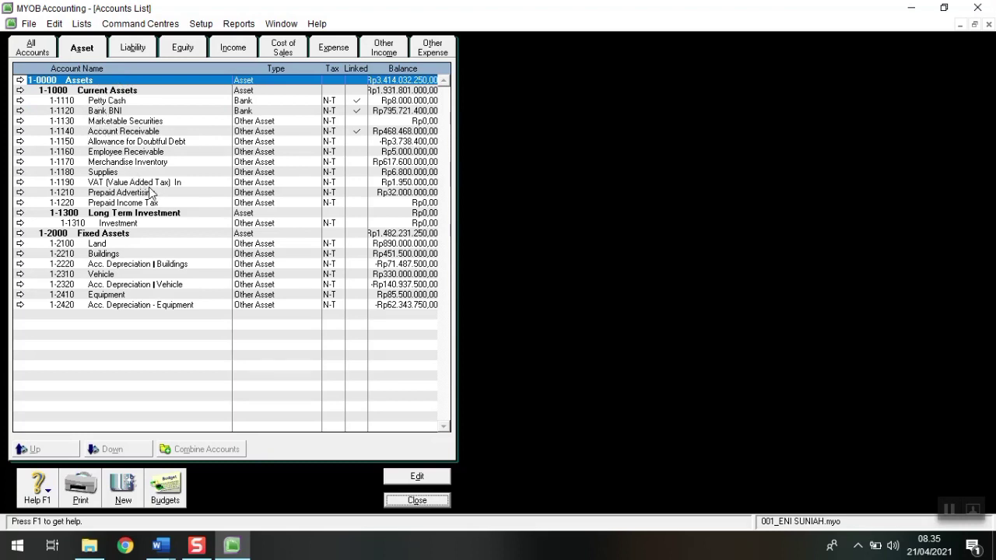
click(139, 50)
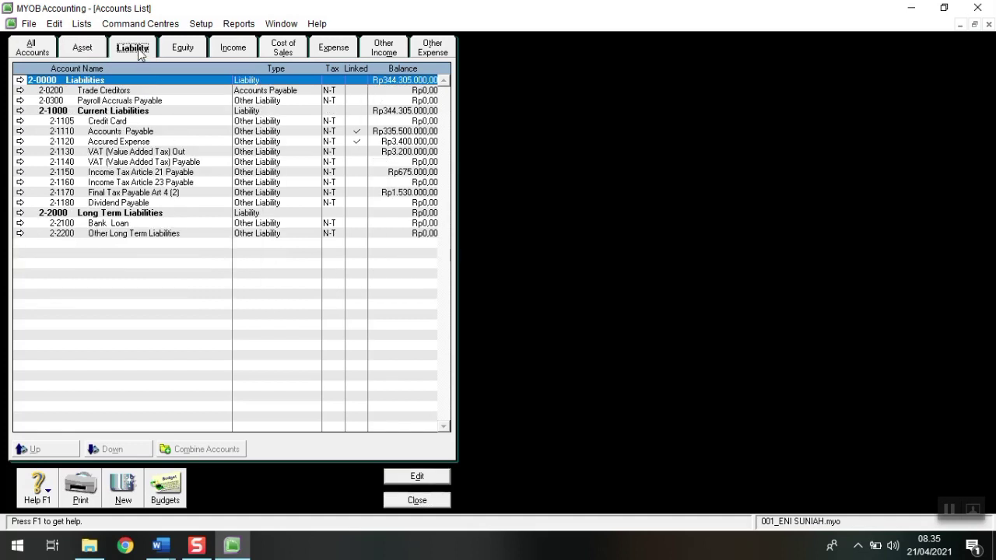
Step: Delete the Trade Creditors and Payroll Accruals Payable liability accounts
double_click(91, 93)
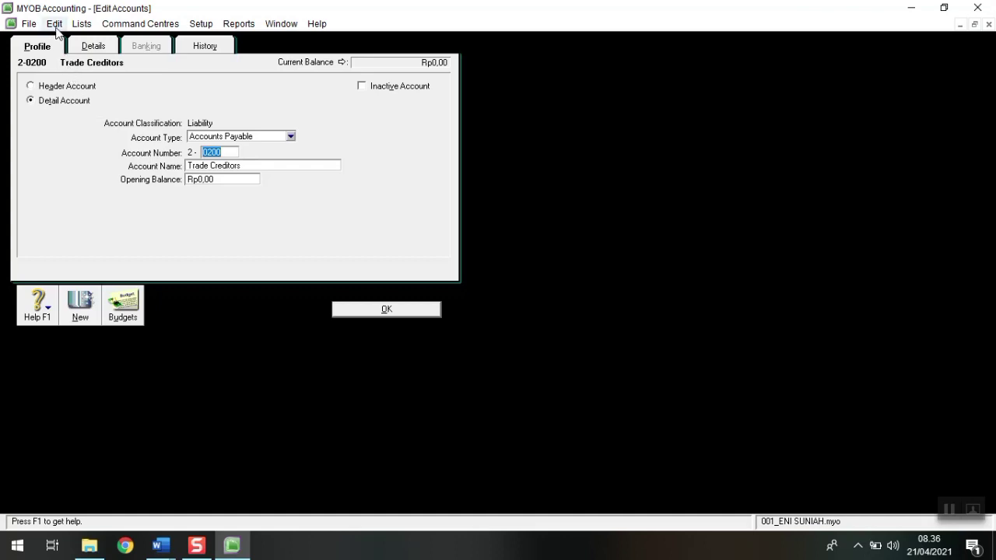
click(53, 23)
click(105, 124)
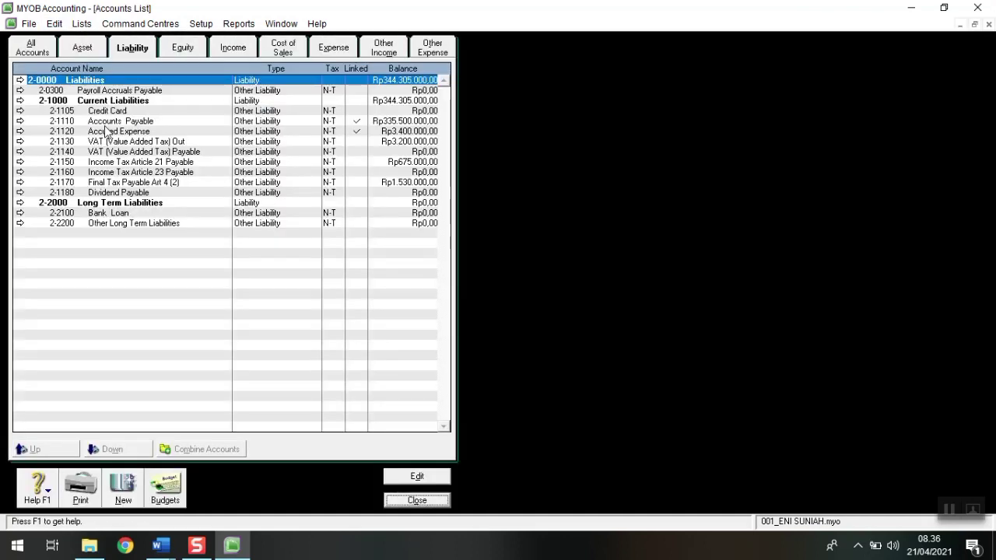
double_click(97, 91)
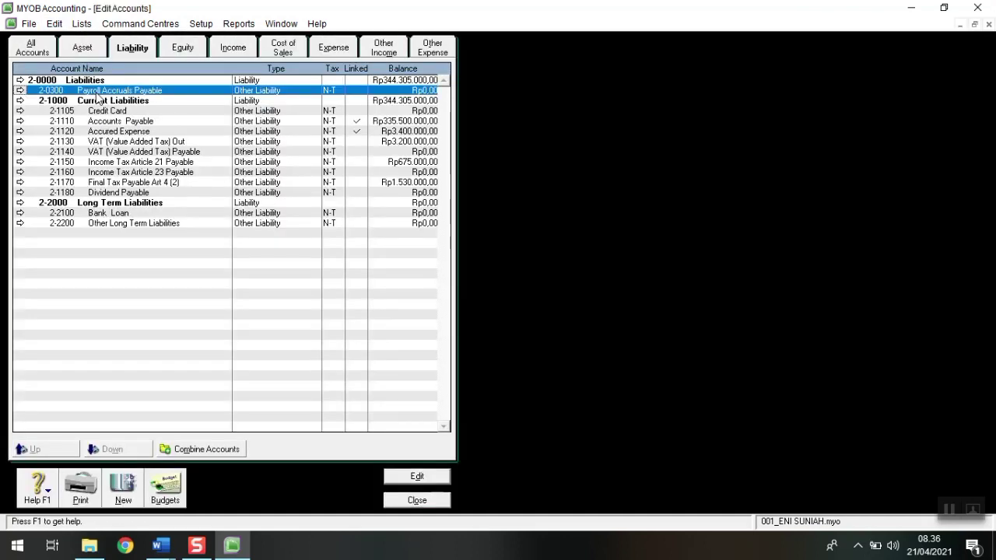
click(53, 23)
click(85, 113)
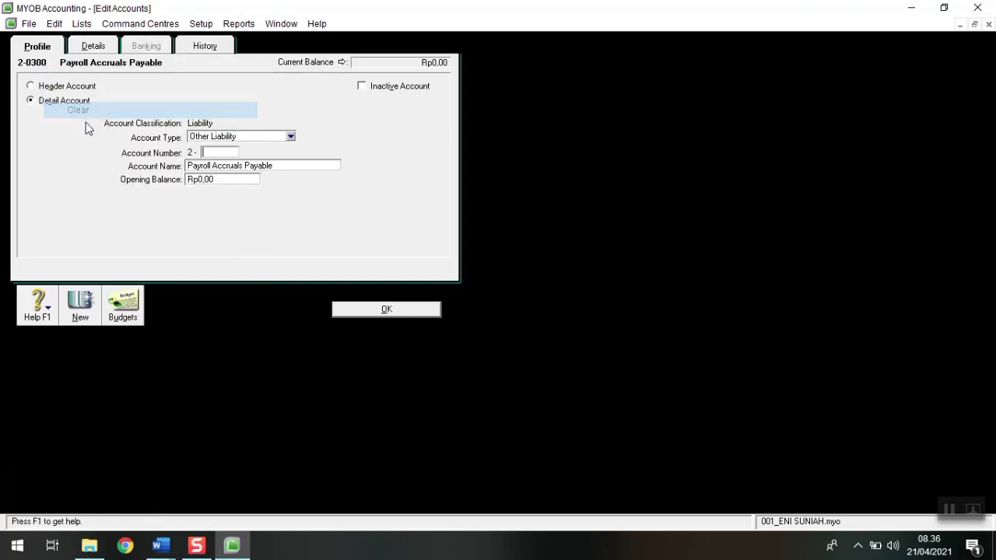
click(53, 23)
click(99, 126)
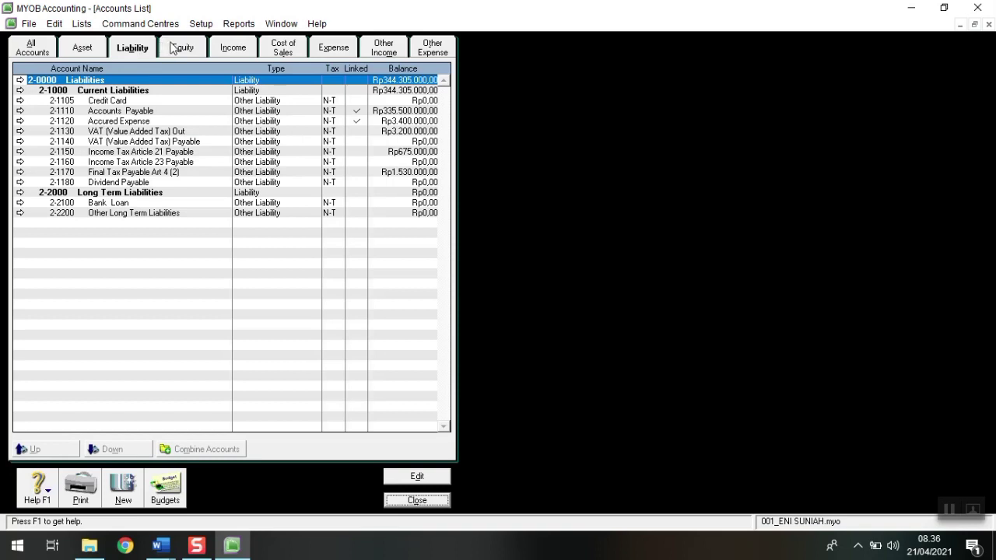
Step: Browse the Equity, Income, Cost of Sales and Expense account lists
click(173, 47)
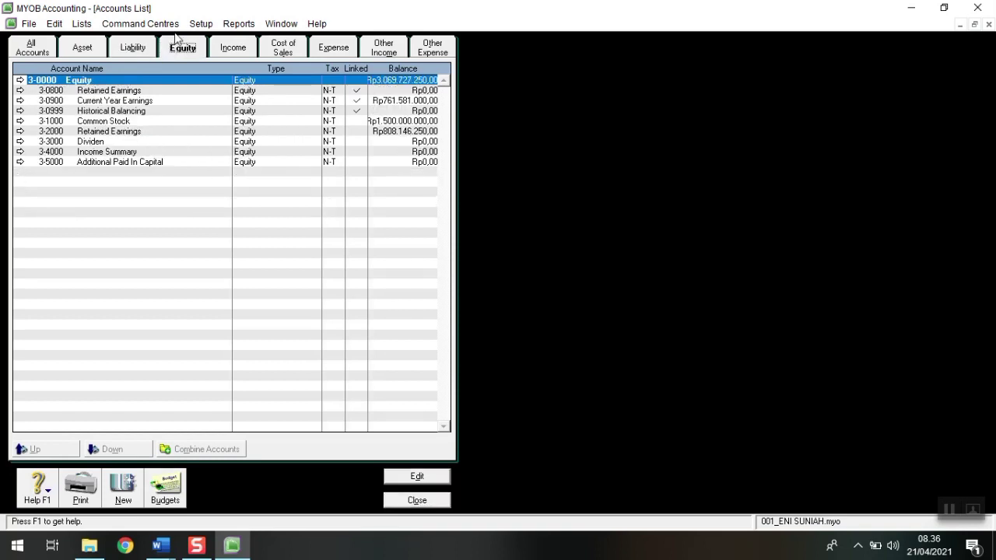
click(235, 49)
click(293, 48)
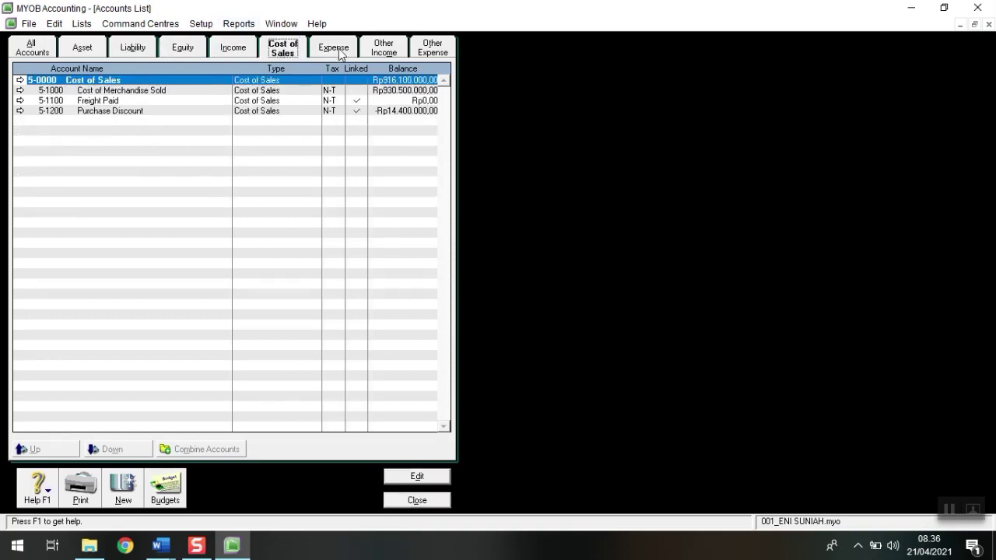
click(340, 53)
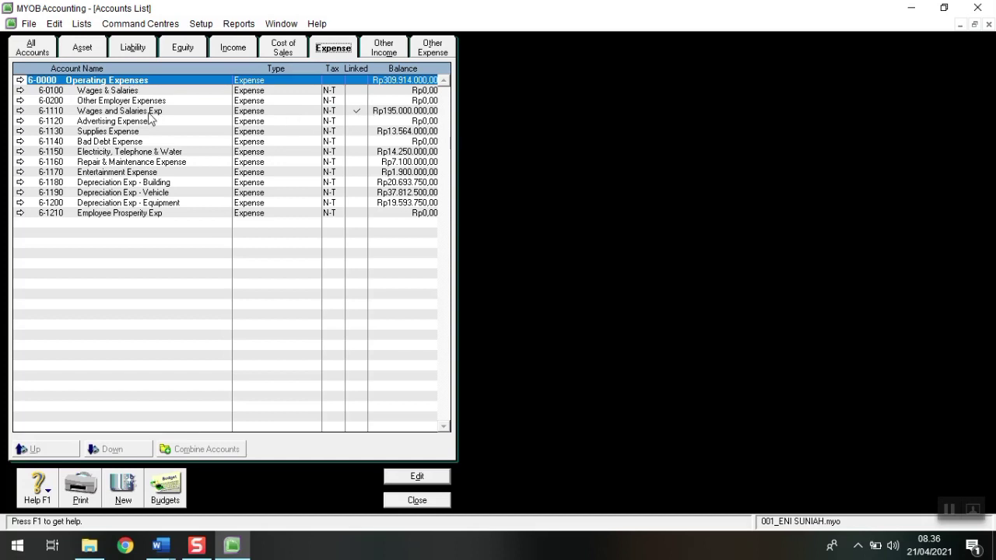
Step: Delete the 6-0100 Wages & Salaries and 6-0200 Other Employer Expenses accounts
double_click(90, 93)
click(55, 23)
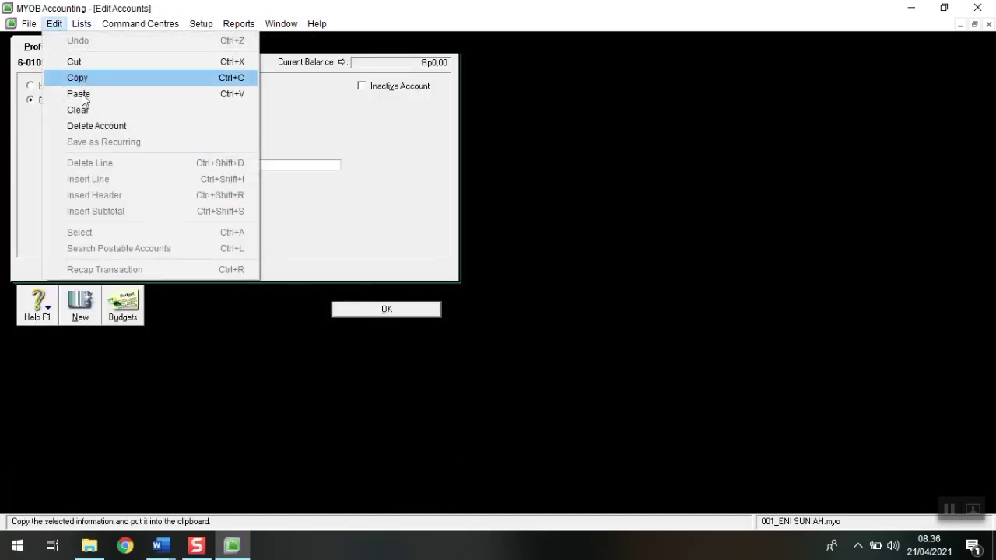
click(86, 126)
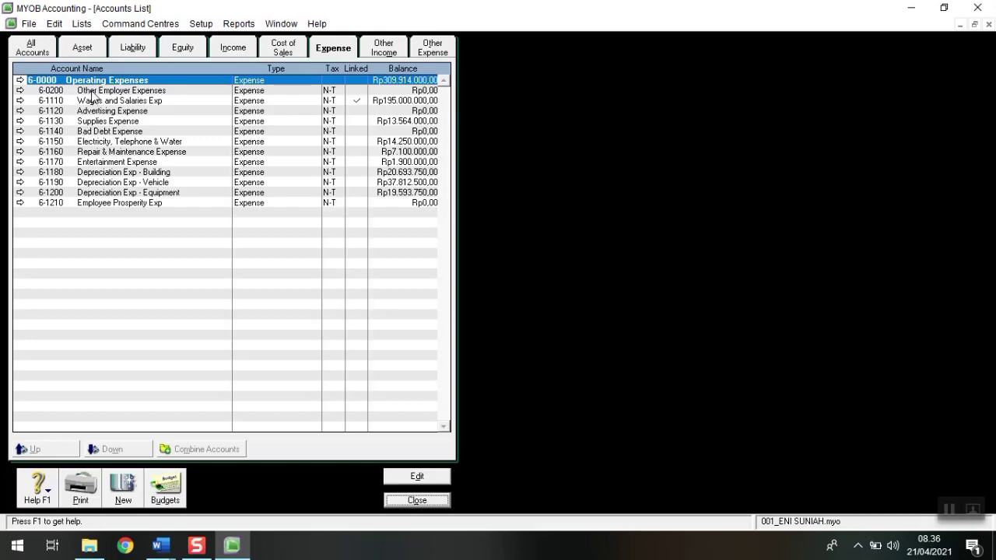
double_click(92, 92)
click(54, 24)
click(95, 126)
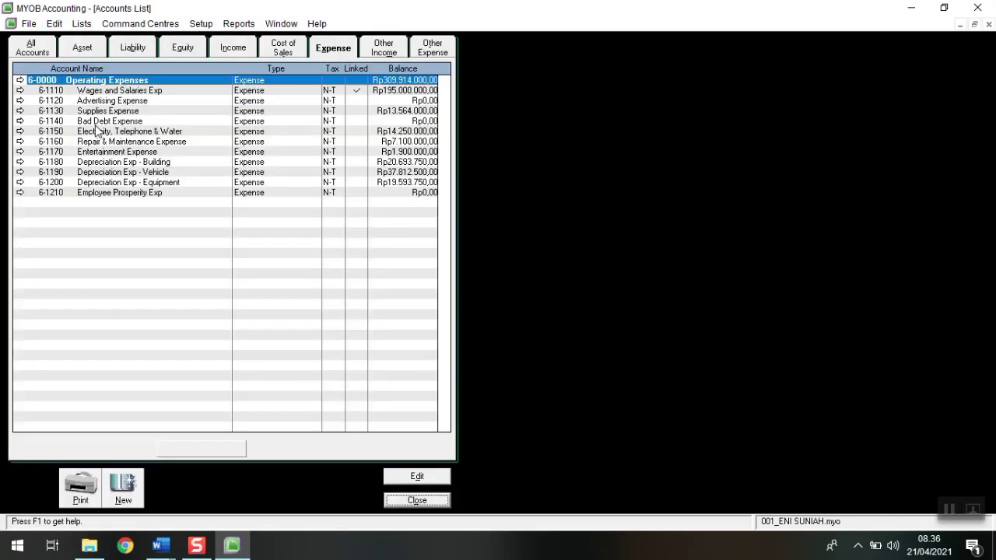
Step: Recheck the Other Income, Other Expense, Asset, Liability and Expense lists, ending on Equity
click(397, 48)
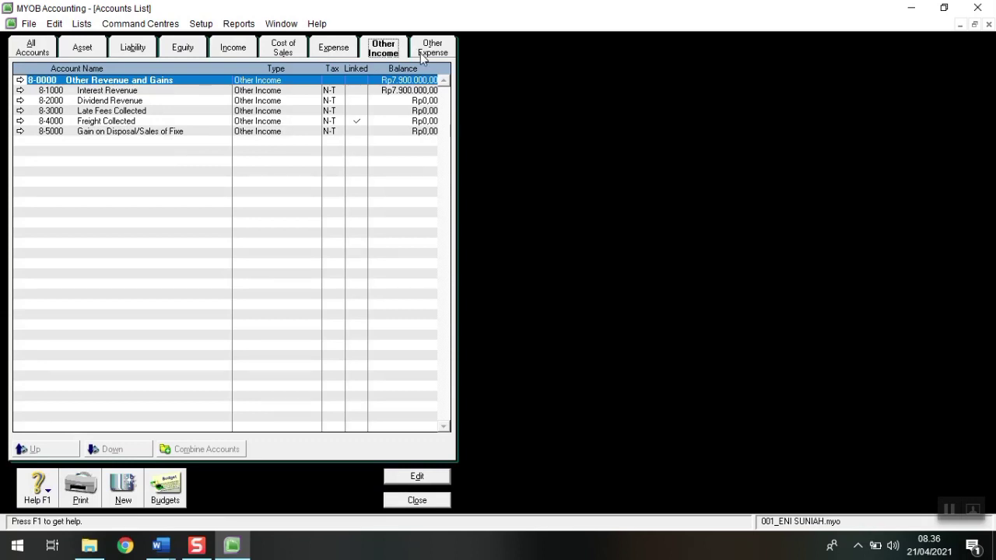
click(423, 56)
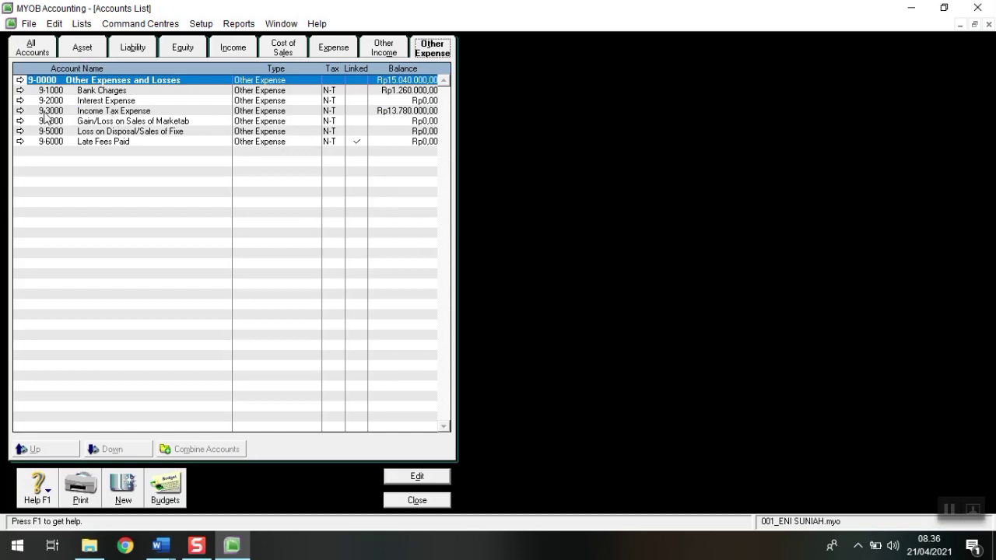
click(82, 51)
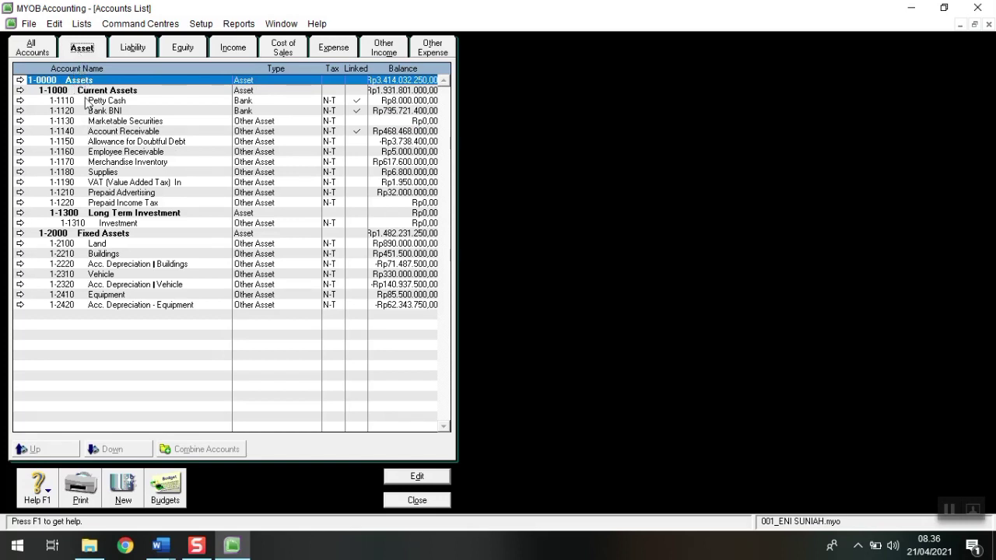
click(121, 50)
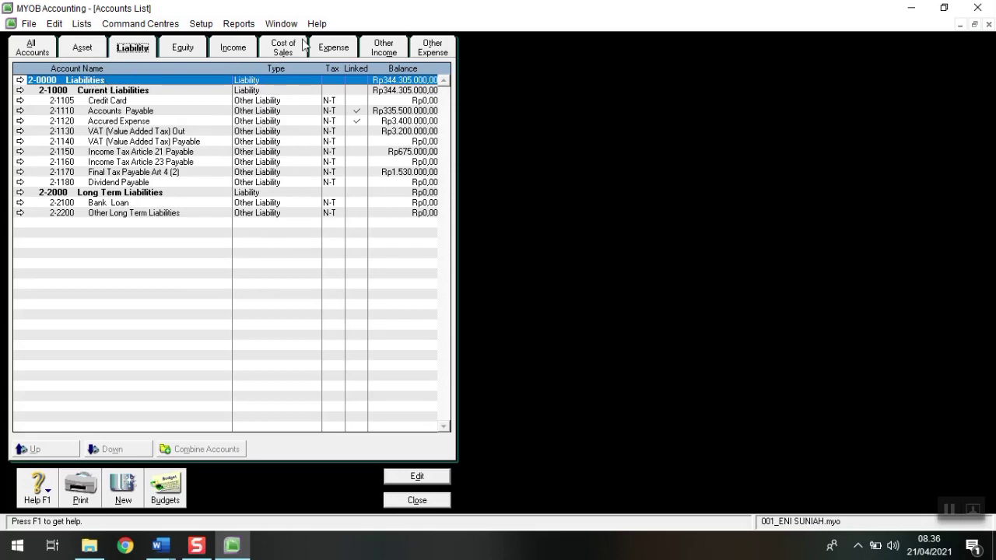
click(334, 50)
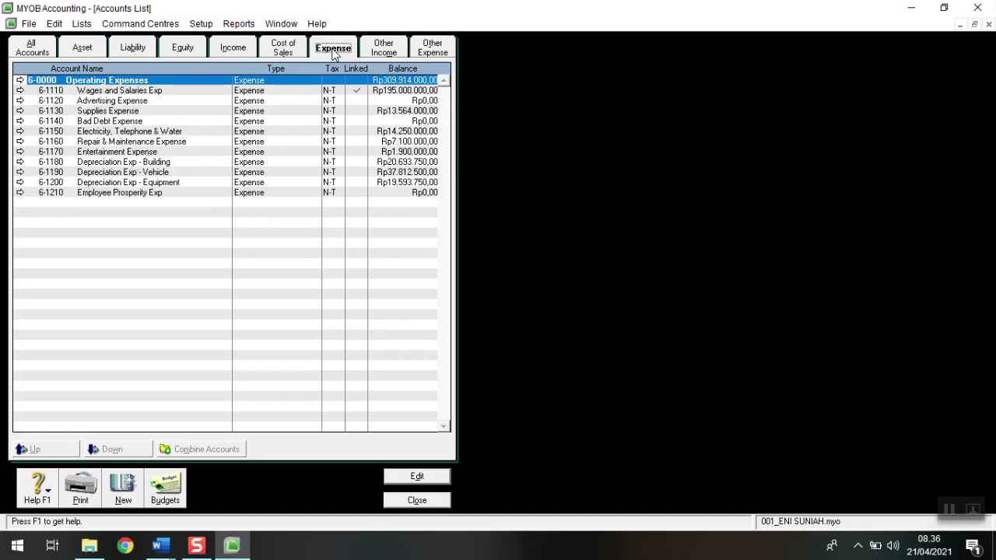
click(83, 49)
click(123, 48)
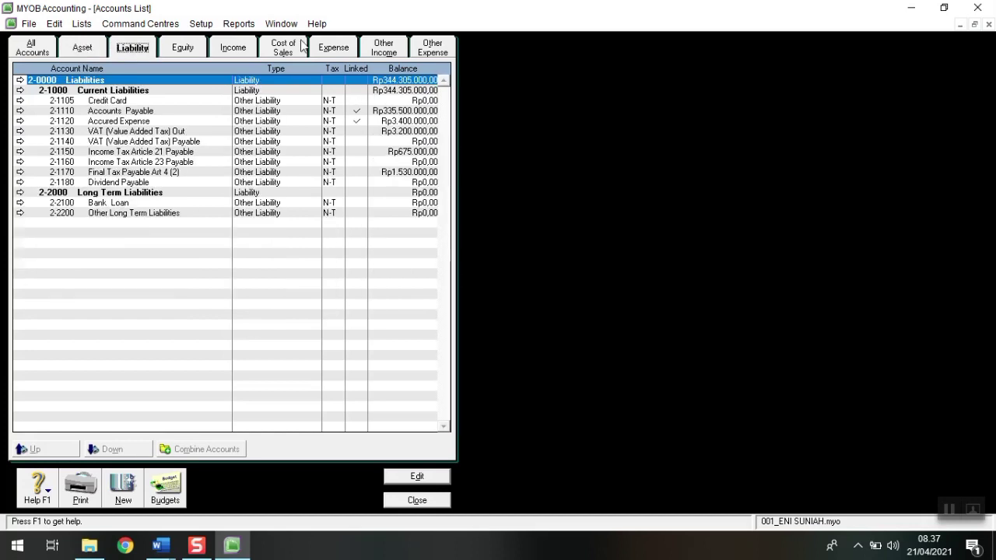
click(324, 50)
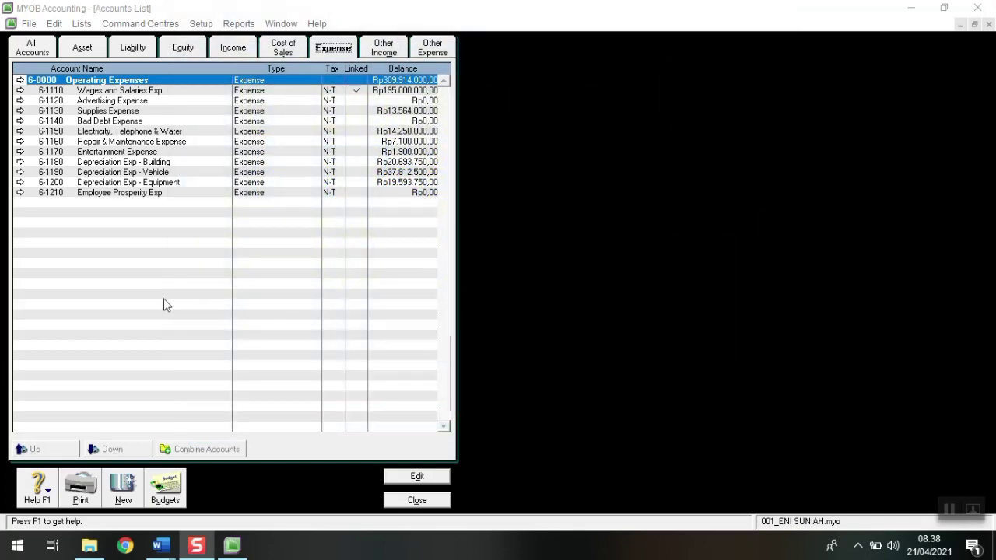
click(168, 49)
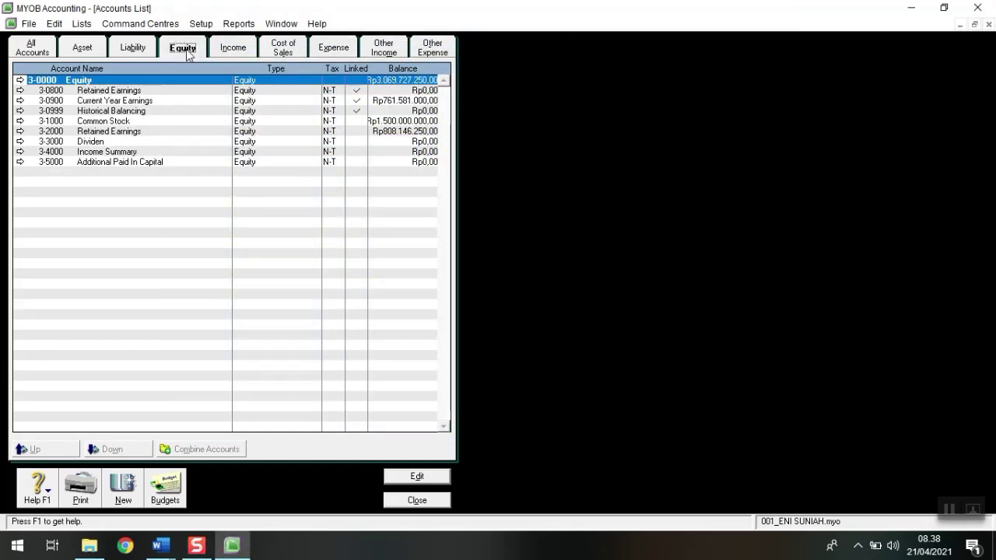
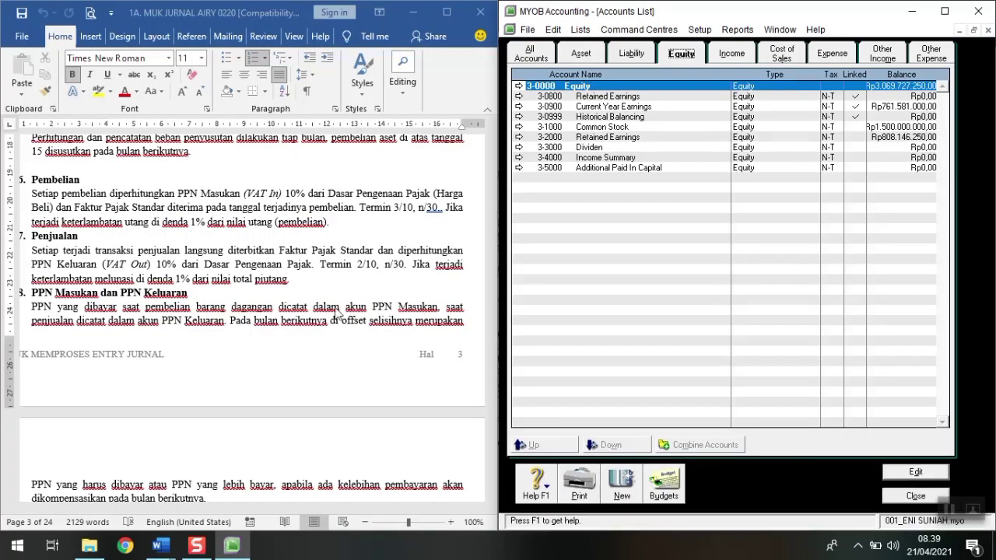
Step: Zero the opening balance of the duplicate 3-2000 Retained Earnings account and delete it
scroll(433, 305, down, 3)
drag(490, 179, 488, 244)
scroll(222, 393, down, 3)
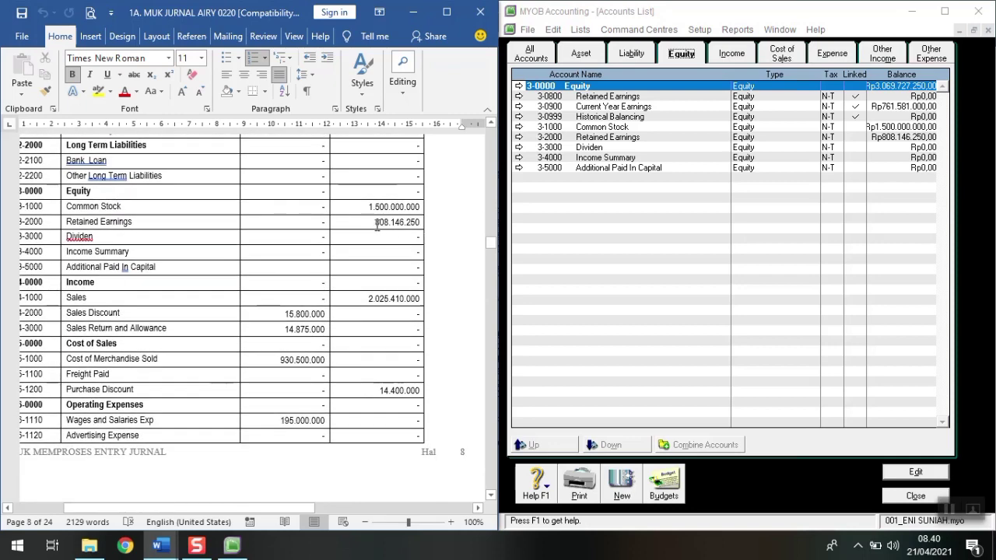
double_click(563, 140)
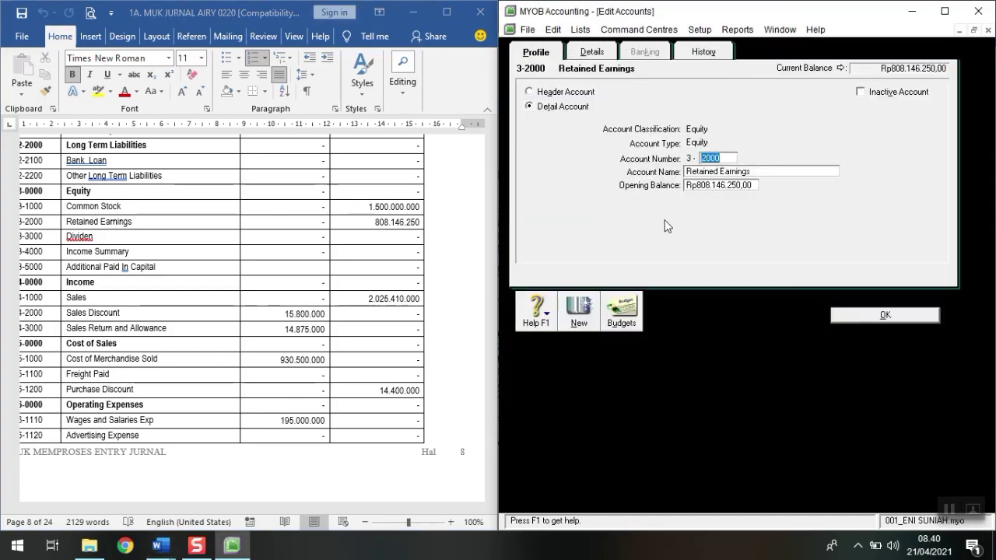
click(714, 189)
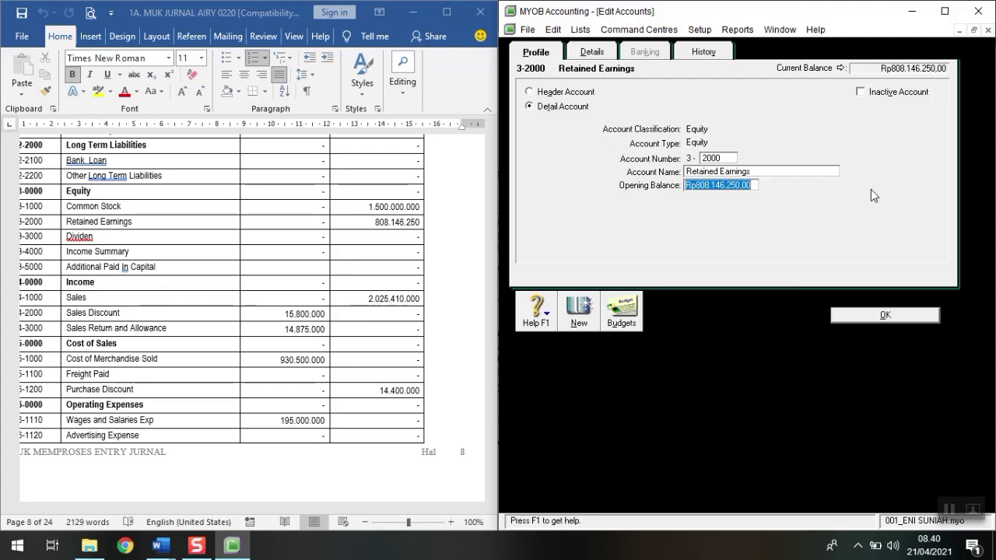
text(0)
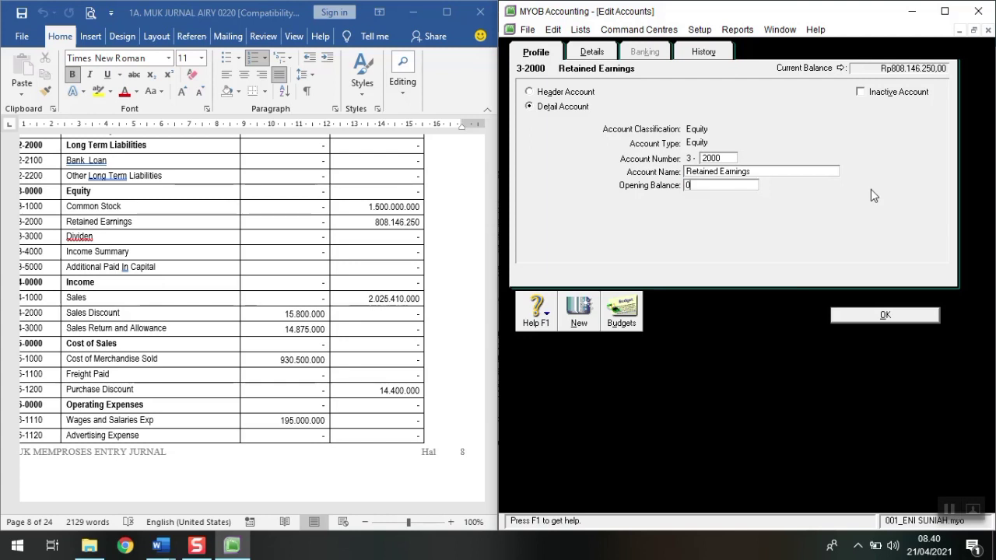
key(Tab)
click(553, 29)
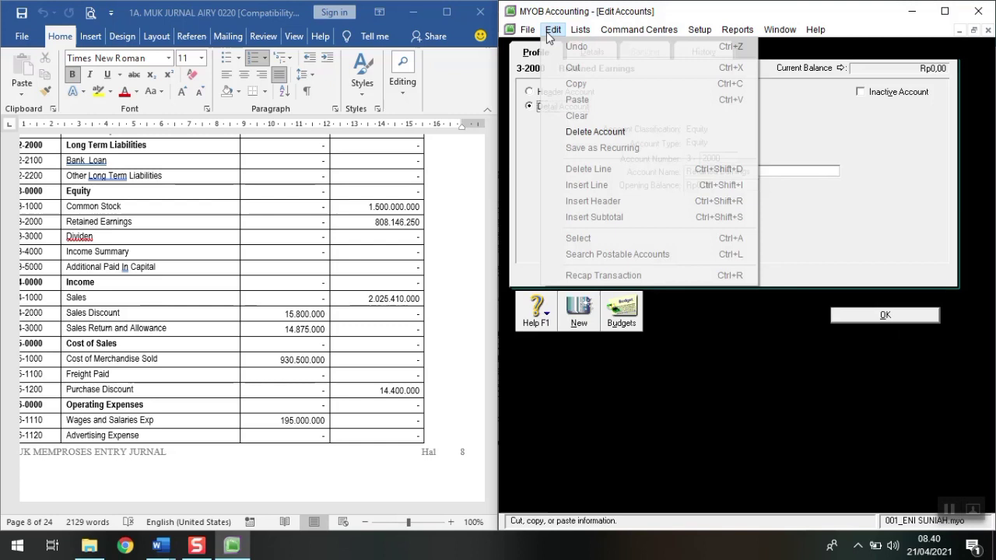
click(596, 131)
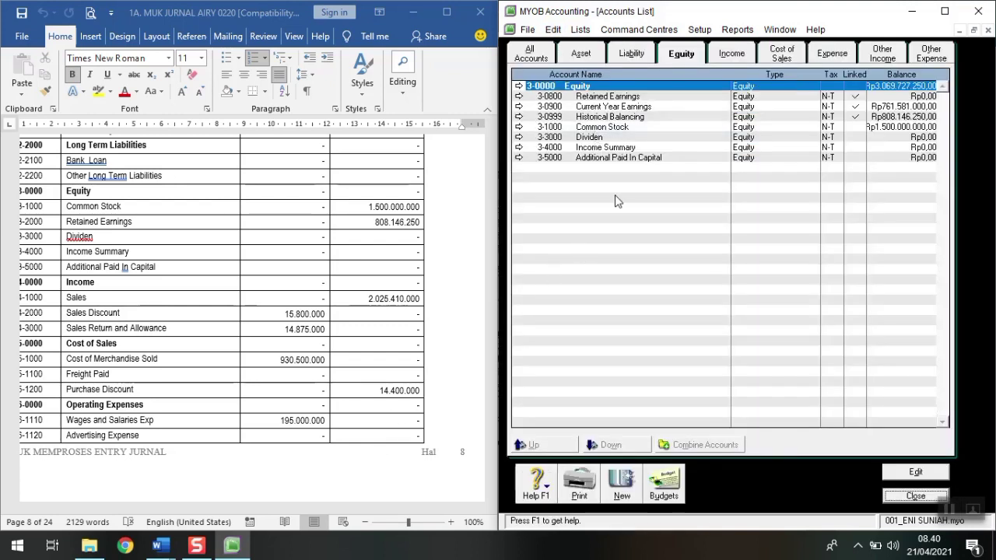
Step: Renumber 3-0800 Retained Earnings to 3-2000 with an Rp808.146.250,00 opening balance
click(637, 95)
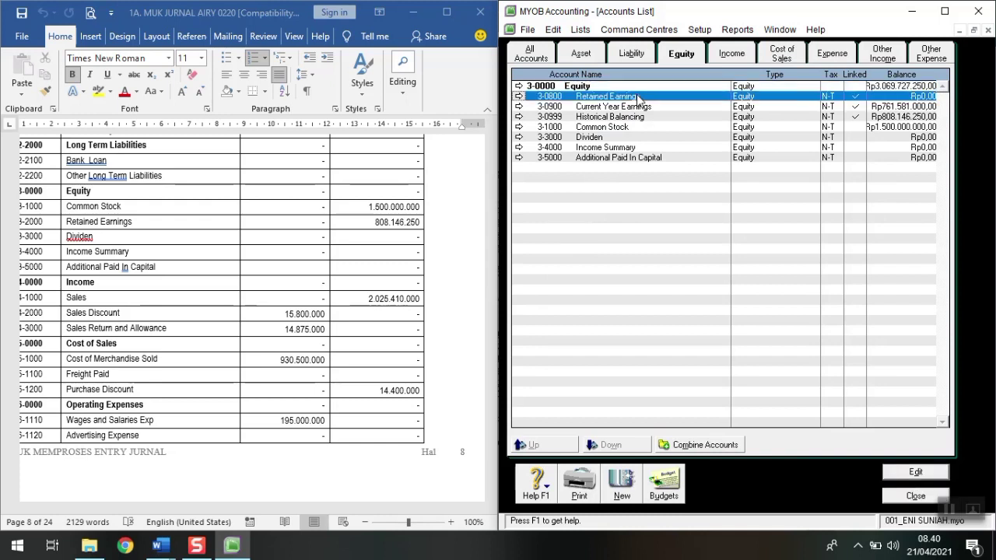
double_click(636, 95)
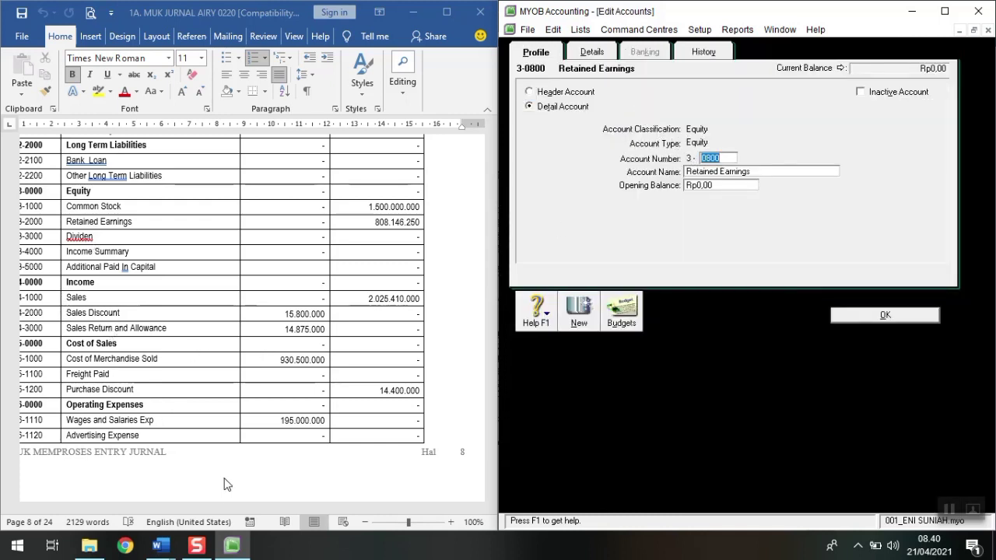
click(379, 508)
drag(310, 511, 293, 511)
click(734, 160)
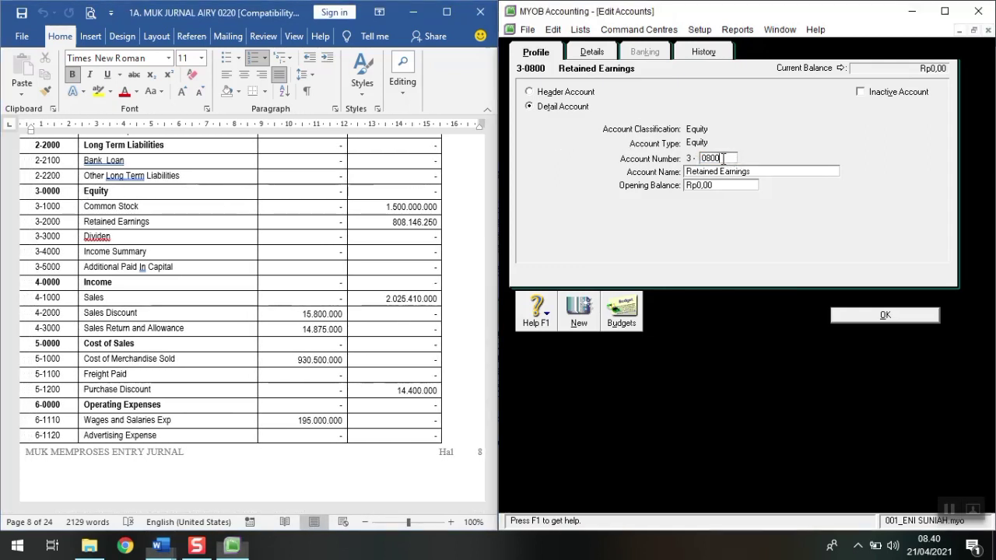
drag(734, 160, 700, 158)
text(2000)
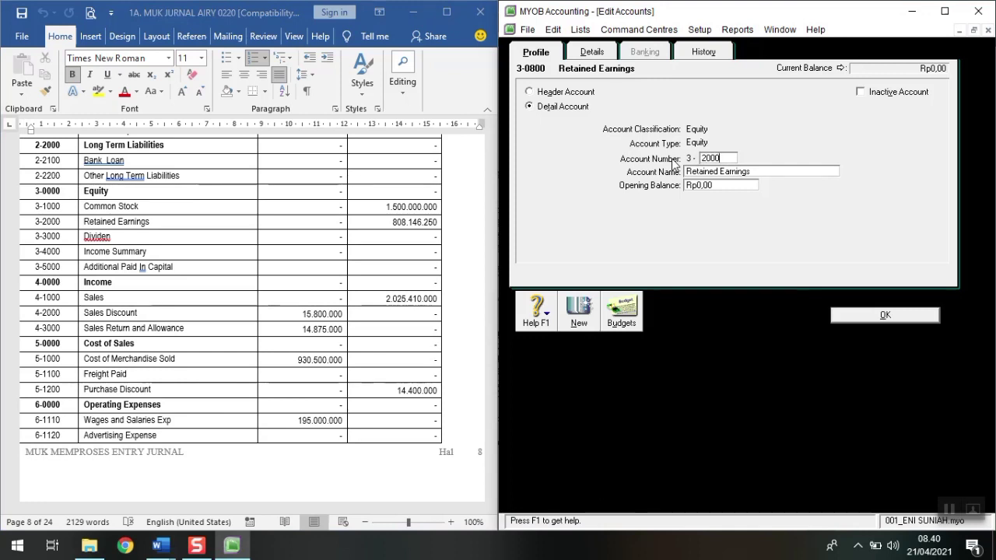
key(Tab)
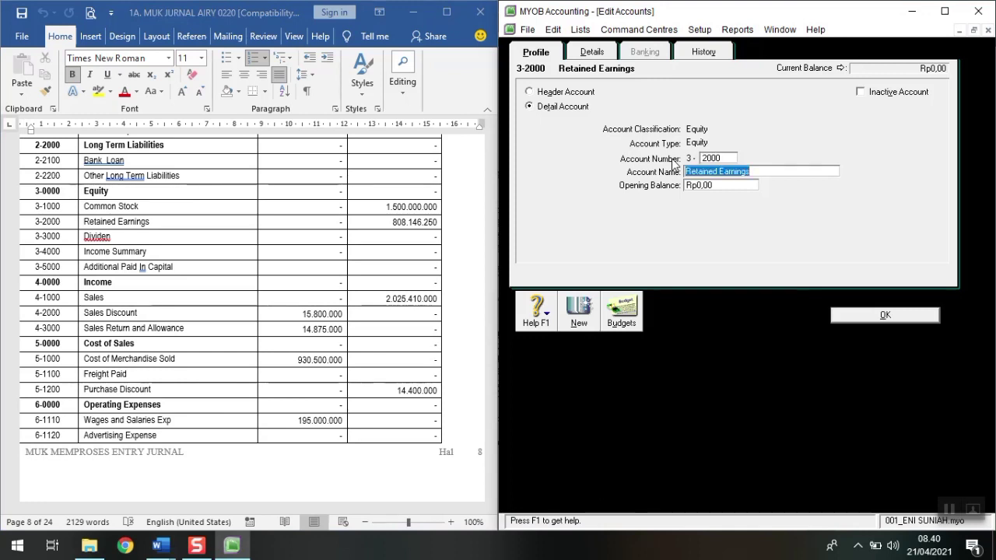
key(Tab)
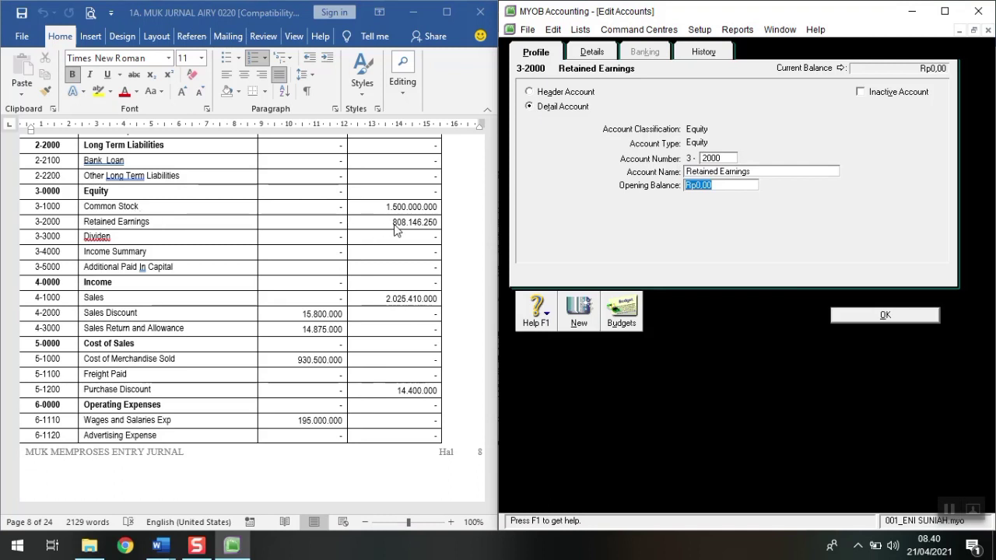
text(8)
text(08.146.)
text(25)
text(0)
key(Tab)
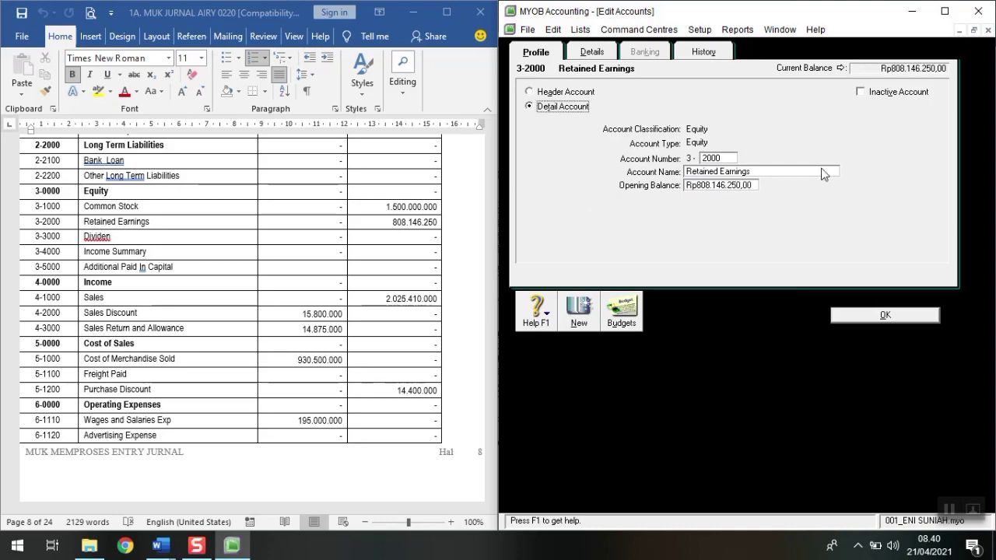
click(865, 316)
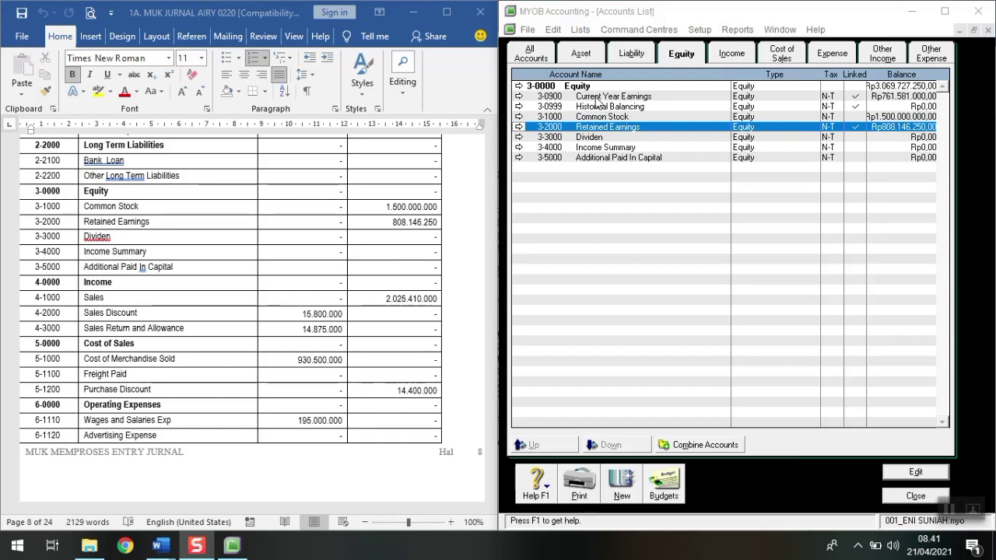
click(590, 148)
Step: Delete the 3-4000 Income Summary account
double_click(589, 149)
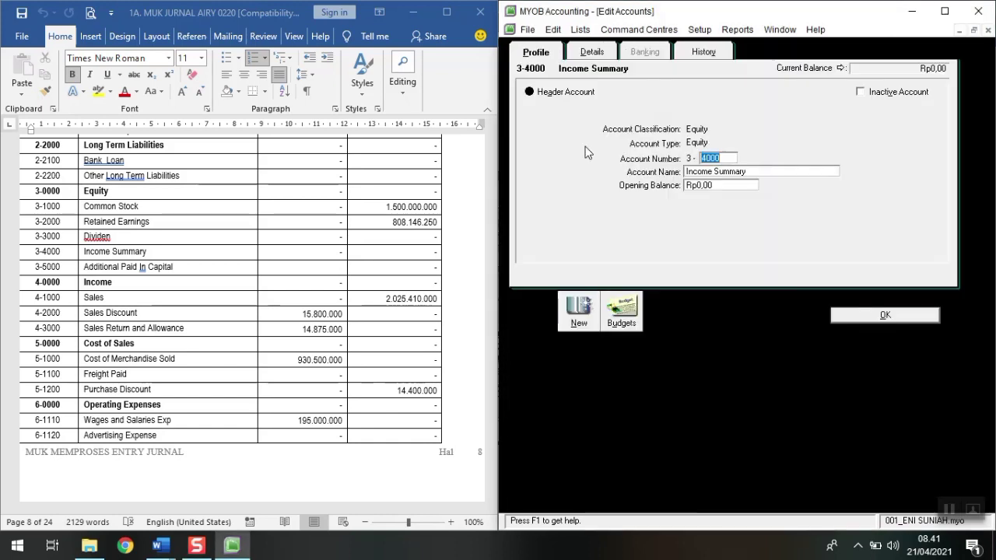
click(554, 30)
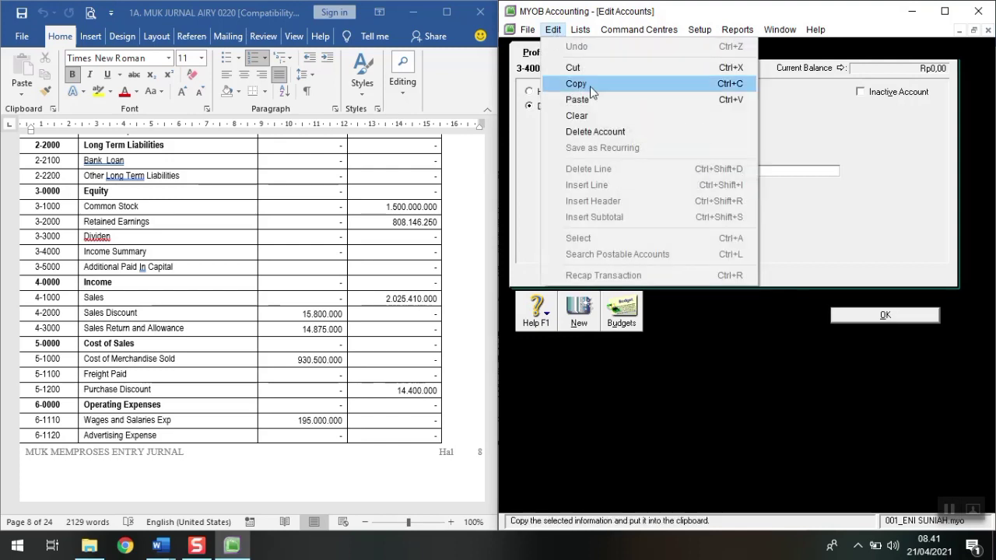
click(611, 132)
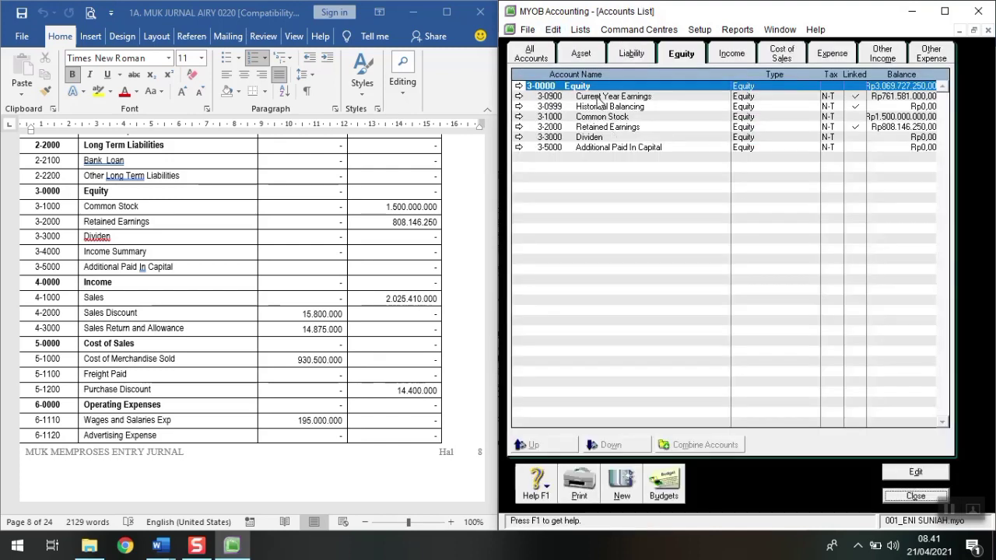
Step: Renumber Current Year Earnings from 3-0900 to 3-4000 and close the Accounts List
double_click(597, 99)
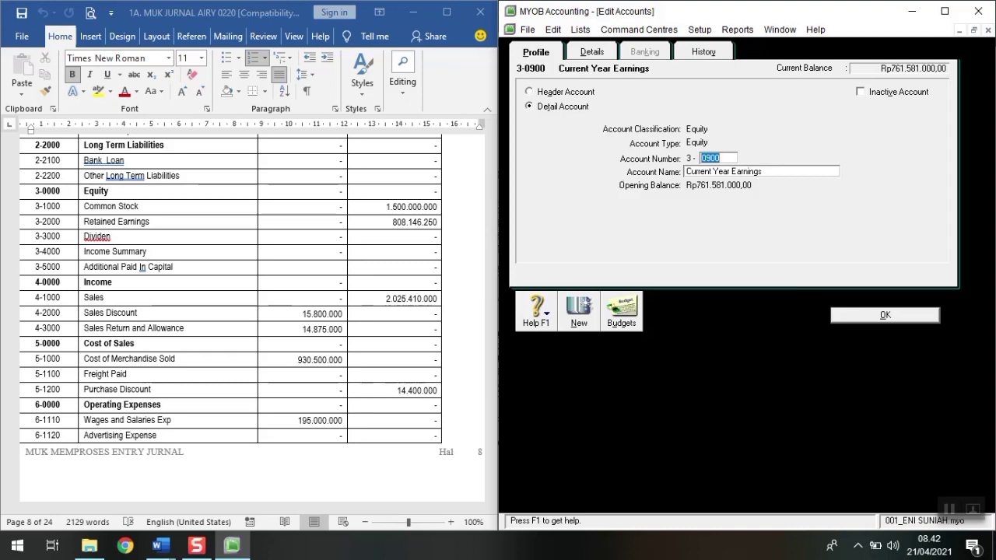
text(4000)
click(851, 322)
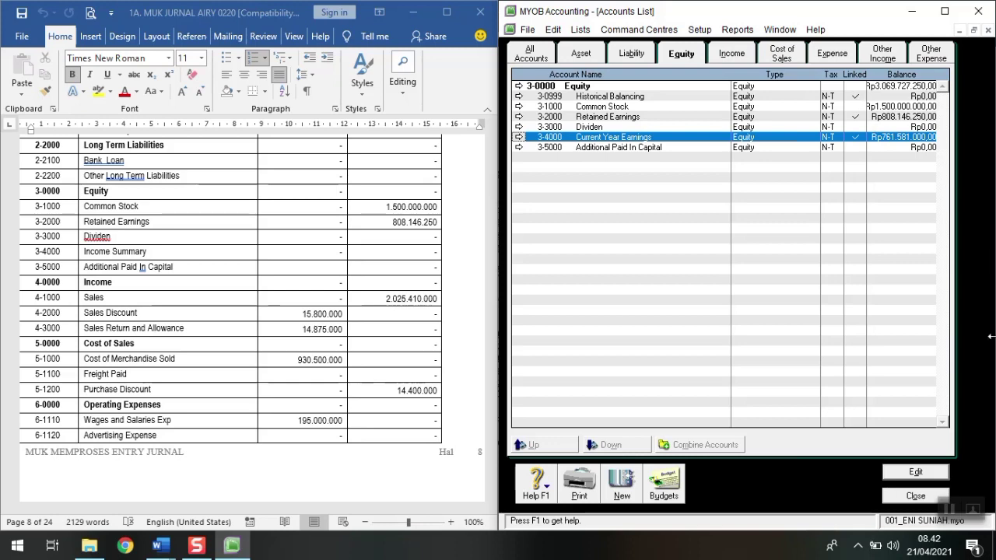
click(920, 497)
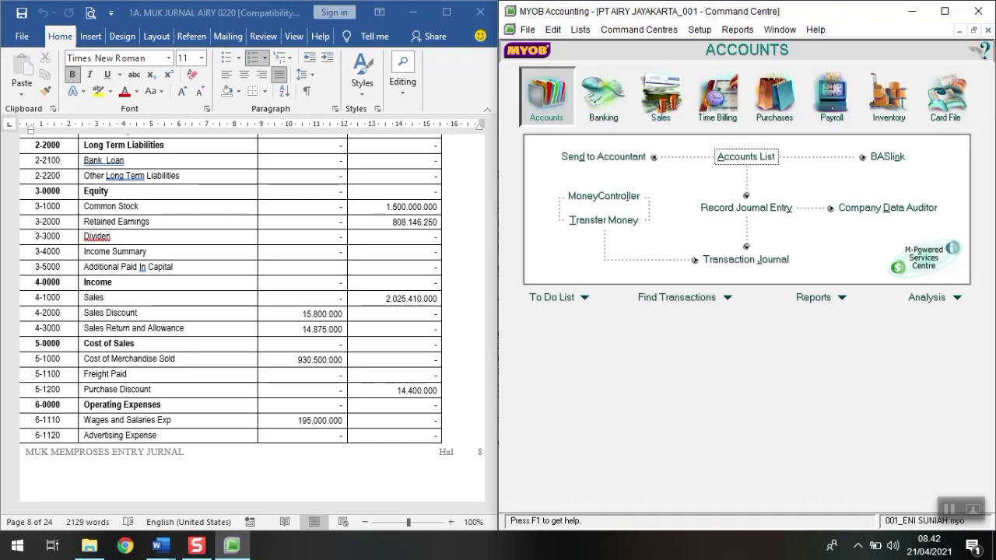
Step: Maximize MYOB and launch the Sales section of the Easy Setup Assistant
click(945, 11)
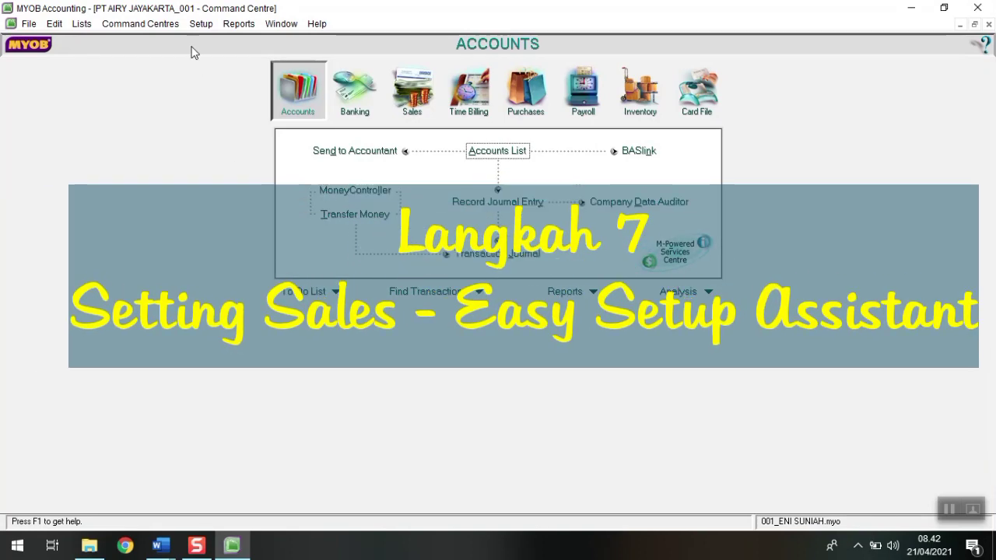
click(201, 23)
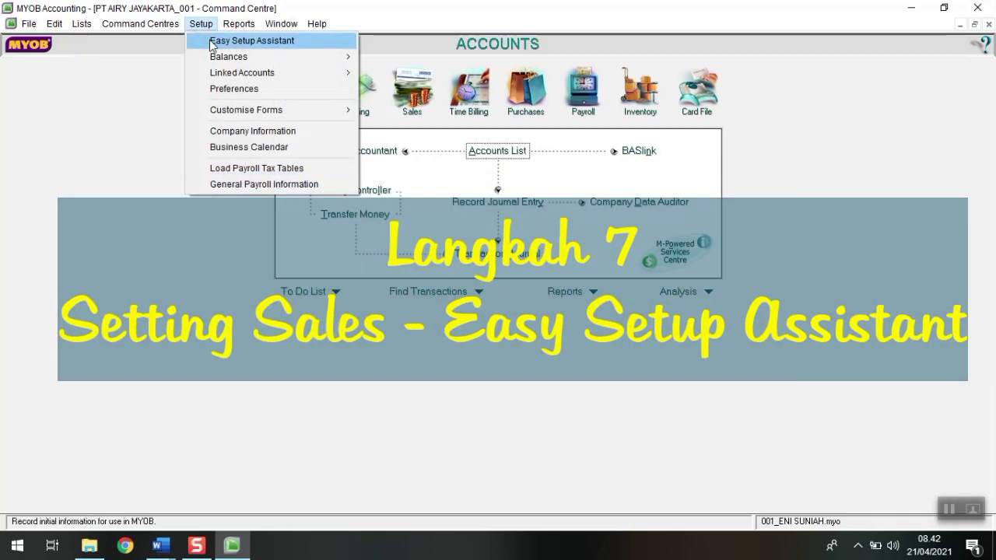
click(212, 41)
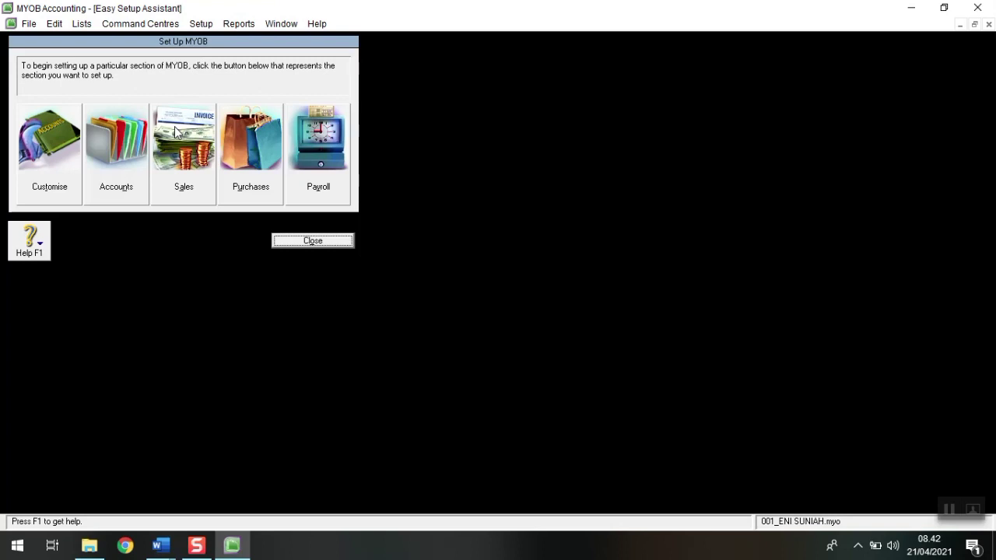
click(184, 183)
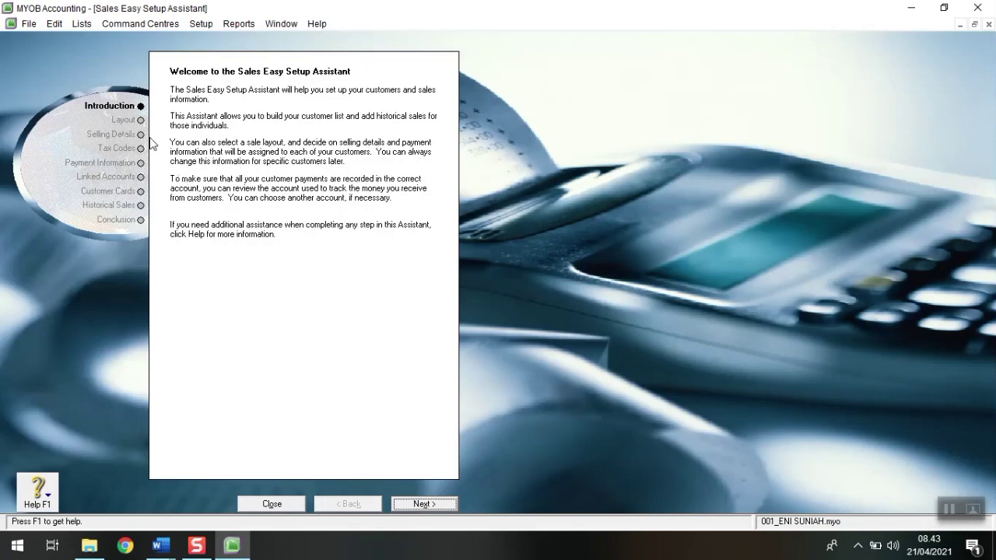
Step: Place MYOB beside the reference document and choose Item as the default sale layout
key(super+Right)
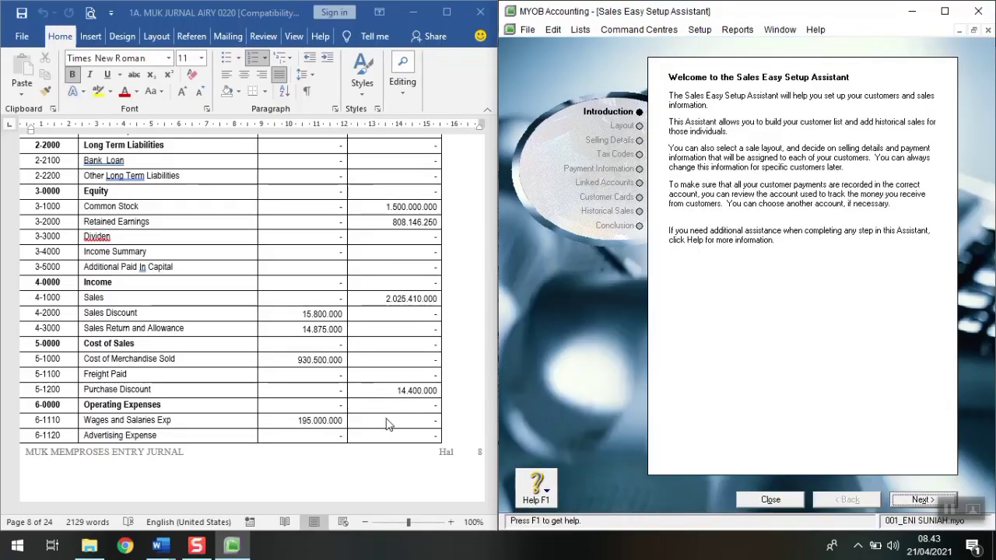
click(475, 348)
drag(493, 242, 490, 166)
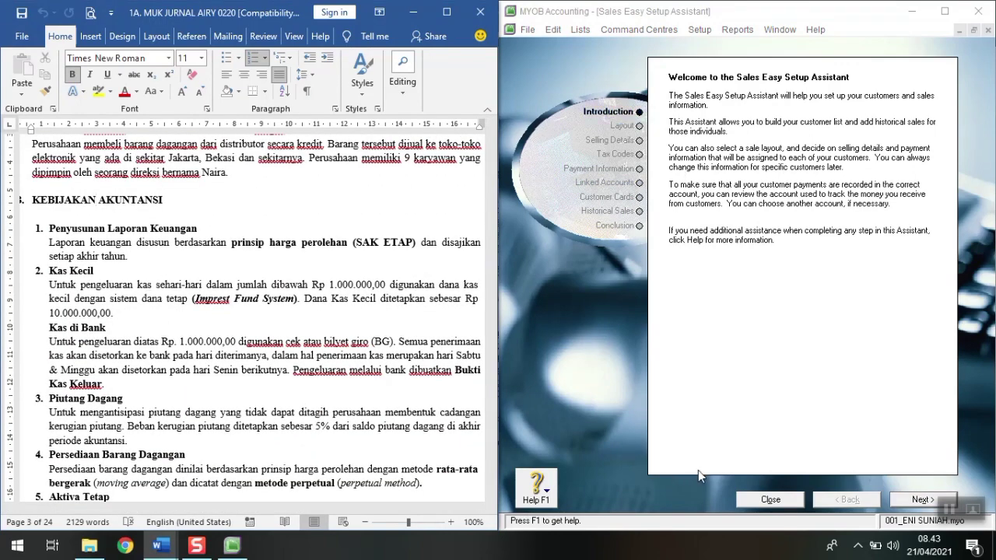
click(915, 499)
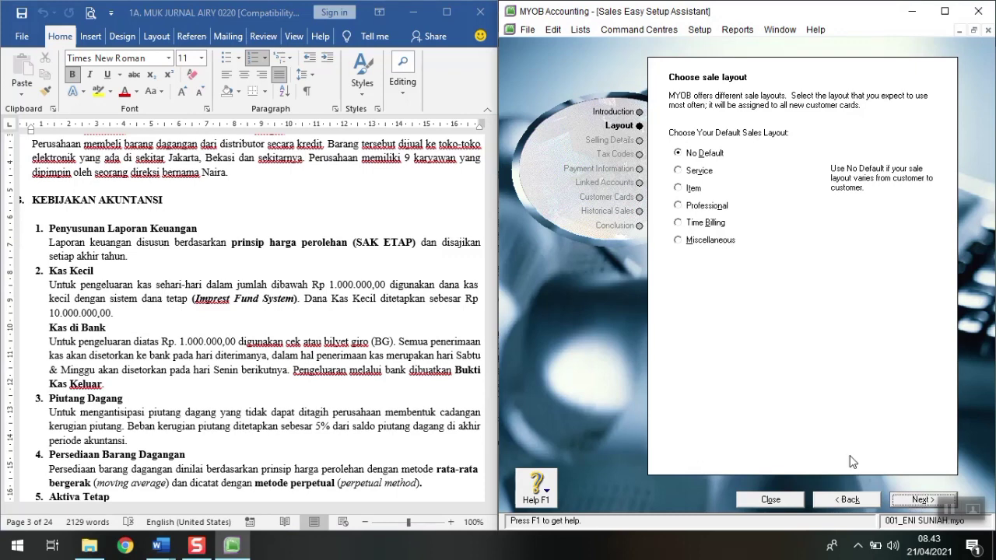
click(692, 190)
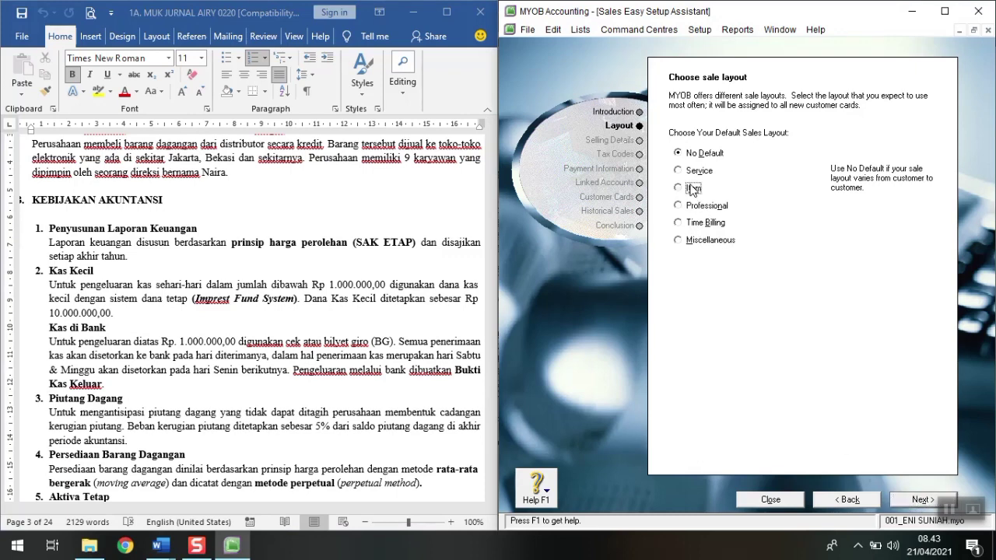
click(915, 502)
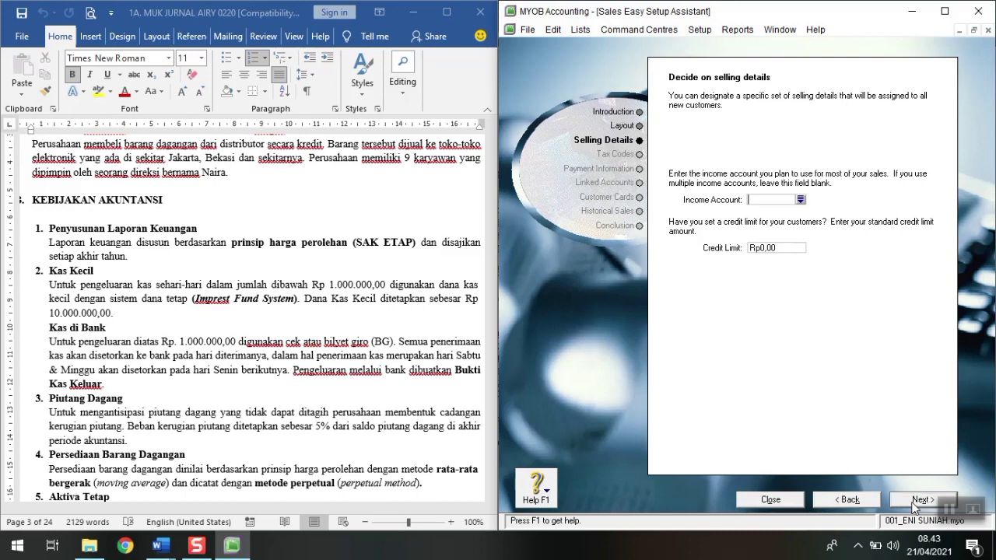
Step: Set 4-1000 Sales as the income account and N-T as the freight tax code
click(800, 201)
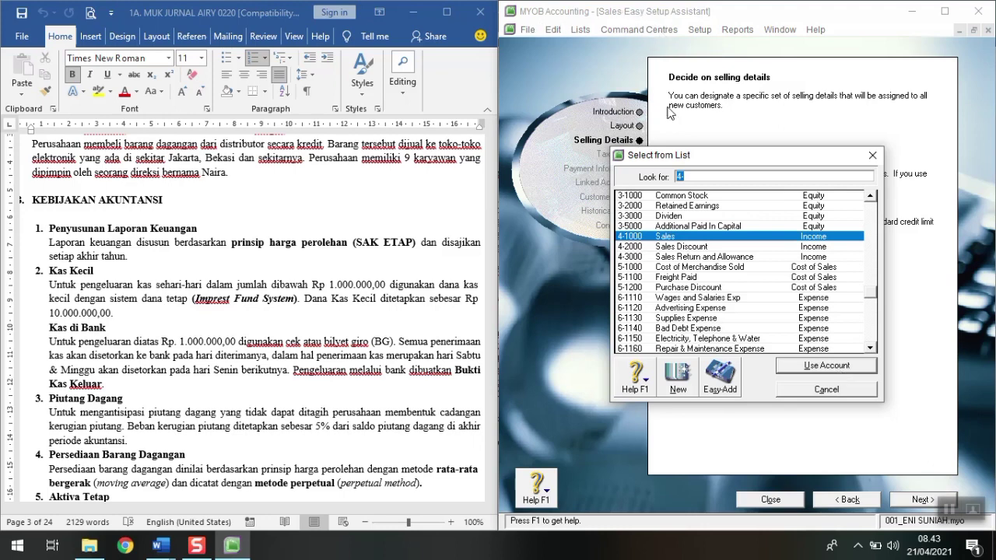
click(814, 367)
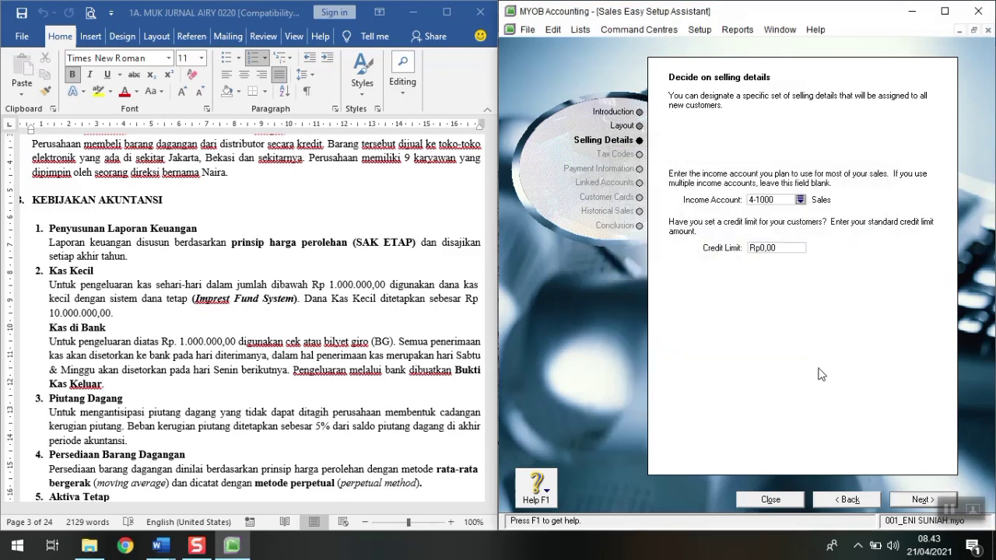
click(901, 502)
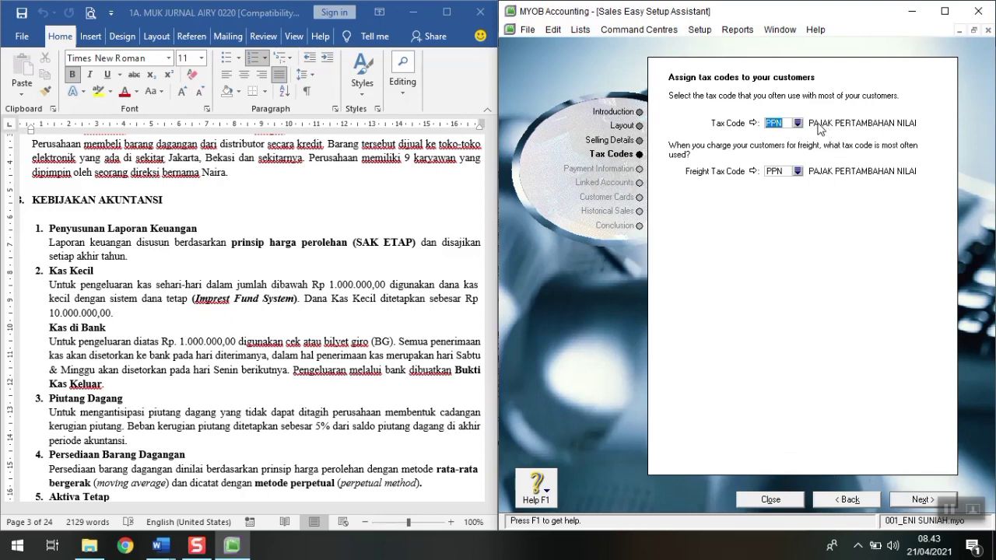
click(780, 175)
text(N-T)
key(Tab)
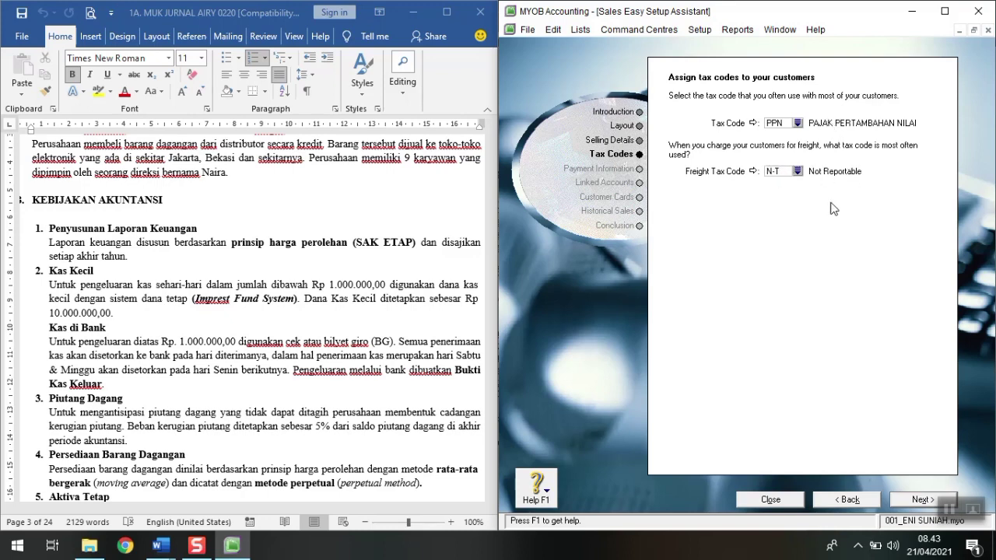
click(917, 501)
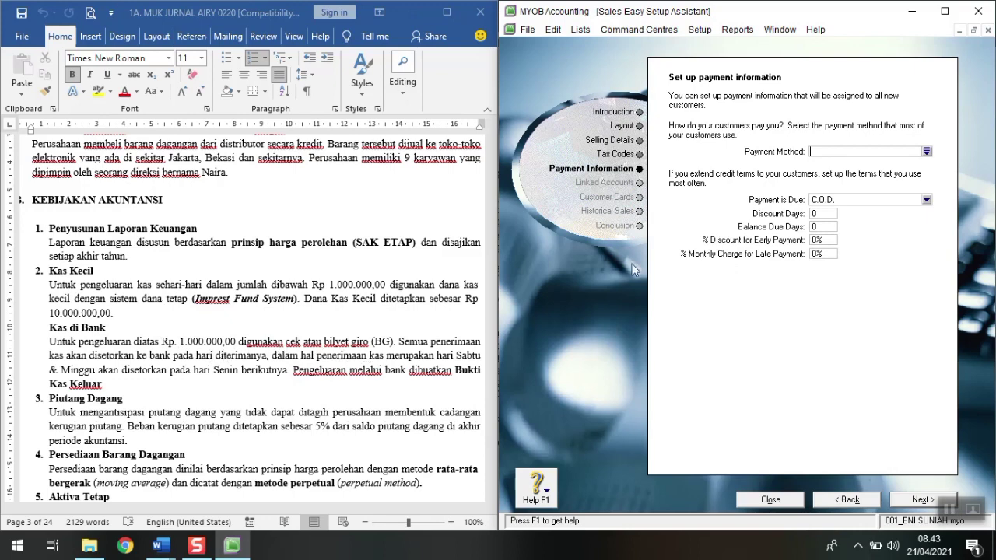
Step: Set Cheque as the default customer payment method
click(926, 152)
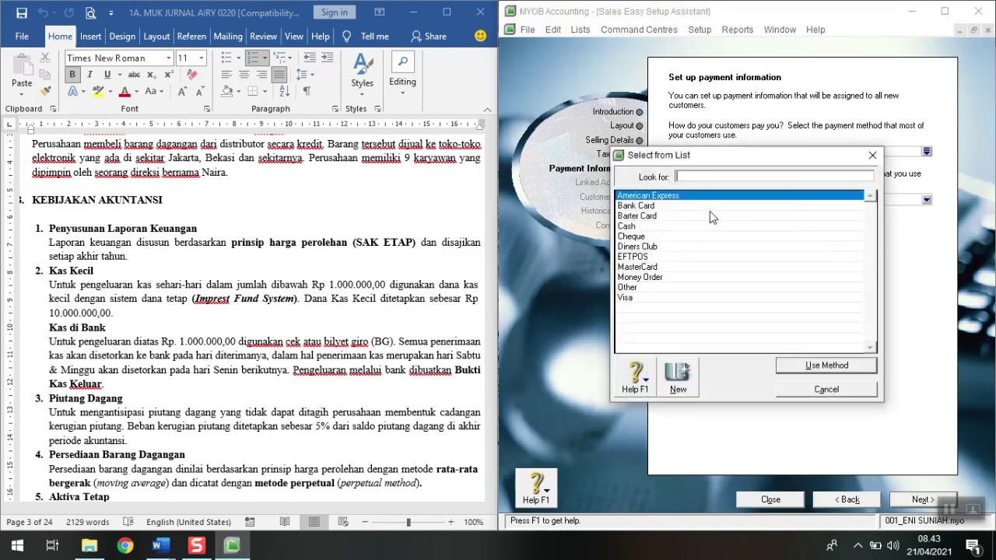
click(640, 237)
click(827, 367)
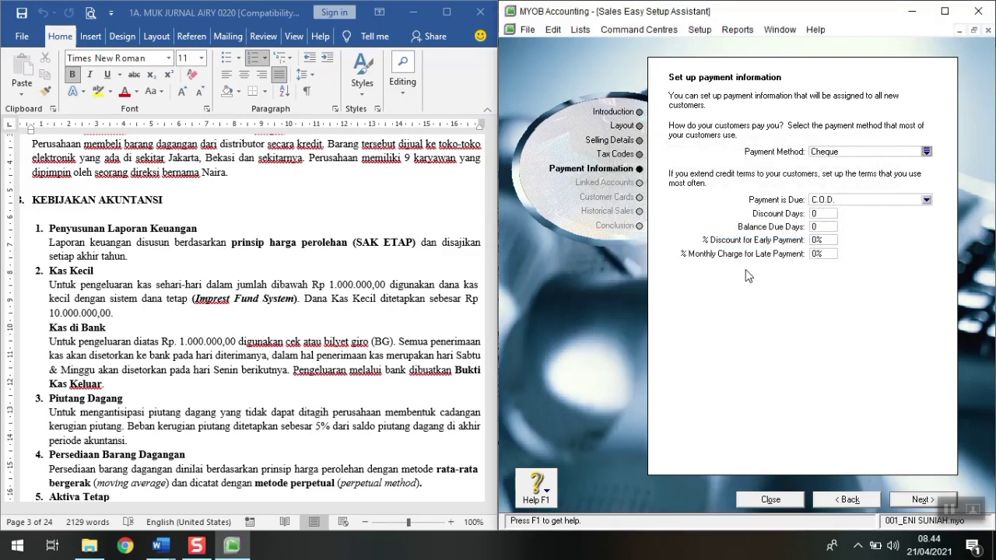
scroll(278, 370, down, 4)
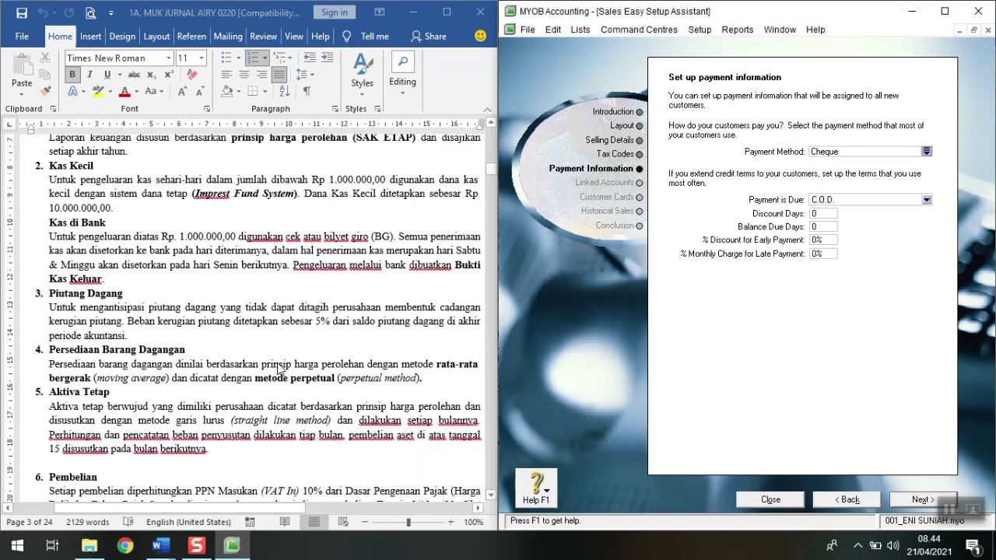
scroll(279, 370, down, 3)
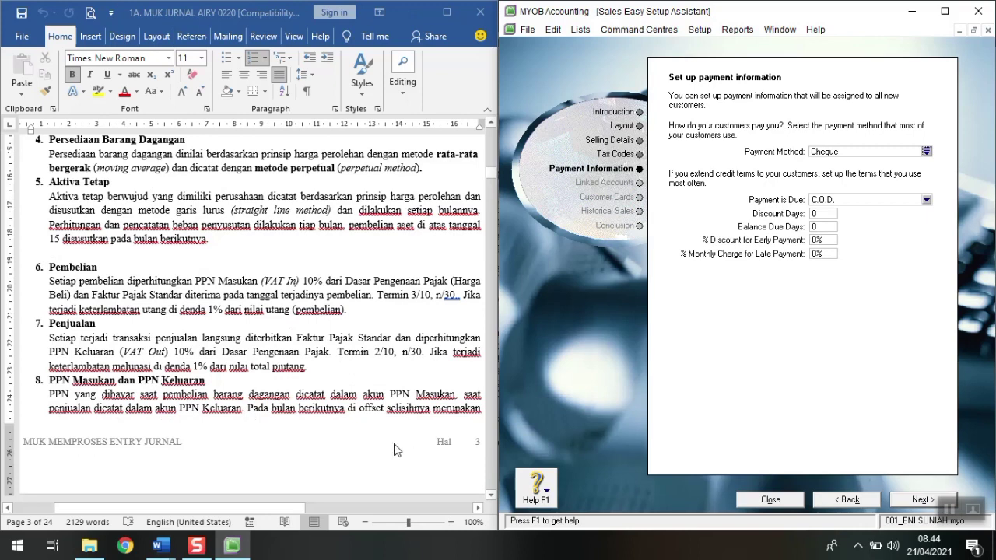
click(365, 527)
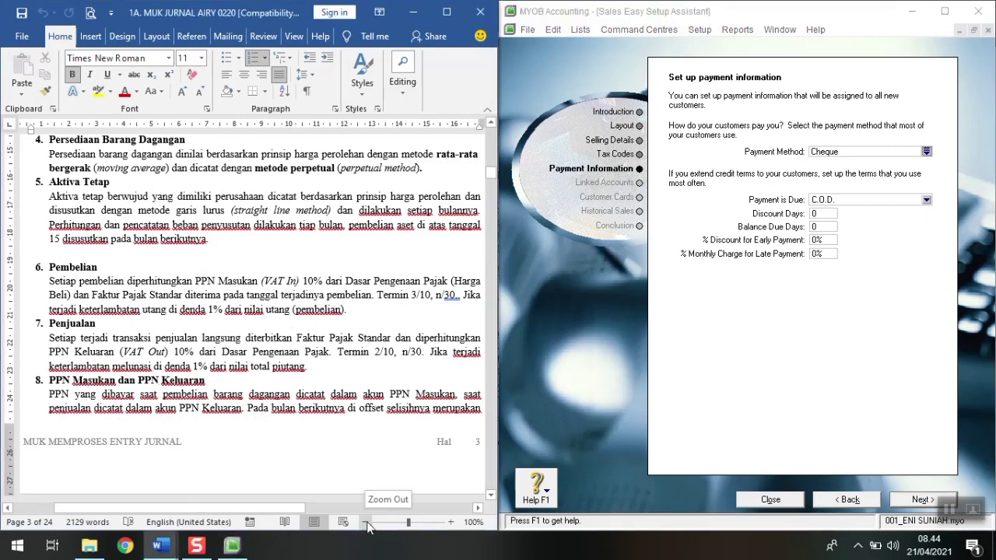
click(366, 525)
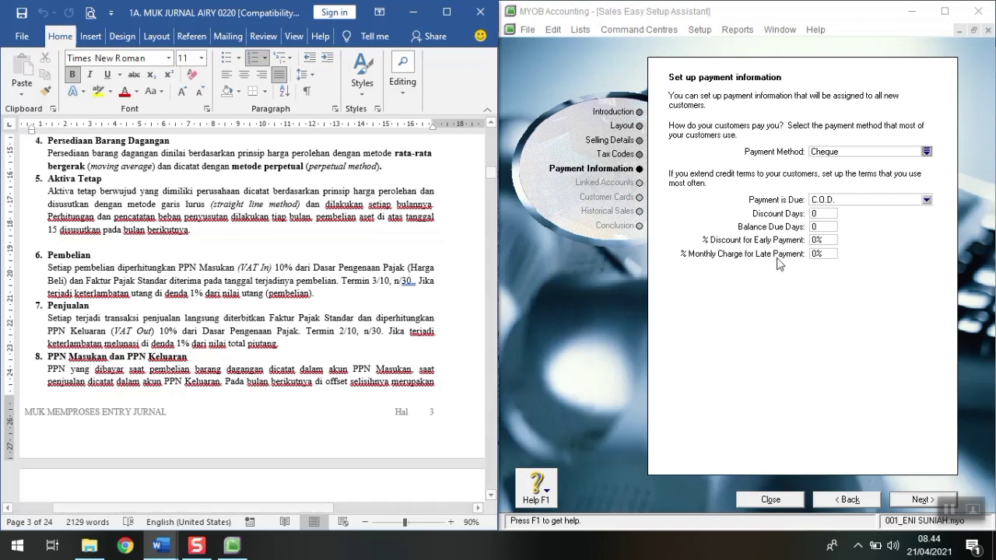
Step: Set terms due in a given number of days: 2% discount in 10 days, net 30, 1% monthly late charge
click(841, 200)
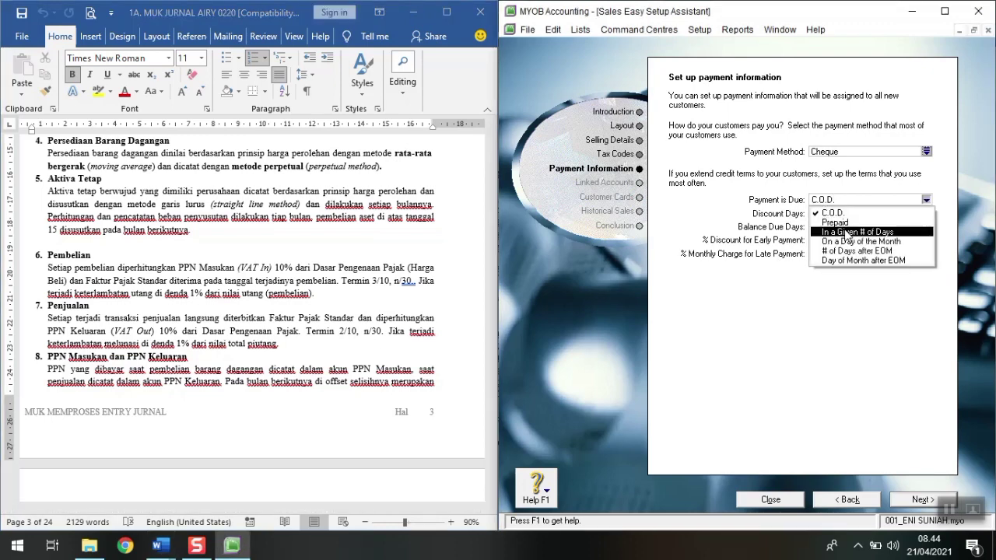
click(847, 232)
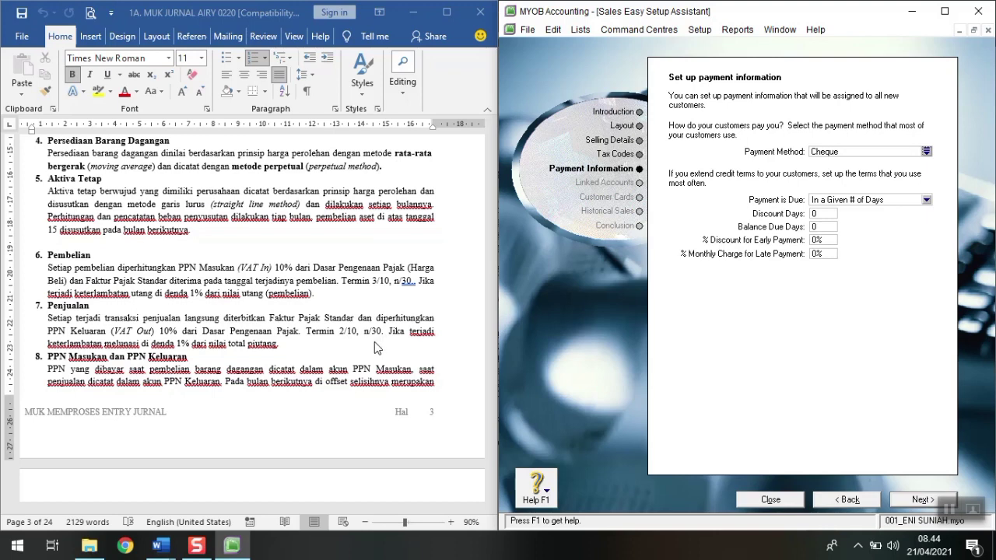
click(826, 214)
click(815, 228)
click(817, 239)
text(2)
key(Tab)
key(Tab)
click(814, 255)
text(1)
key(Tab)
Step: Keep 1-1120 Bank BNI as the receipts account and advance to Customer Cards
click(918, 501)
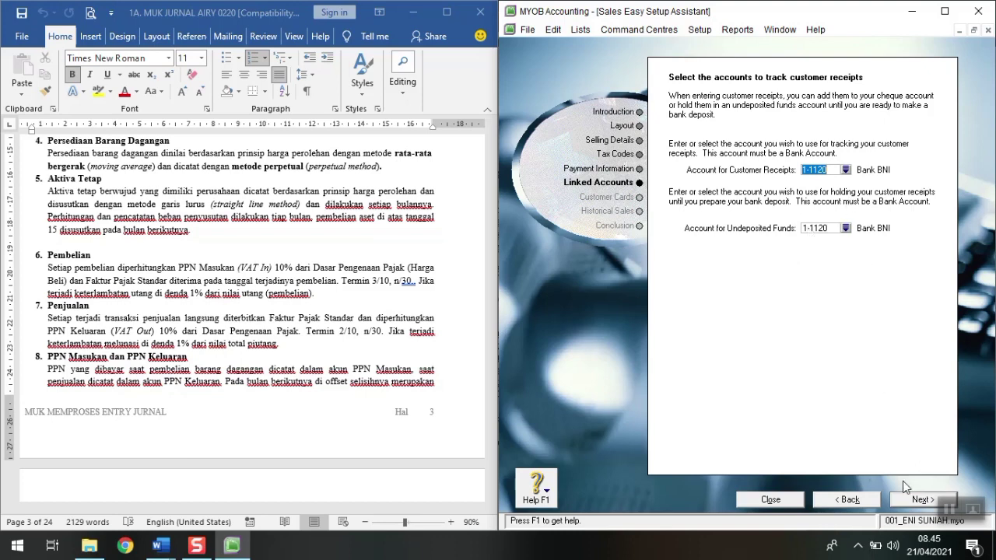
click(905, 502)
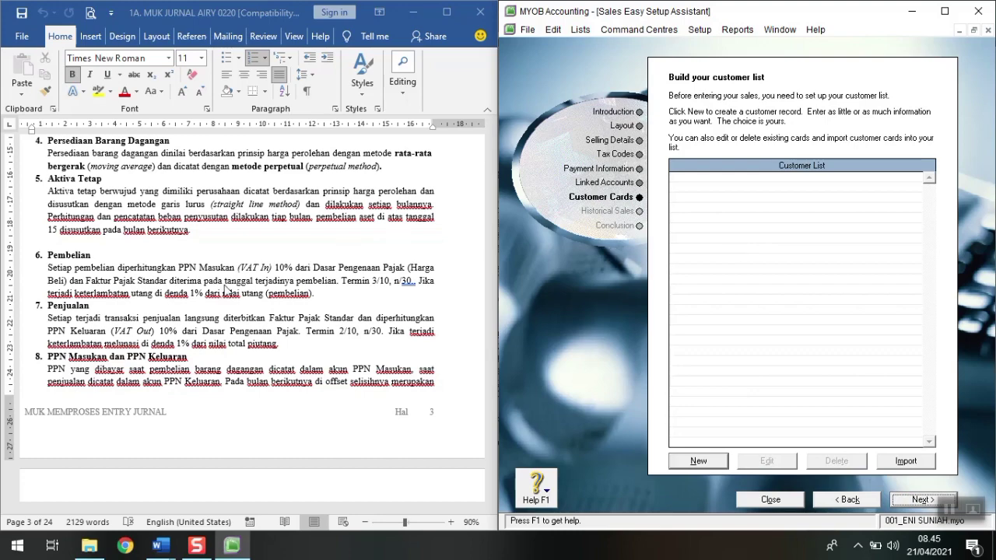
Step: Scroll the reference to the Account Receivable table and start a new customer card
scroll(241, 406, down, 3)
scroll(242, 406, down, 8)
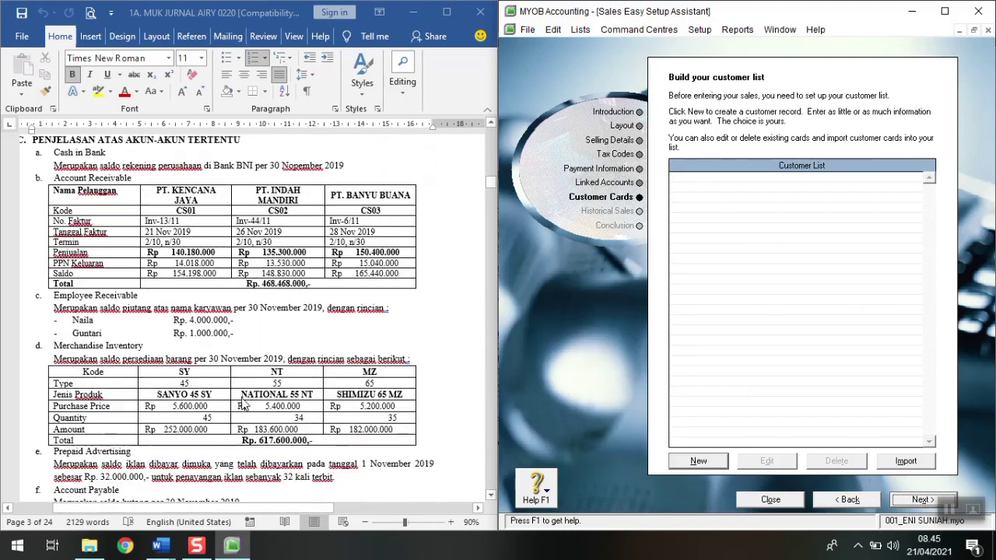
scroll(242, 402, down, 4)
scroll(243, 402, down, 1)
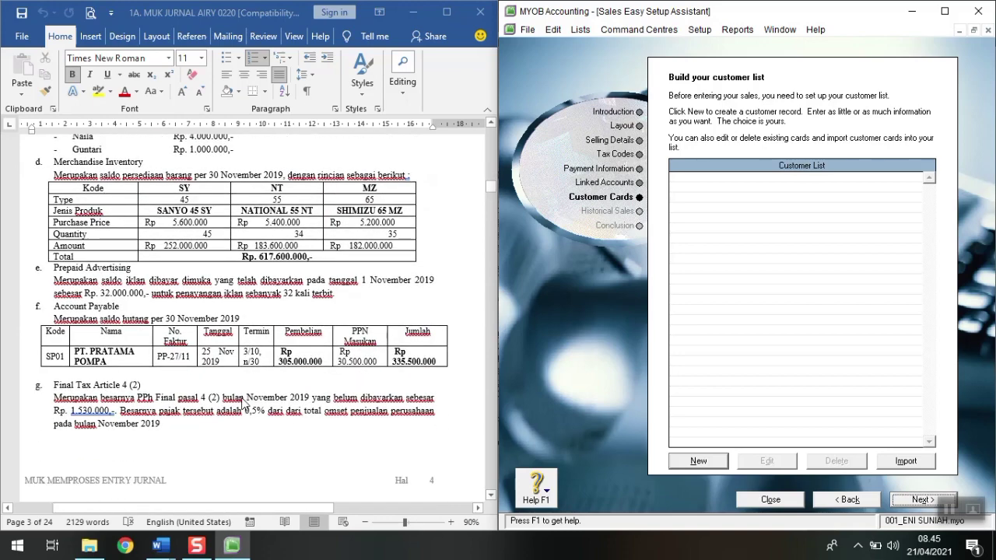
scroll(243, 402, up, 4)
scroll(243, 404, up, 2)
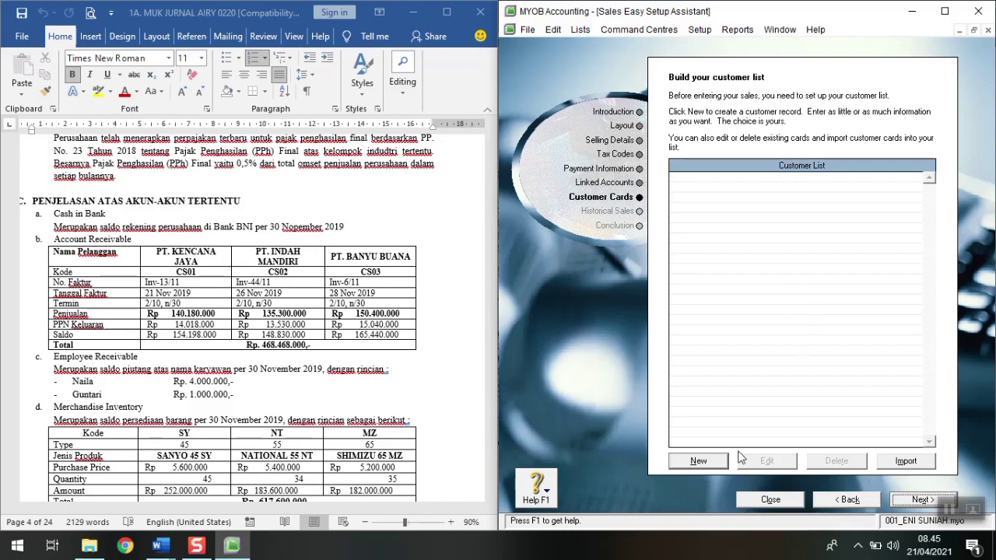
click(698, 461)
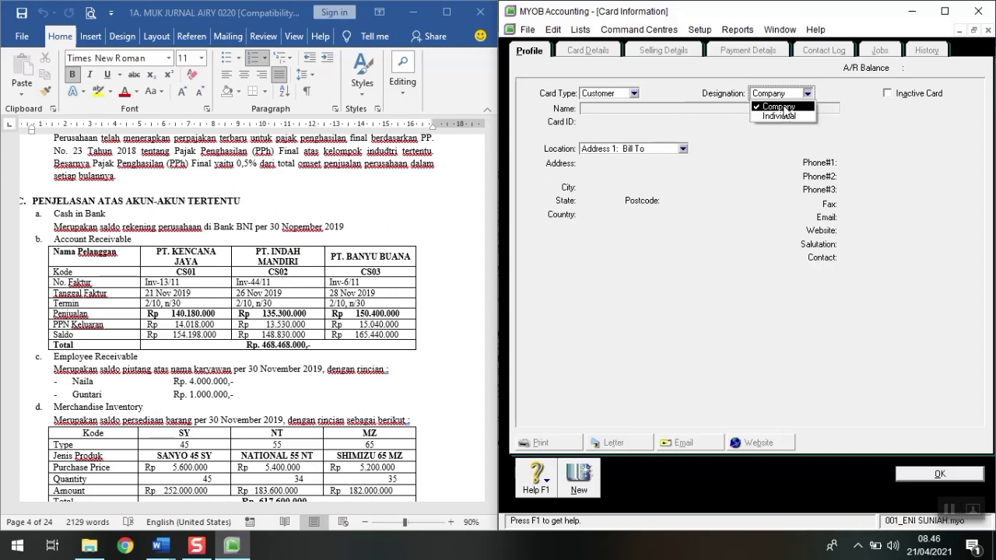
Step: Save company customer card PT KENCANA JAYA with card ID CS01 after reviewing its Selling and Payment Details
click(781, 107)
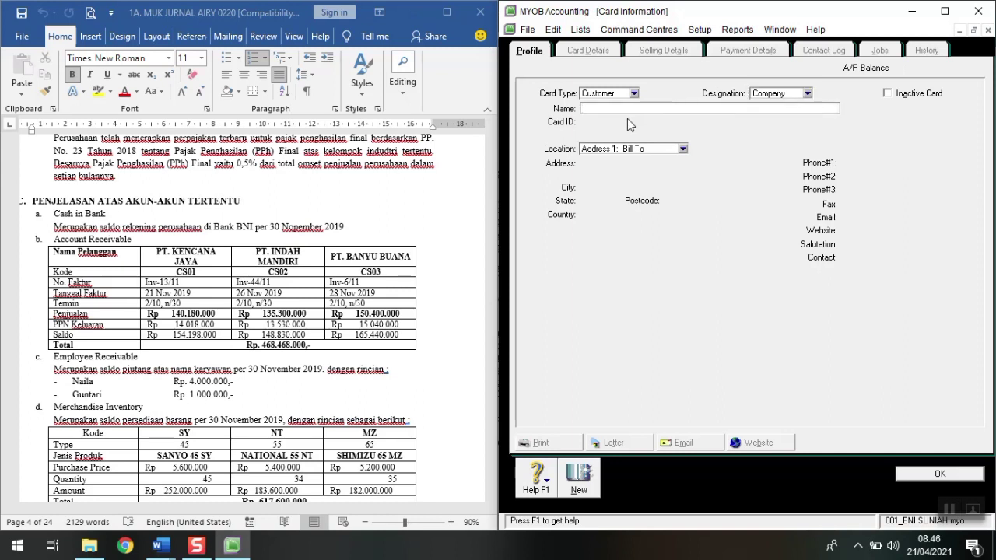
text(PT KENCANA JAYA)
key(Tab)
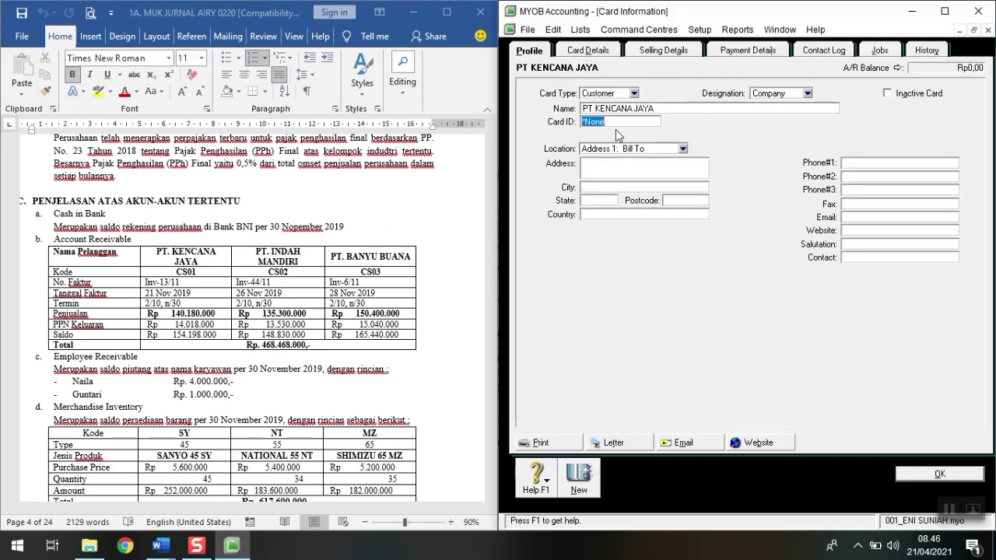
text(CS01)
click(651, 53)
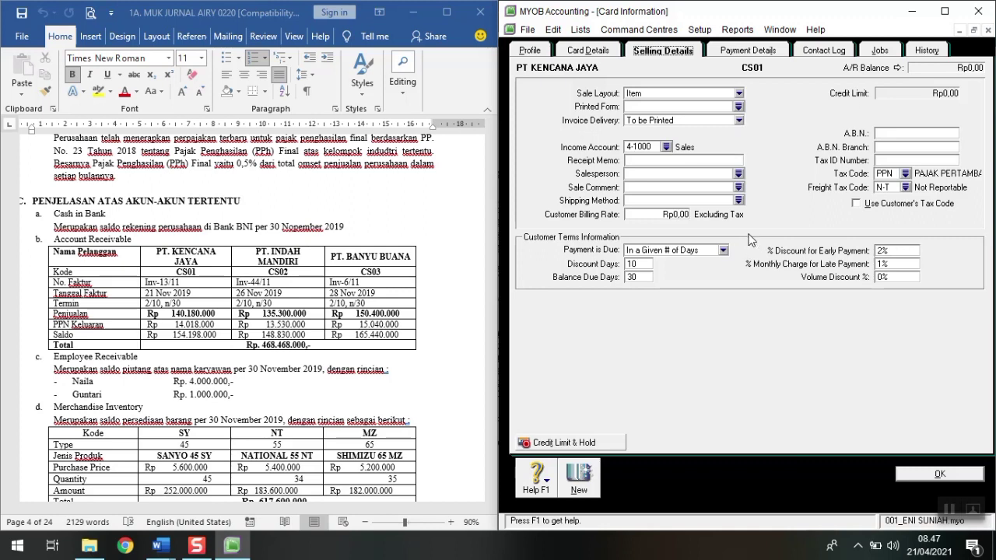
click(753, 51)
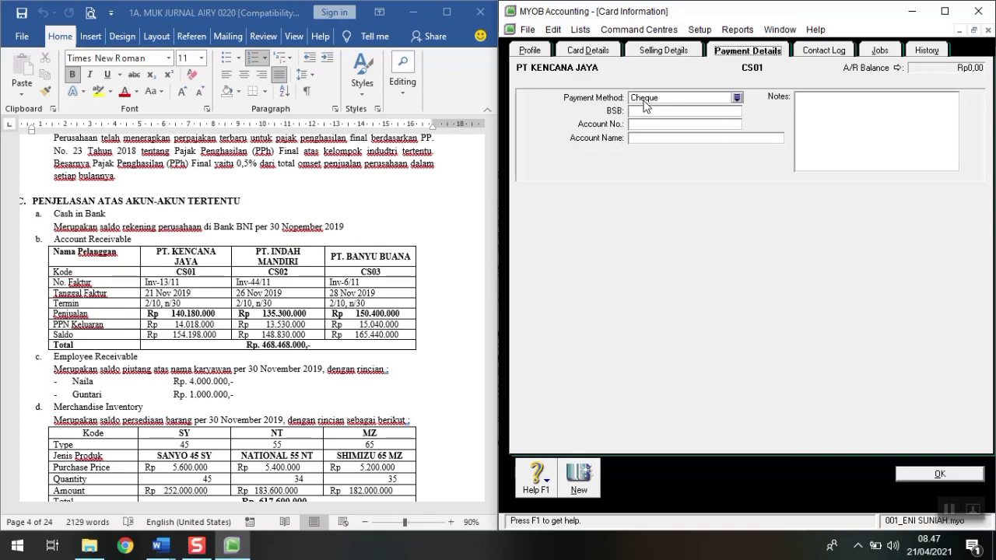
click(527, 50)
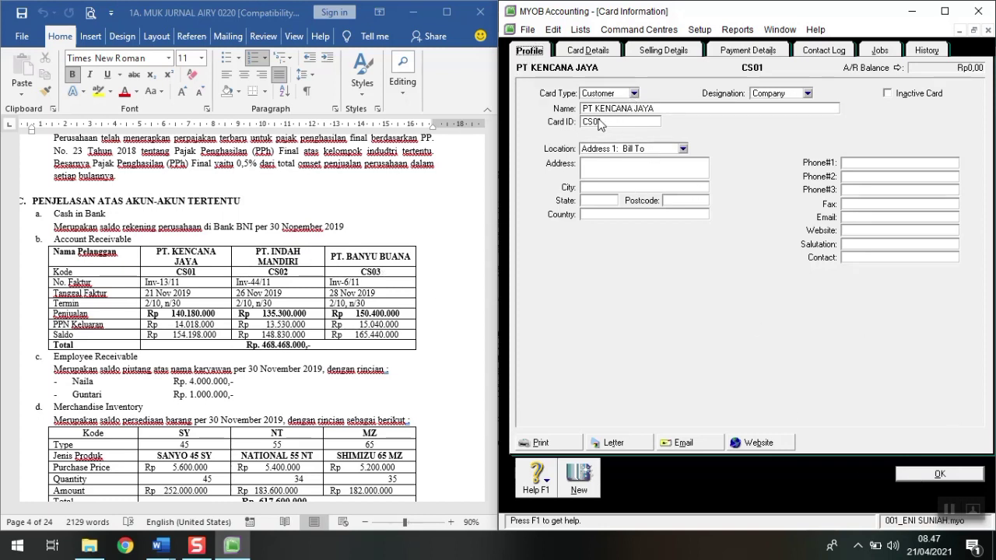
click(938, 474)
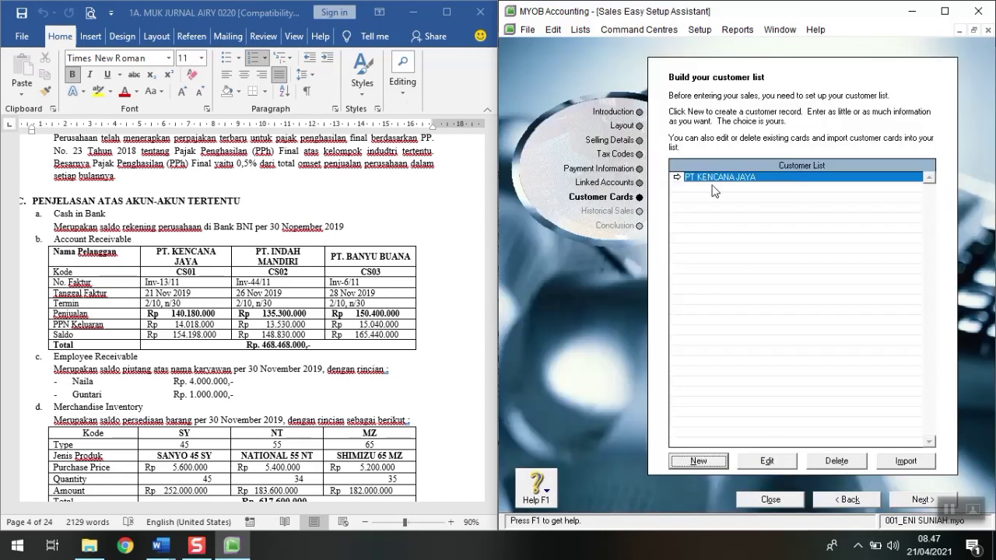
Step: Add customer card PT INDAH MANDIRI with card ID CS02
click(704, 464)
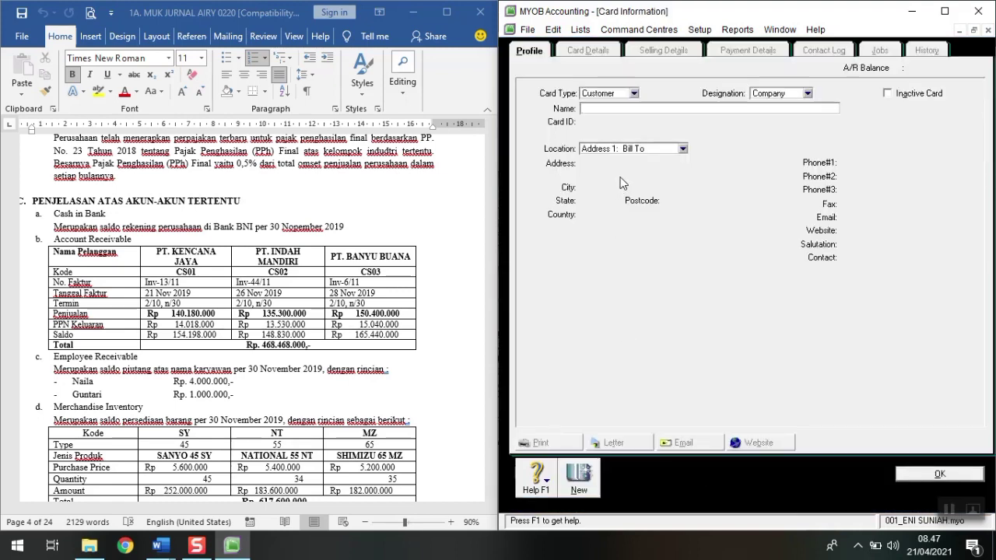
text(PT INDAH)
text( ME)
text(NDIRI)
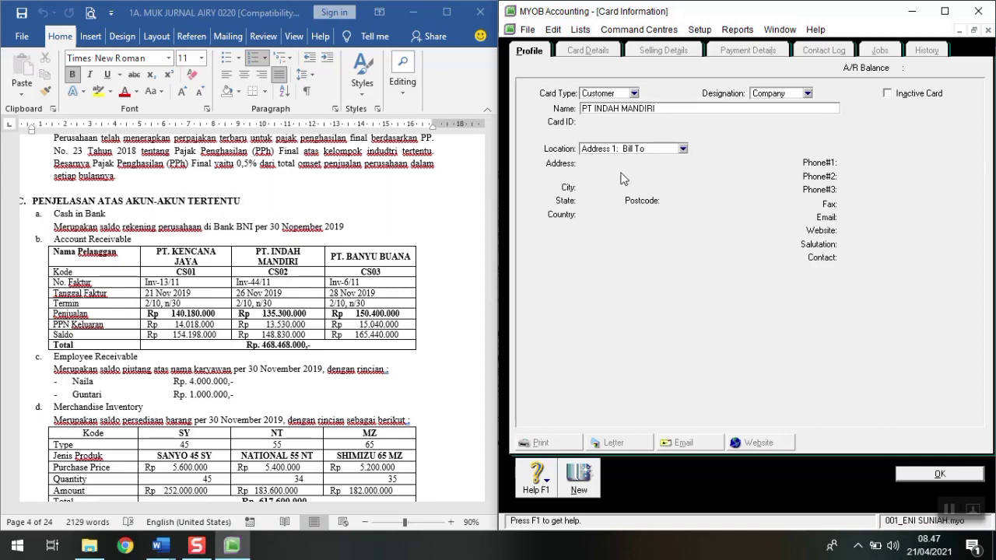
key(Tab)
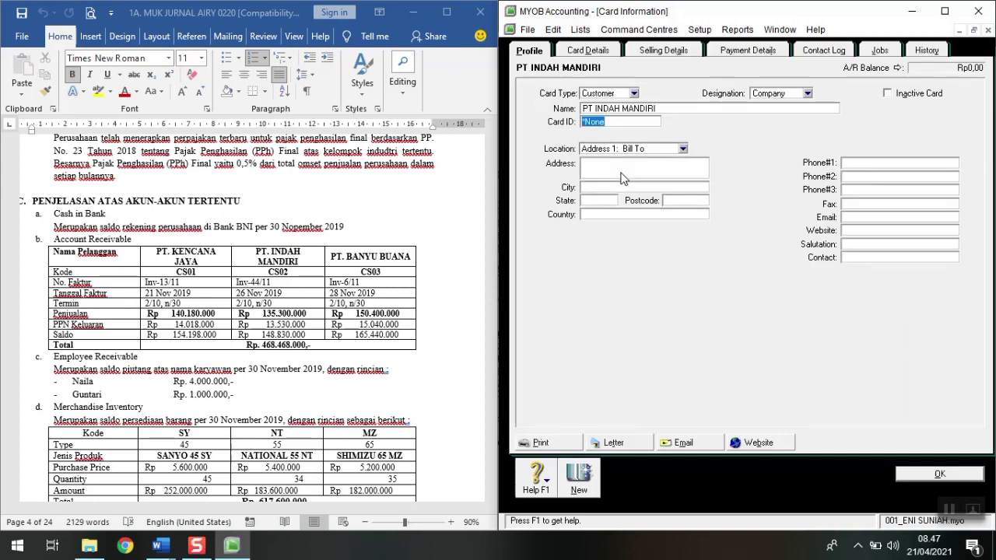
text(CS02)
click(920, 474)
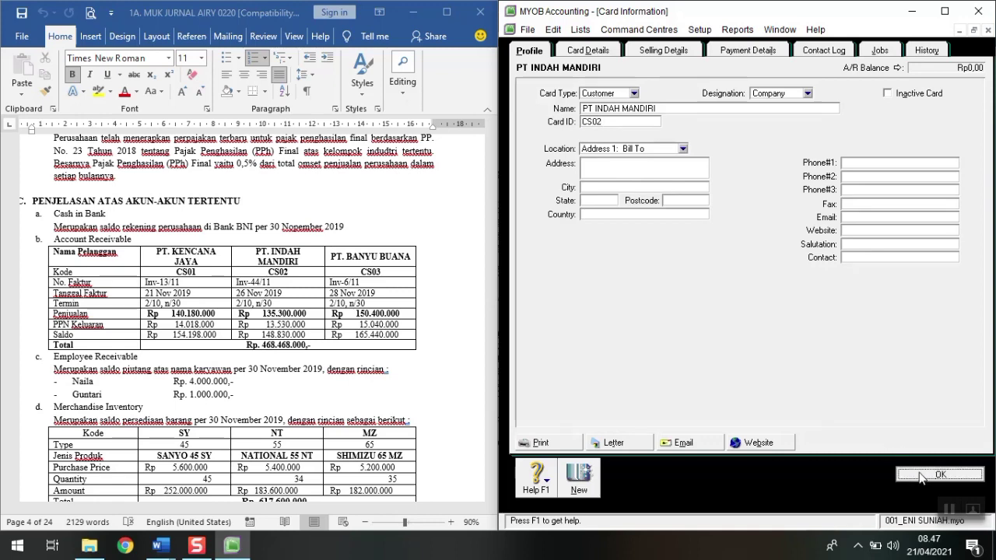
Step: Add customer card PT BANYU BUANA with card ID CS03
click(698, 462)
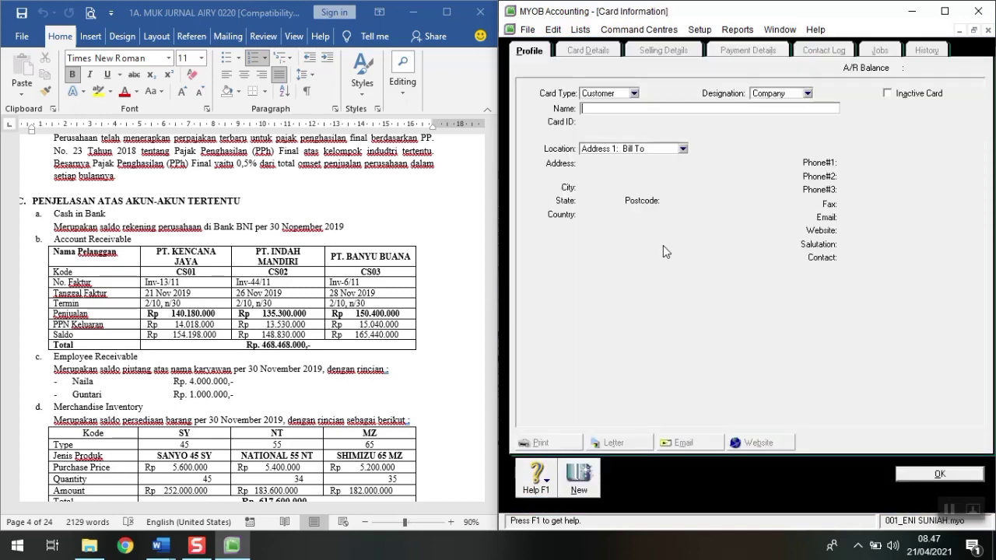
text(PT )
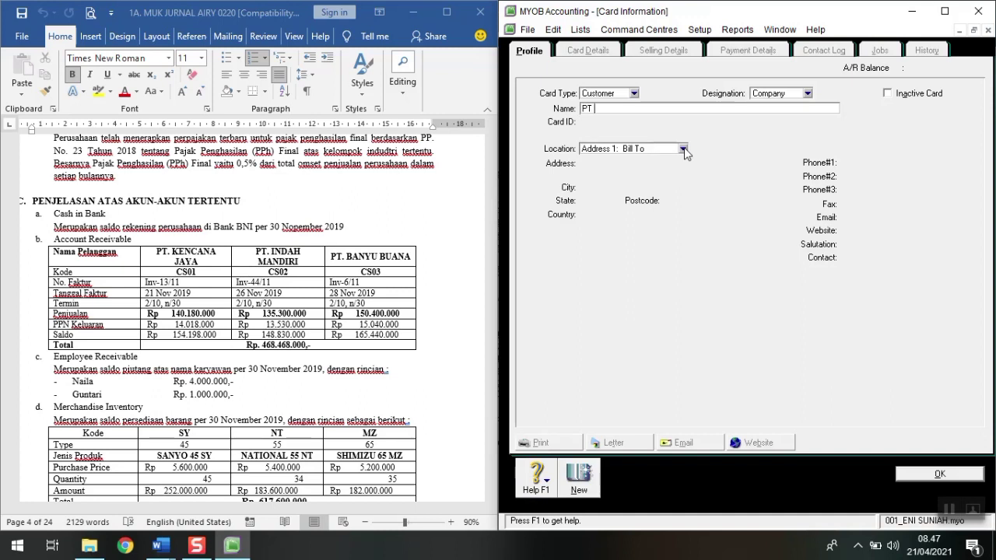
text(BANYU BUANA)
key(Tab)
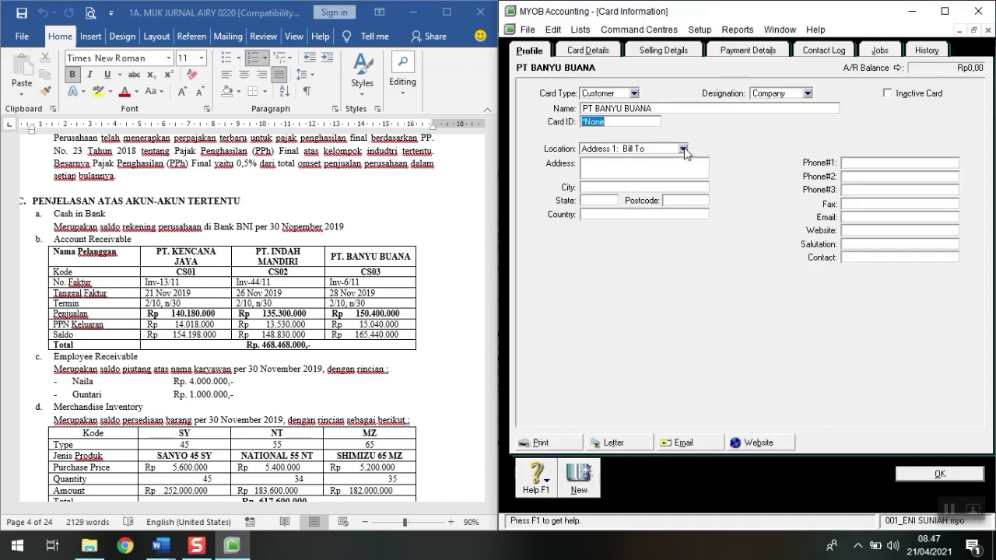
text(CS03)
click(917, 472)
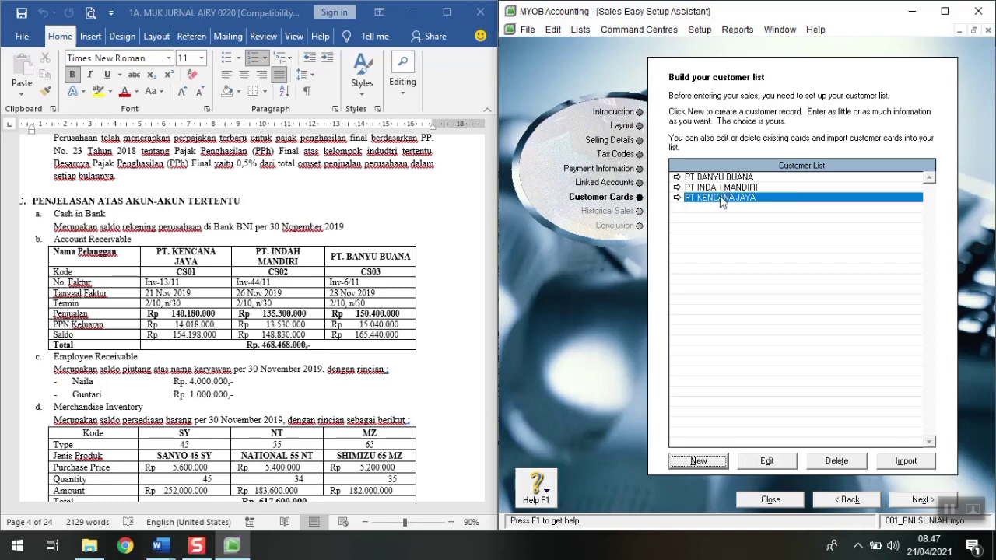
Step: Add a historical sale and look up PT KENCANA JAYA in the customer list
click(903, 502)
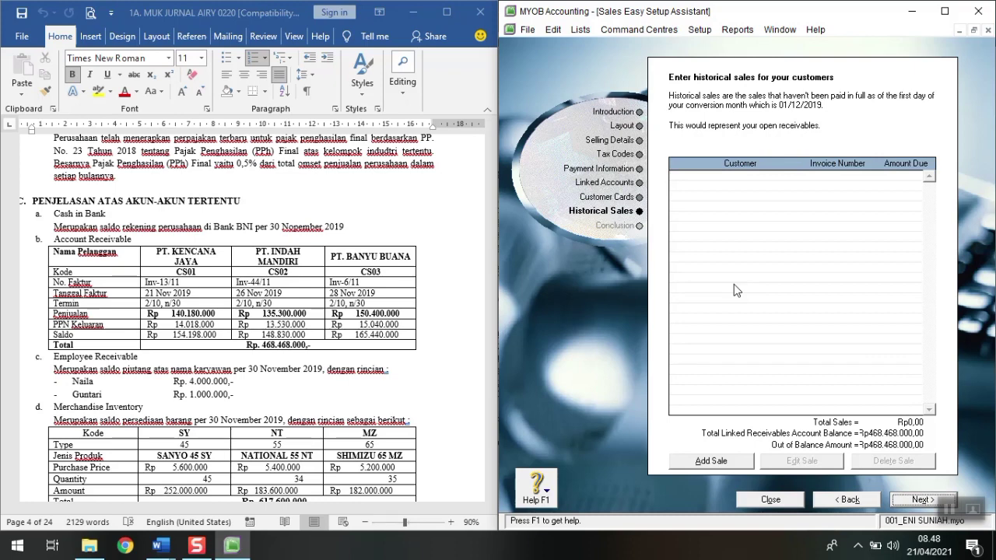
click(744, 464)
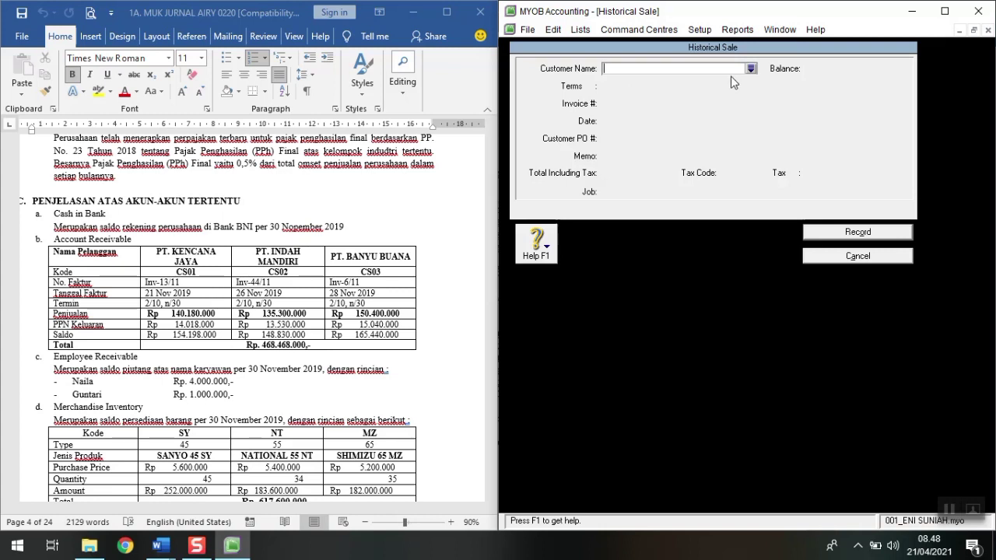
text(p)
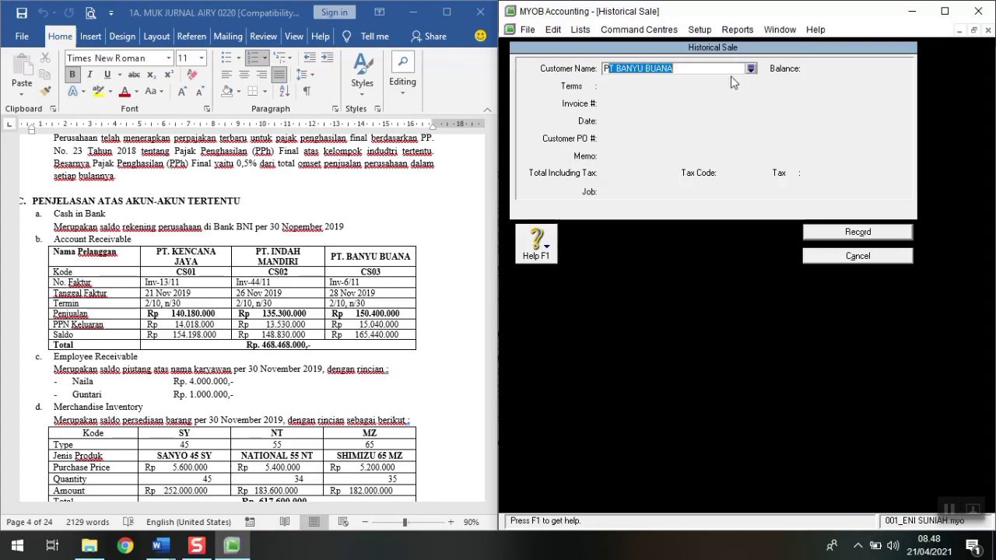
text(T )
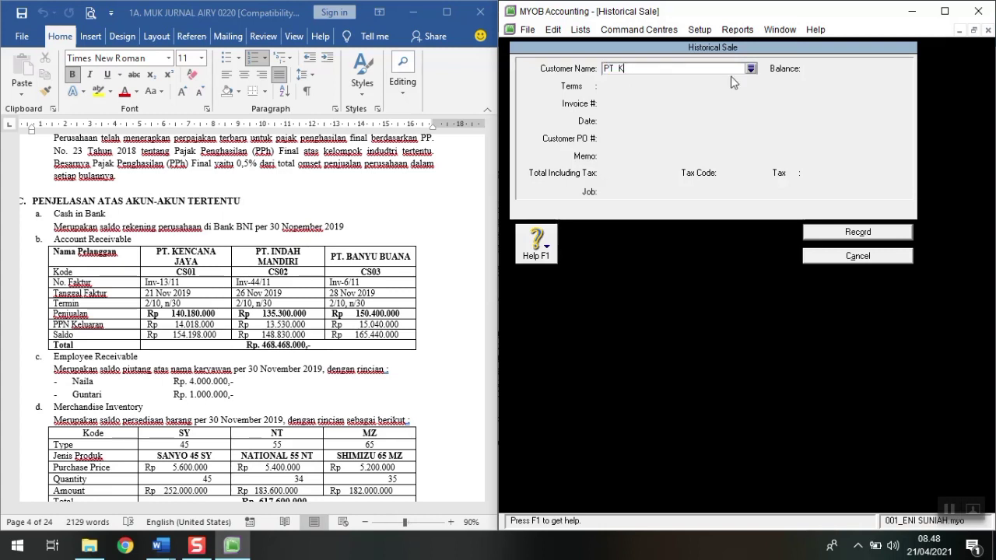
text(KENCANA JAYA)
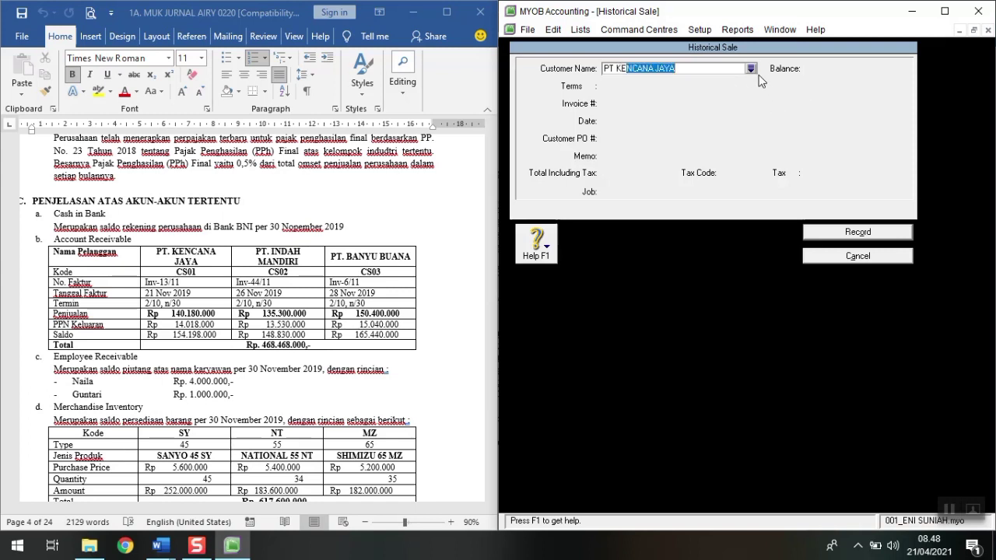
click(751, 68)
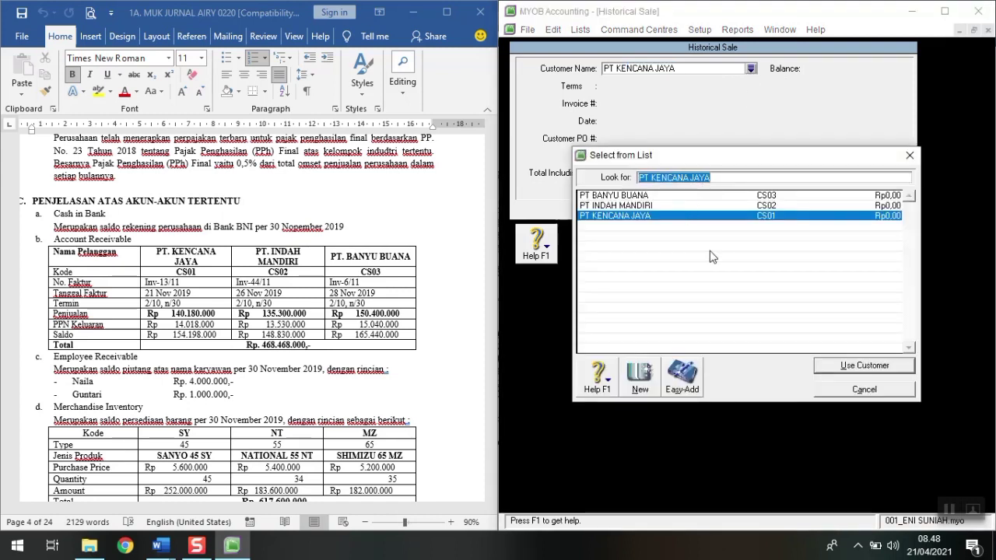
Step: Use PT KENCANA JAYA as the customer, with invoice number INV13/11 dated 21/11/2019
click(836, 367)
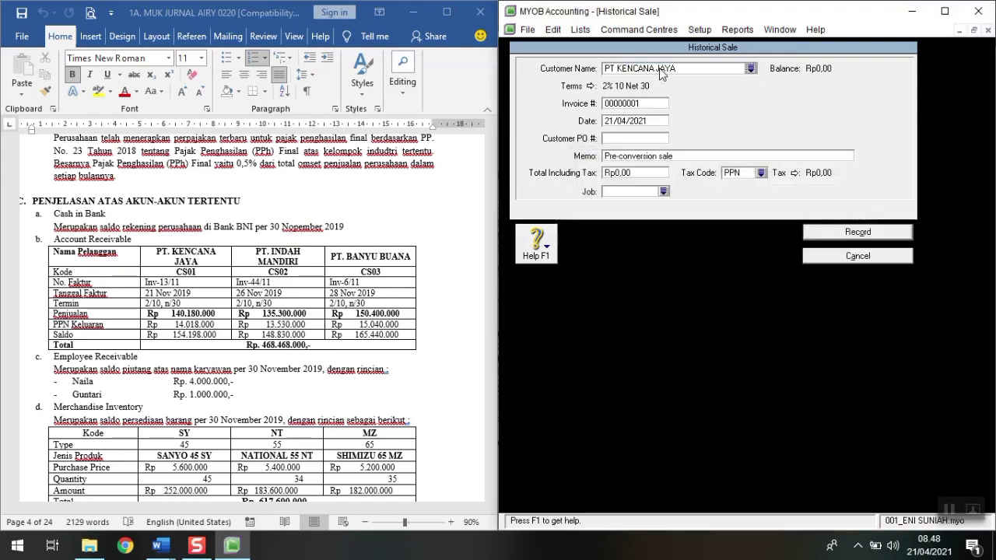
click(634, 105)
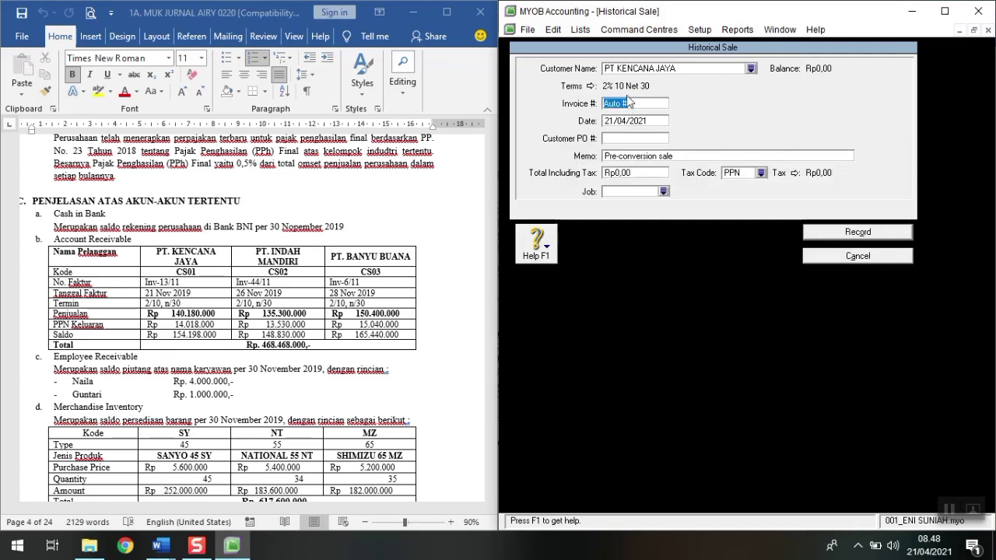
text(IN)
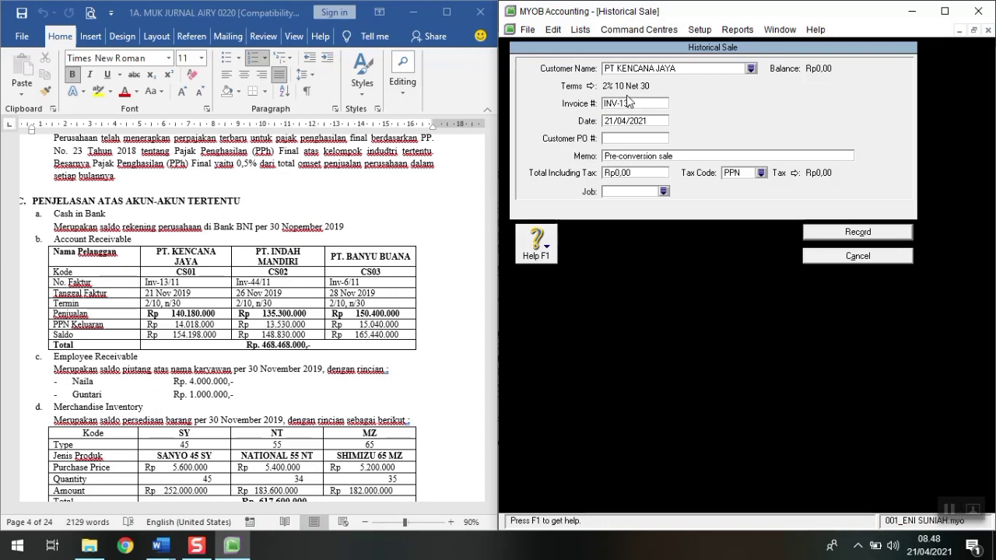
text(V-13/1)
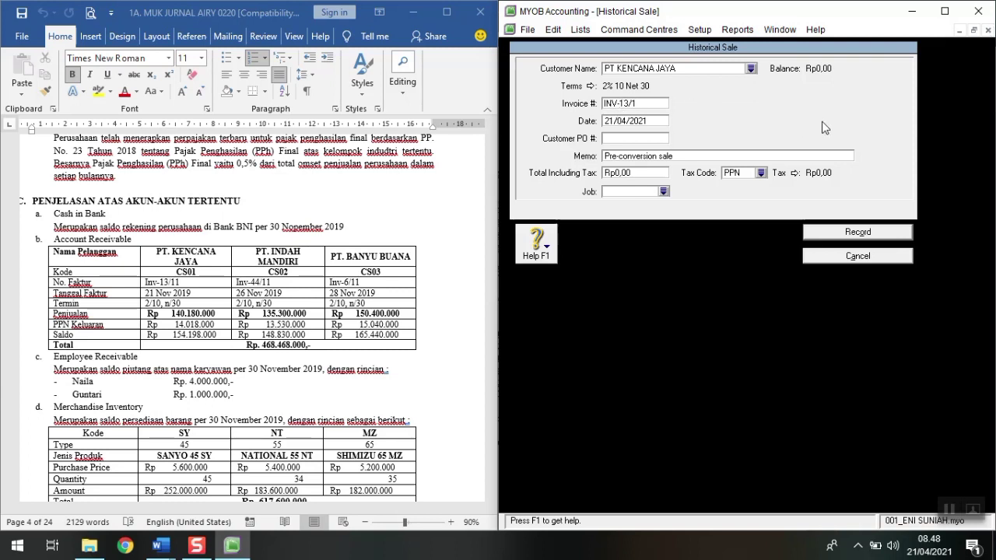
key(BackSpace)
key(BackSpace)
key(BackSpace)
key(BackSpace)
key(BackSpace)
text(13/11)
click(637, 122)
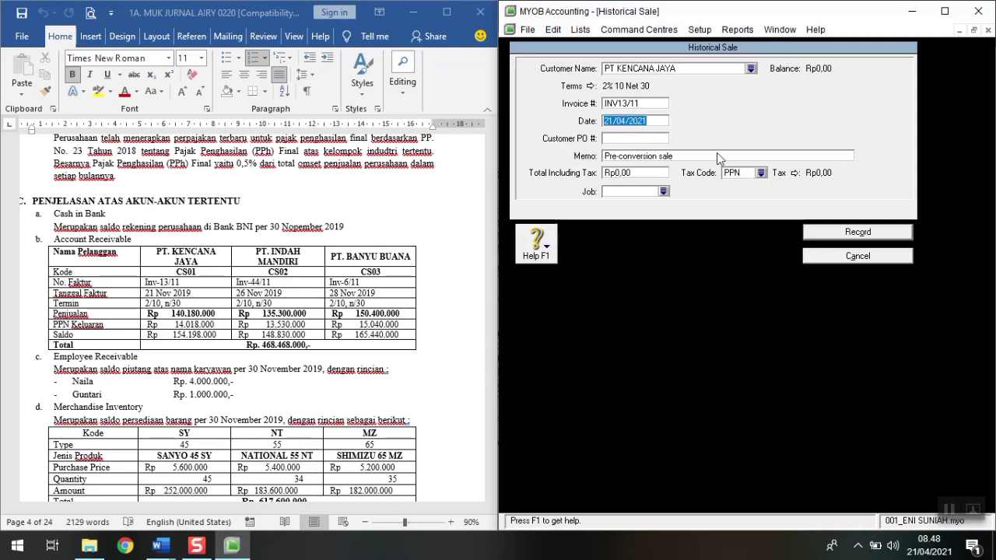
text(21/11/2019)
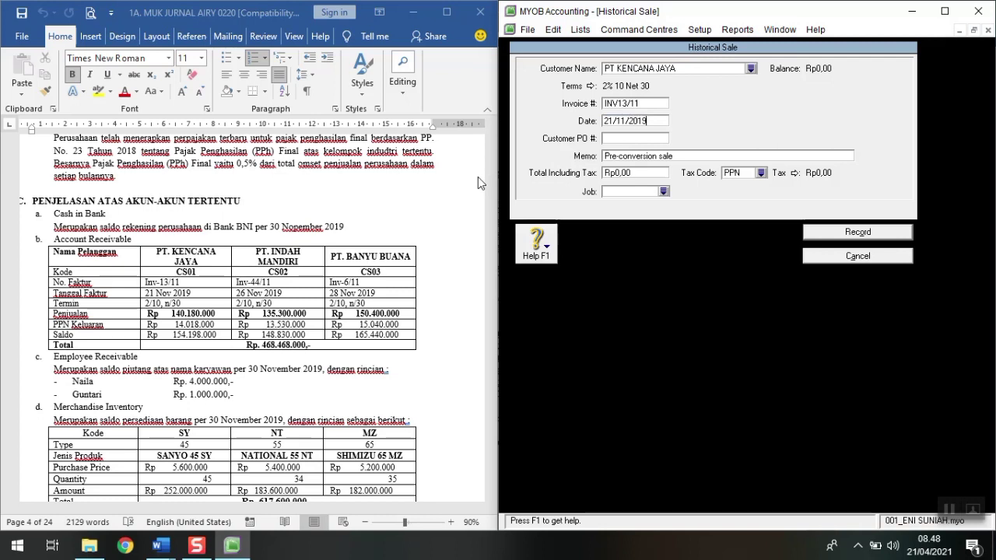
key(Tab)
key(Tab)
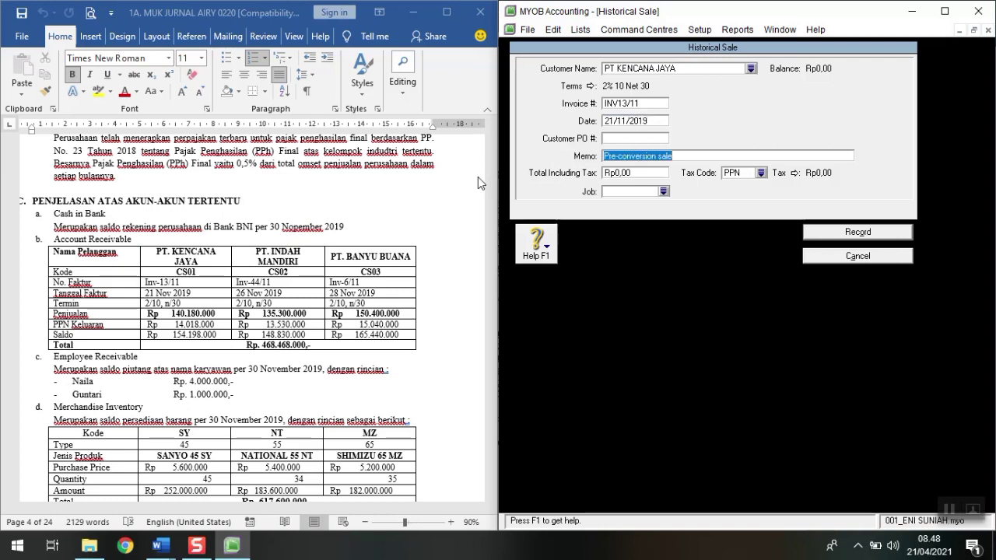
Step: Enter memo SALDO AWAL PIUTANG, total 154198000 and tax code N-T, then record the sale
text(SALDO AWAL PIUTANG)
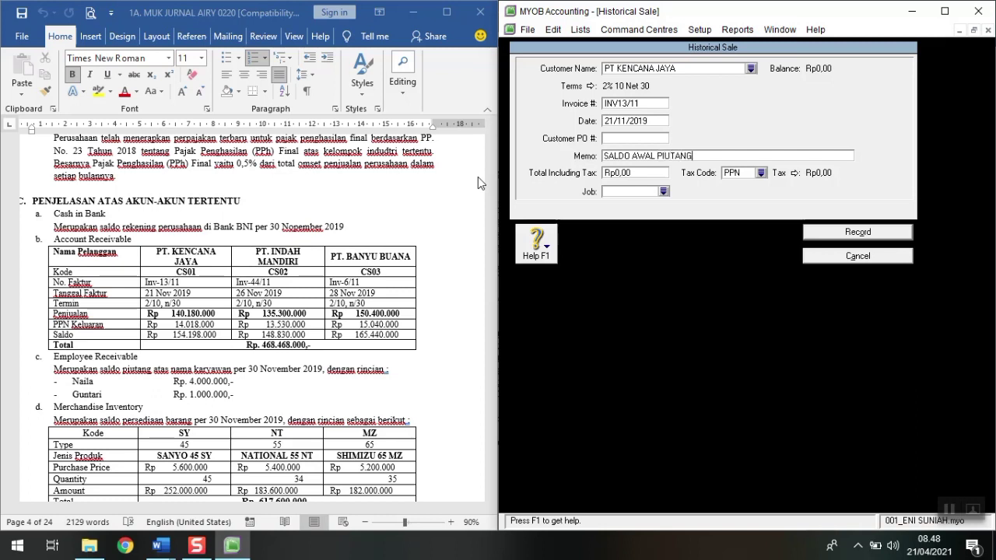
key(Tab)
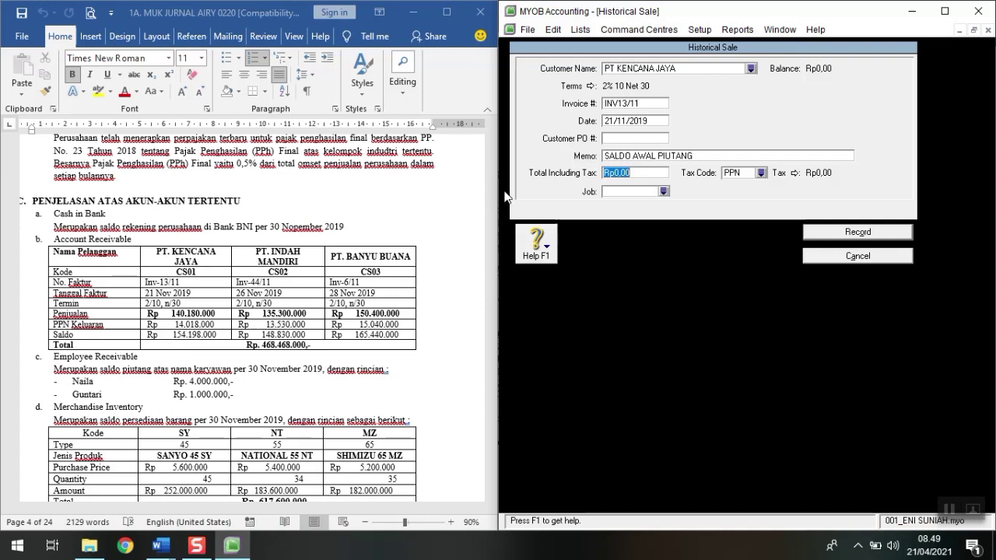
text(154198000)
key(Tab)
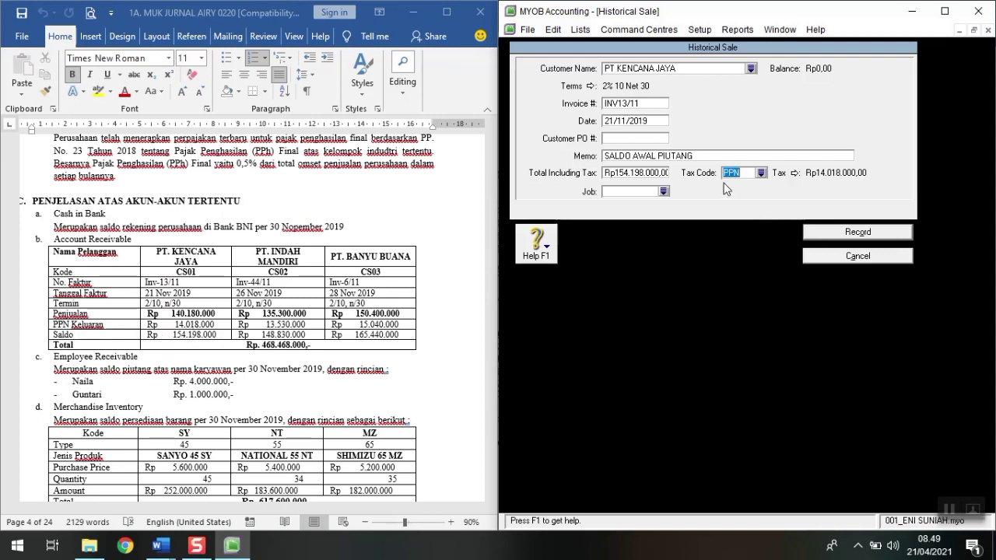
text(N-T)
key(Tab)
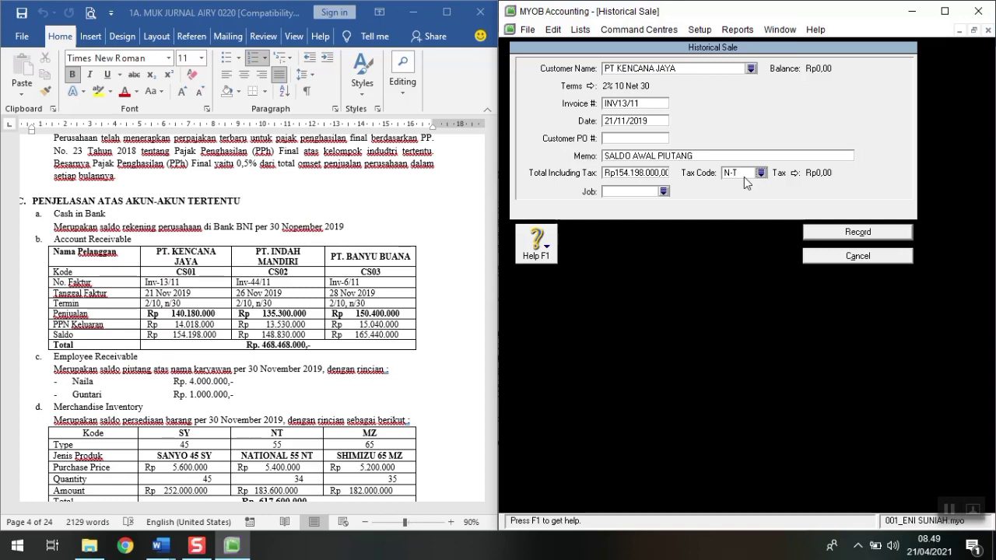
click(860, 233)
Step: Start a new historical sale for PT INDAH MANDIRI, invoice INV44/11 dated 26/11/2019
click(761, 324)
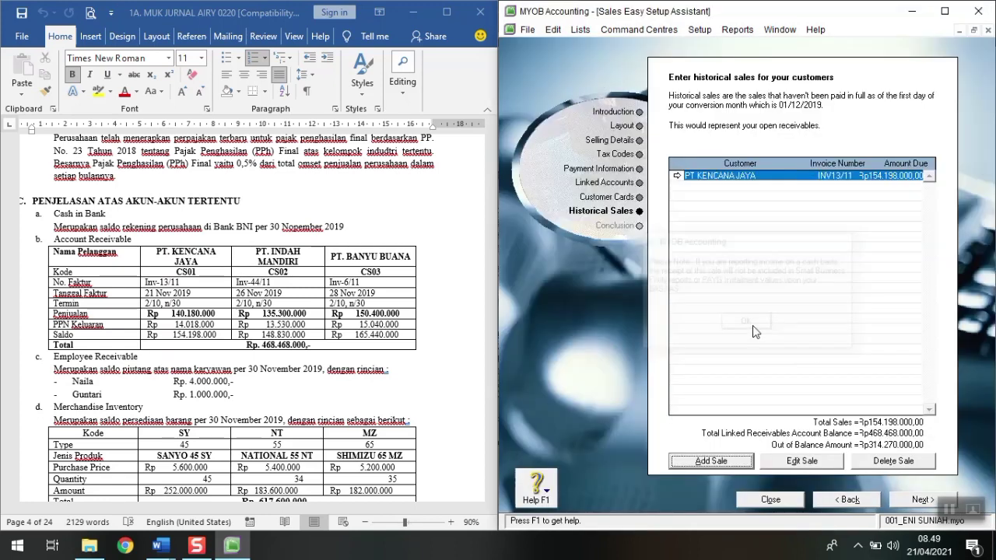
click(697, 465)
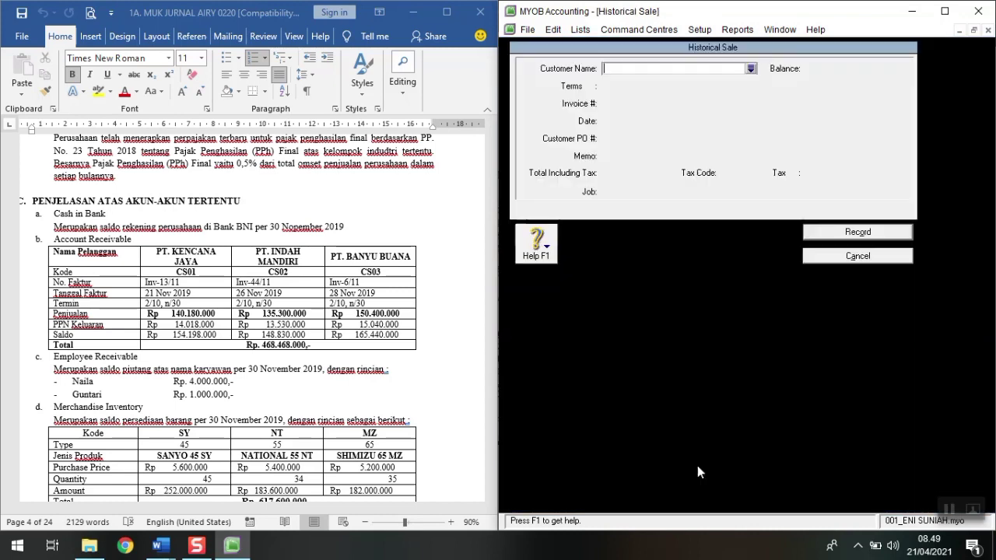
text(PT INDAH MANDIRI)
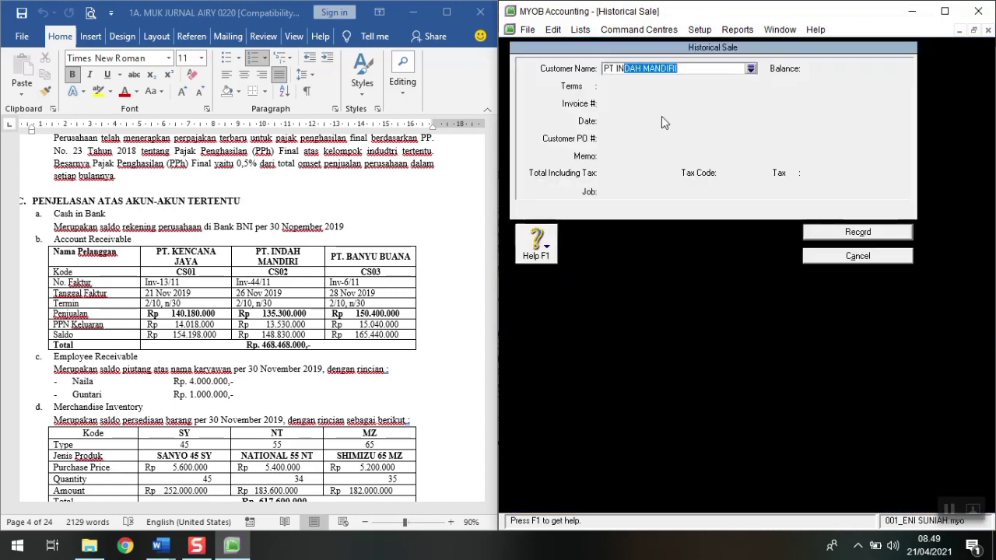
key(Tab)
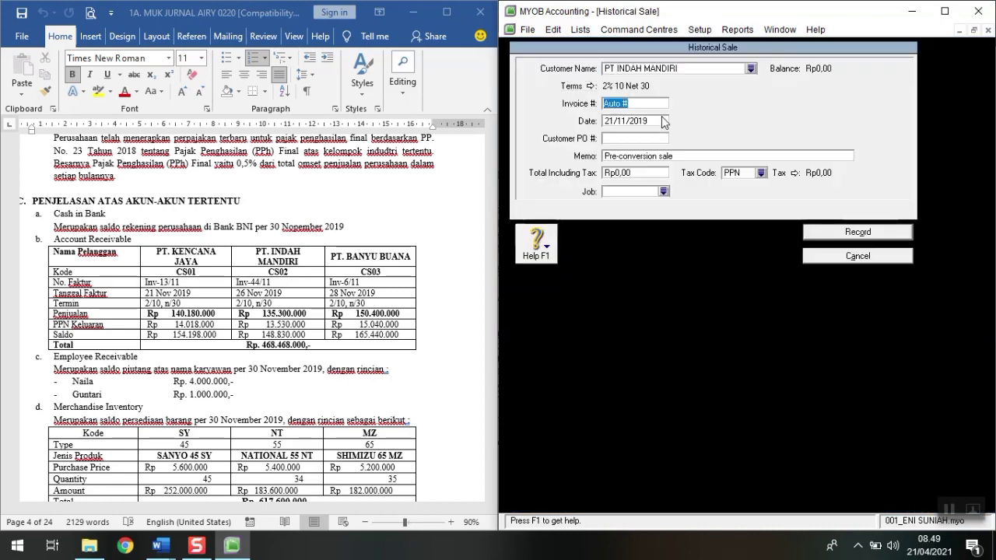
text(INV44)
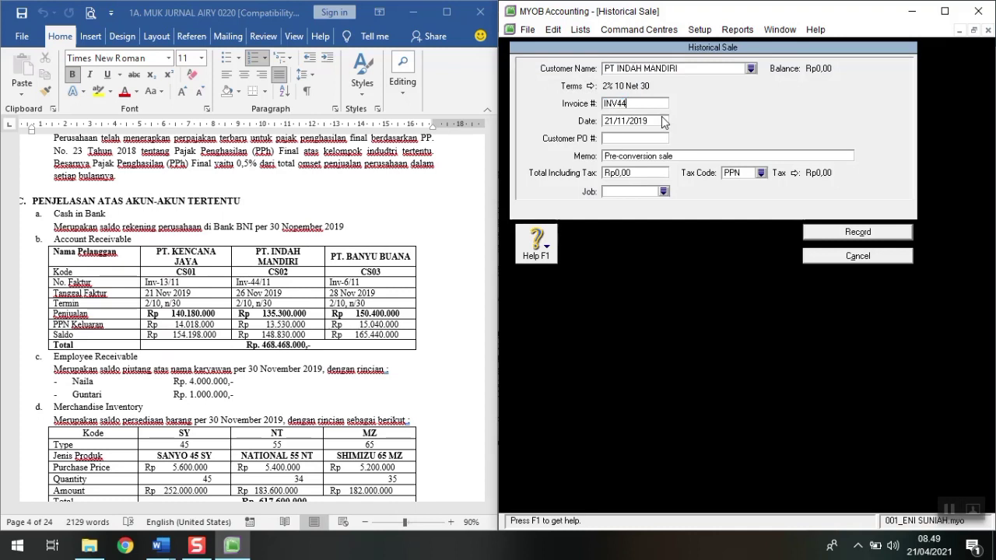
text(/11)
key(Tab)
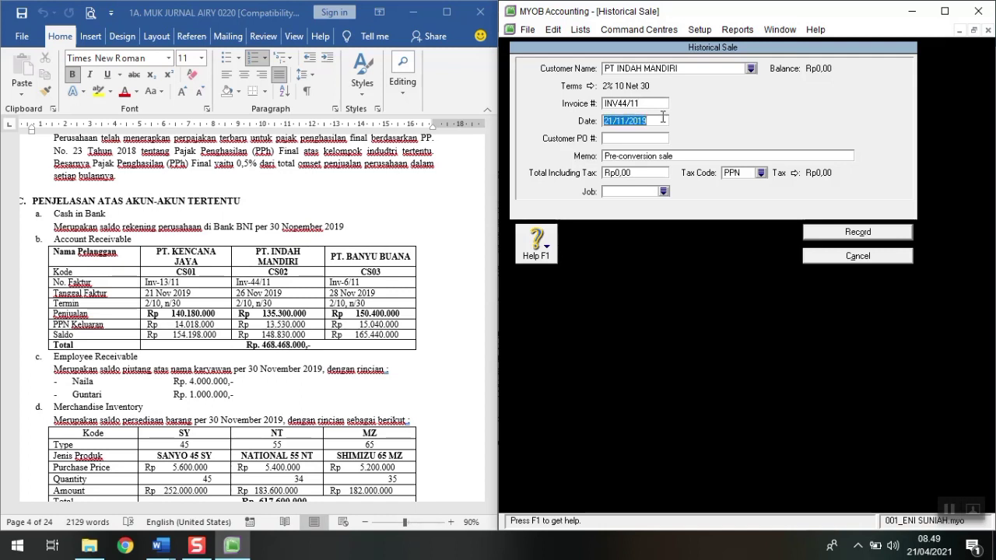
text(26/11/2019)
key(Tab)
key(Tab)
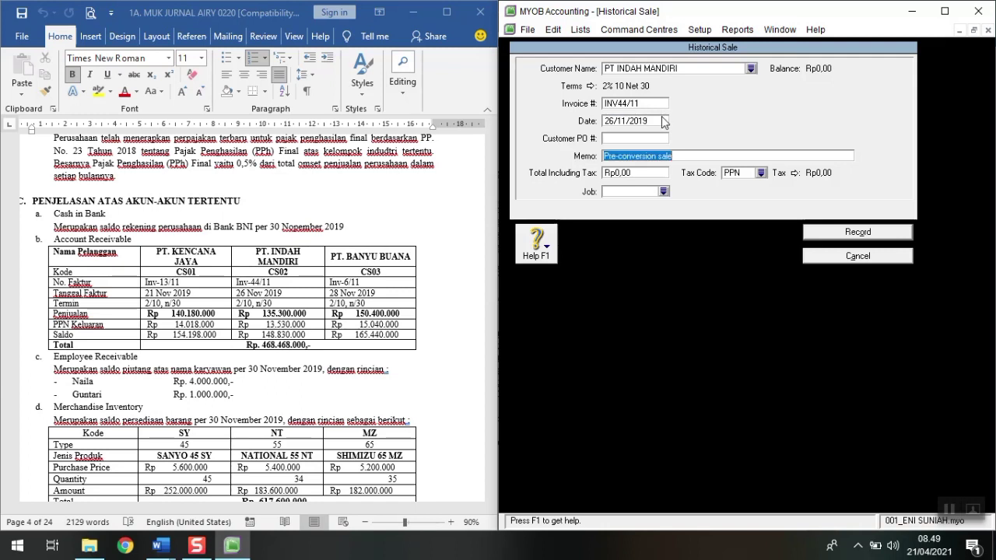
Step: Enter memo SALDO AWAL PIUTANG, total 148830000 and tax code N-T, then record it
text(SALDO AWAL )
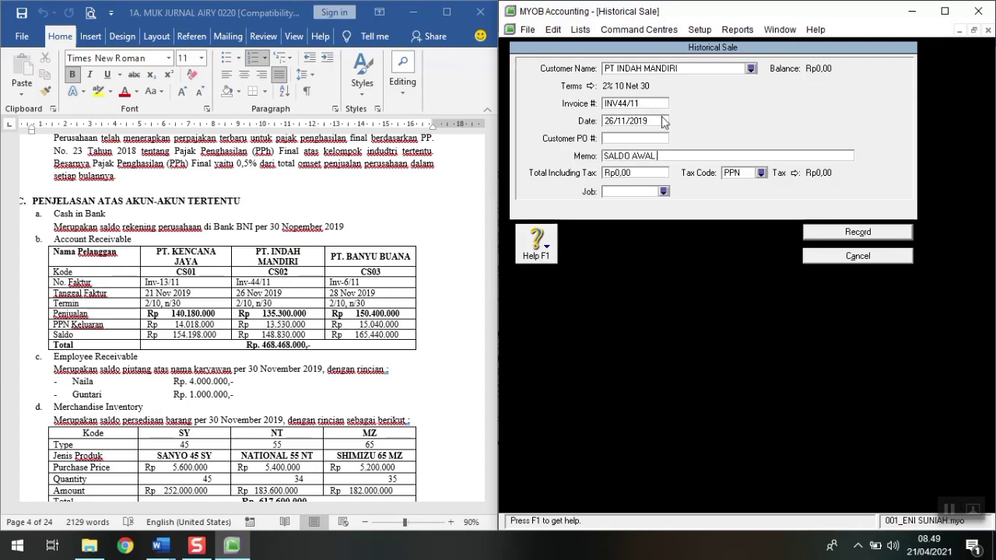
text(PIUTANG)
key(Tab)
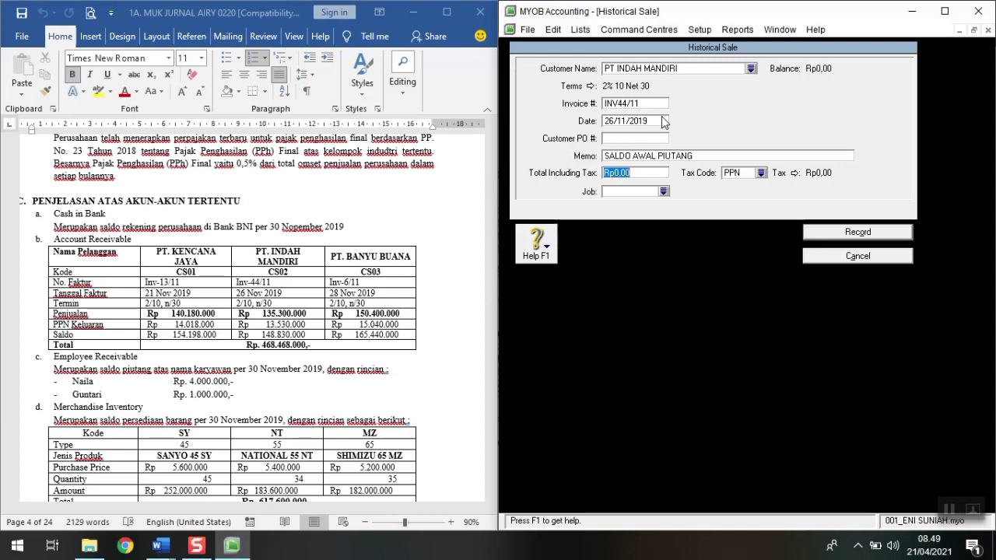
text(148830000)
key(Tab)
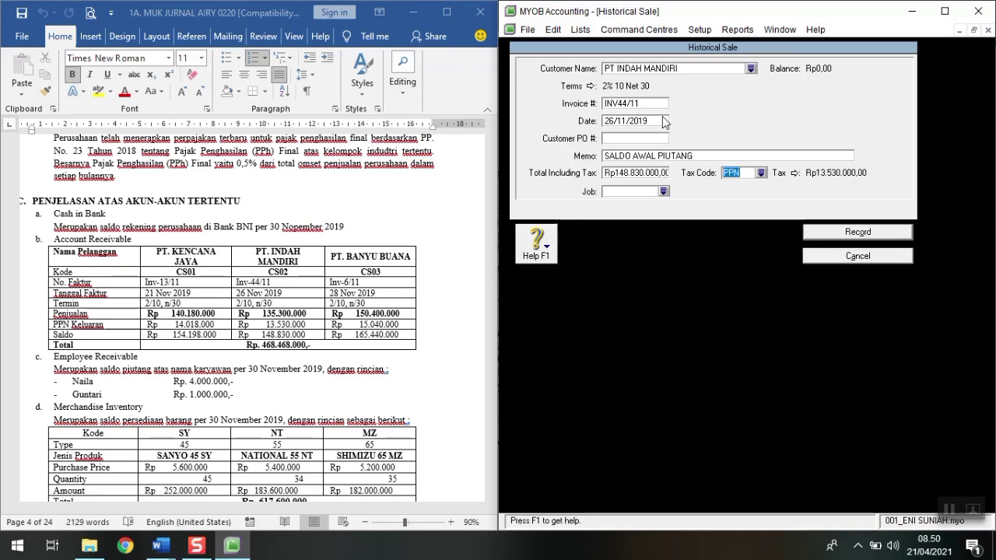
text(N-T)
key(Tab)
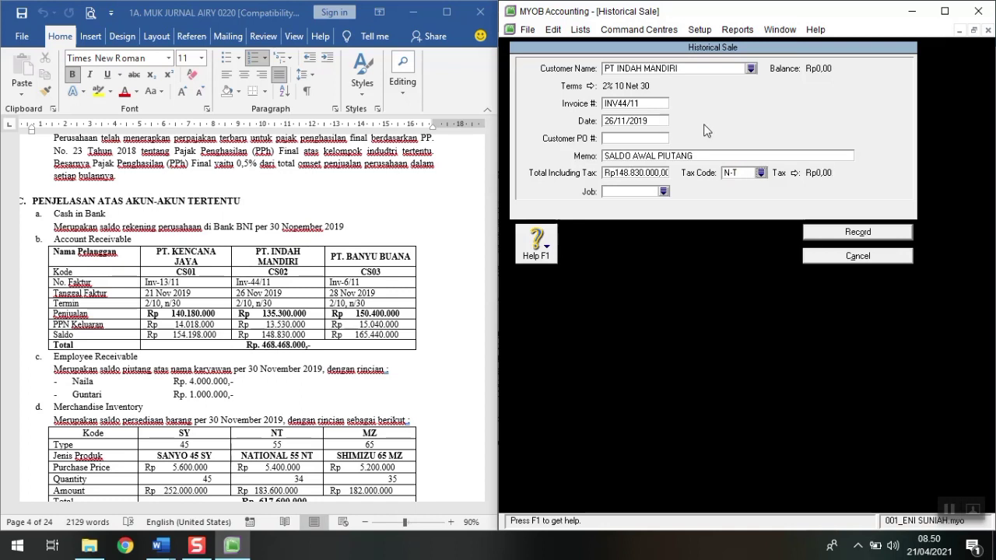
click(823, 232)
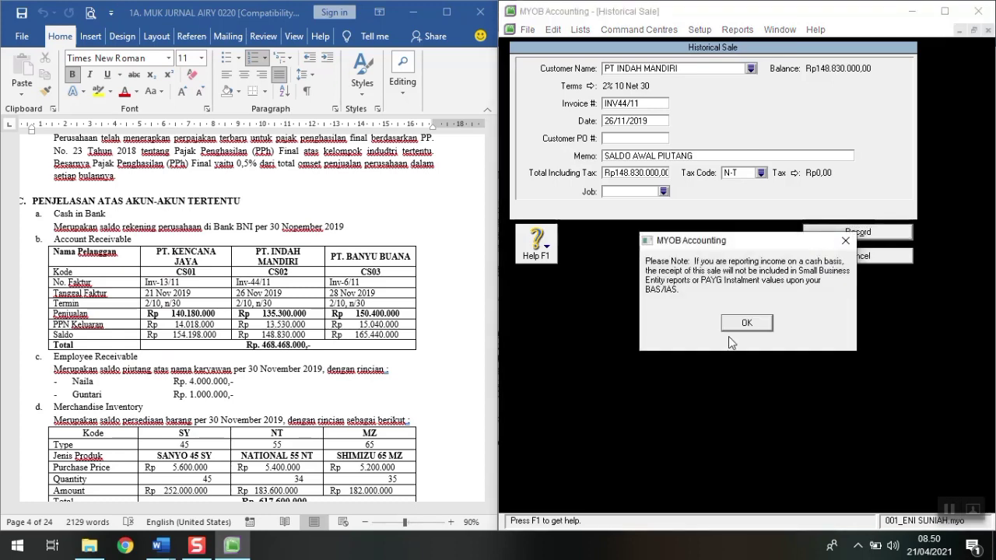
click(747, 325)
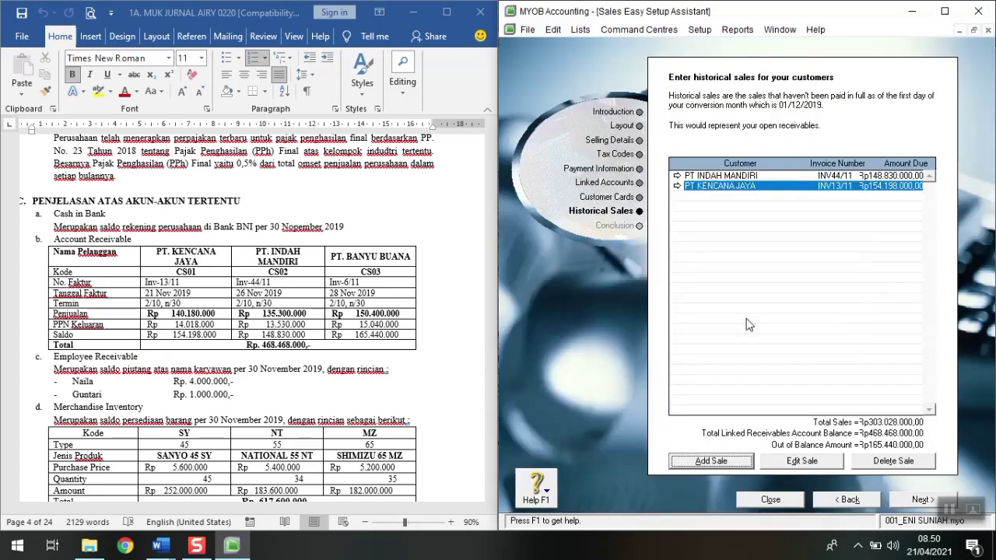
Step: Start a historical sale for PT BANYU BUANA, invoice INV6/11 dated 28/11/2019
click(708, 462)
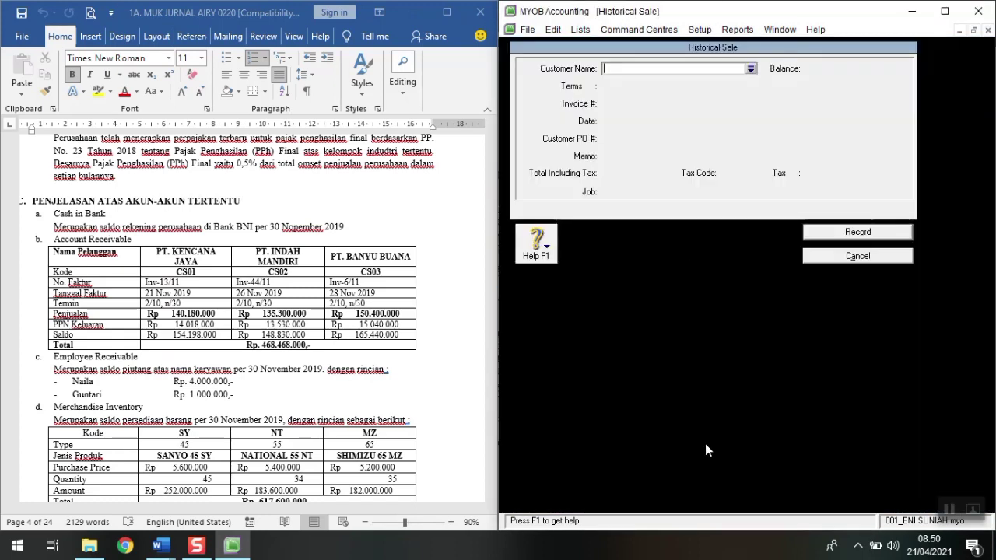
text(PT BANY)
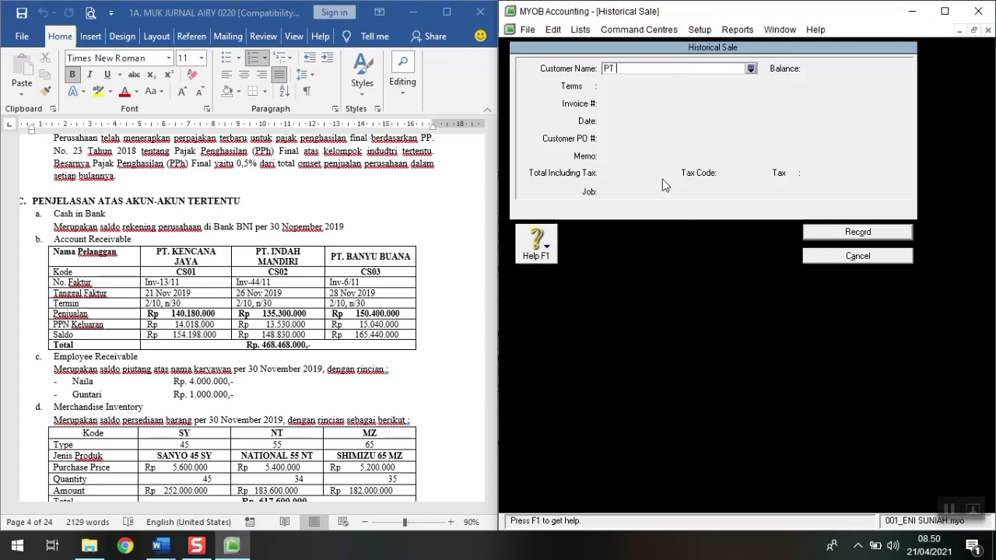
key(Tab)
key(Tab)
key(Tab)
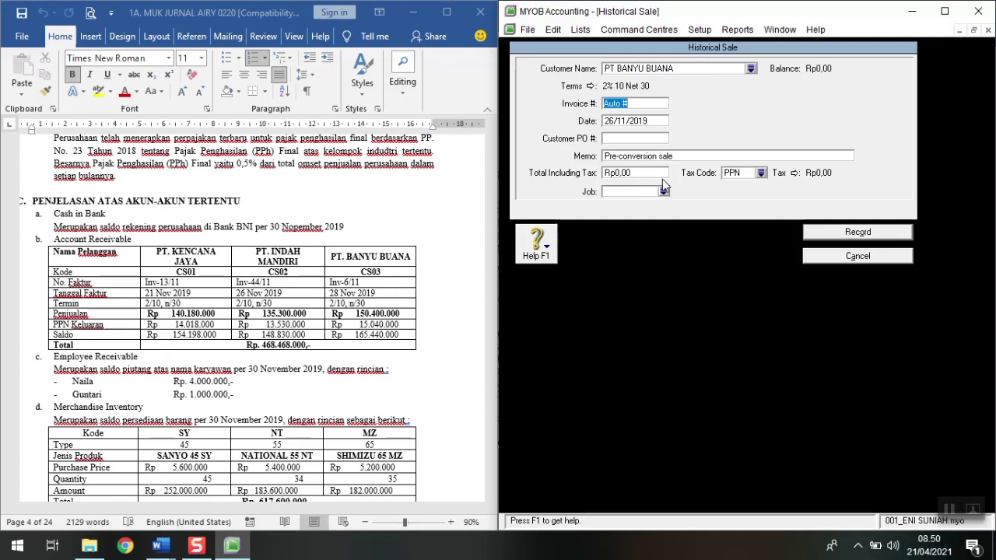
text(INV6/11)
key(Tab)
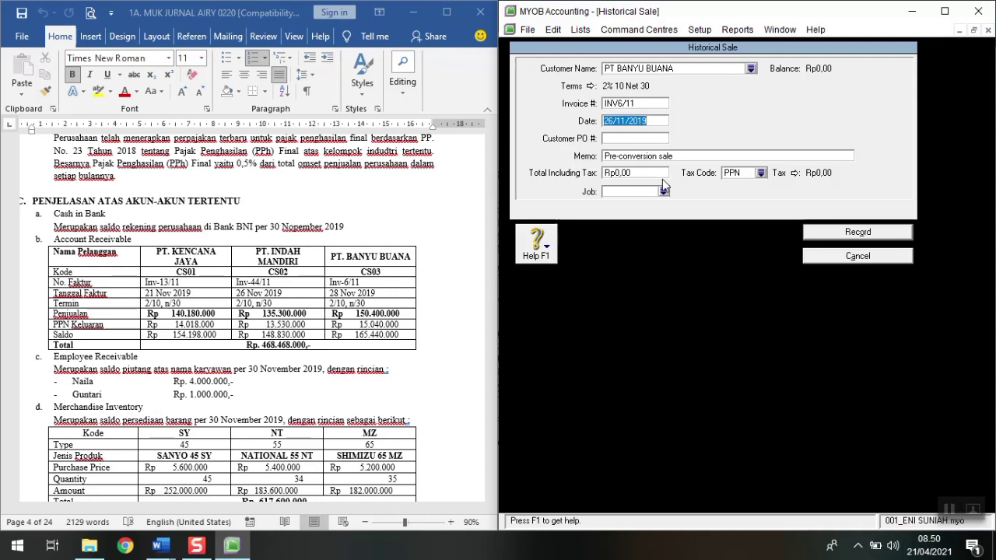
text(28/11/2019)
key(Tab)
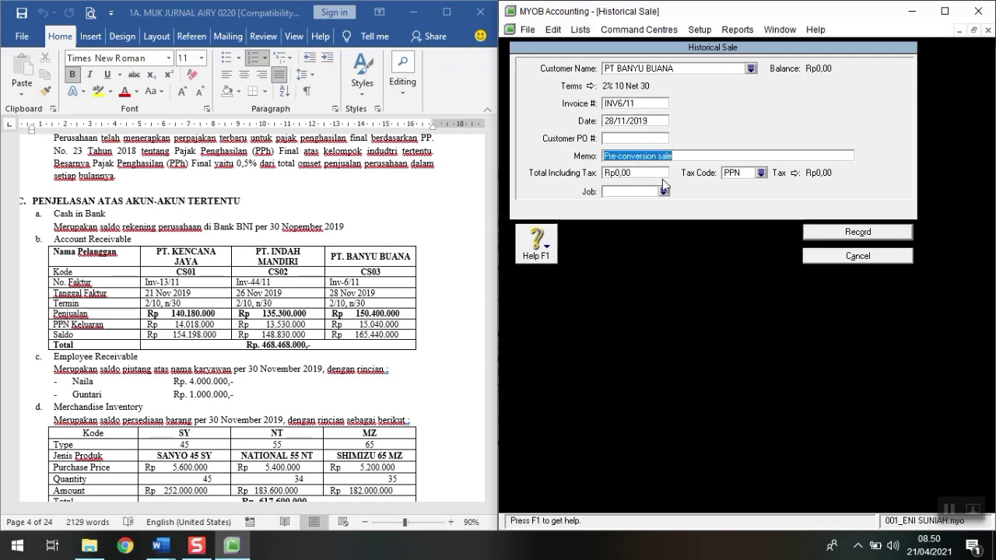
Step: Enter memo SALDO, total 165.440.000 and tax code N-T, record it, and dismiss both notes
text(SALDO AWAL PIUTANG)
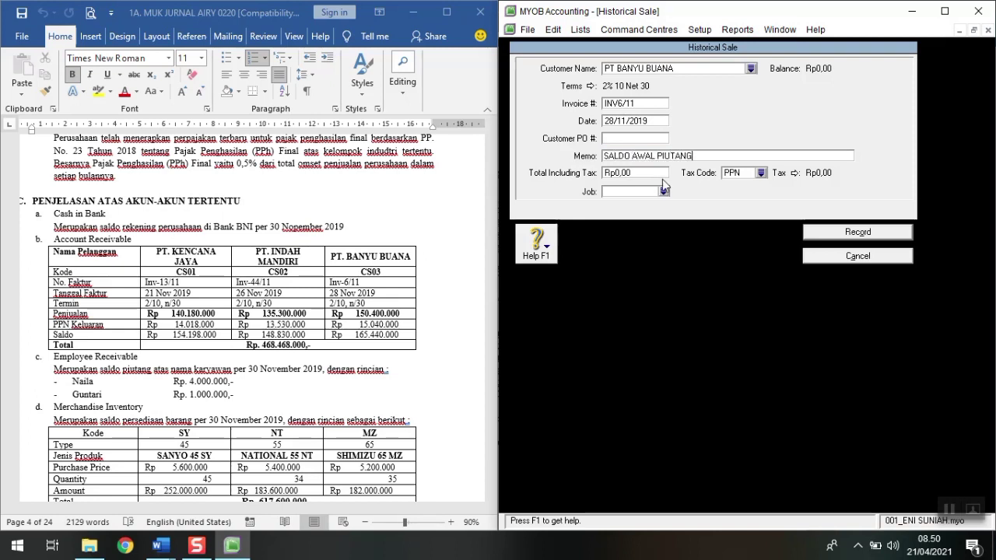
key(Tab)
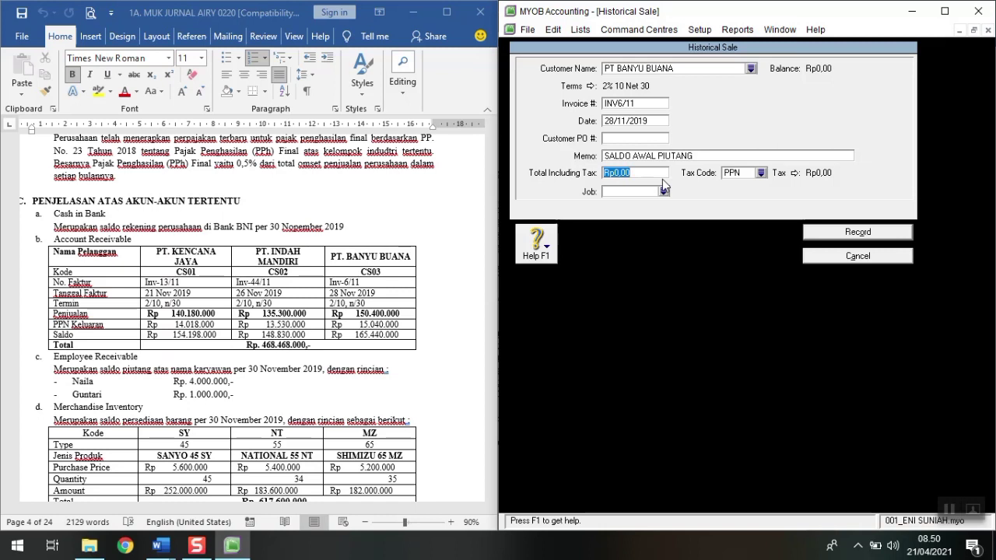
text(165.)
text(440.000)
key(Tab)
text(N-T)
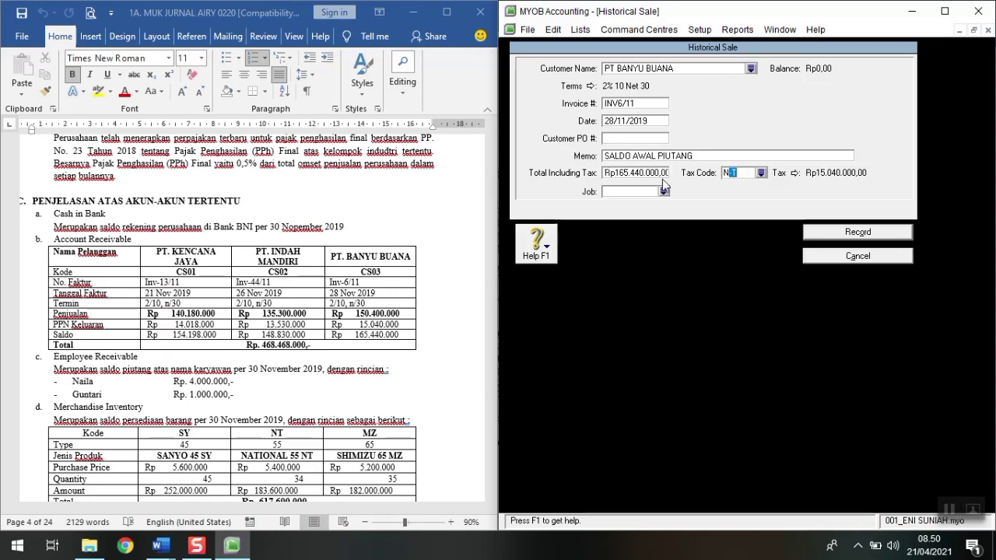
click(854, 232)
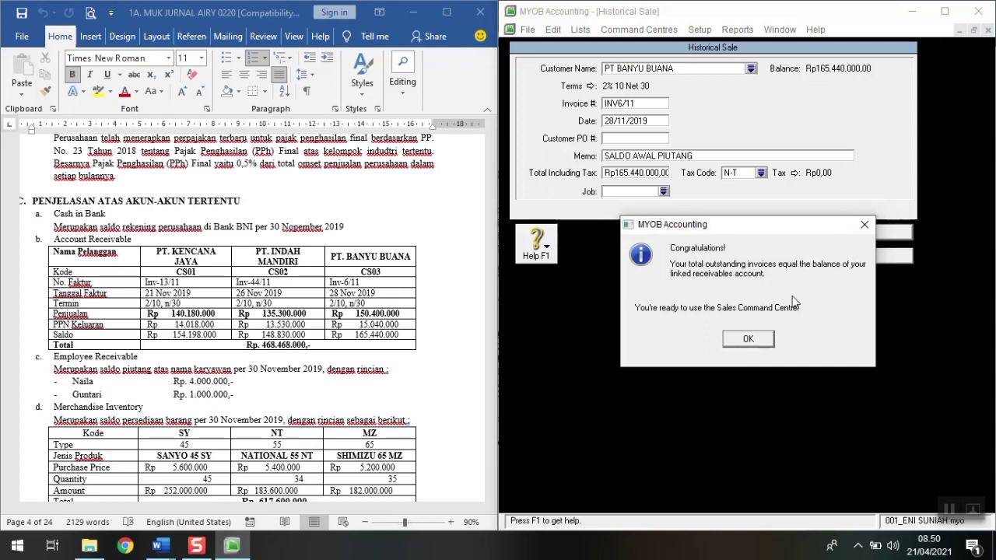
click(753, 339)
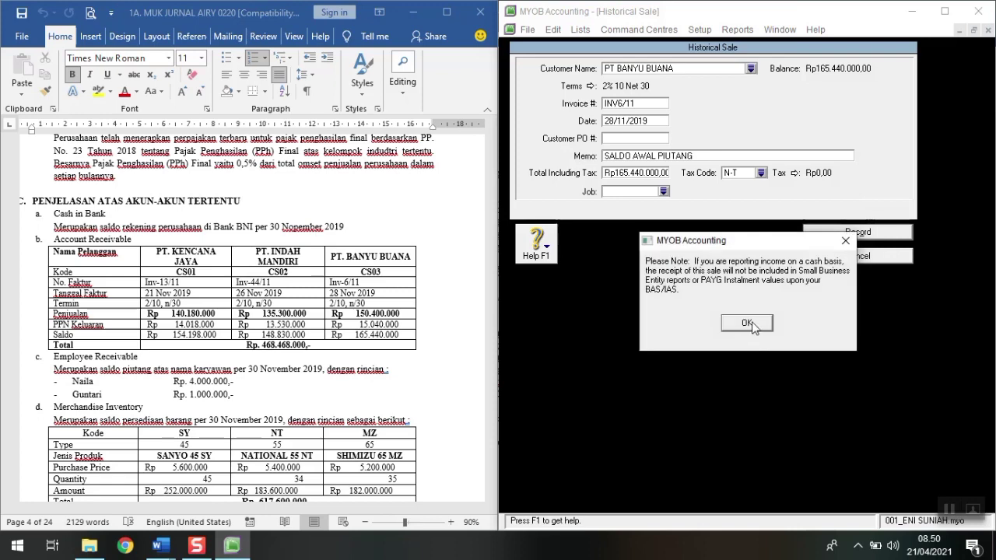
click(747, 324)
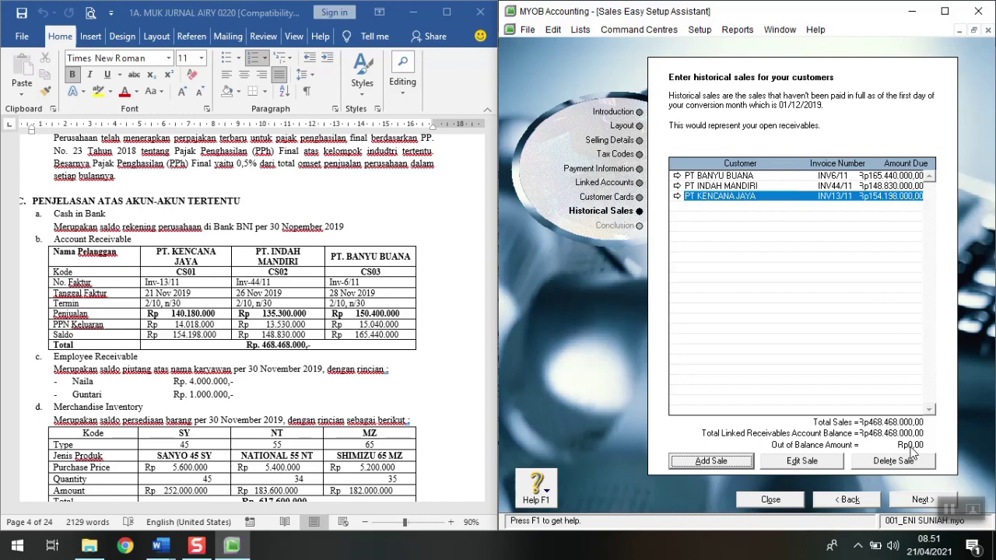
Step: Go to the Sales assistant's conclusion, close it, and launch the Purchases setup
click(906, 502)
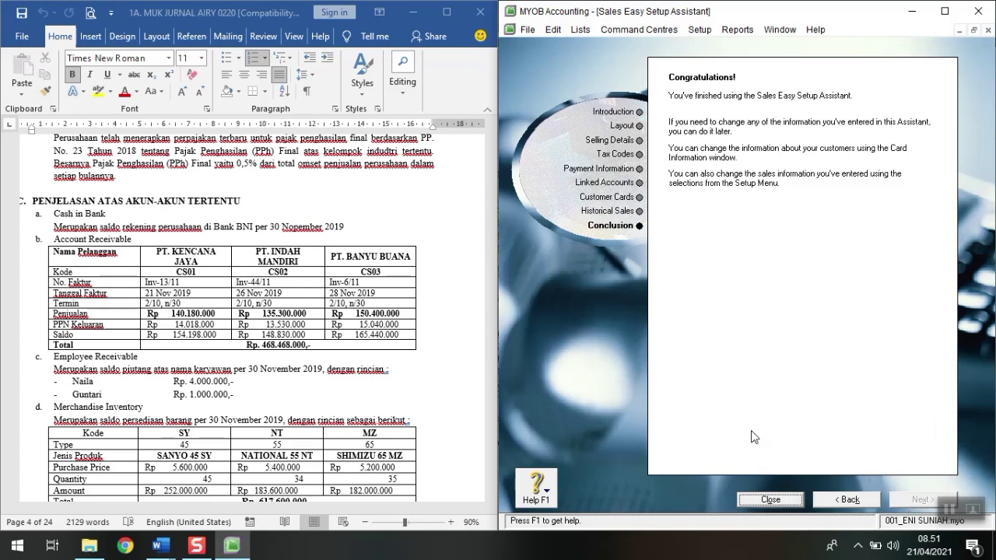
click(764, 502)
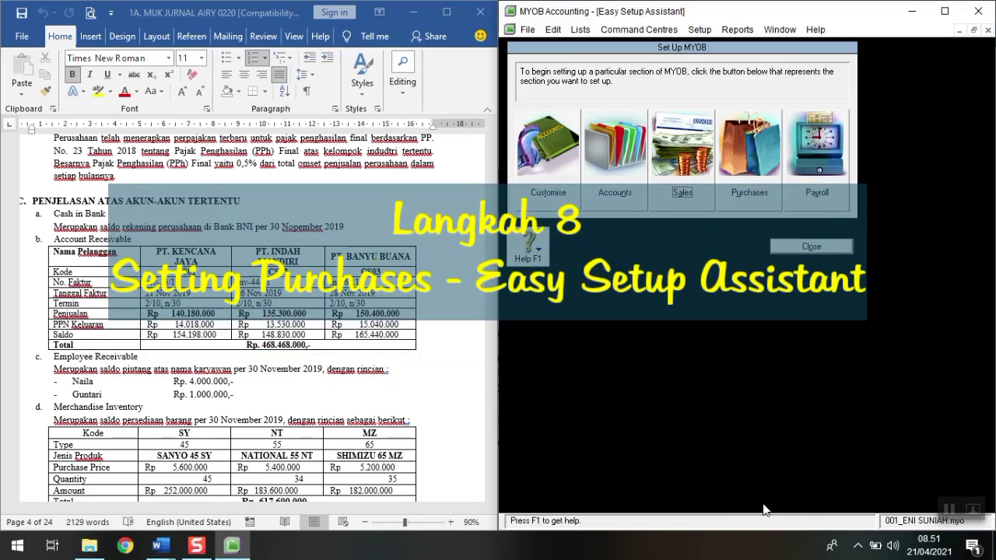
click(761, 166)
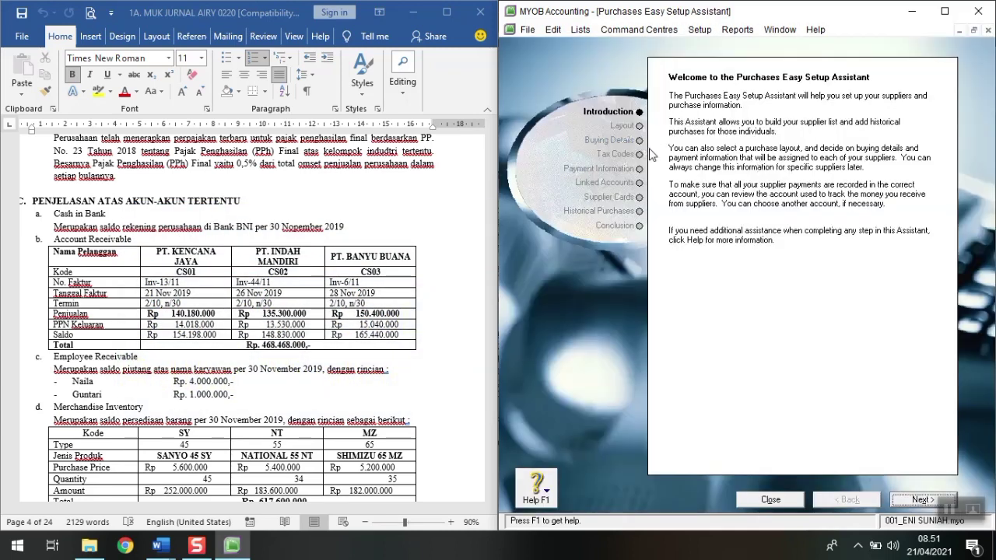
Step: Choose the Item purchase layout and 5-1000 Cost of Merchandise Sold as the expense account
click(909, 504)
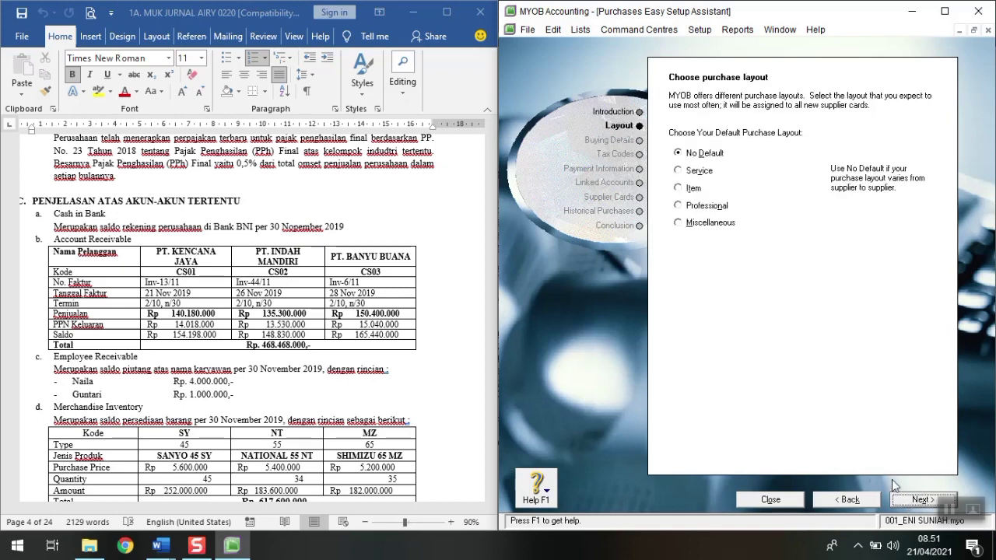
click(681, 188)
click(919, 500)
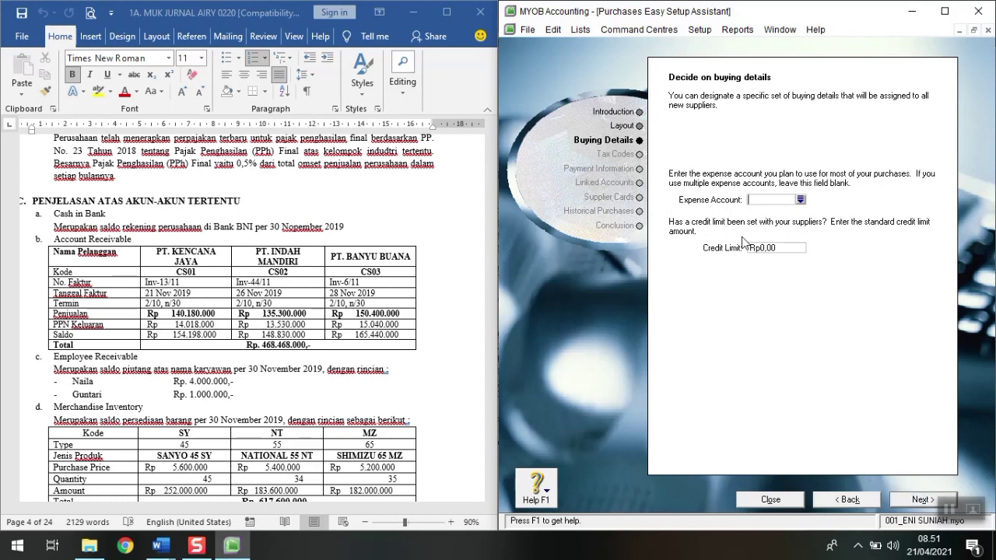
click(800, 200)
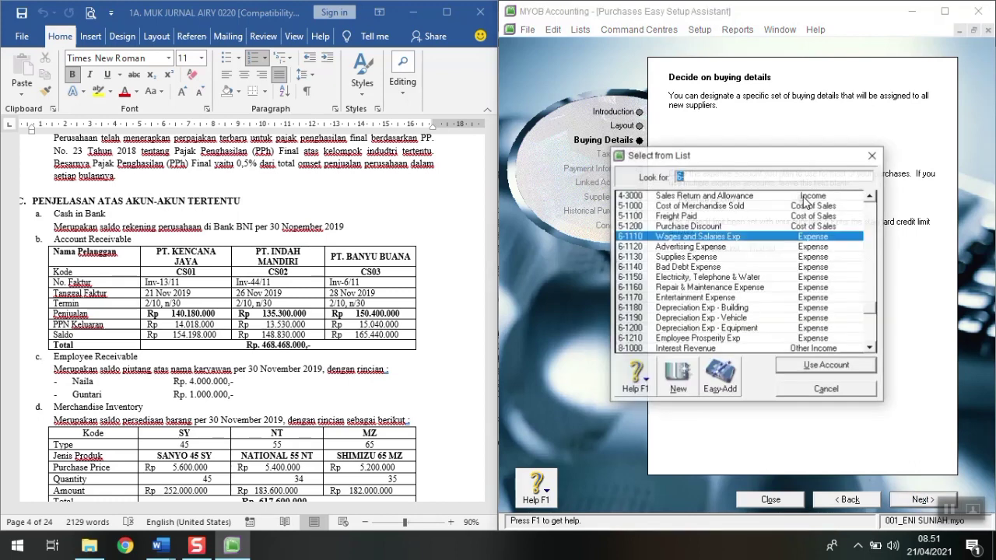
click(704, 207)
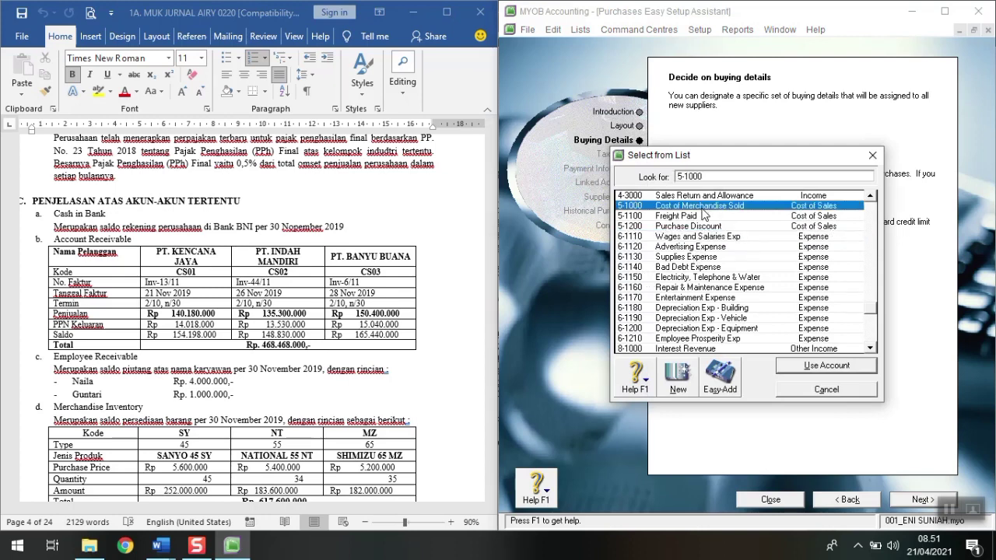
click(824, 366)
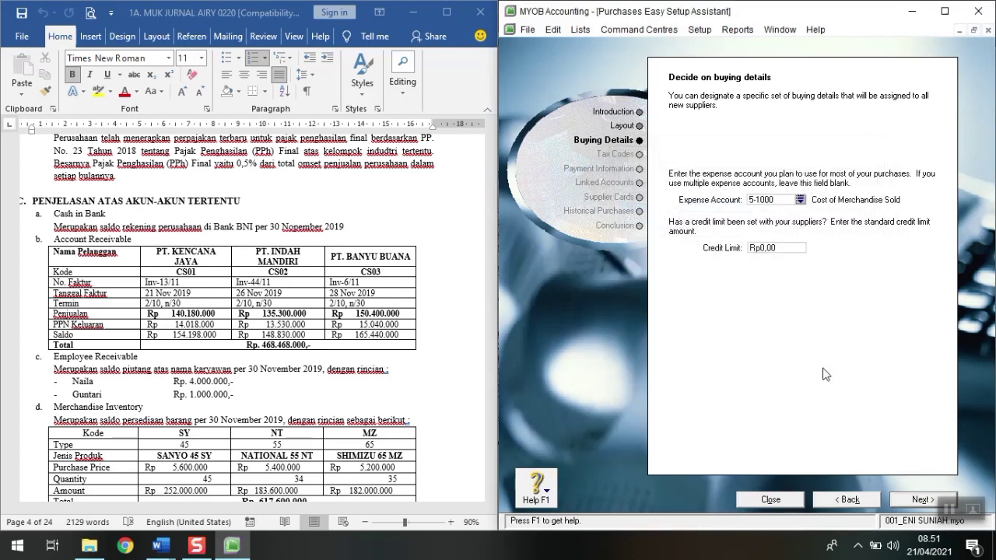
Step: Set the freight tax code to N-T
click(897, 500)
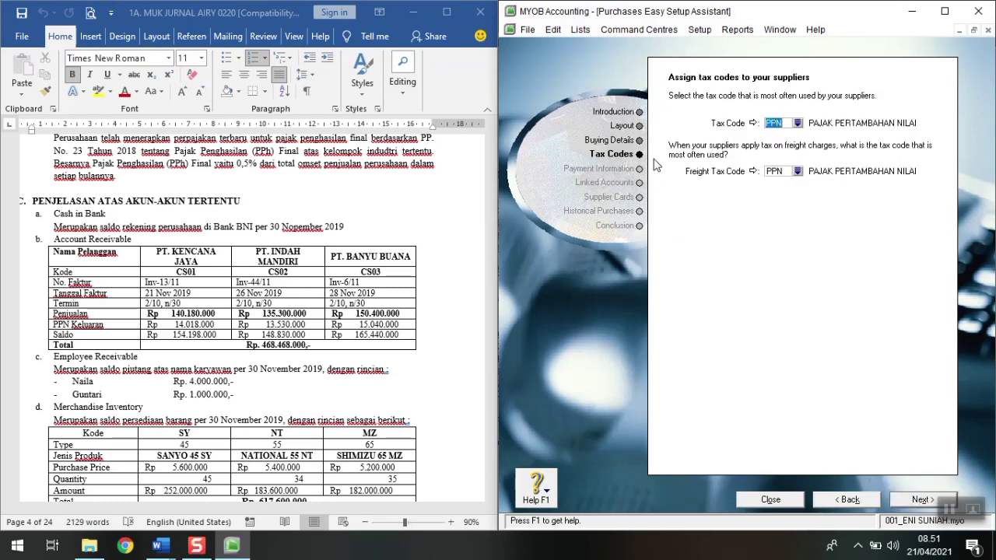
click(785, 171)
text(N-T)
key(Tab)
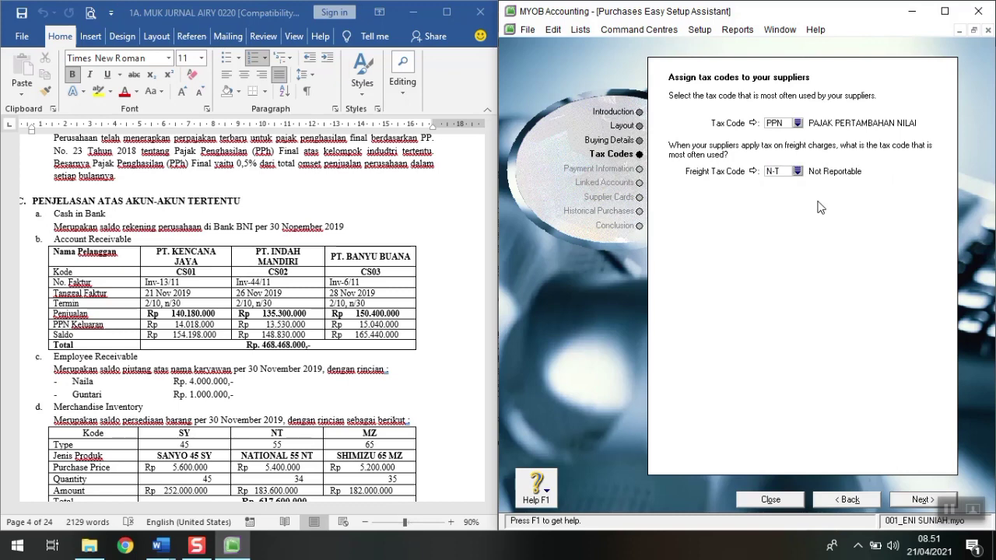
Step: Set the supplier payment method to Cheque
click(901, 500)
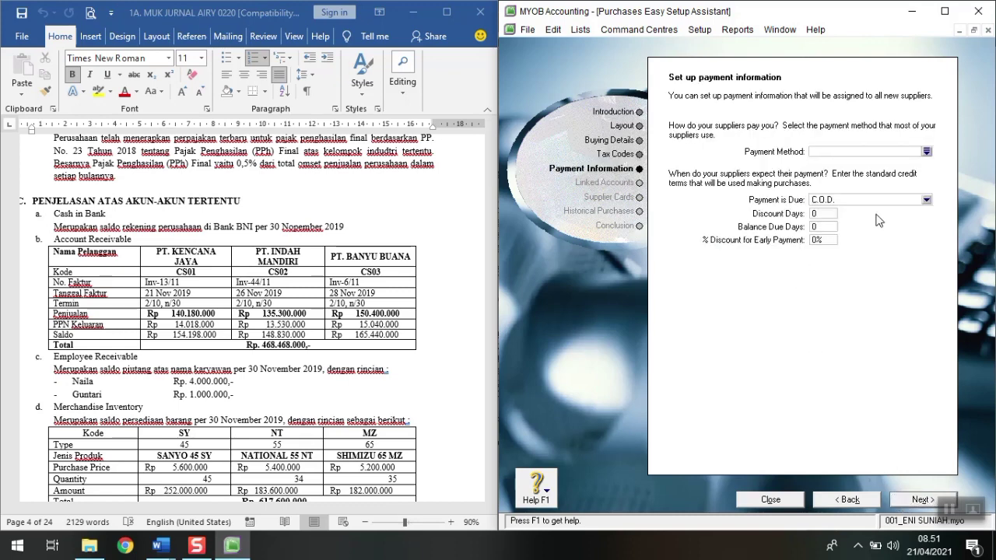
click(927, 151)
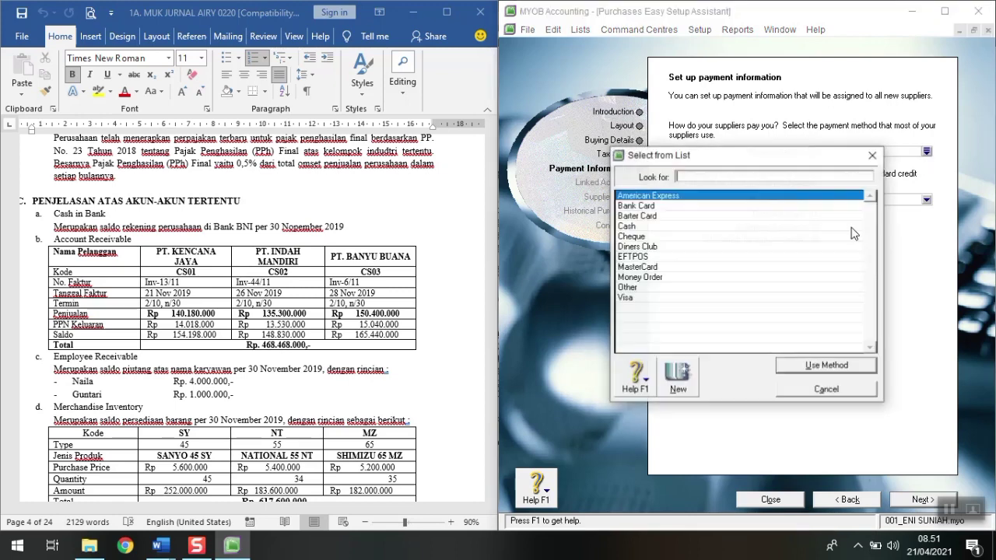
click(642, 237)
click(827, 365)
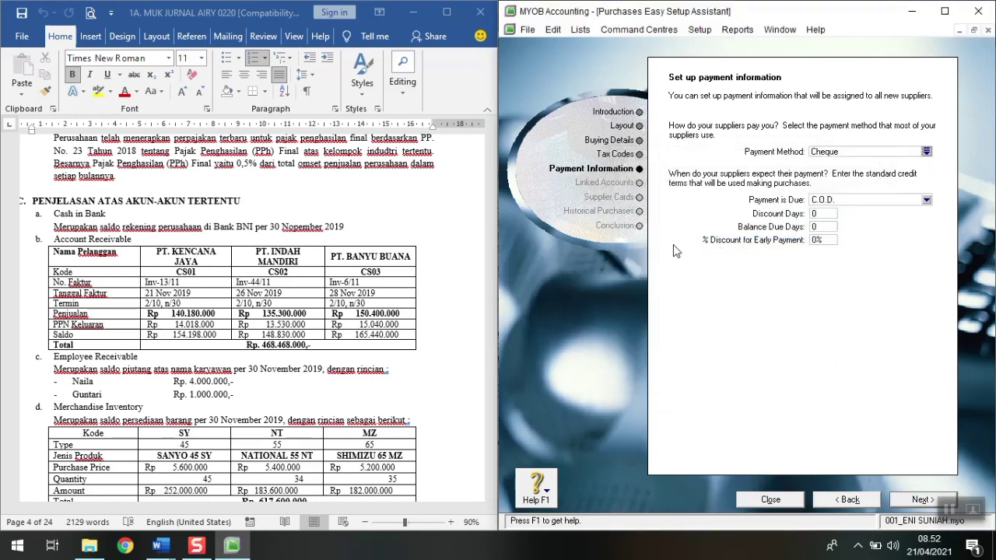
Step: Set terms to a given number of days: 3% discount within 10 days, balance due in 30
scroll(238, 307, up, 12)
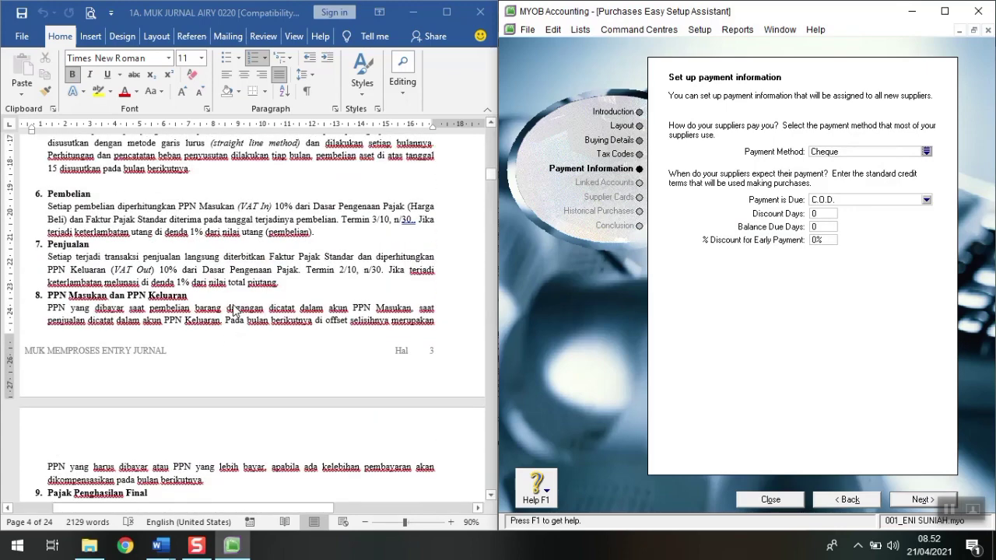
scroll(235, 309, up, 1)
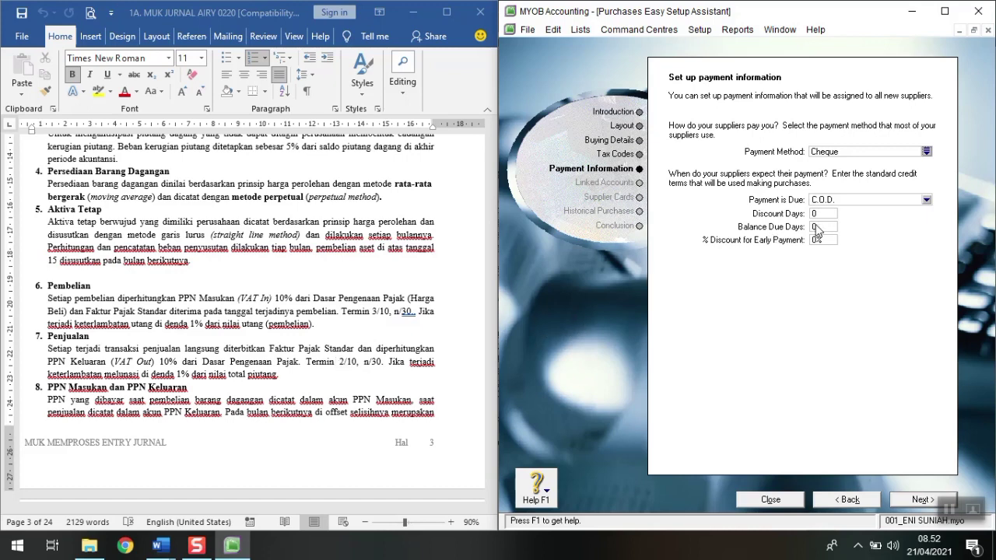
click(829, 201)
click(841, 234)
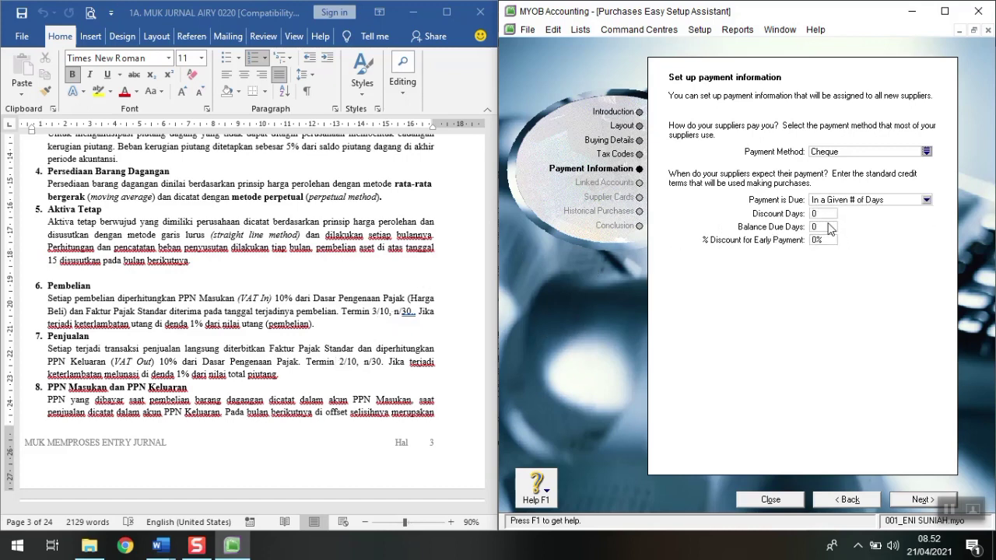
click(829, 214)
key(Tab)
text(30)
key(Tab)
text(3)
key(Tab)
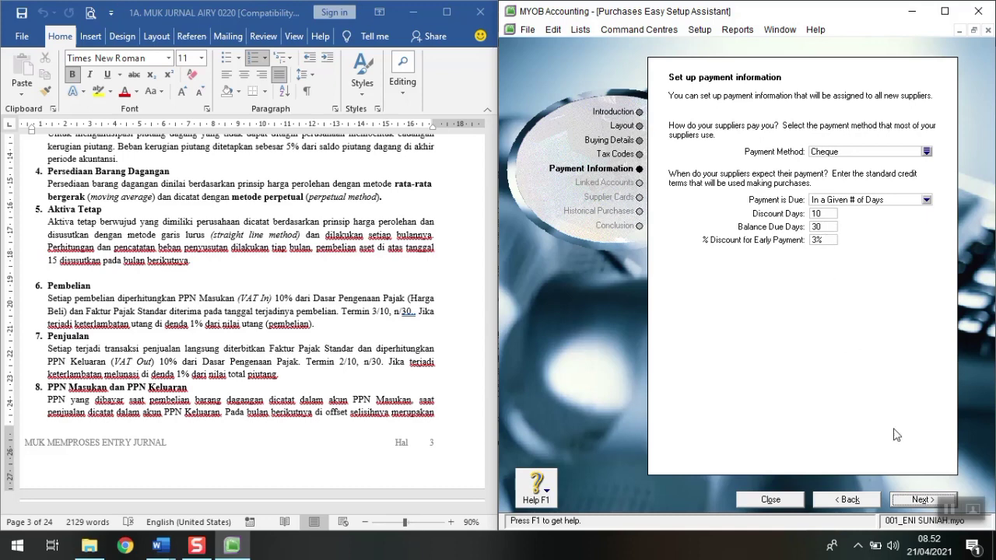
click(909, 504)
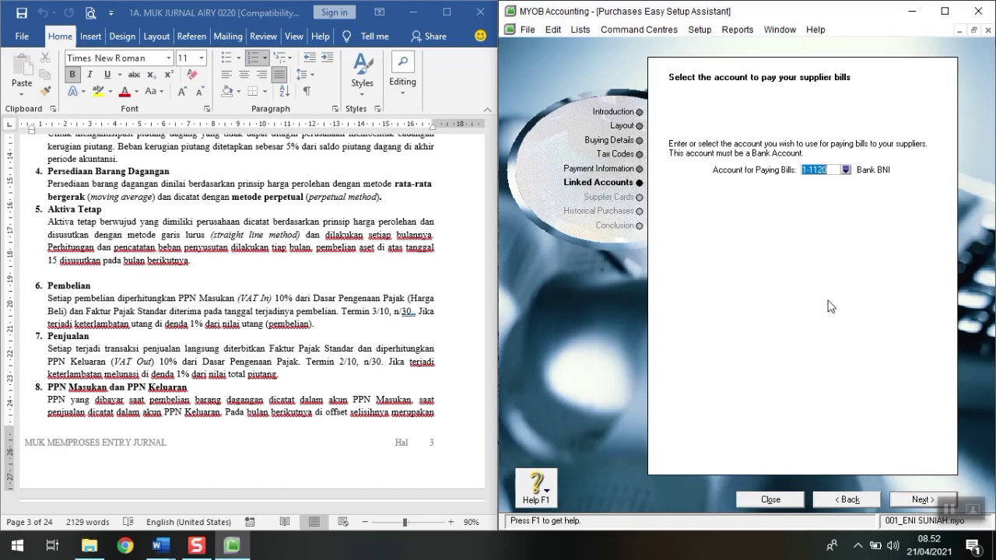
Step: Keep 1-1120 Bank BNI as the bill-paying account and begin a new supplier card
click(912, 505)
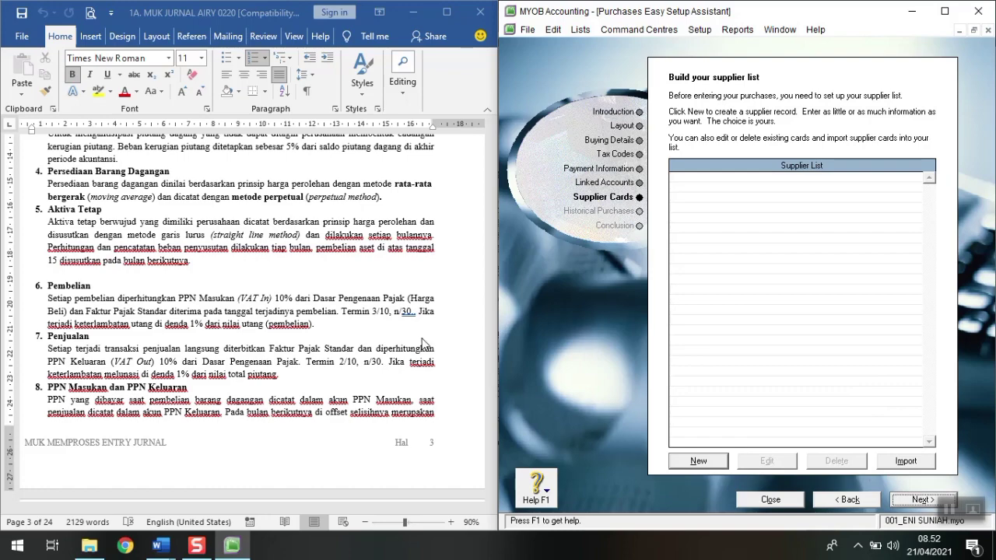
scroll(422, 344, down, 10)
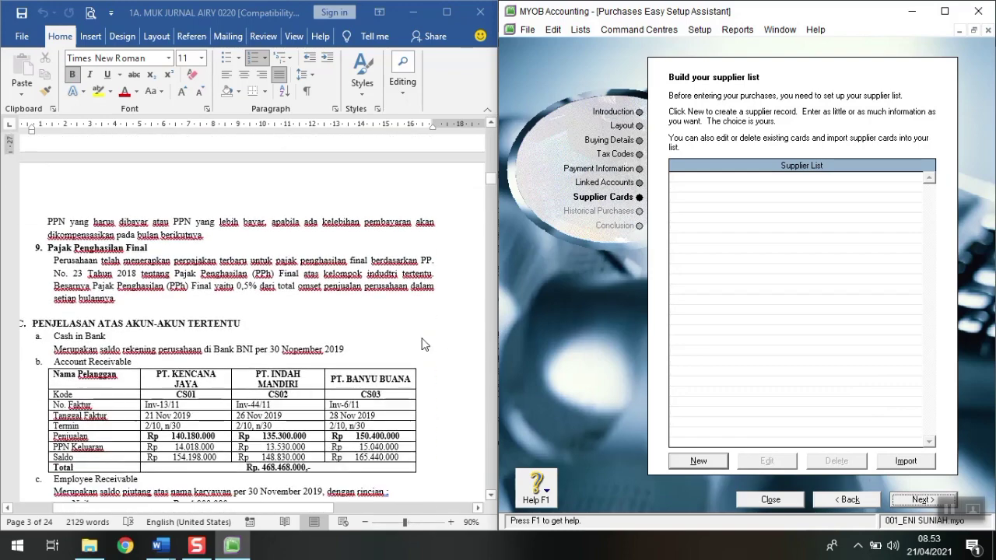
scroll(423, 343, down, 10)
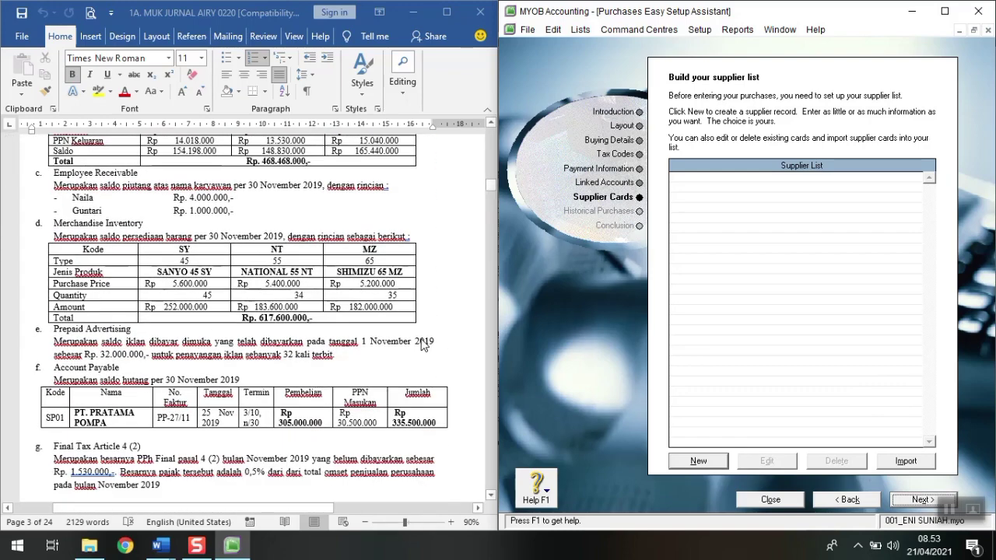
scroll(423, 343, down, 3)
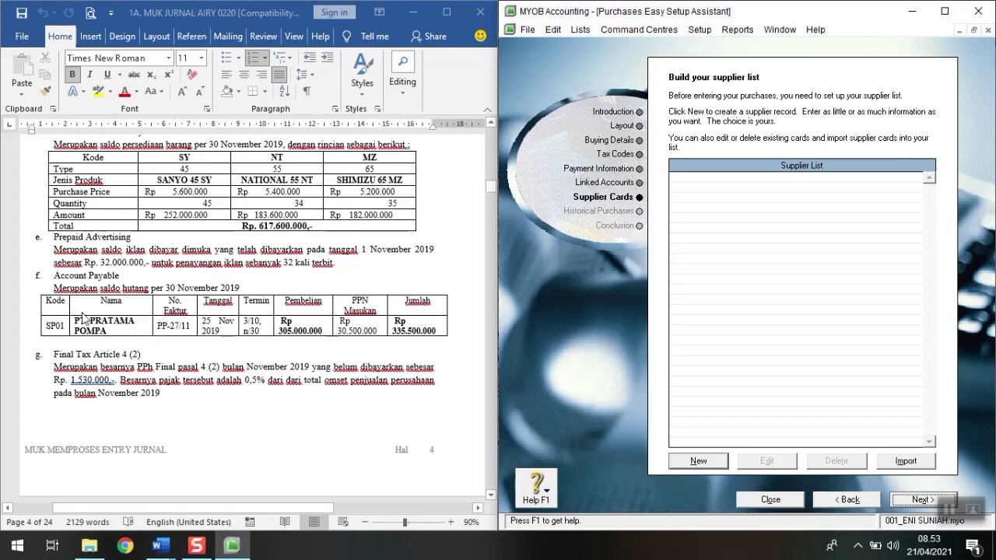
click(698, 461)
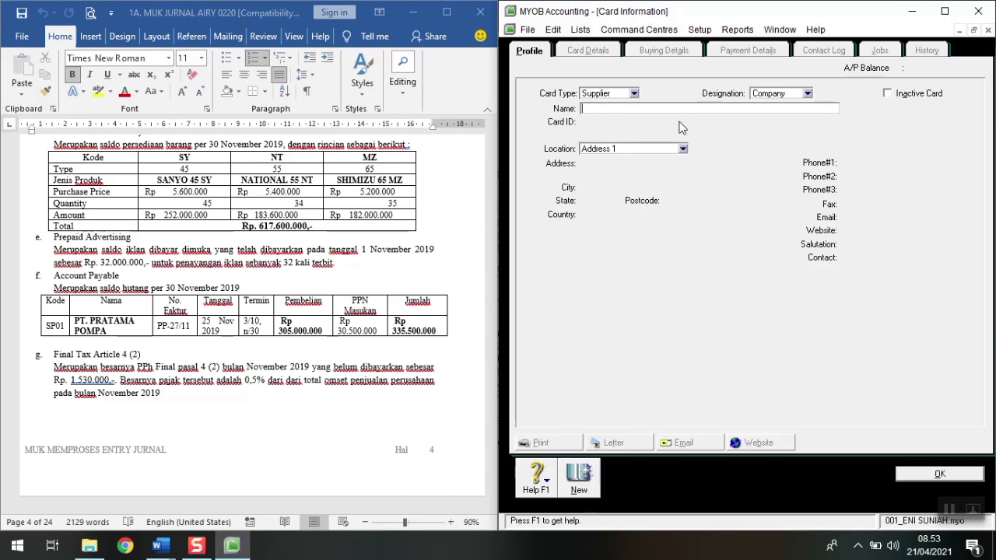
Step: Create supplier card PT PRATAMA POMPA with card ID SP01 and save it
text(PT PRATAMA POMPA)
key(Tab)
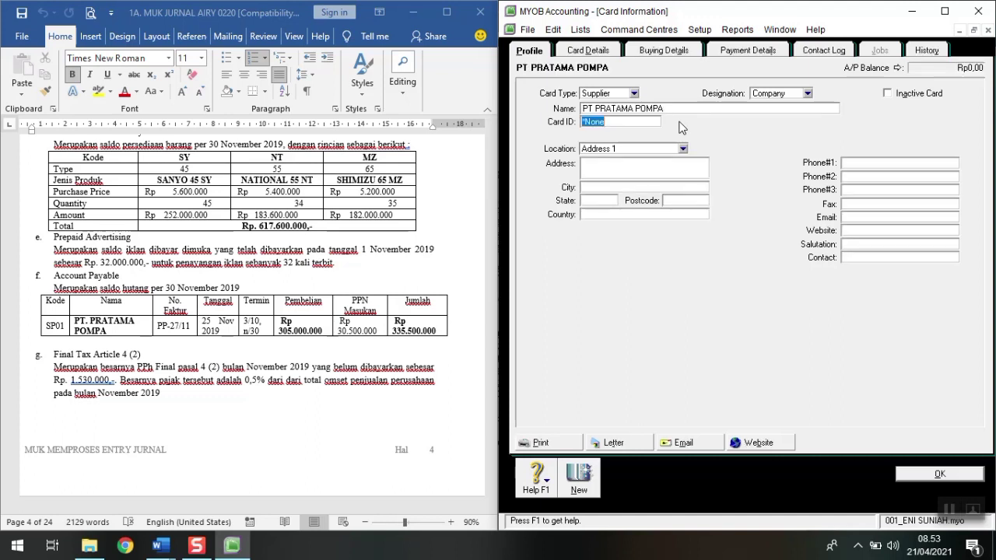
text(SP01)
click(660, 51)
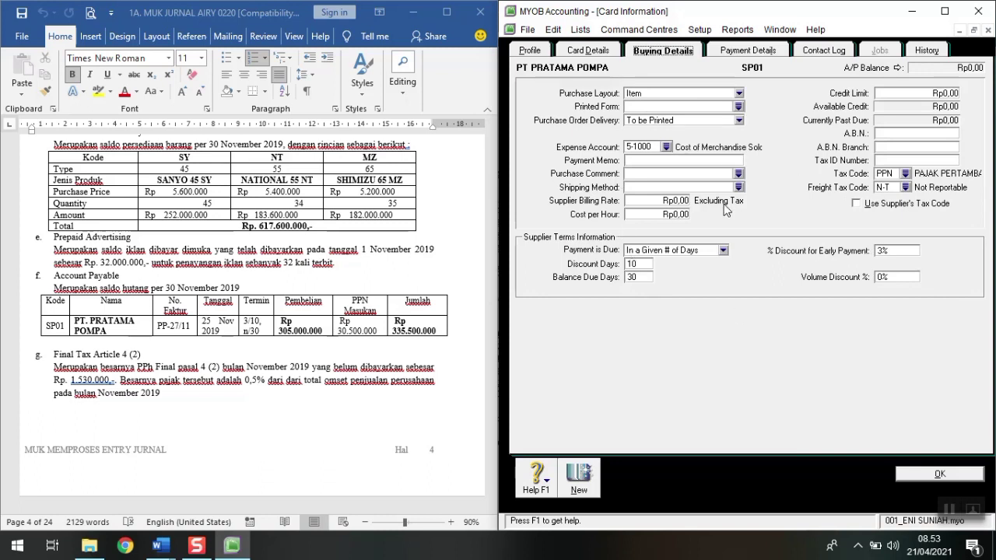
click(921, 479)
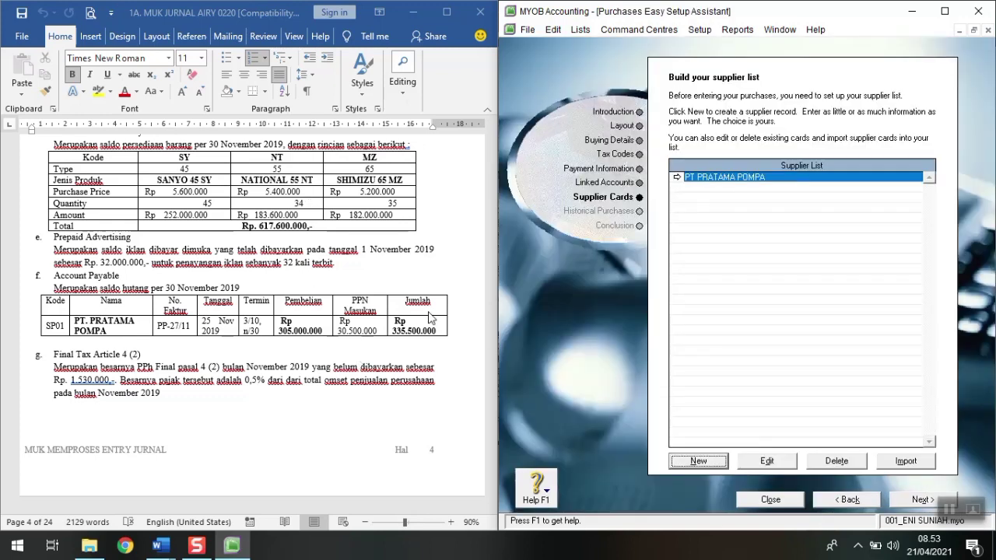
Step: Start a historical purchase for PT PRATAMA POMPA, PO PP-27/11 dated 25/11/2019
click(912, 500)
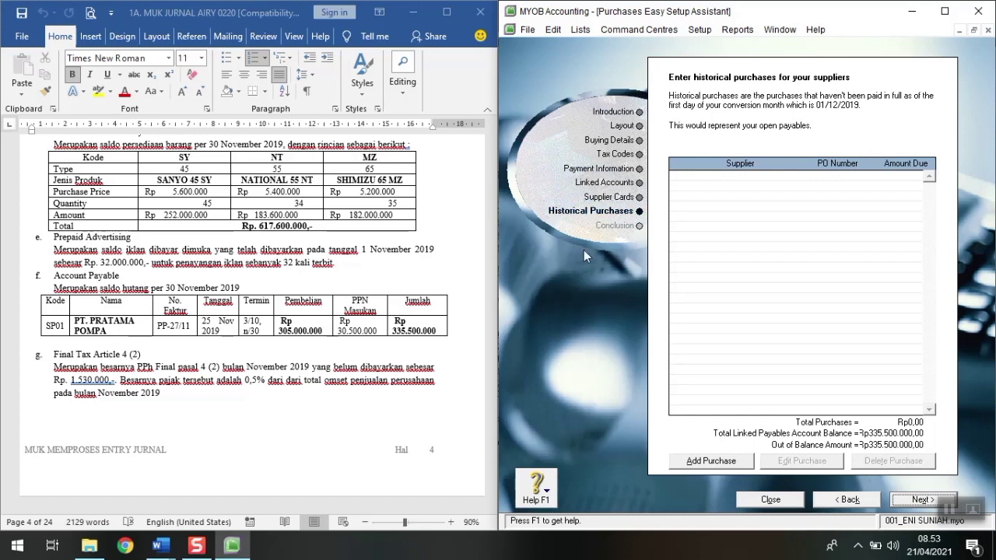
click(710, 461)
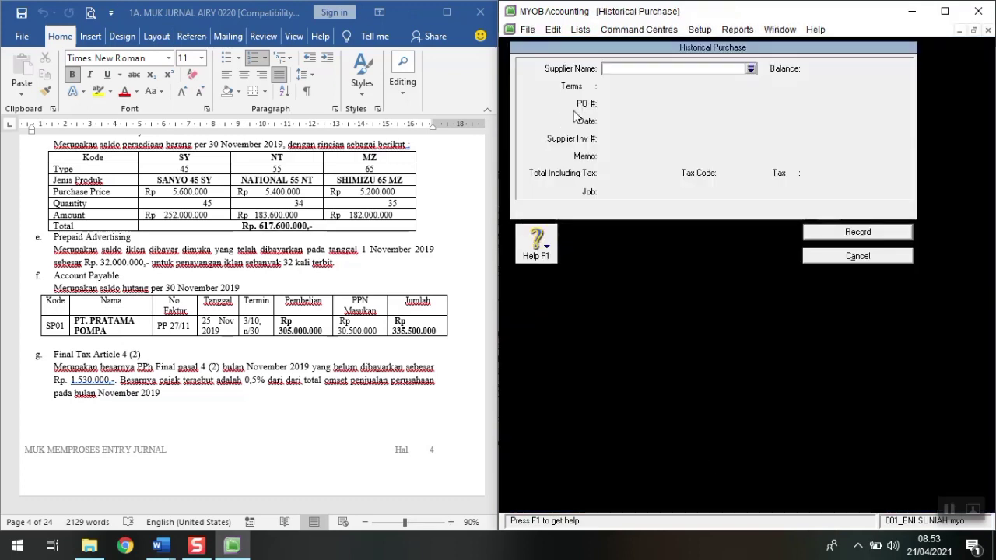
text(PT )
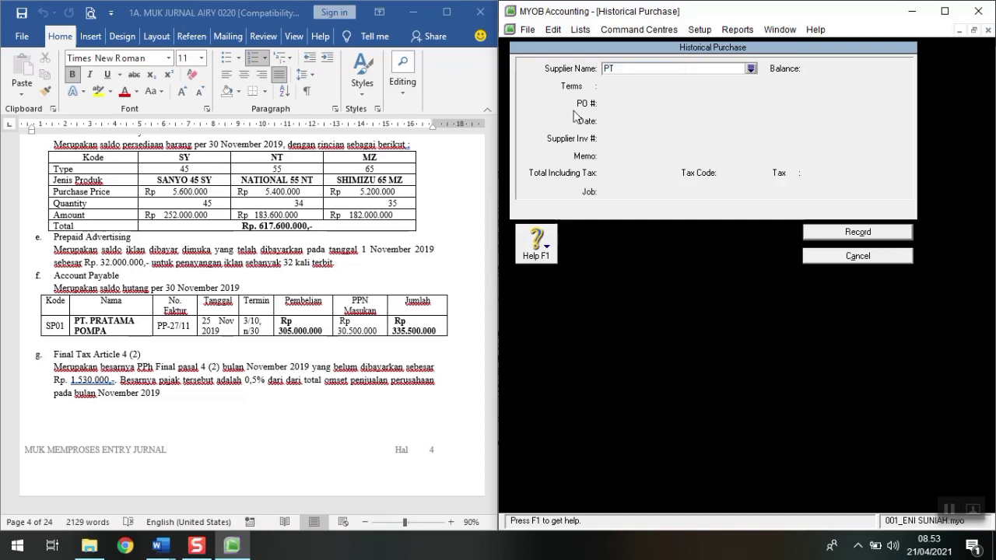
text(P)
text(P)
key(Tab)
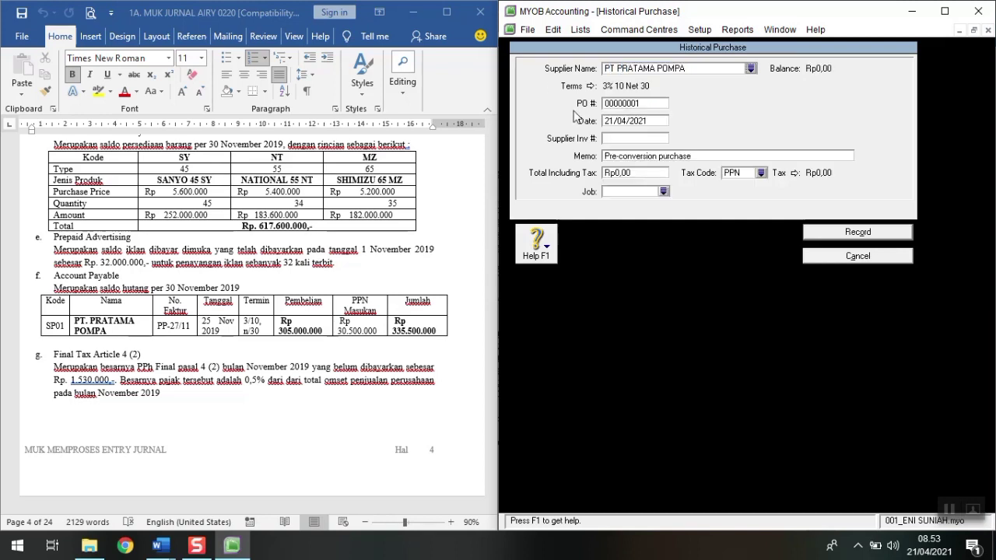
key(Tab)
text(PP-27/11)
key(Tab)
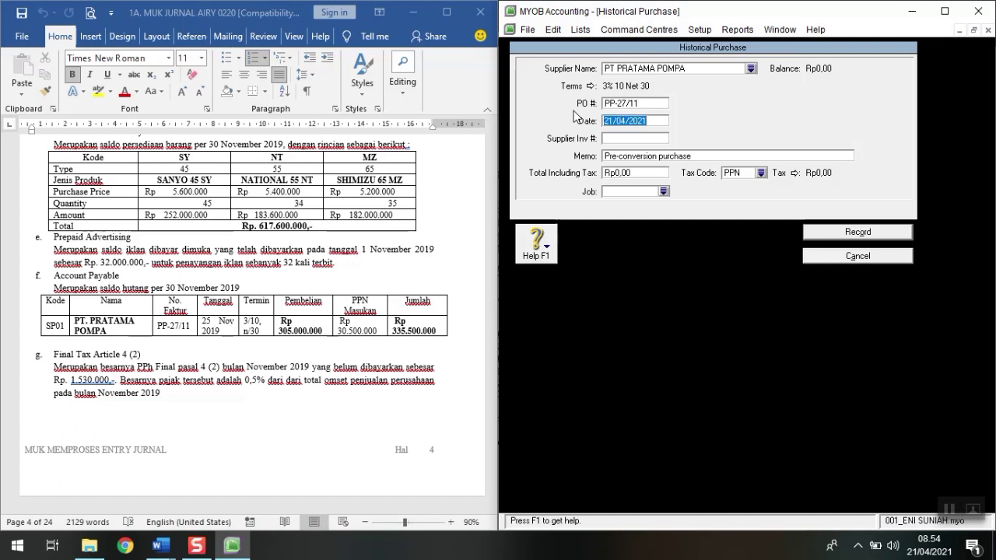
text(25/11/2019)
key(Tab)
key(Tab)
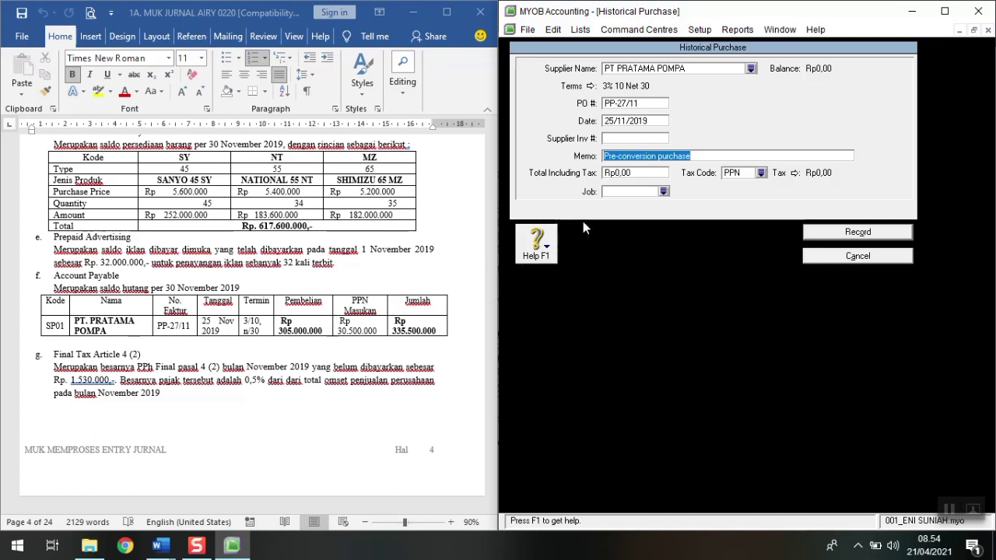
Step: Enter memo SALDO AWAL UTANG, total 335.500.000 and tax code N-T; record and dismiss the notes
text(SA)
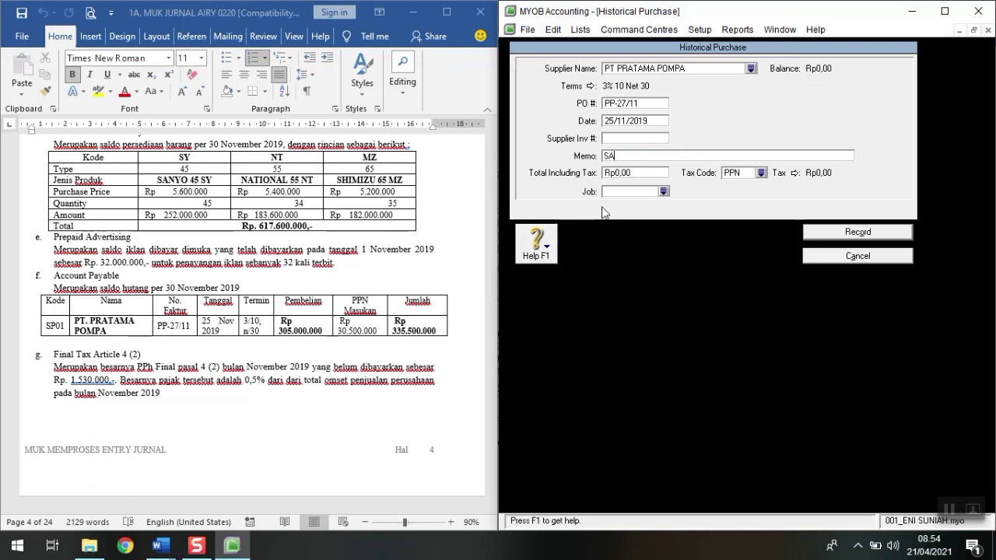
text(LDO AWAL UTANG)
key(Tab)
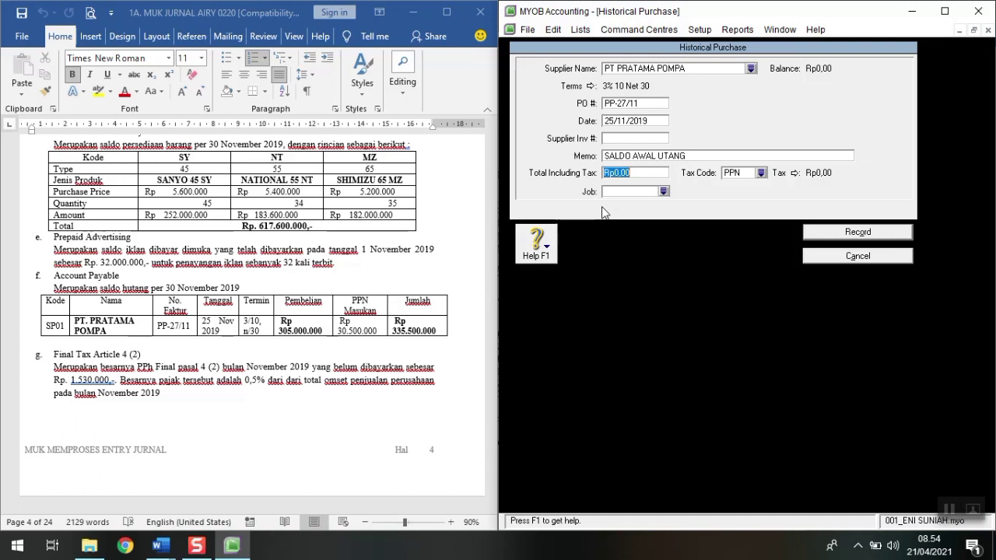
text(335.500.)
text(00)
text(0)
key(Tab)
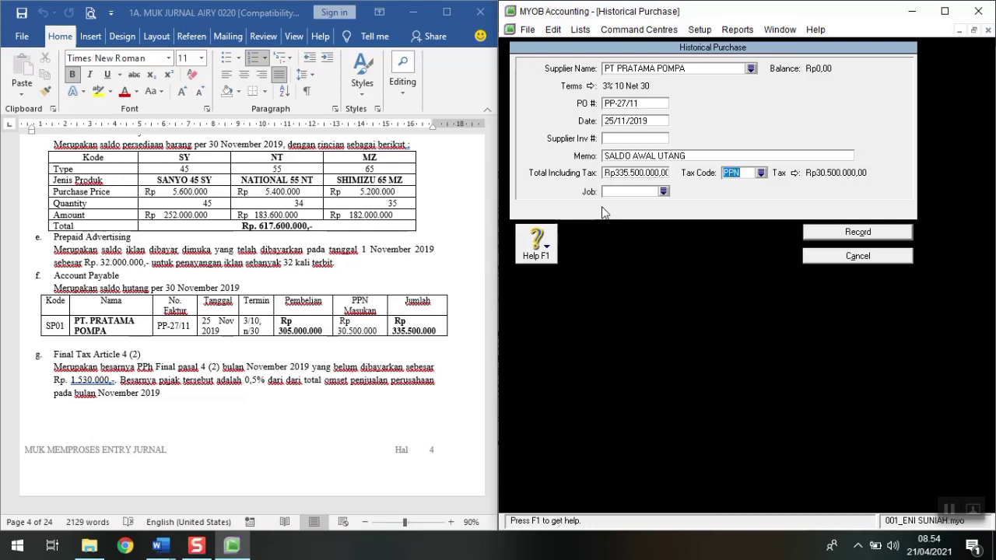
text(N-T)
key(Tab)
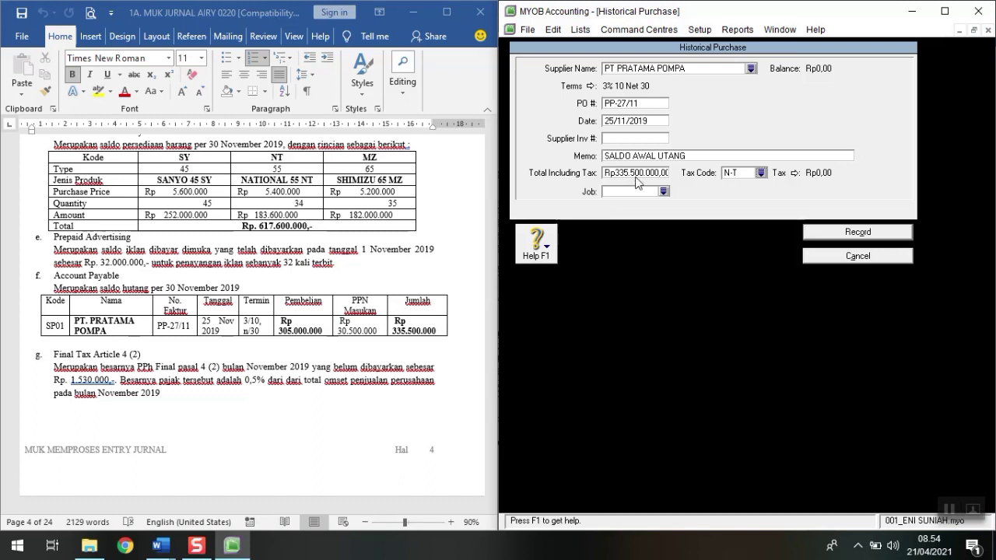
click(861, 233)
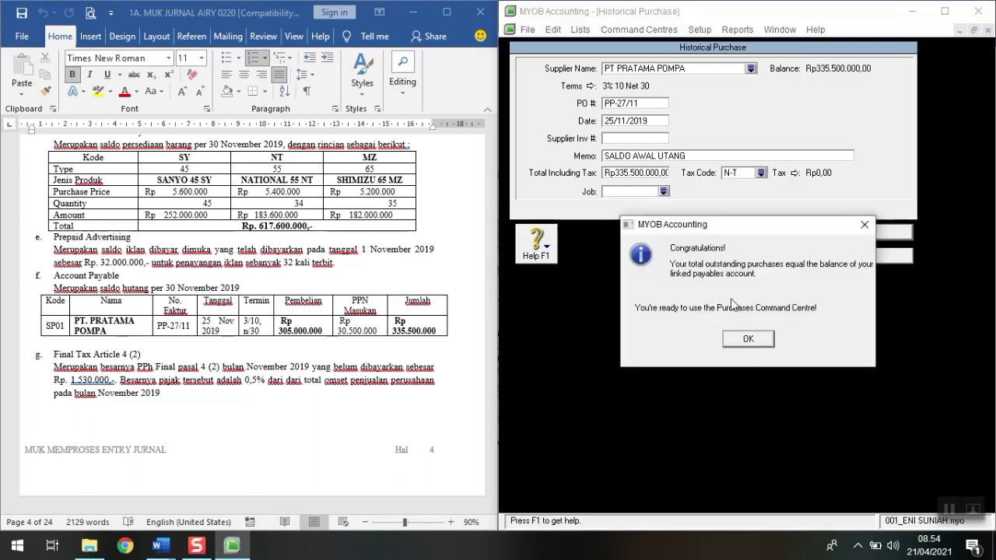
click(749, 338)
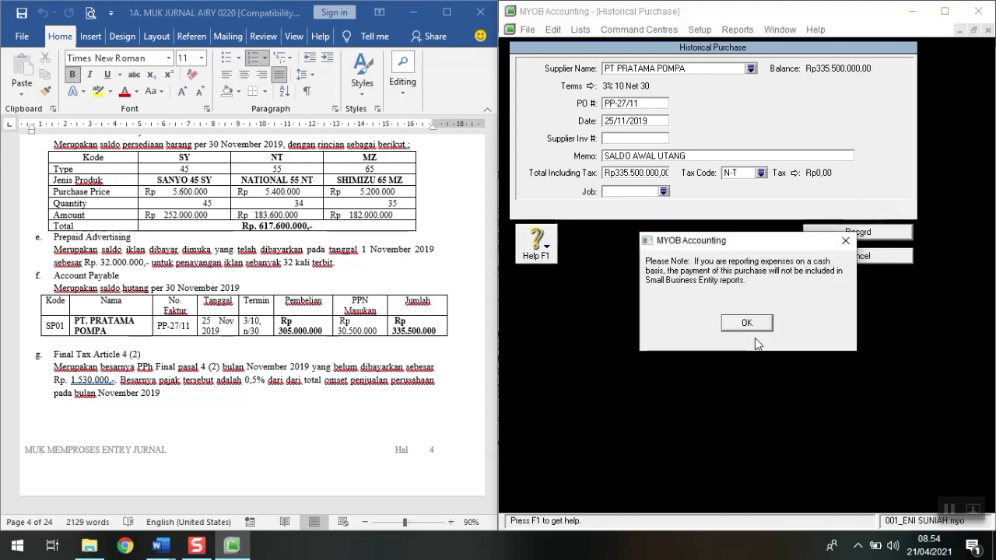
click(750, 324)
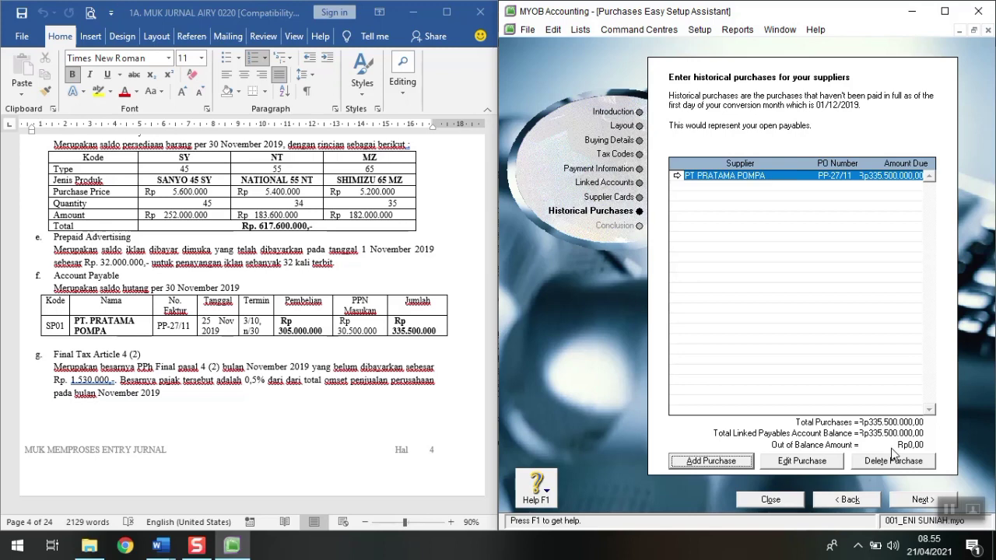
Step: Check the PT PRATAMA POMPA purchase is unchanged, then finish and close the Purchases assistant
double_click(893, 183)
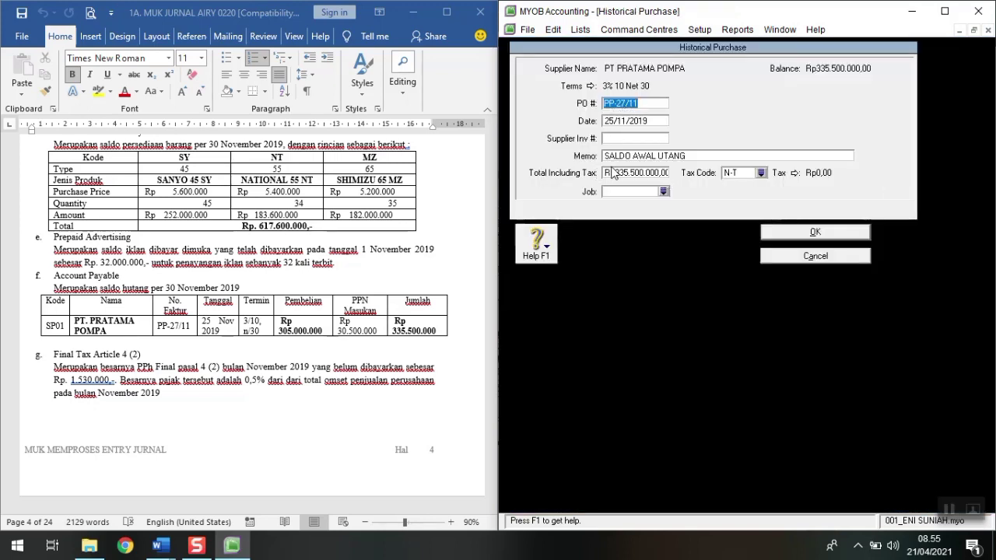
click(798, 243)
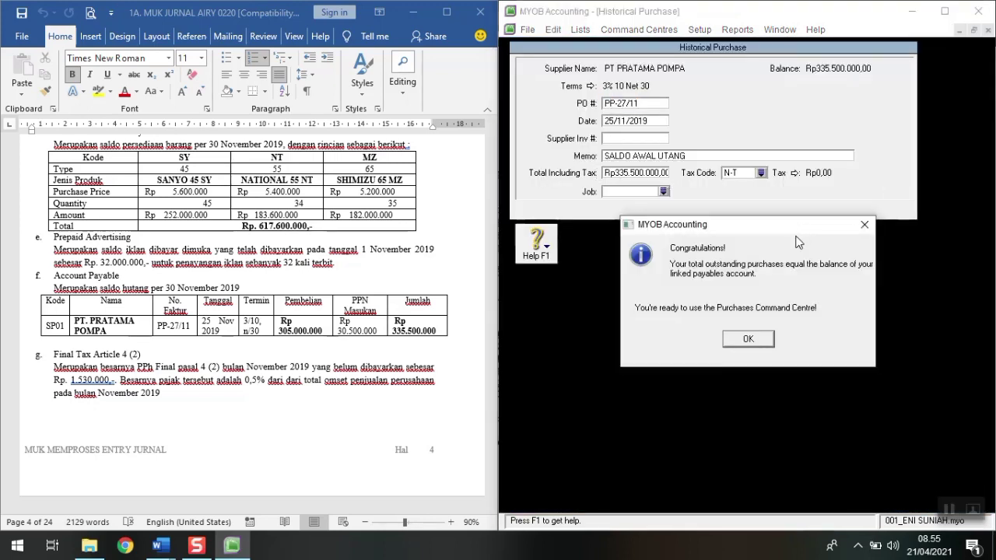
click(755, 344)
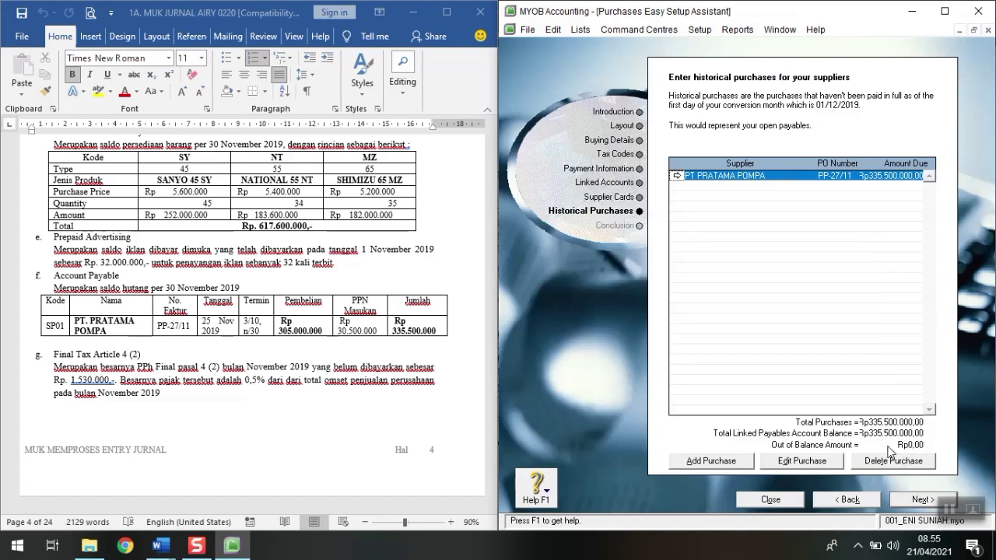
click(895, 504)
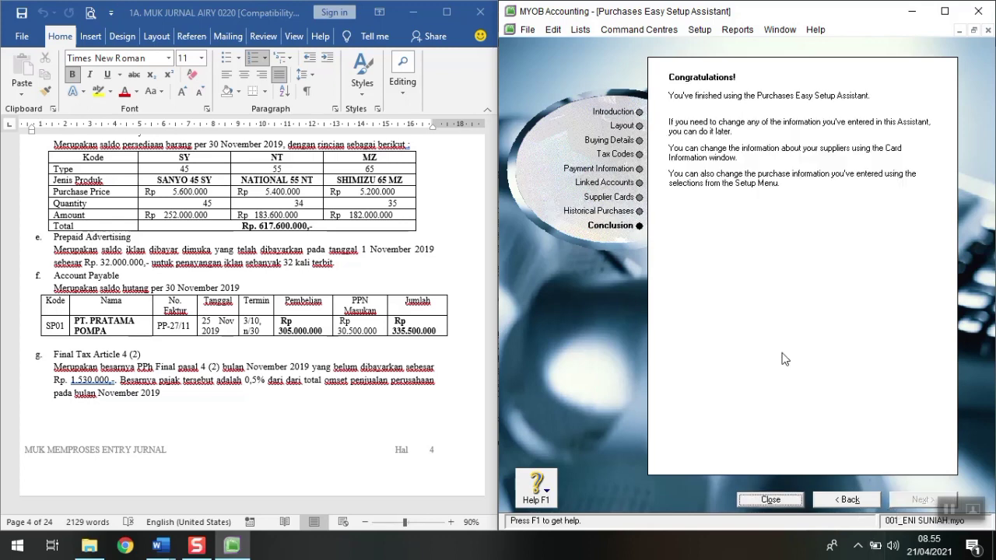
click(767, 500)
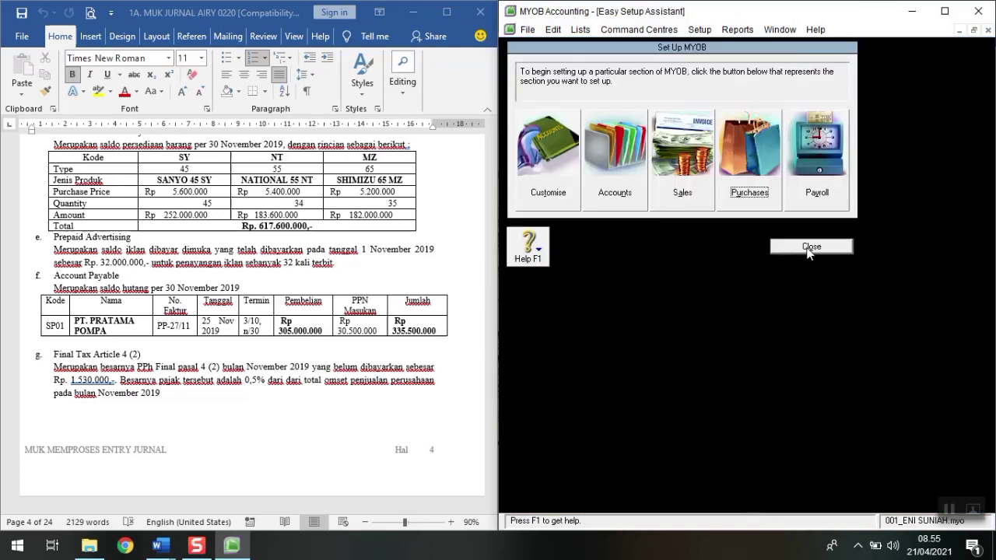
Step: Leave the setup overview and open the empty Items List from the Inventory Command Centre
click(809, 249)
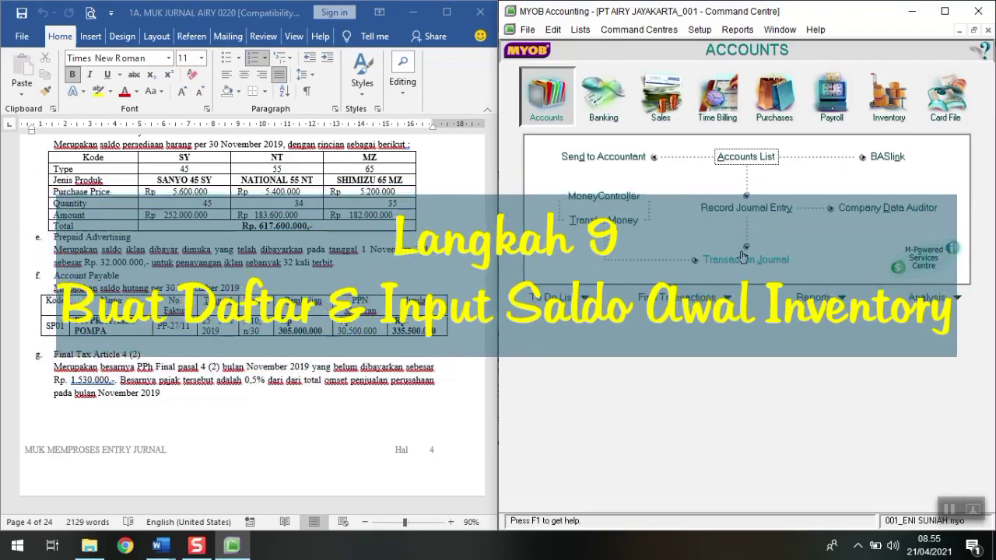
scroll(234, 257, up, 1)
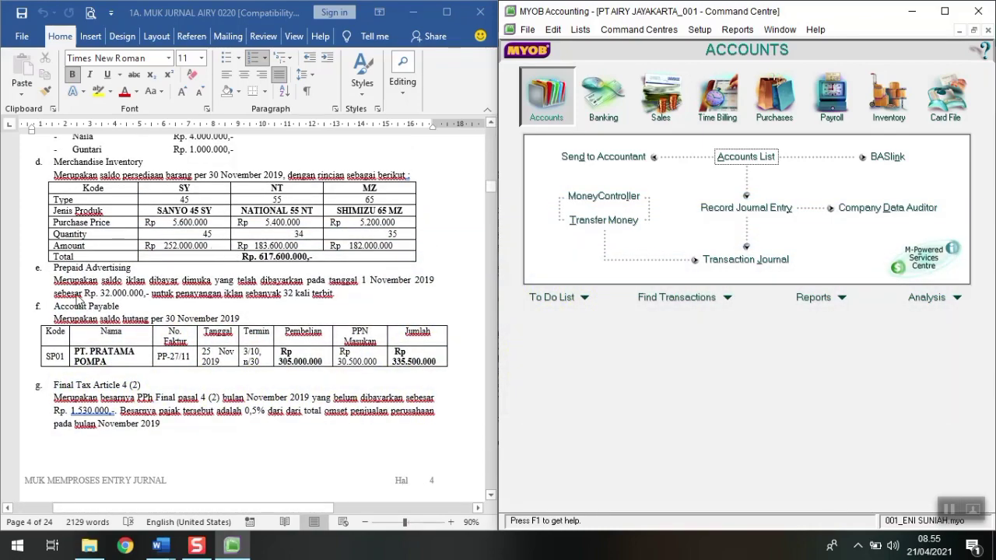
scroll(47, 206, up, 1)
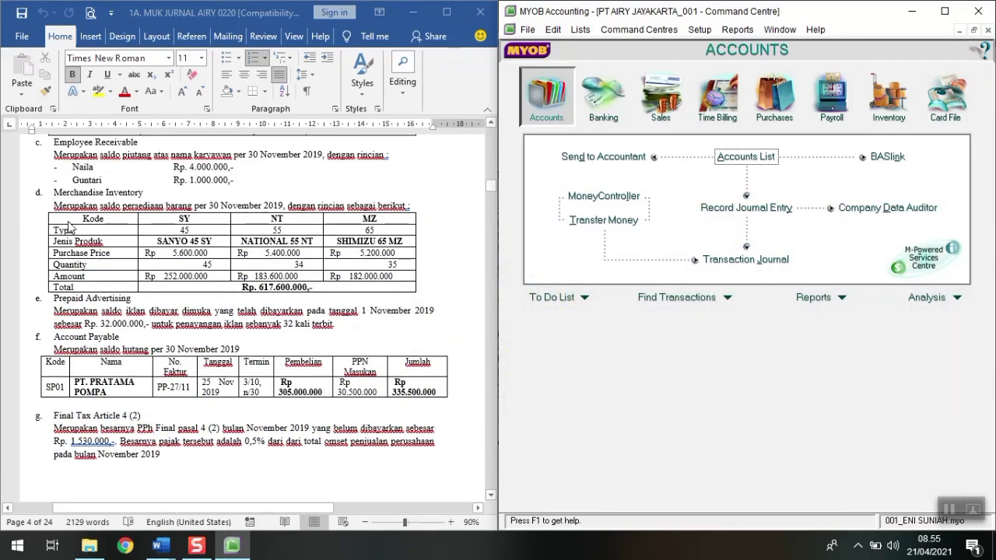
click(900, 122)
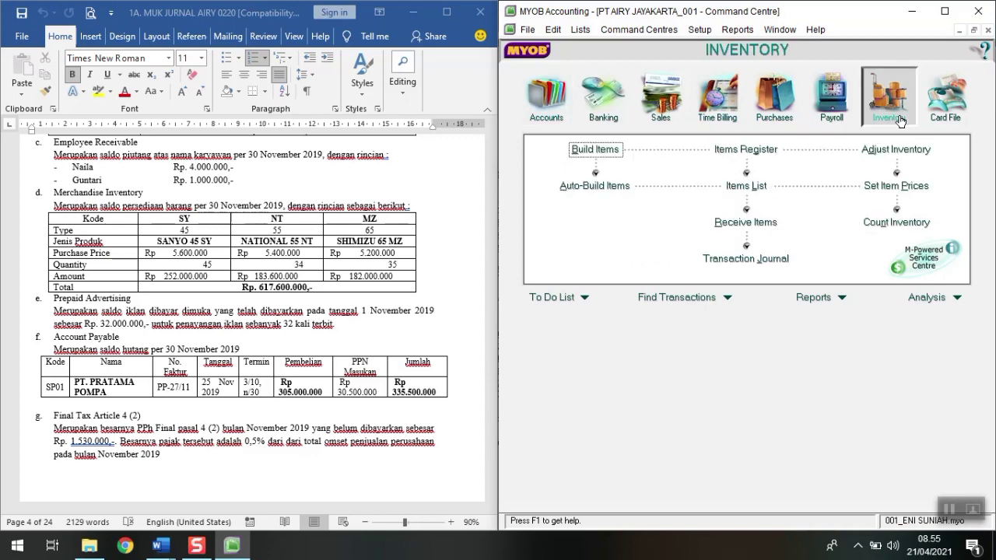
click(745, 187)
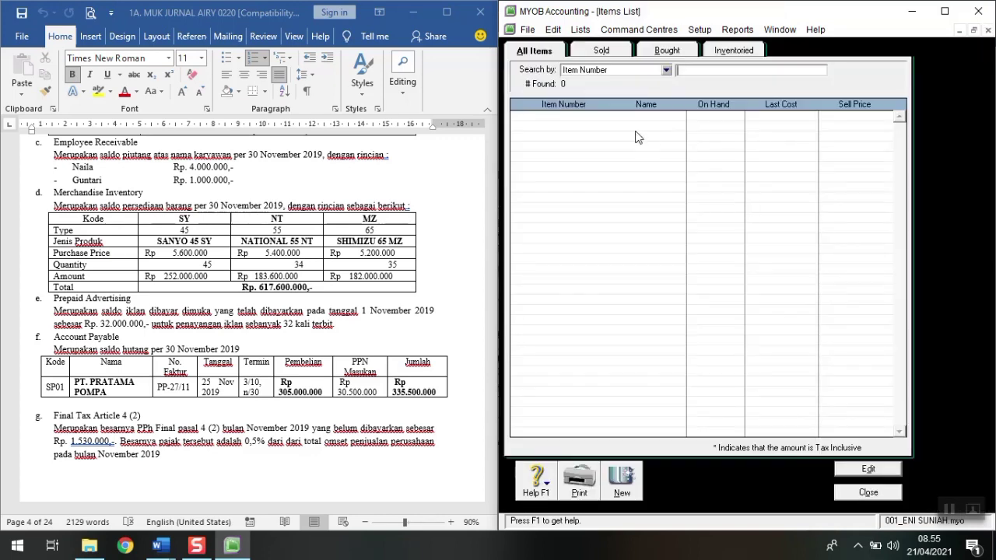
Step: Create new item SY45 'SANYO 45 SY' marked as I Buy, I Sell and I Inventory
click(620, 487)
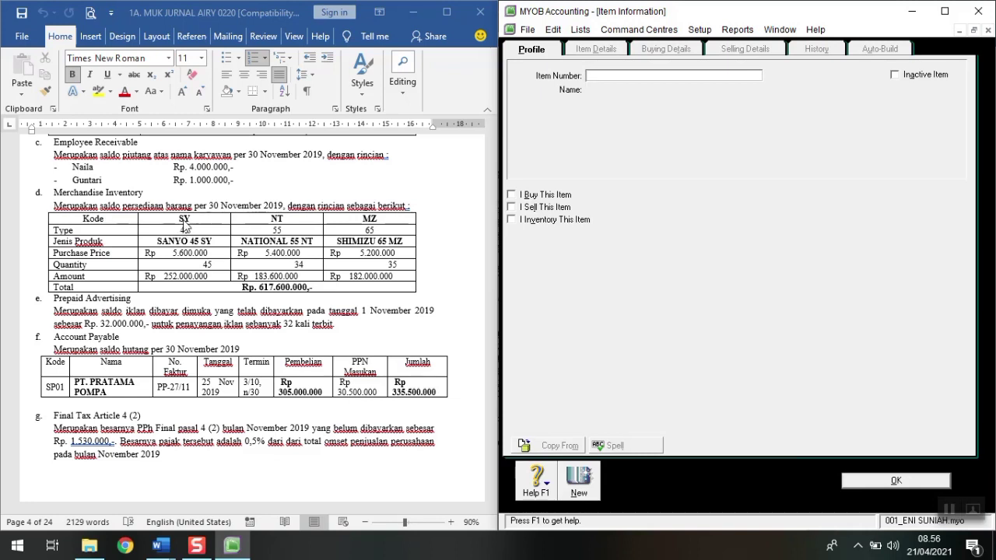
text(S)
text(Y45)
key(Tab)
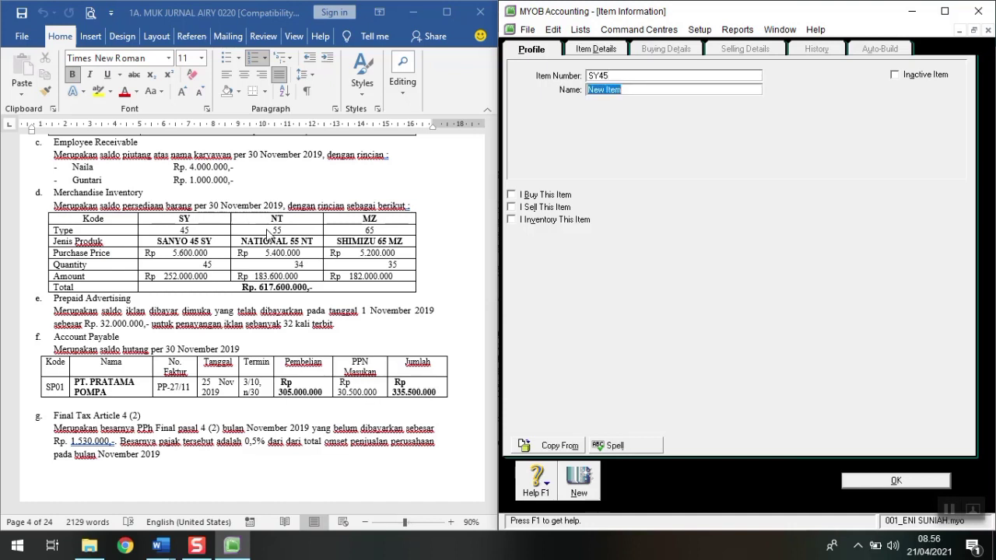
text(SANYO 45)
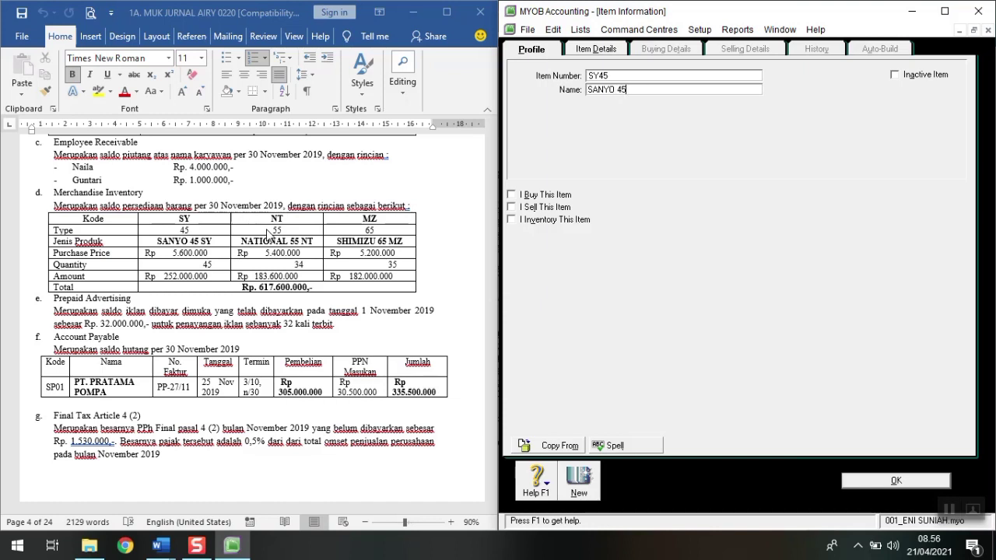
text( SY)
click(533, 196)
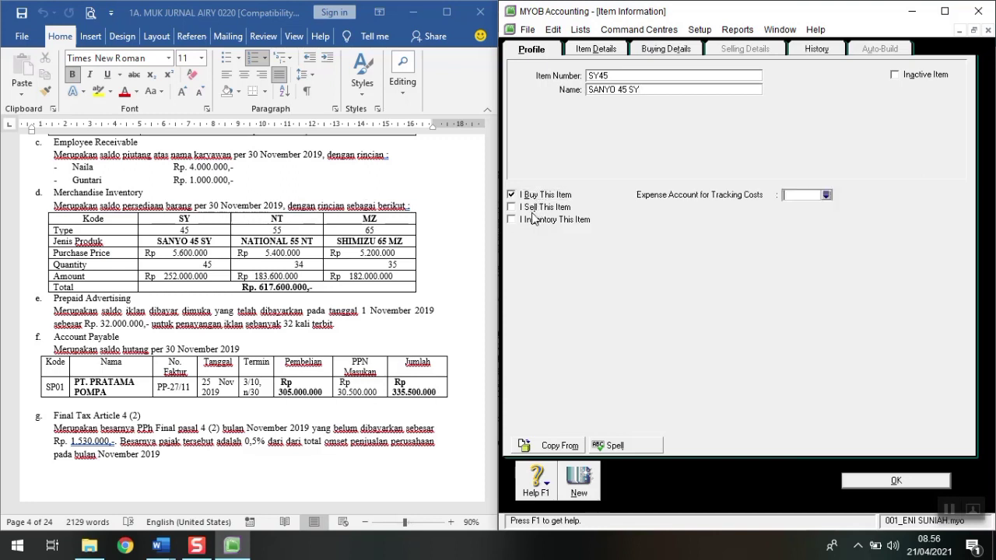
click(533, 207)
click(531, 220)
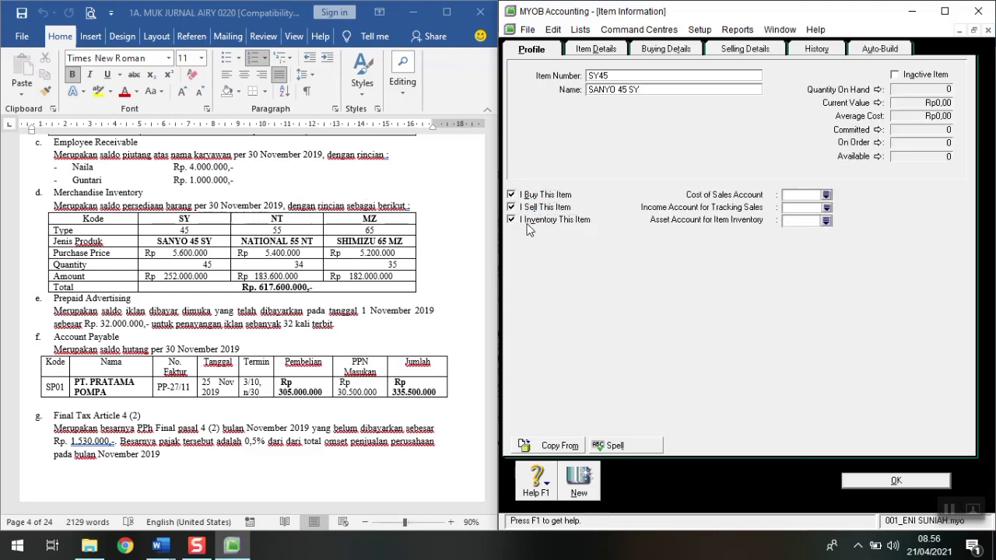
Step: Link SY45 to accounts 5-1000 cost of sales, 4-1000 income and 1-1170 asset
click(826, 194)
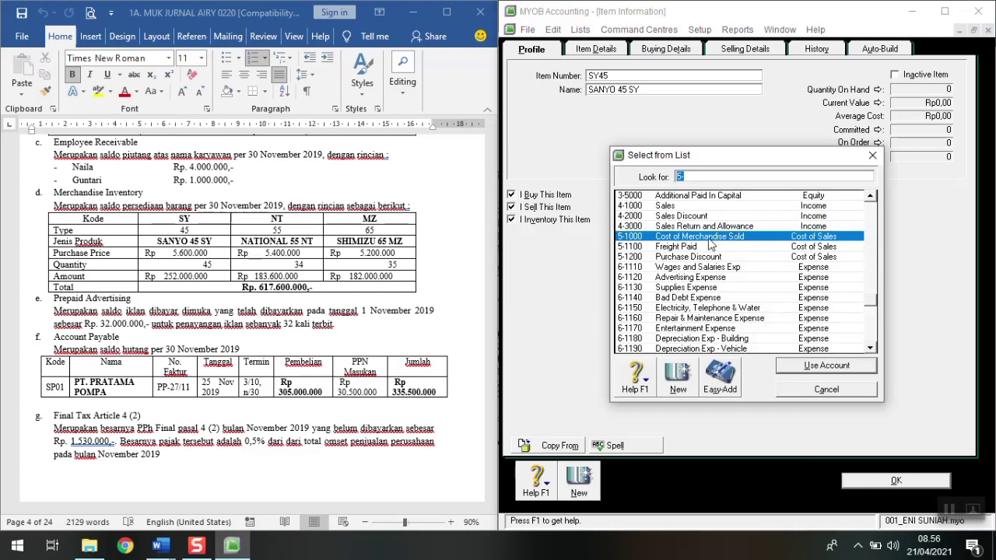
click(820, 366)
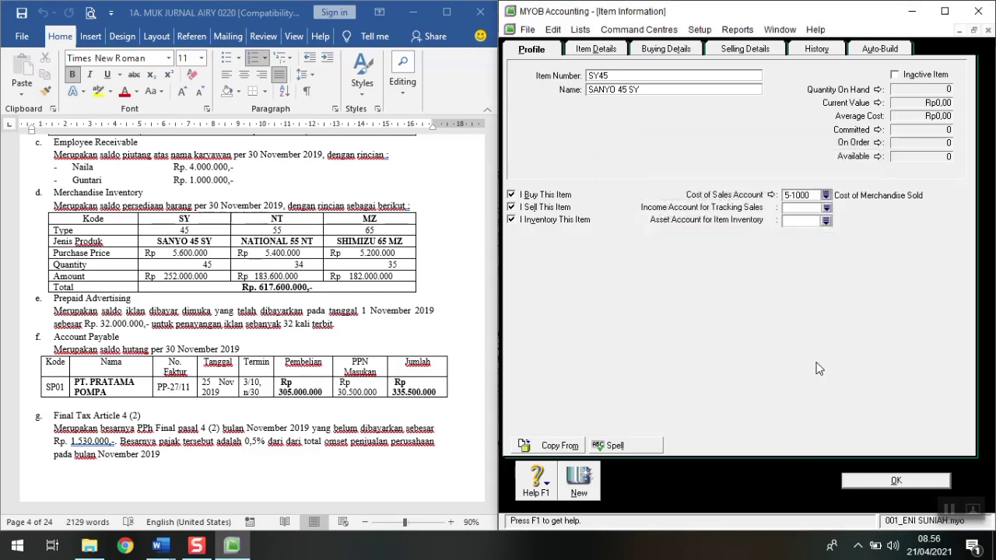
click(826, 208)
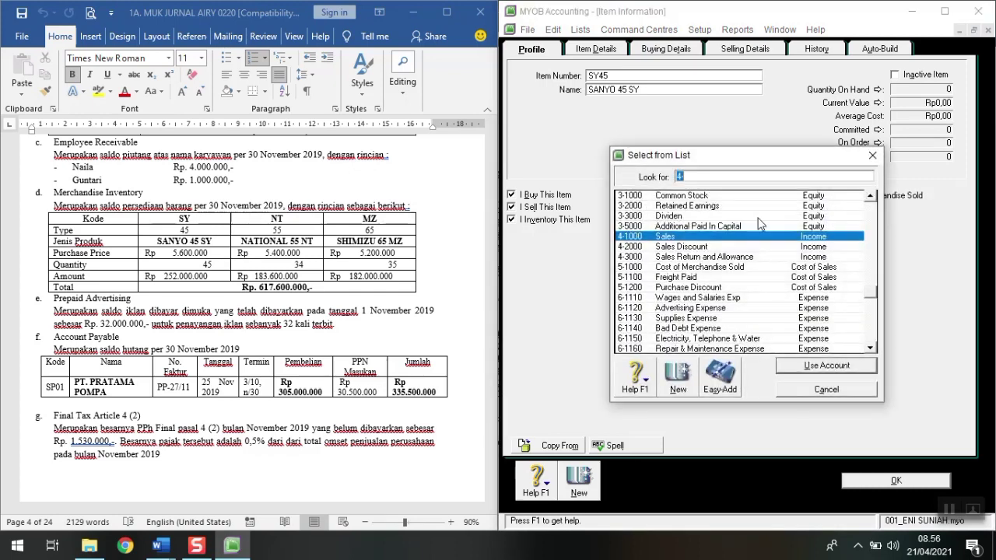
click(857, 370)
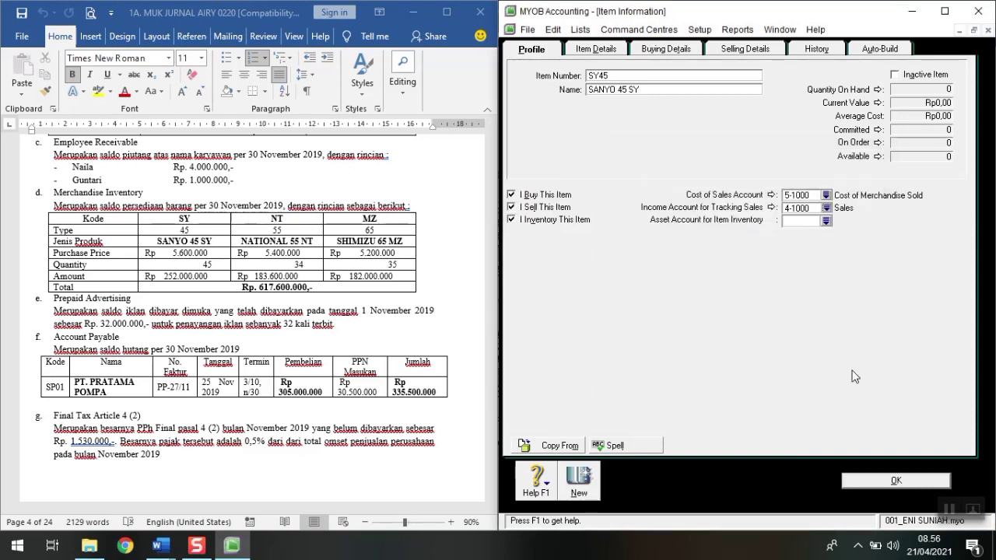
click(828, 222)
click(693, 258)
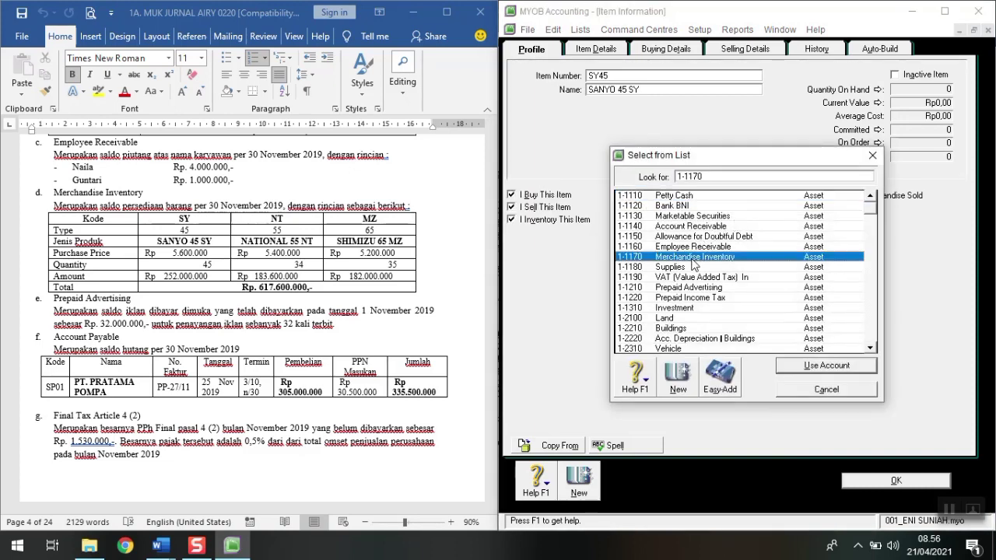
click(813, 369)
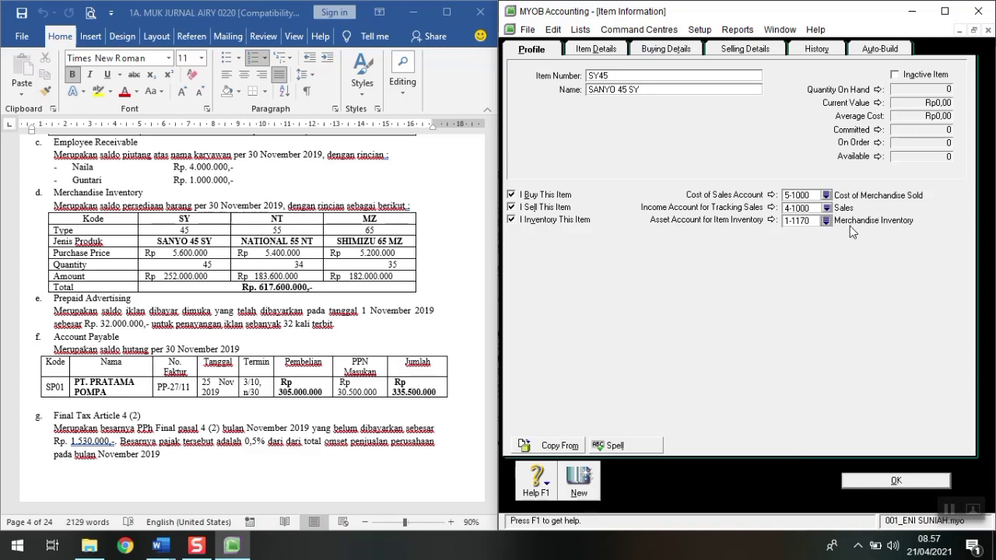
Step: Set SY45's buying details: standard cost Rp5.600.000, unit UNIT, tax code PPN
click(663, 52)
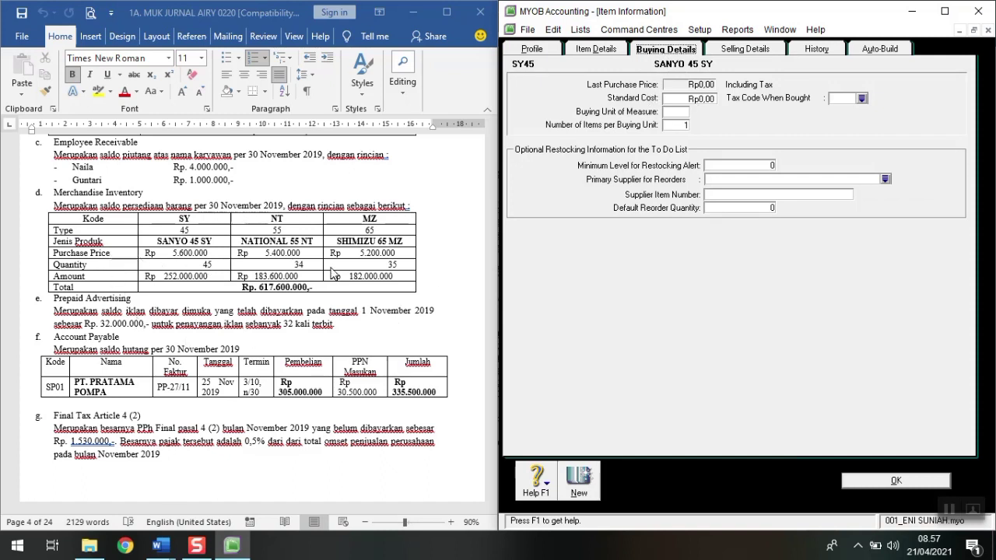
click(709, 99)
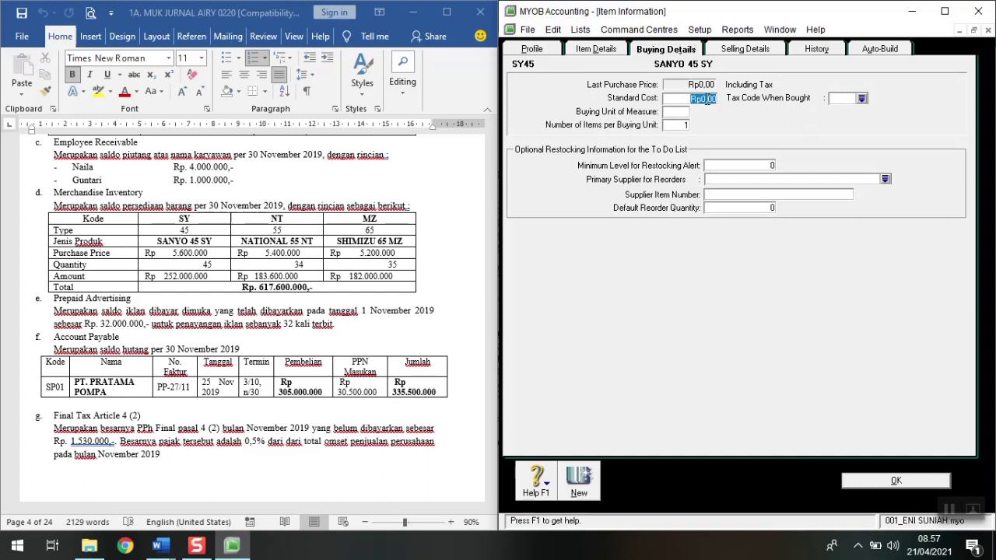
text(5600000)
key(Tab)
text(UNIT)
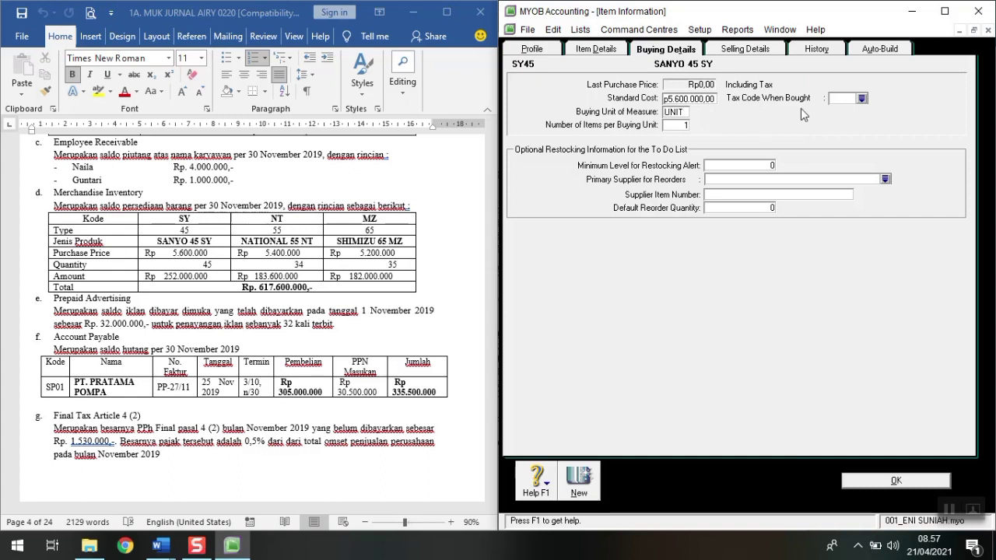
click(854, 99)
text(PPN)
key(Tab)
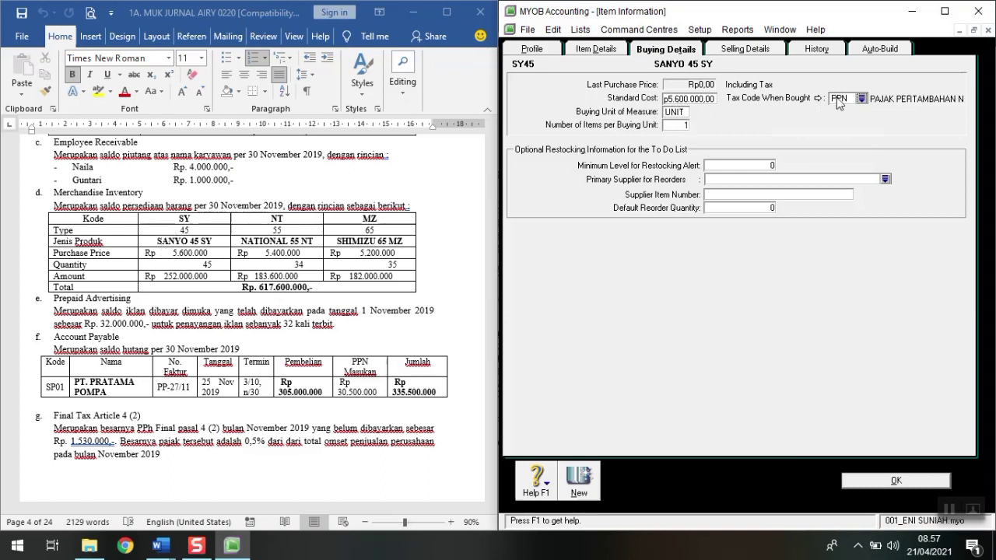
Step: Set SY45's selling unit to UNIT and tax code PPN, then save the item
click(750, 51)
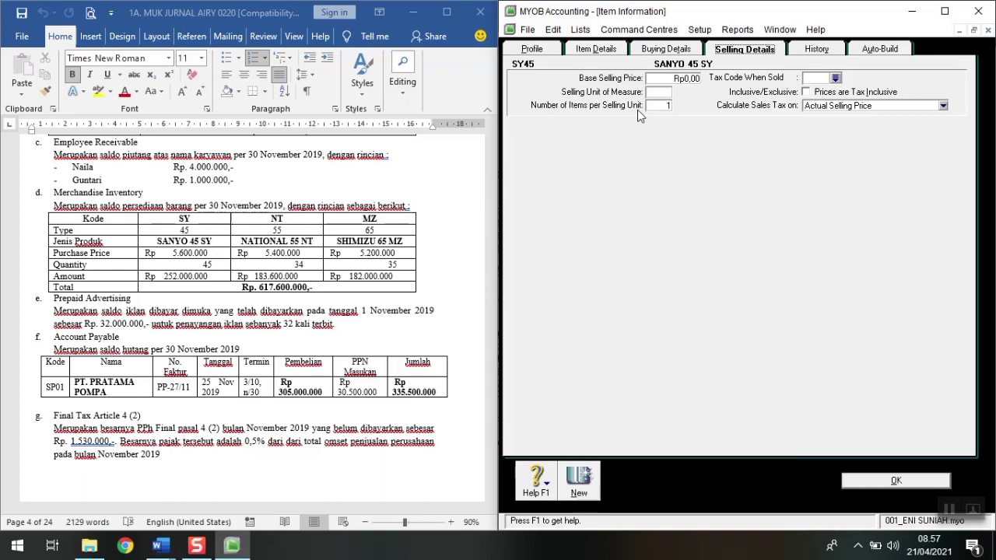
click(651, 93)
text(UNIT)
click(817, 78)
text(PPN)
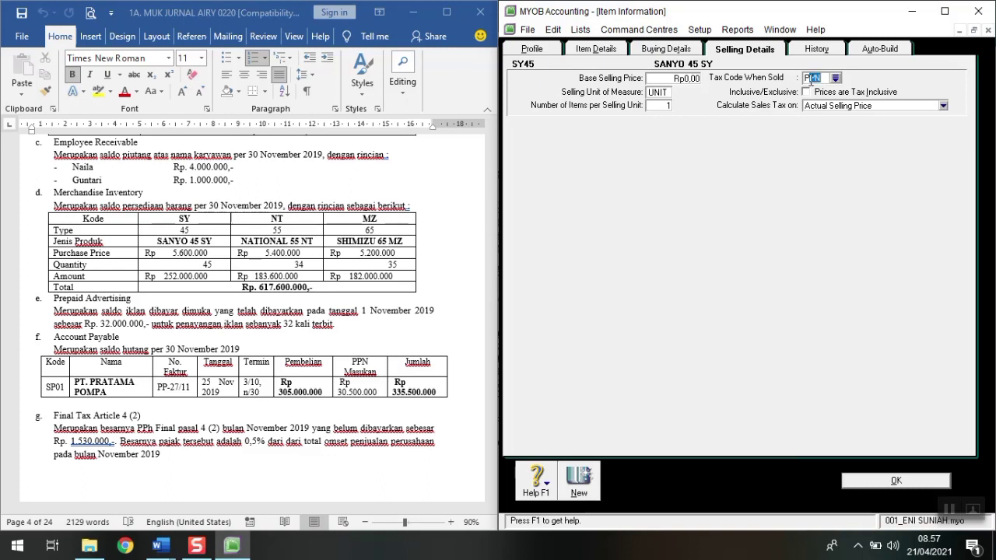
key(Tab)
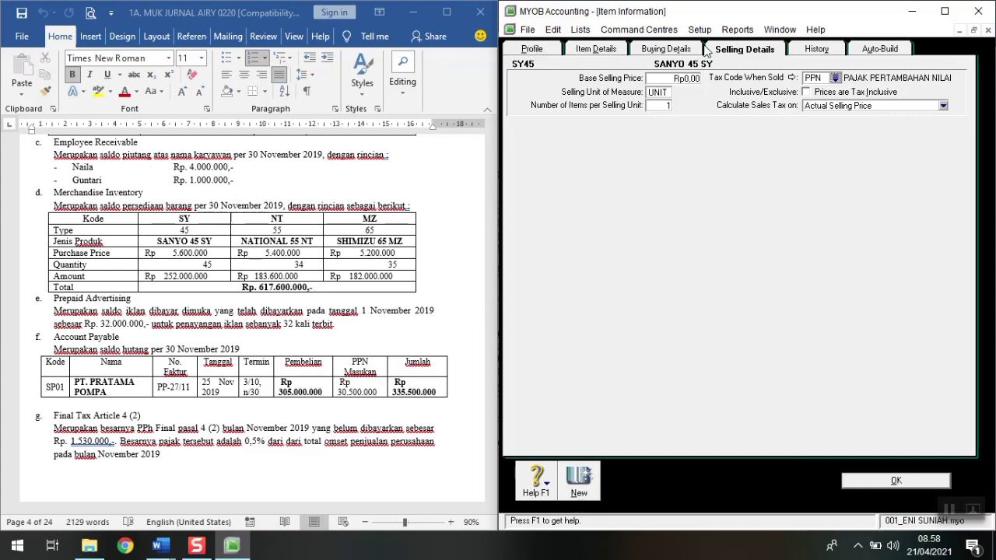
click(895, 481)
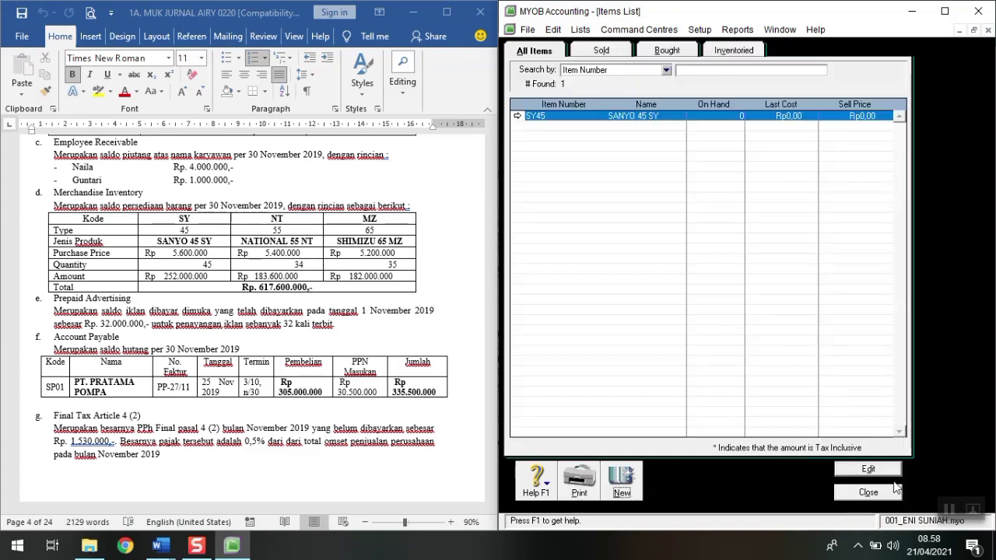
Step: Create new item NT55 'NATIONAL 55 NT' marked as I Buy, I Sell and I Inventory
click(619, 486)
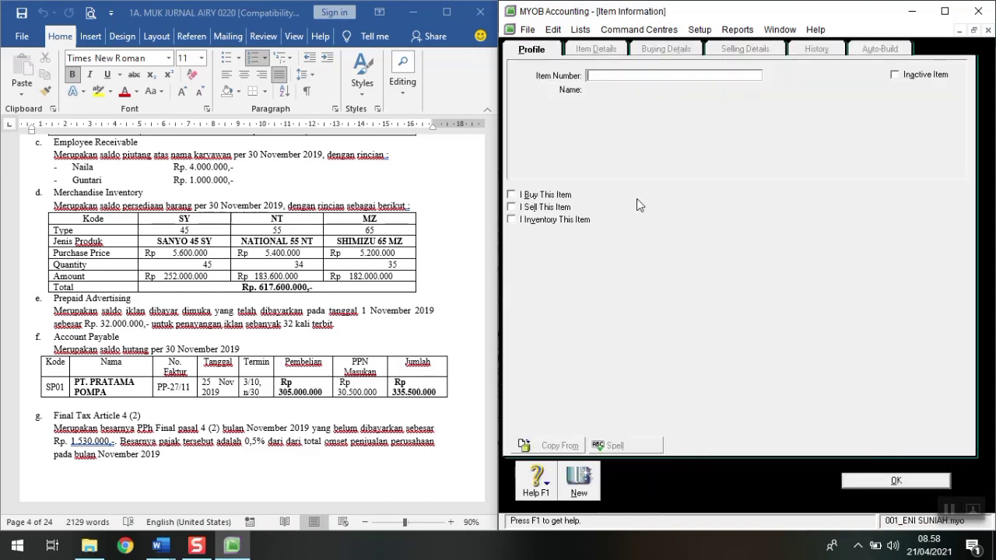
text(NT55)
key(Tab)
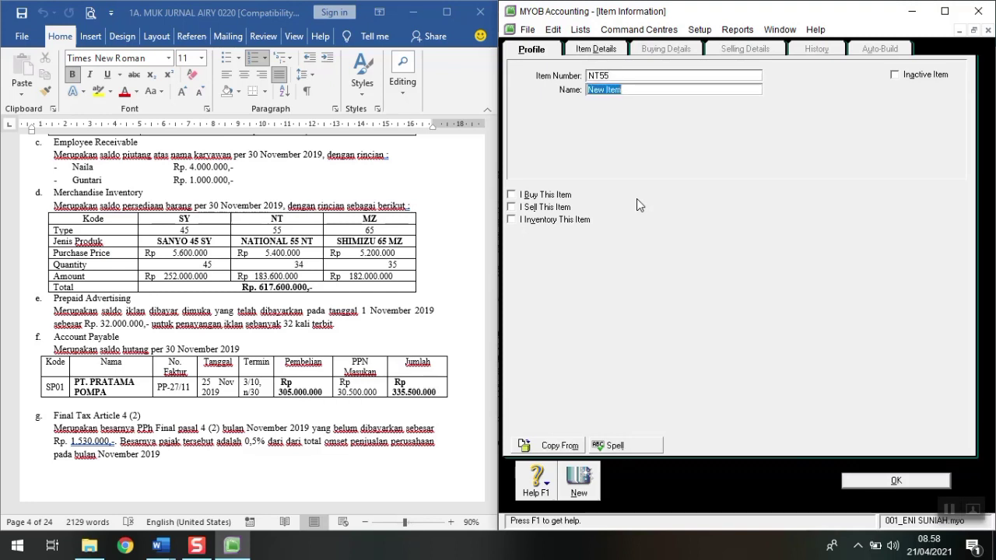
text(NATIONAL )
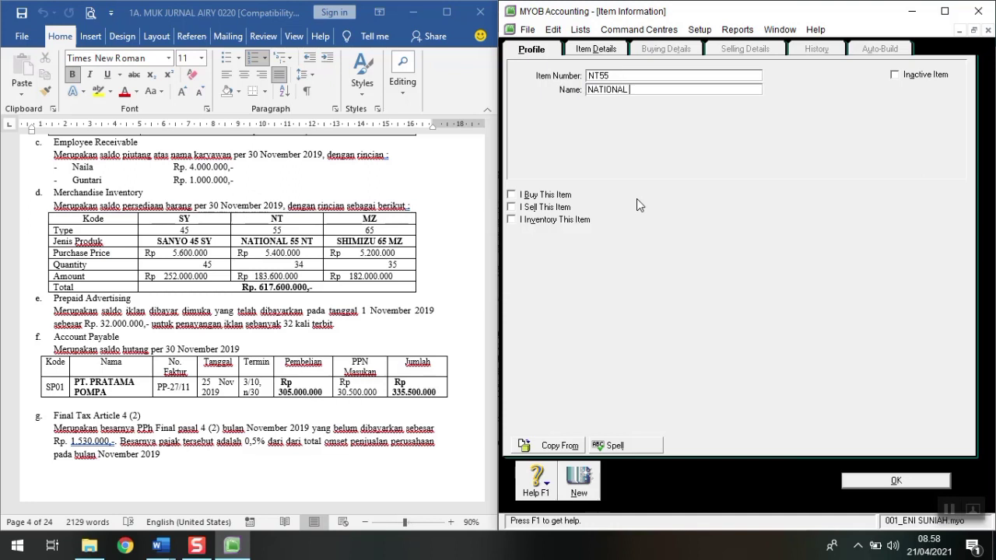
text(55 NT)
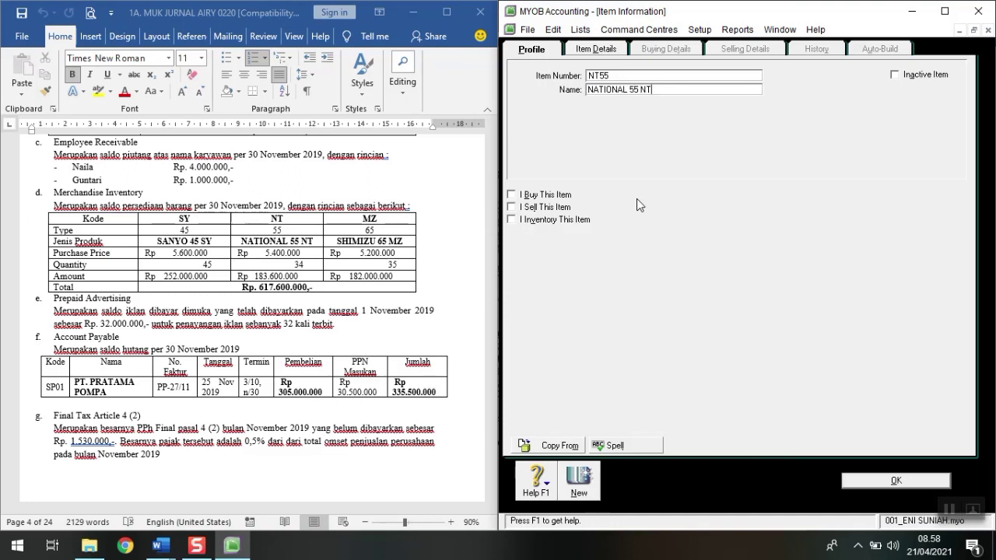
click(533, 196)
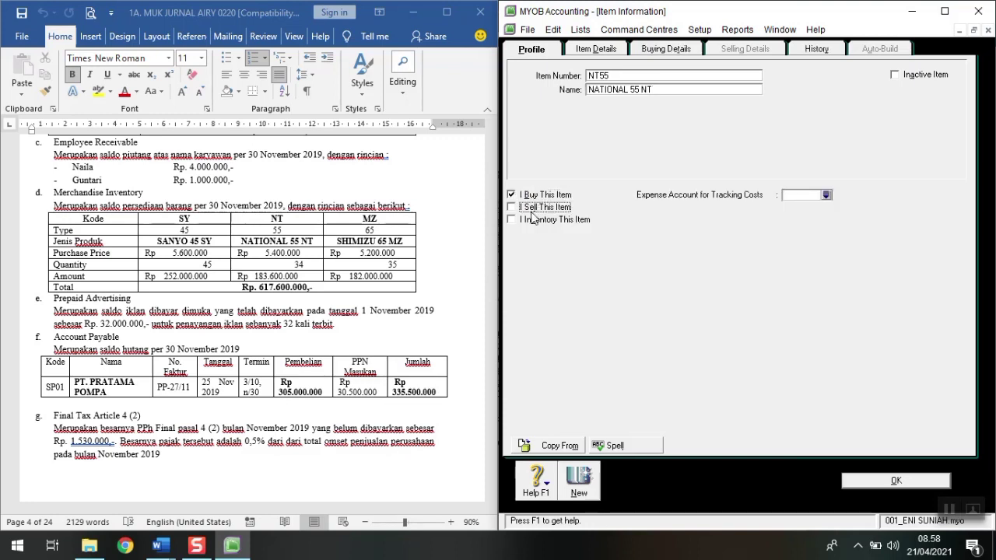
click(534, 207)
click(536, 221)
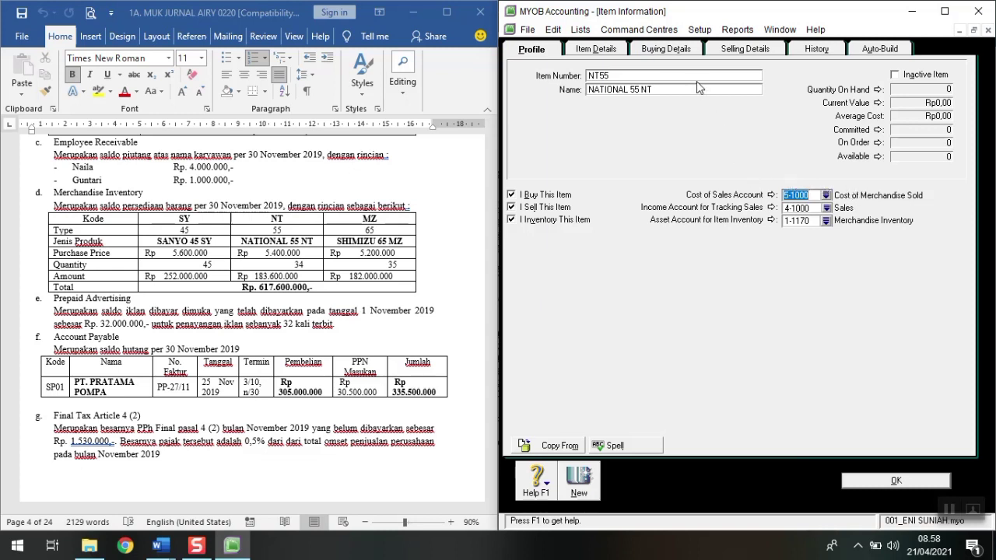
Step: Give NT55 a standard cost of Rp5.400.000, check its selling details, and save it
click(681, 51)
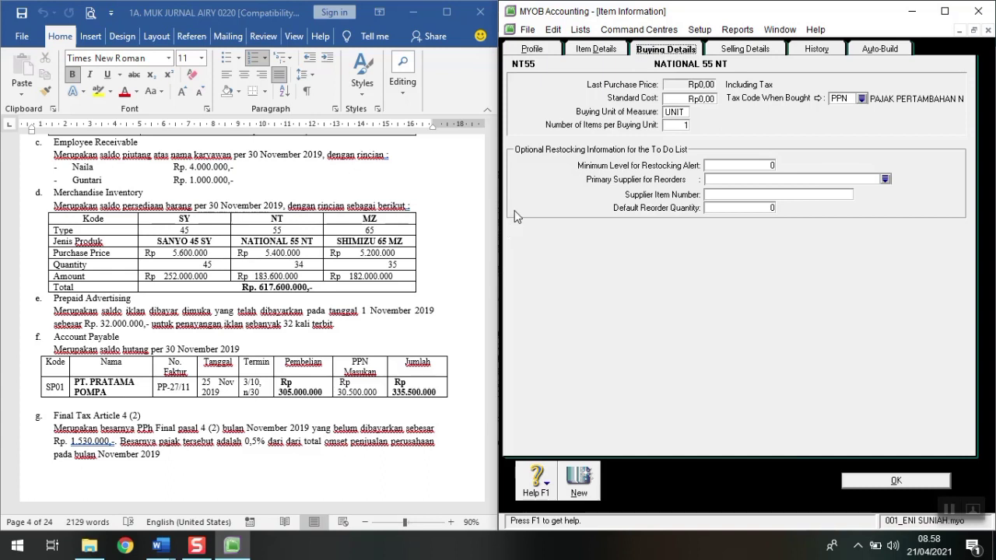
click(295, 261)
text(34)
click(700, 100)
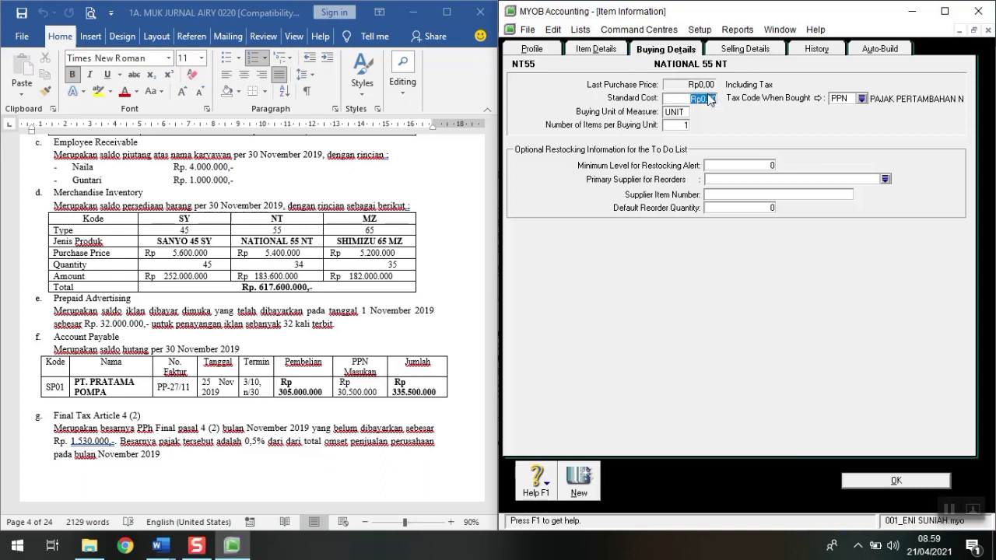
text(5400000)
key(Tab)
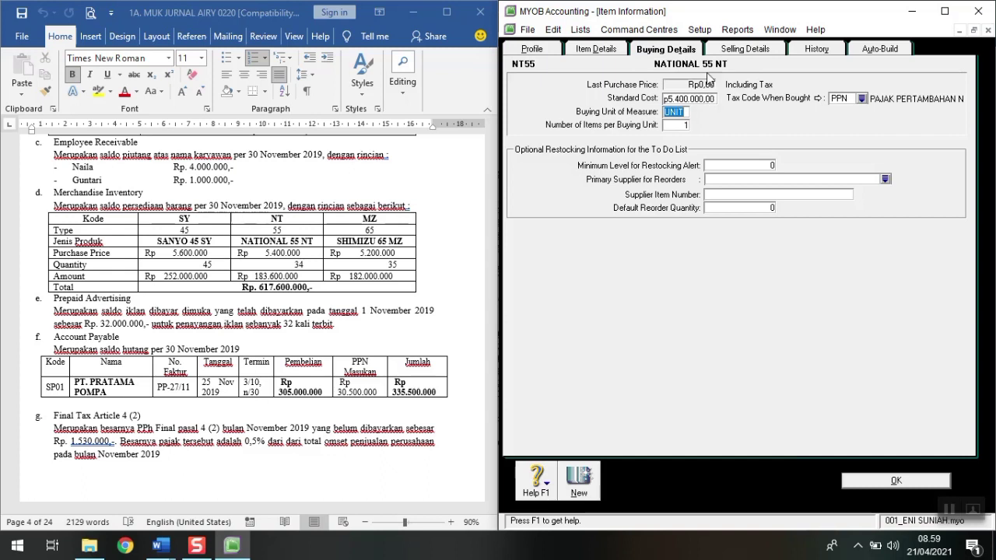
click(733, 50)
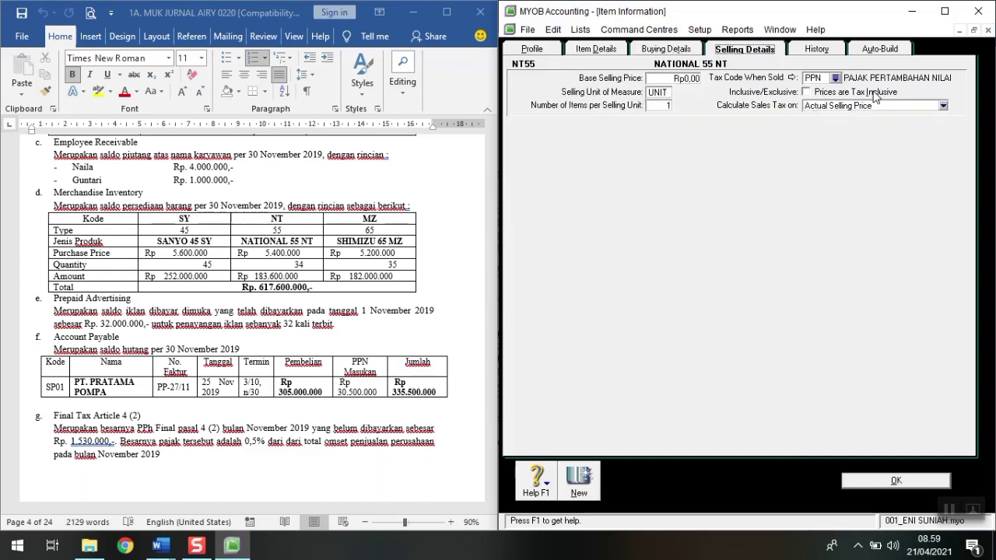
click(893, 481)
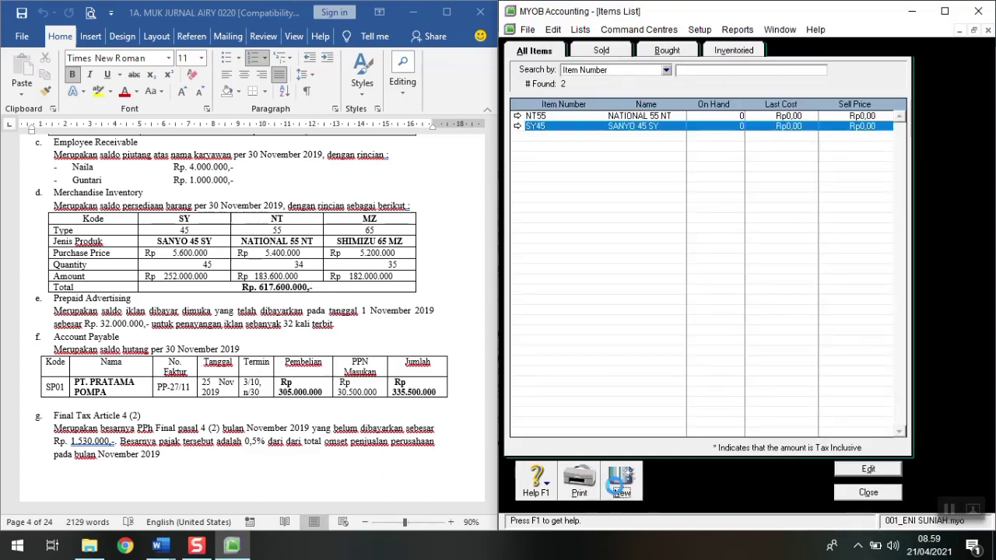
Step: Create new item MZ65 'SHIMIZU 65 MZ' marked as I Buy, I Sell and I Inventory
click(619, 490)
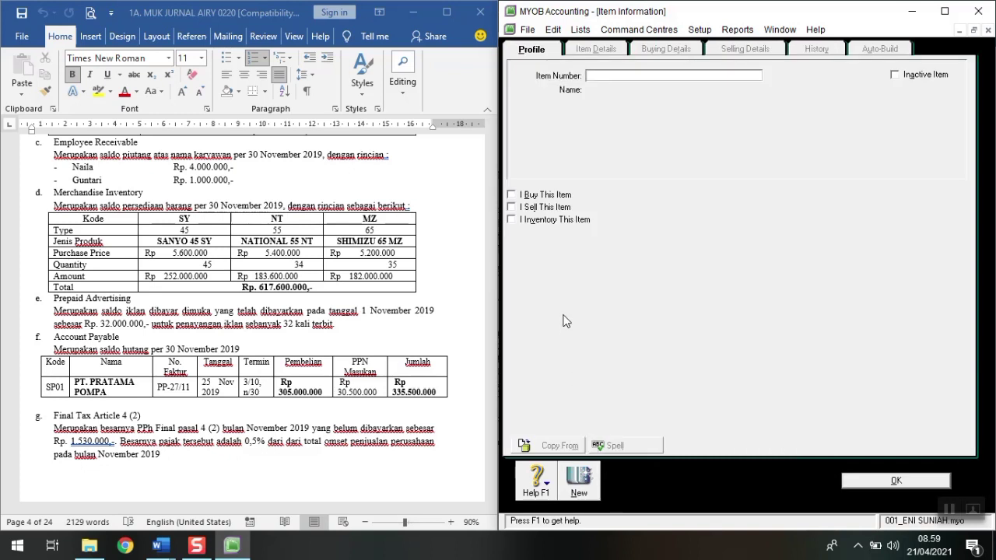
text(MZ65)
key(Tab)
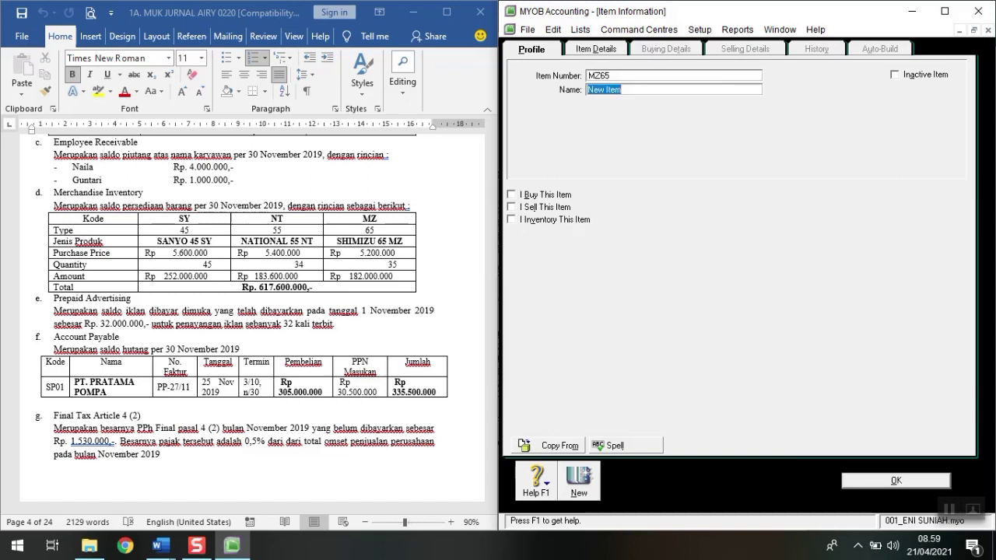
text(SHIMIZU 65 MZ)
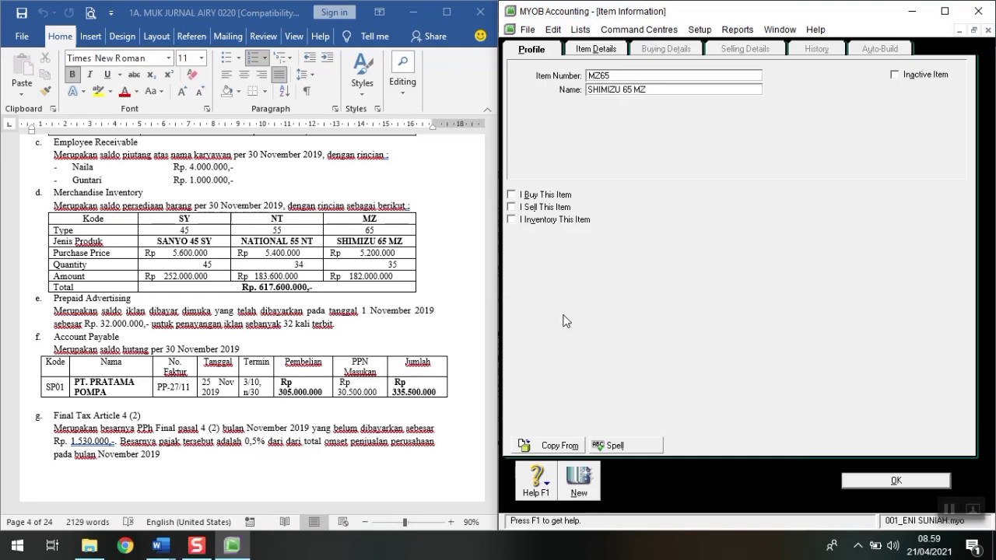
key(Tab)
click(553, 198)
click(552, 209)
click(544, 221)
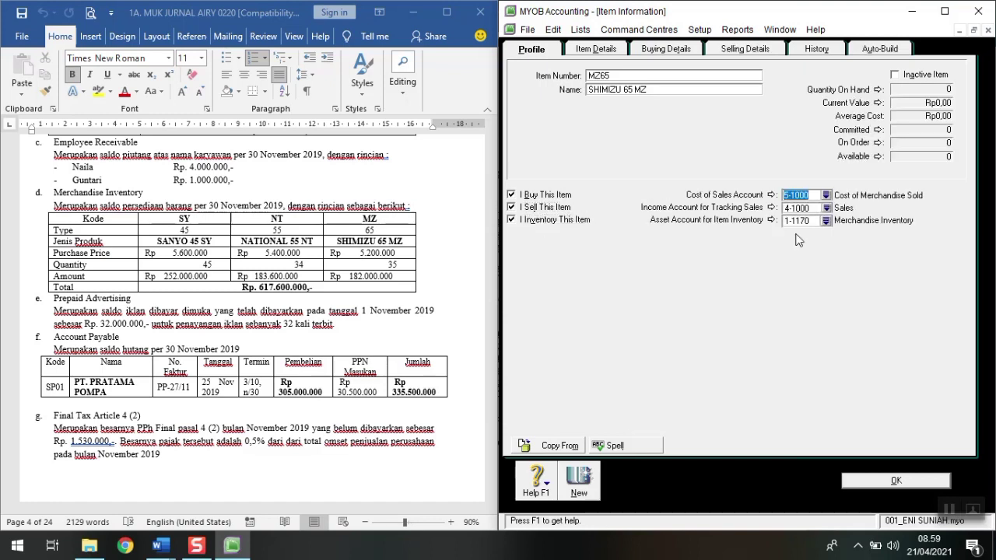
Step: Give MZ65 a standard cost of Rp5.200.000, save it, and close the Items List
click(671, 53)
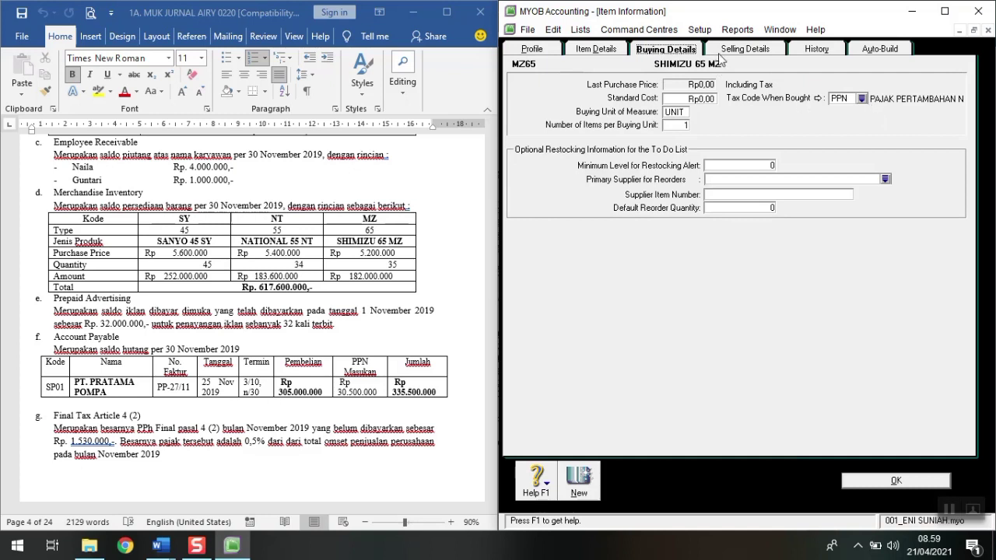
click(744, 51)
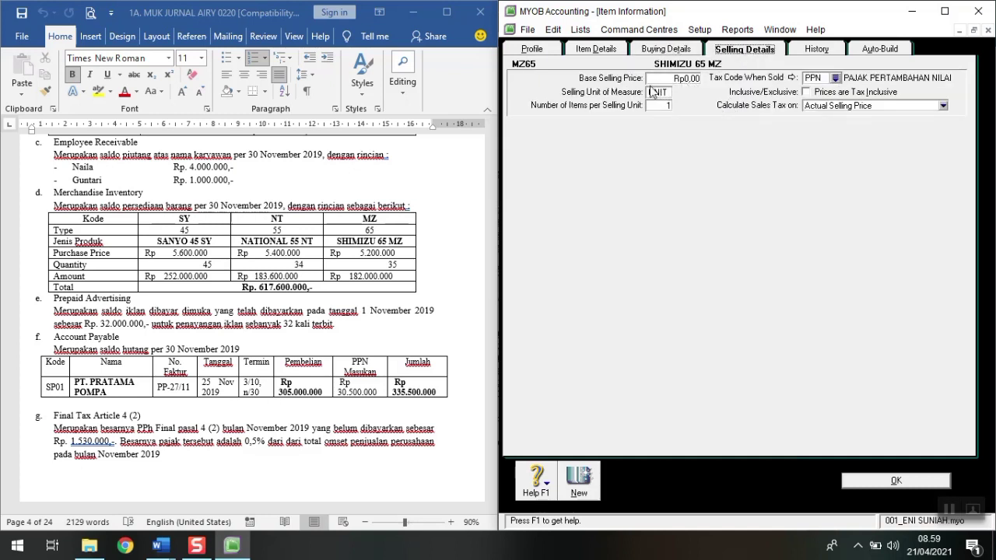
click(652, 52)
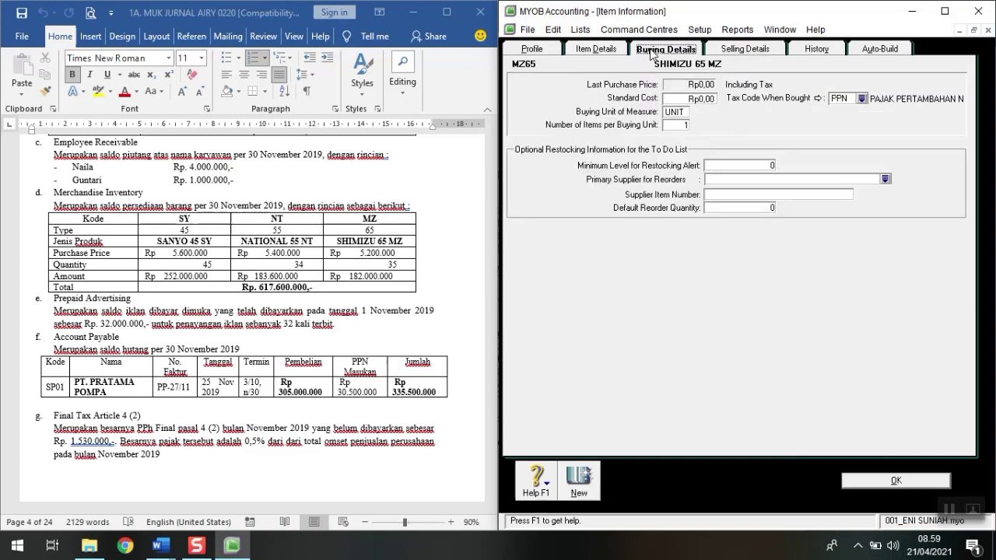
click(685, 99)
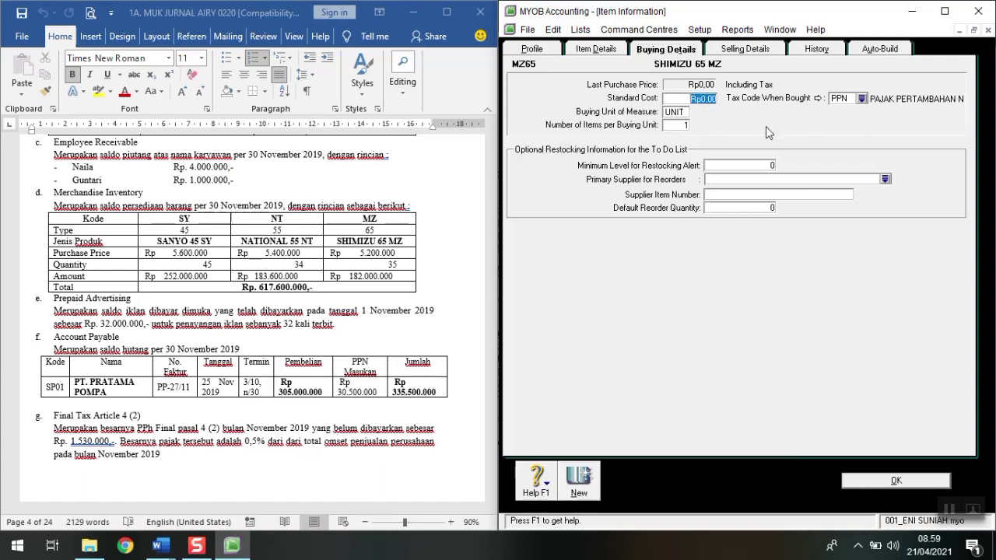
text(5200000)
key(Tab)
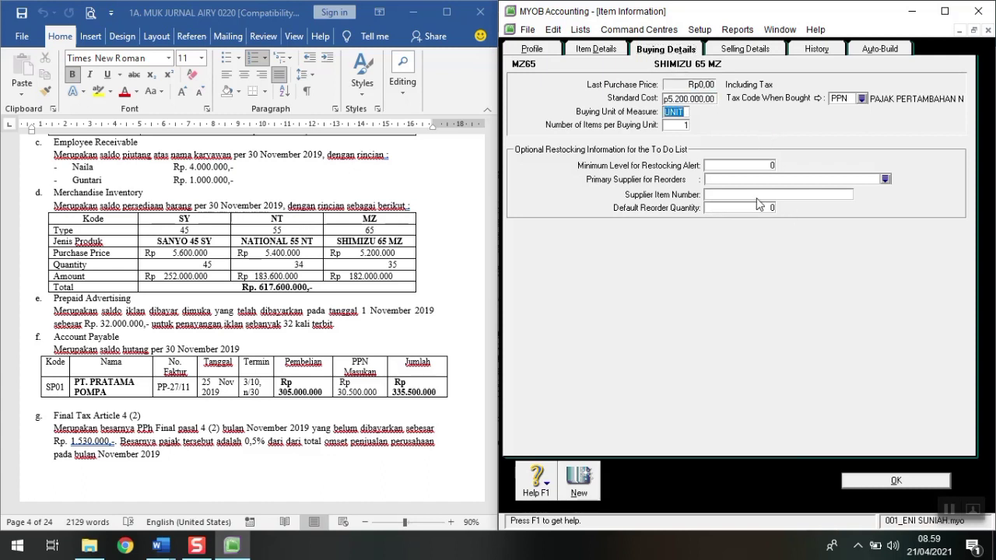
click(850, 480)
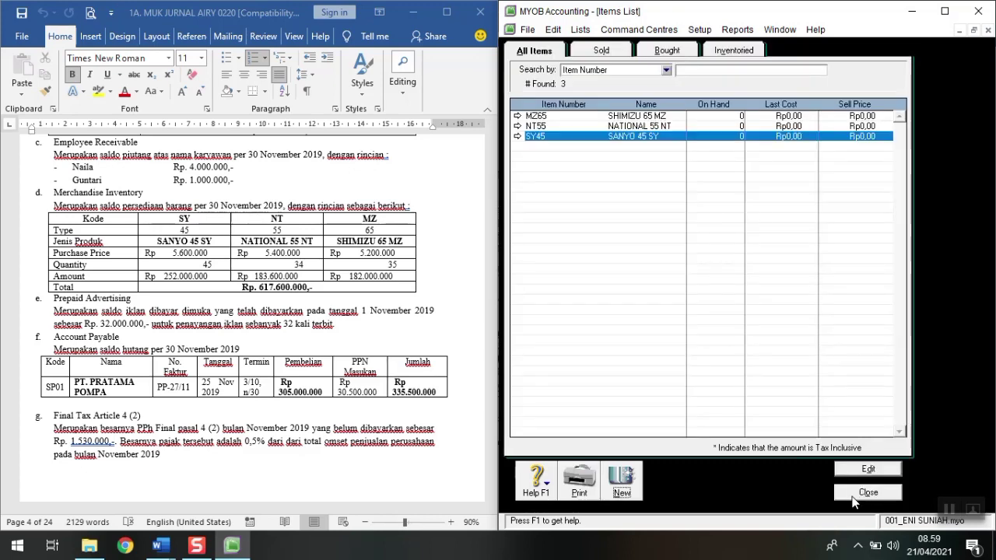
click(854, 503)
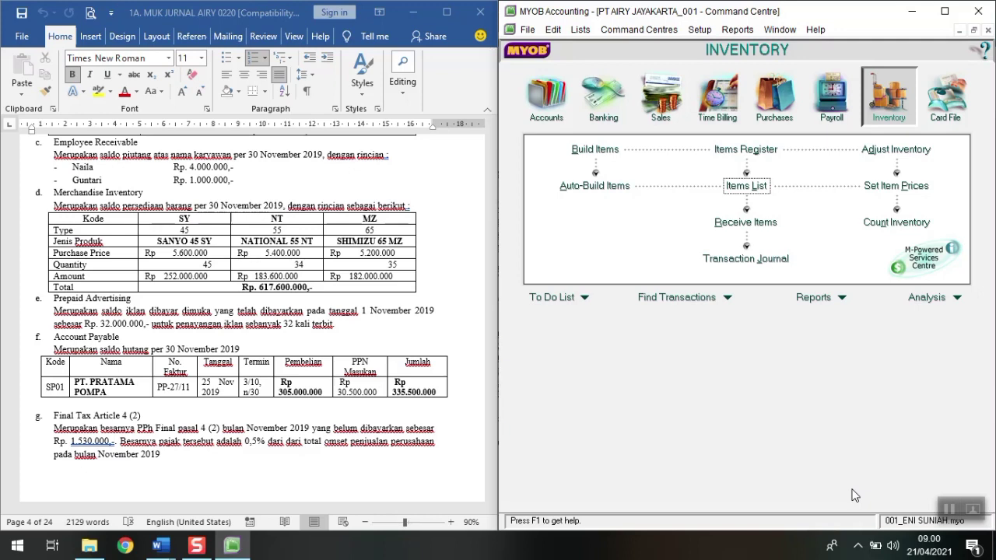
Step: Open Count Inventory beside the Word document and enter a counted quantity of 35 for MZ65
click(918, 224)
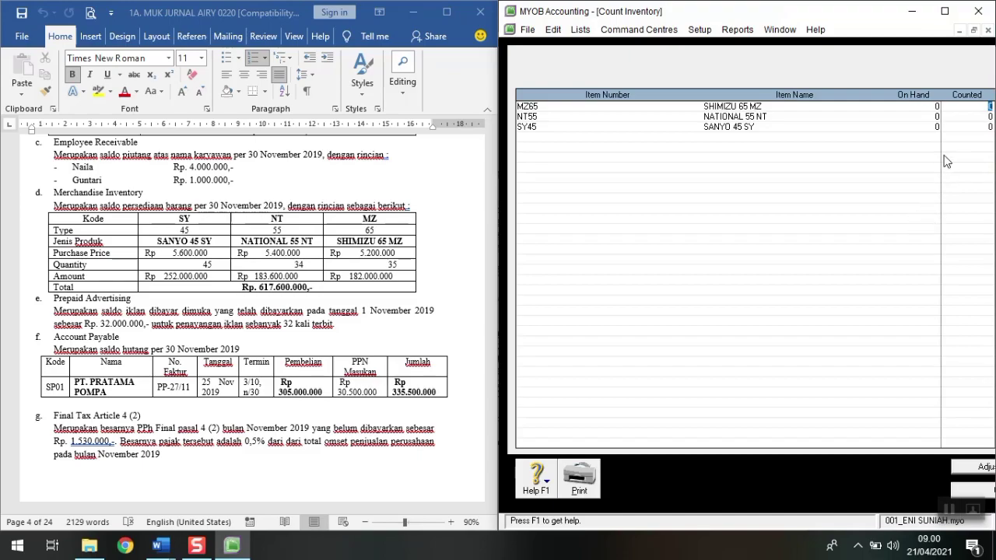
click(945, 10)
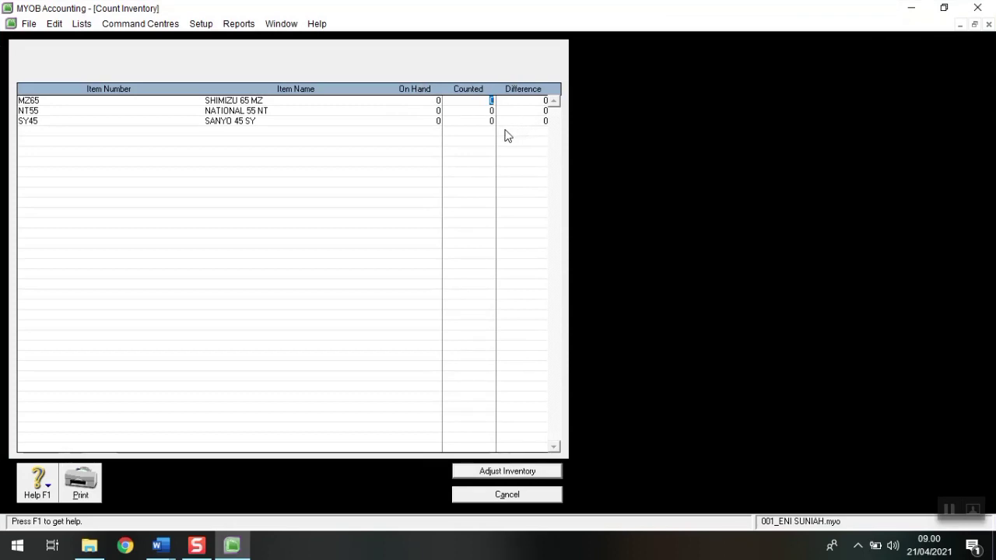
key(super+Right)
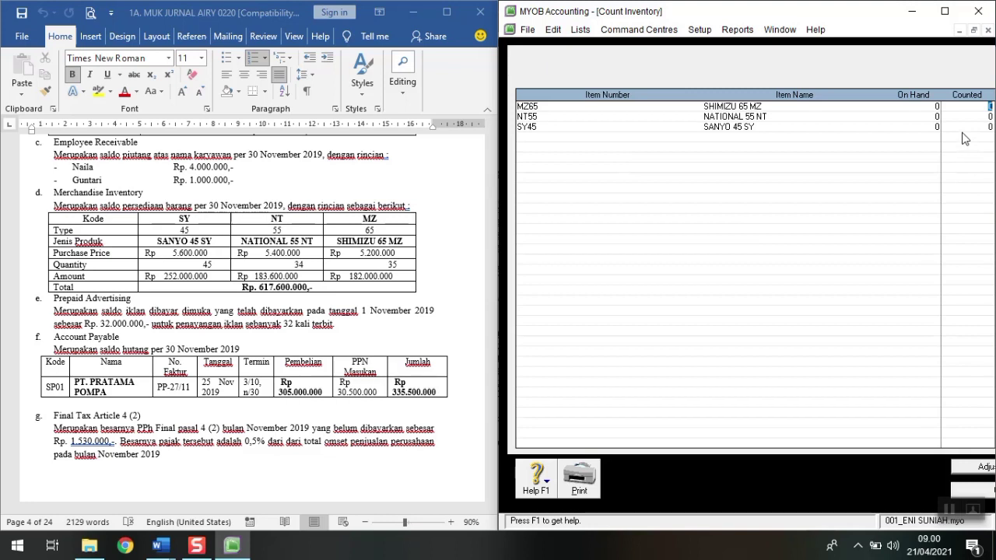
text(35)
key(Tab)
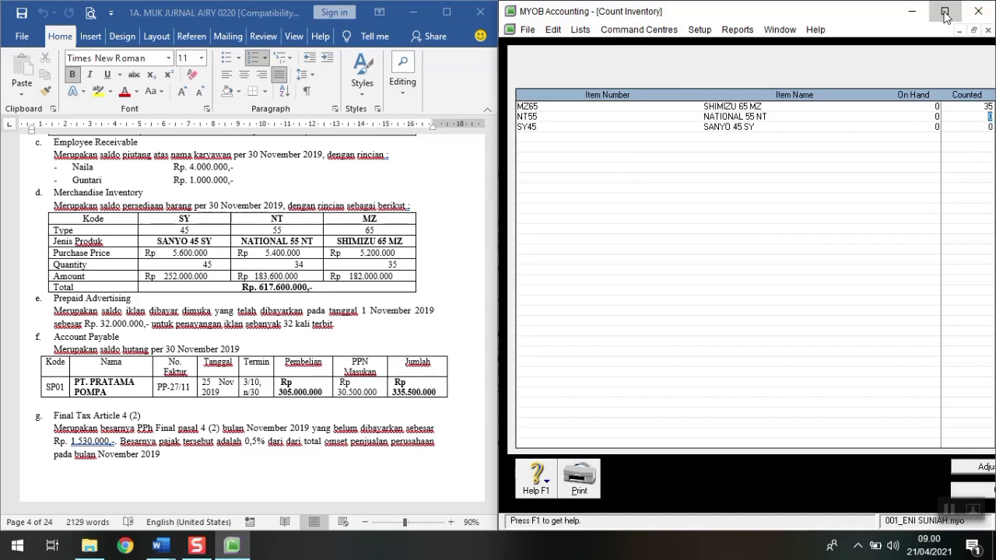
Step: Enter counted quantities of 34 for NT55 and 45 for SY45
click(945, 10)
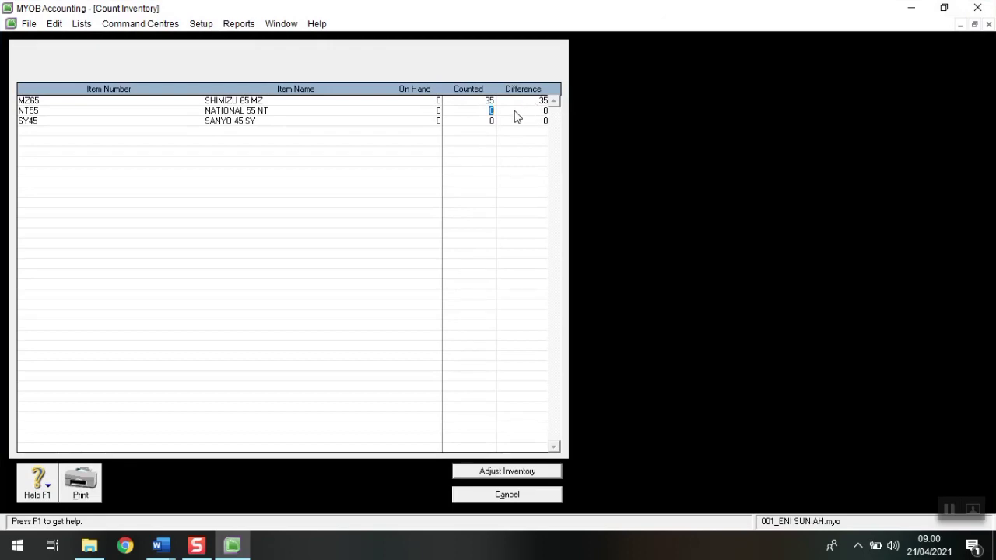
key(super+Right)
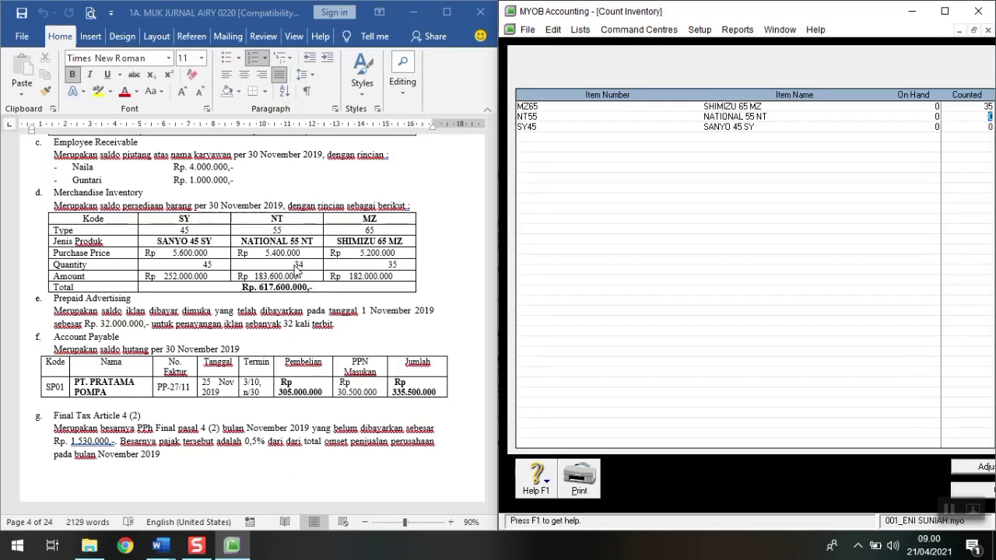
click(945, 11)
text(34)
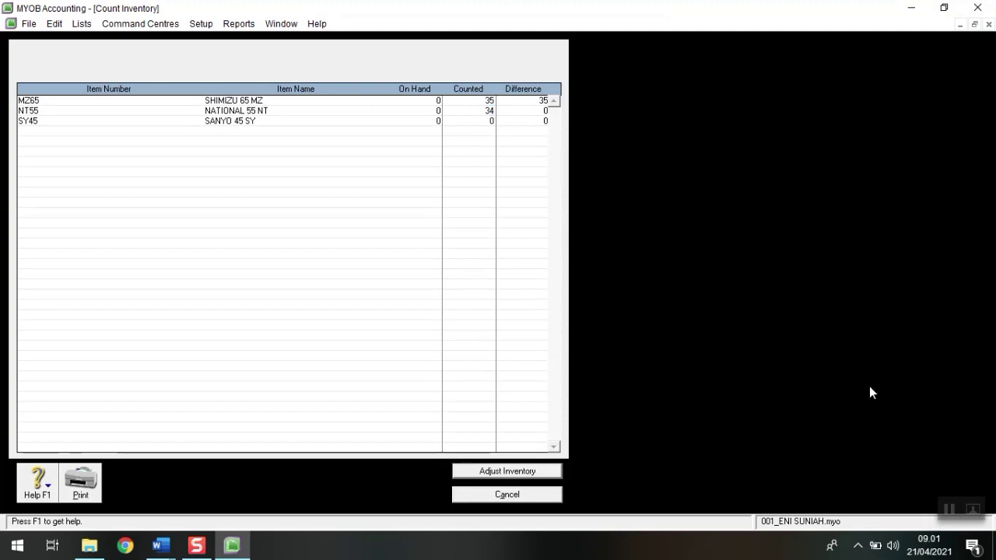
key(Tab)
key(super+Right)
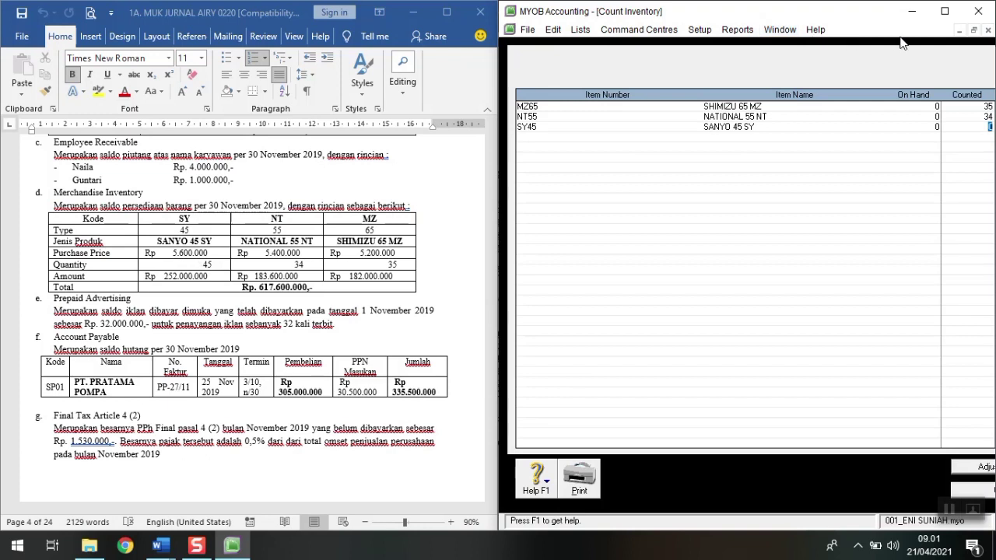
click(953, 12)
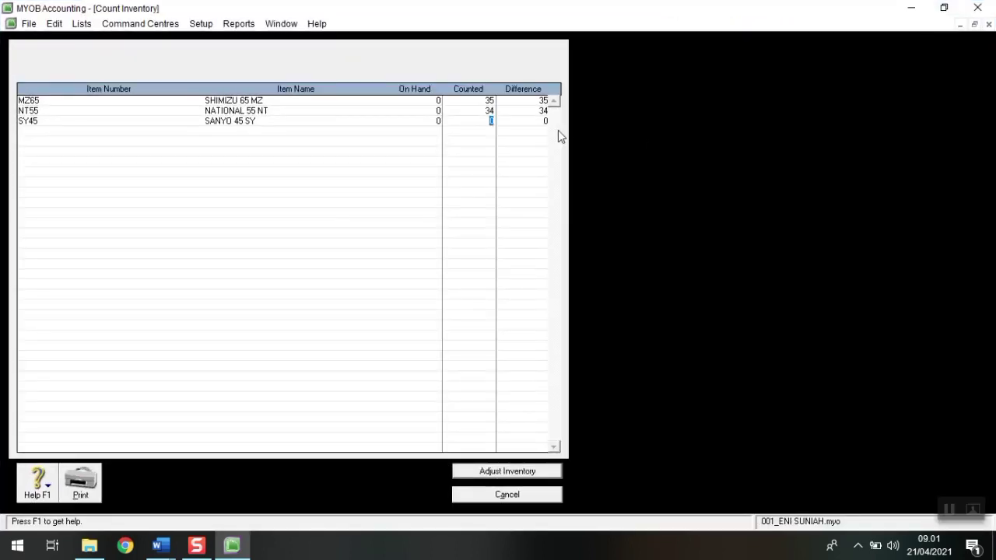
text(45)
key(Tab)
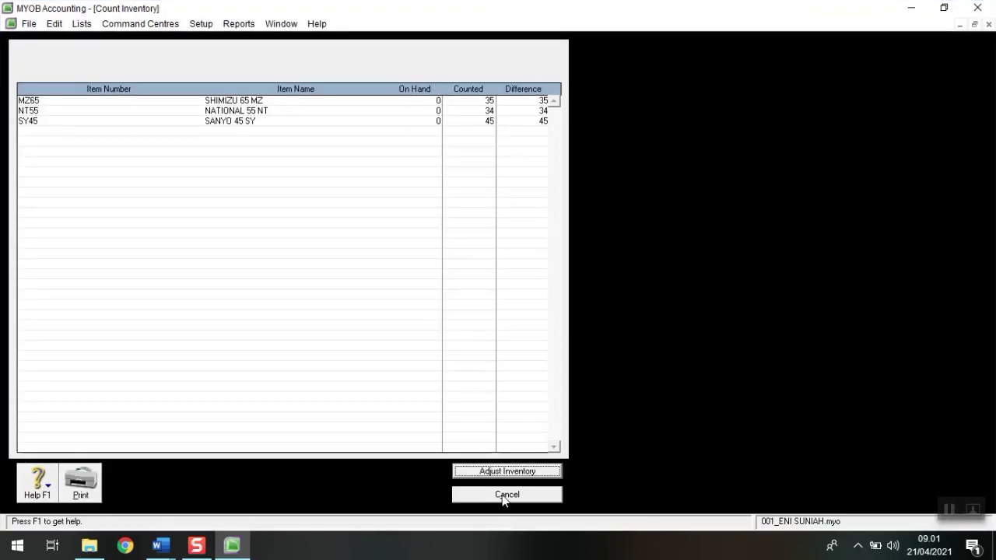
Step: Start an opening-balance inventory adjustment with 1-1170 Merchandise Inventory as the default account
click(552, 476)
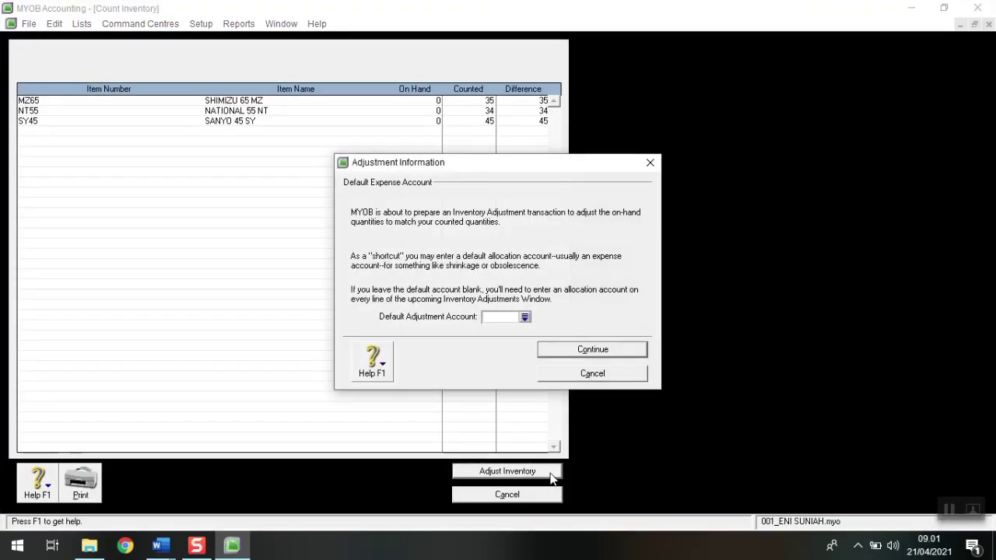
click(526, 318)
click(443, 254)
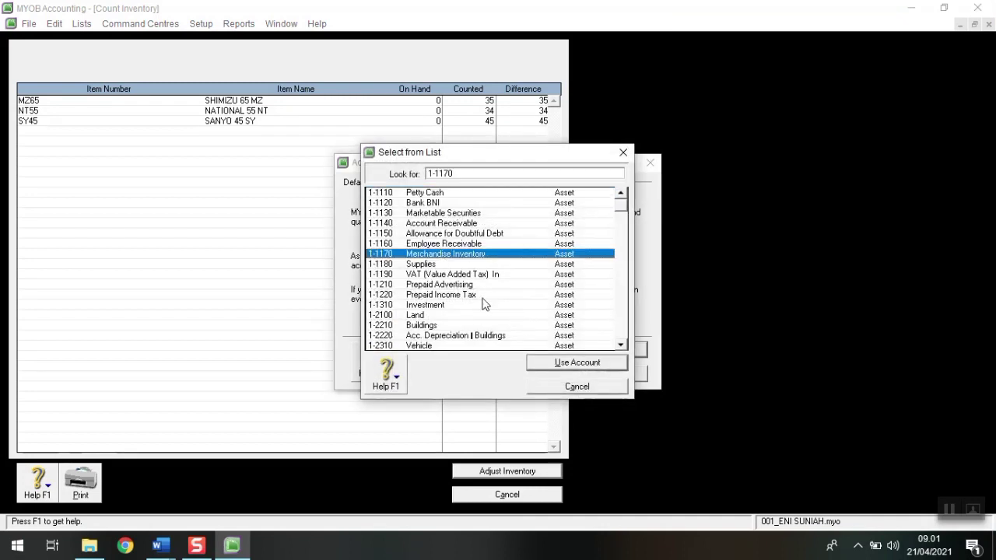
click(573, 366)
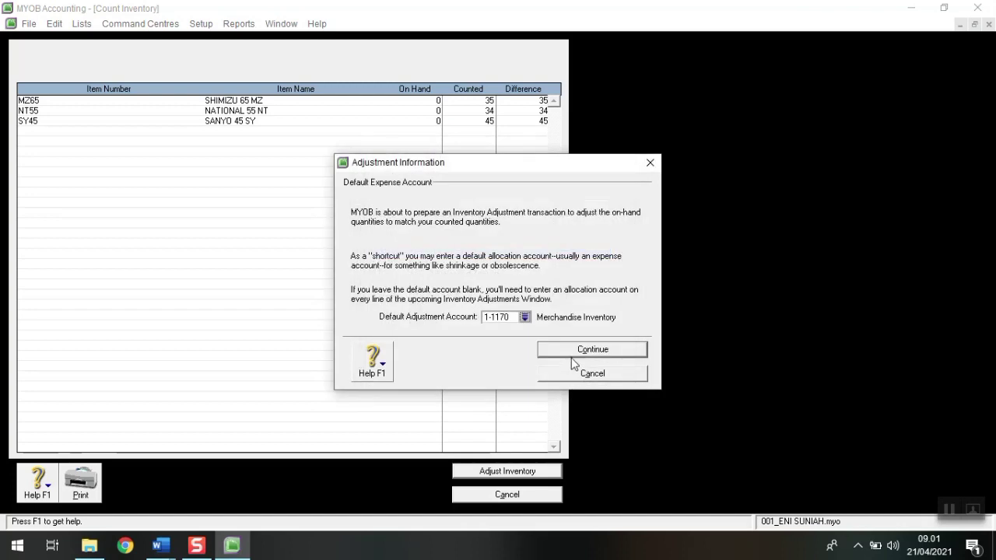
click(577, 351)
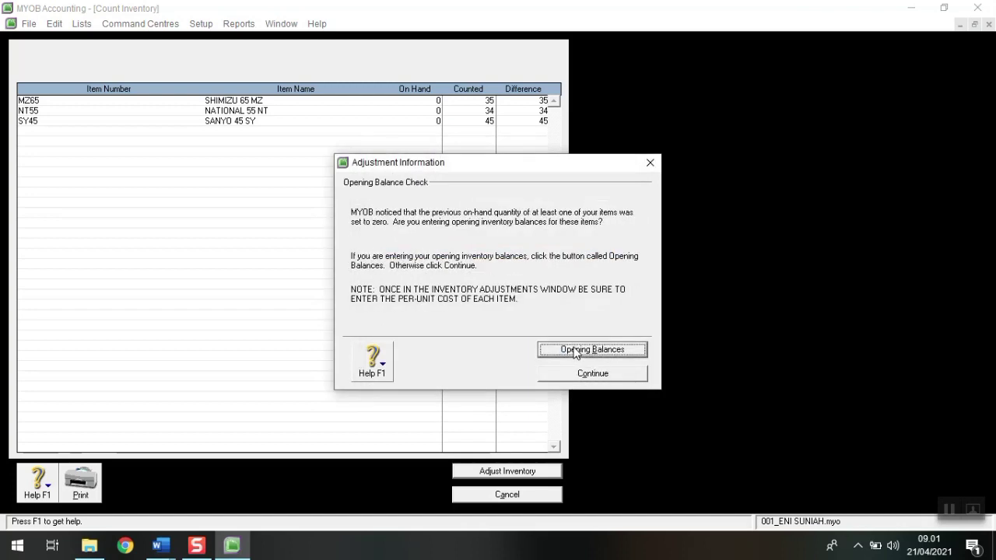
click(573, 355)
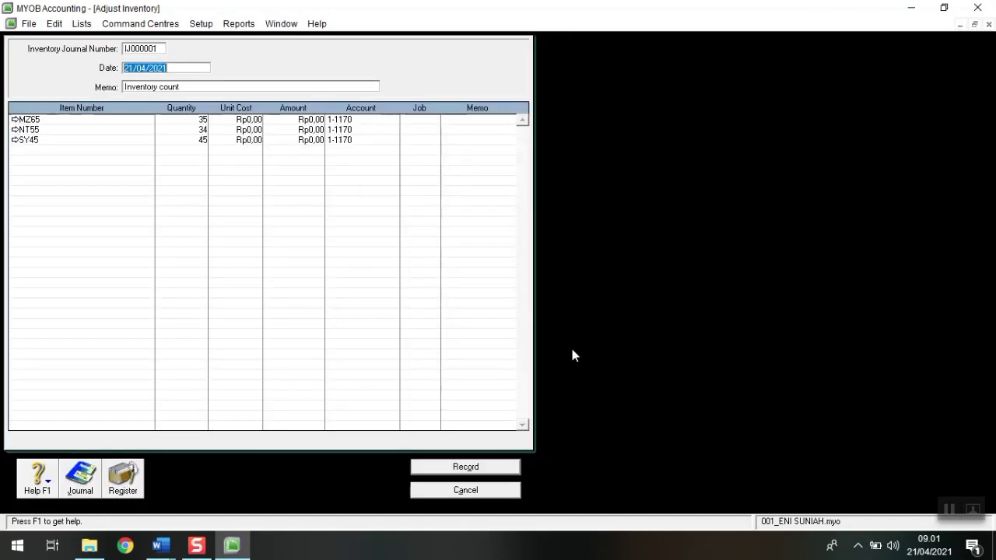
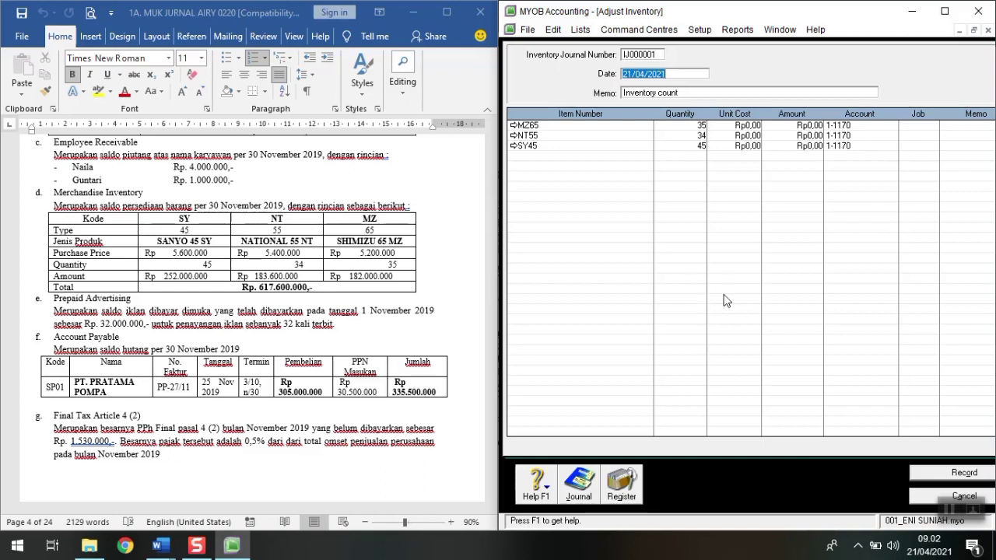
Step: Date the inventory adjustment 1/12/2019 and enter the memo 'SALDO AWAL PERSEDIAAN BARANG'
text(1/12)
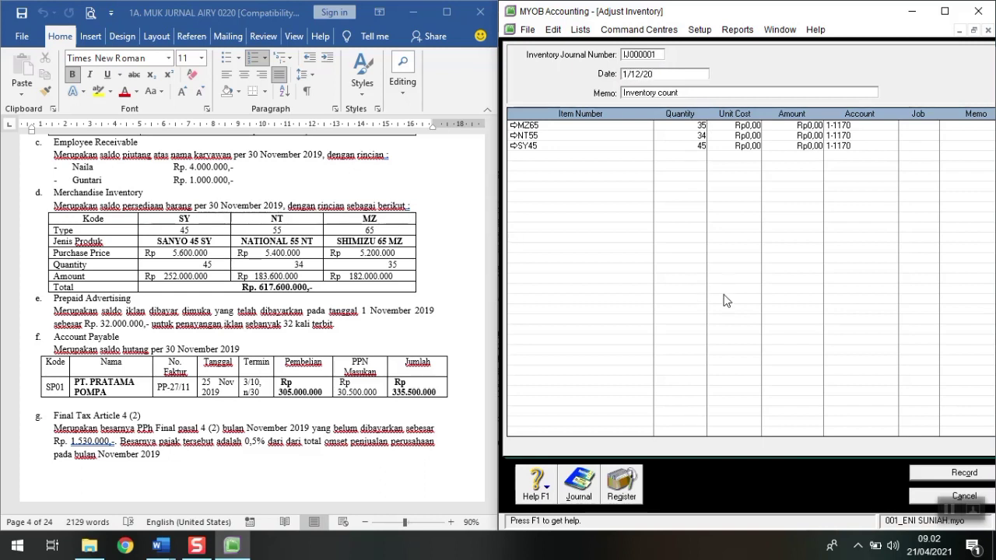
text(/2019)
key(Tab)
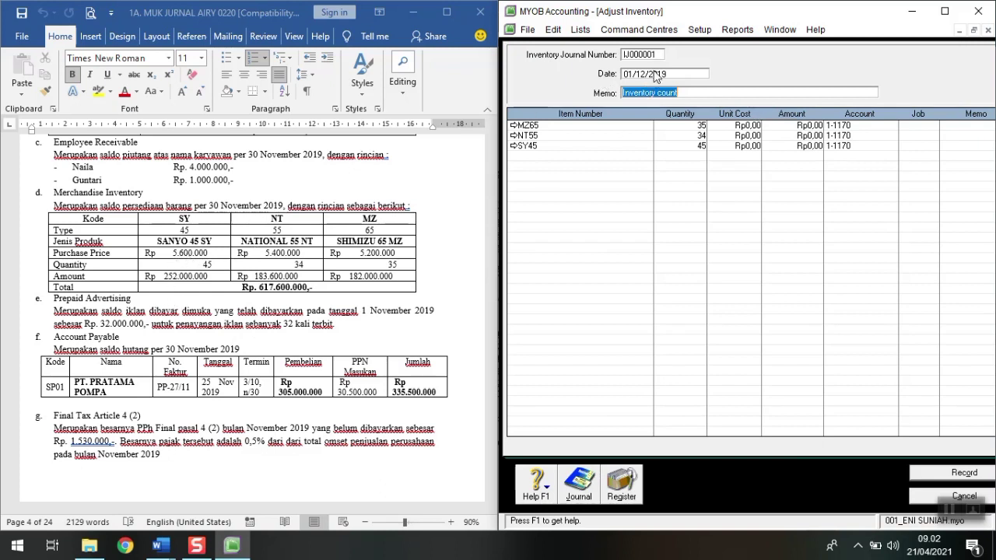
text(A)
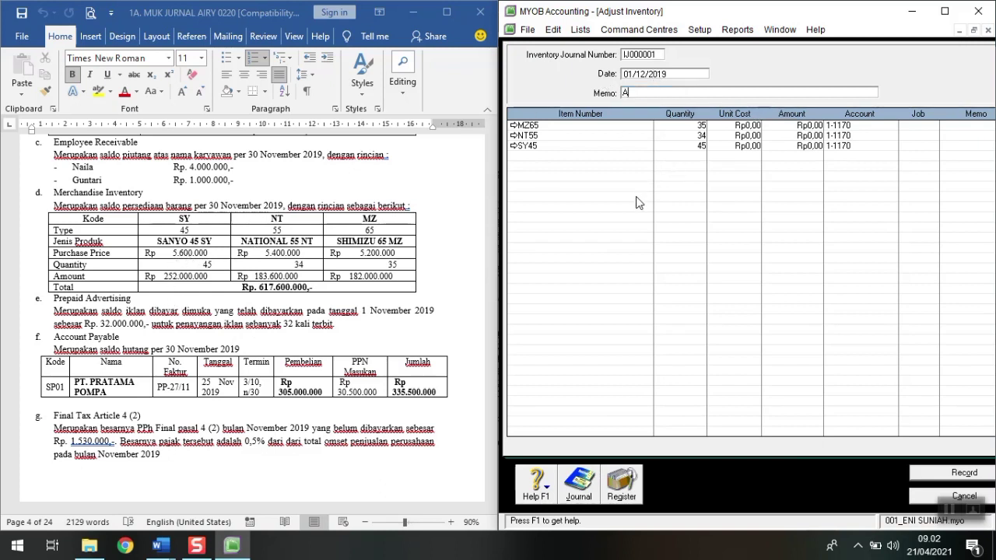
text(SALDO AWAL PERSED)
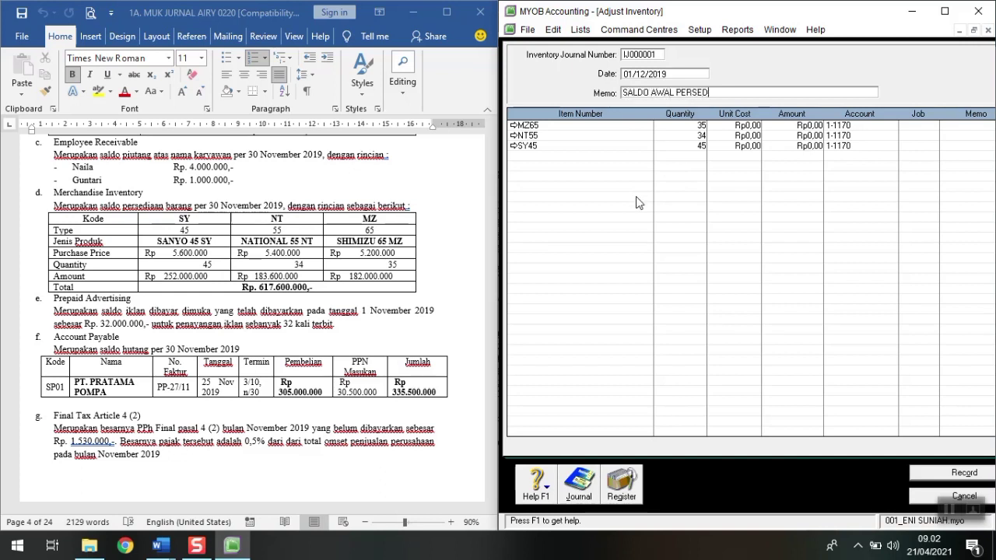
text(IAAN BATANG)
key(BackSpace)
key(BackSpace)
key(BackSpace)
key(BackSpace)
text(RANG)
click(749, 126)
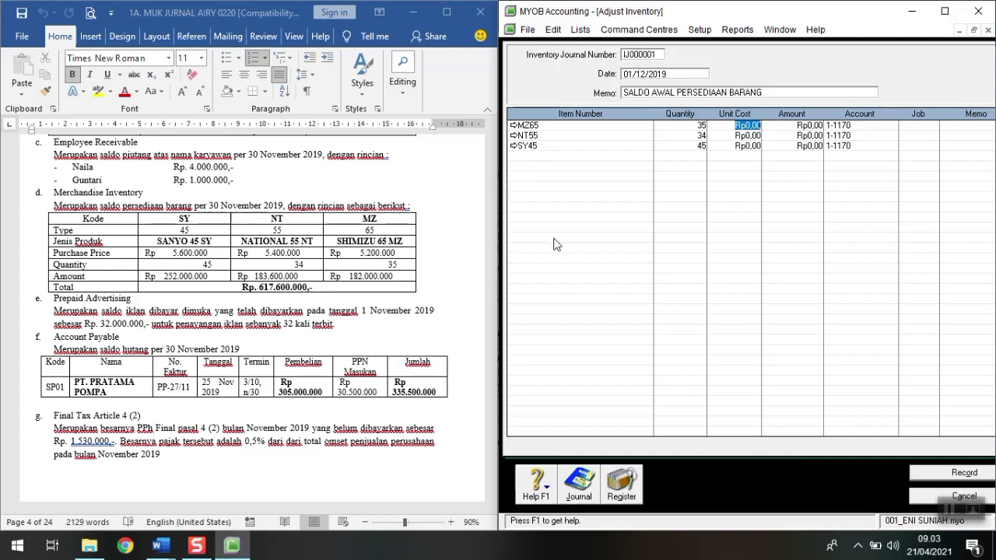
Step: Enter unit costs 5200000 for MZ65, 5400000 for NT55 and 5600000 for SY45, then preview the recap
text(5200000)
key(Return)
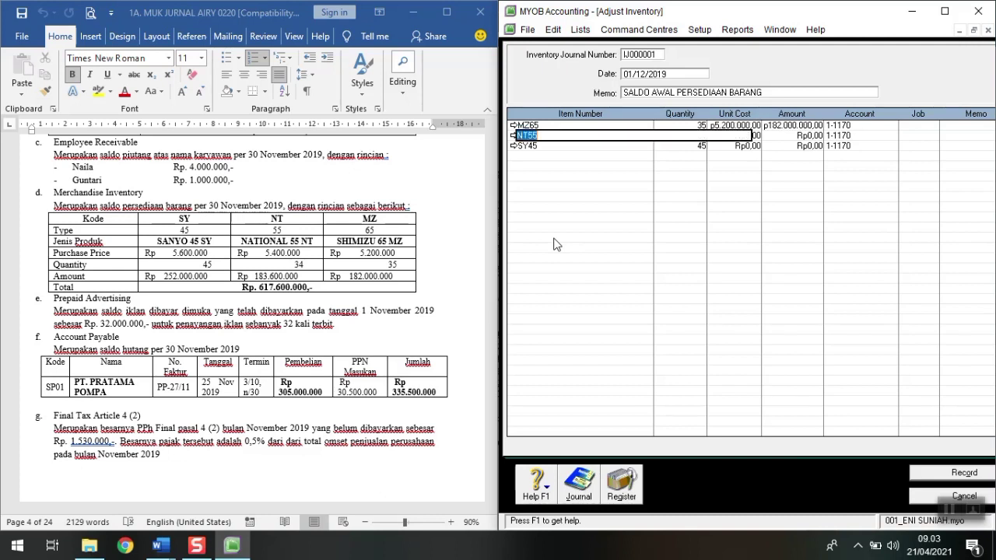
key(Tab)
text(34)
key(Tab)
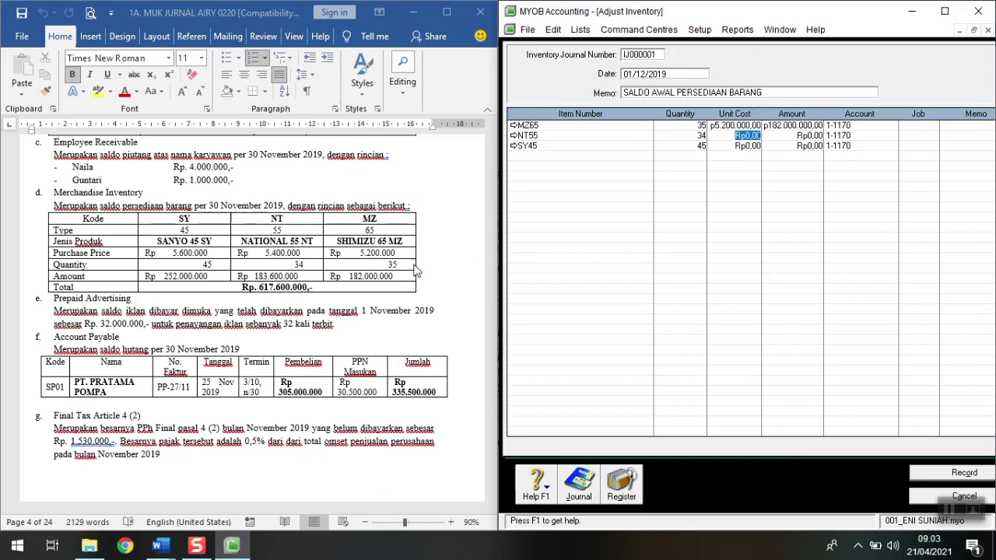
text(5400000)
key(Down)
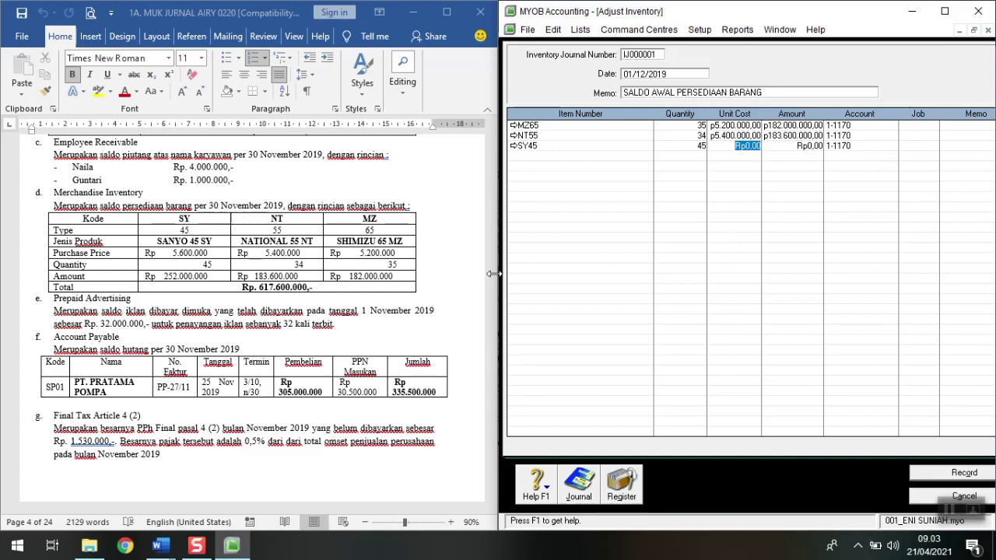
text(5600000)
key(Tab)
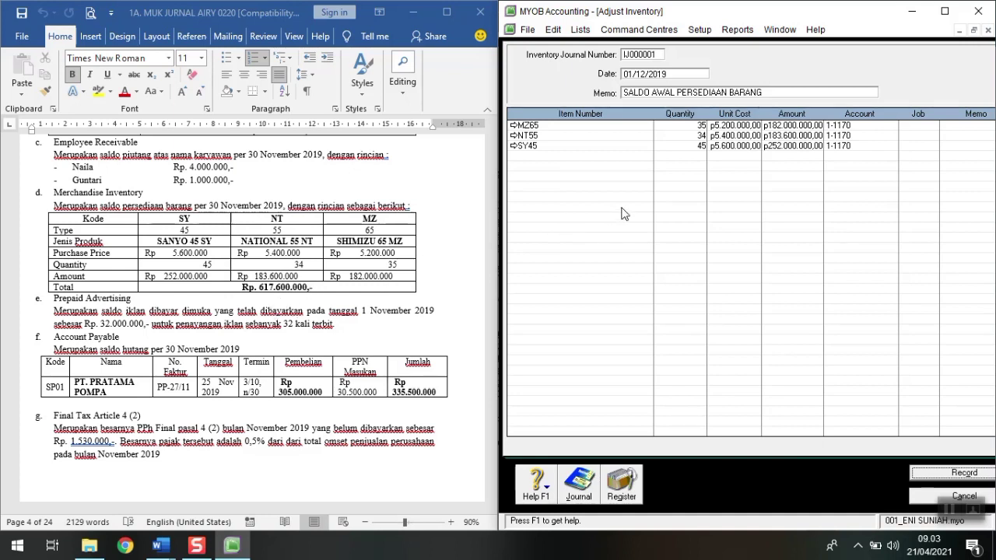
key(ctrl+r)
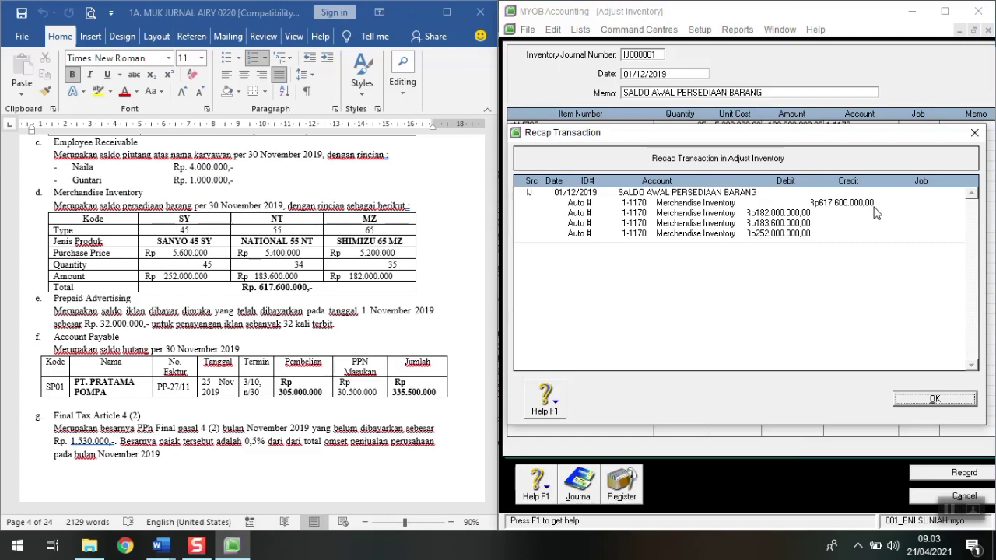
Step: Close the Rp617.600.000 recap and record the opening inventory adjustment
click(941, 401)
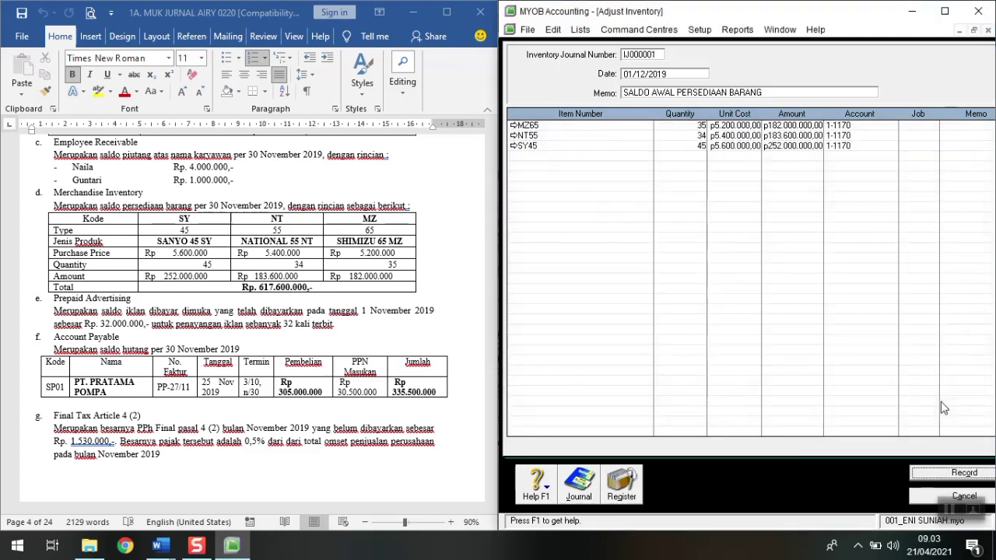
click(954, 469)
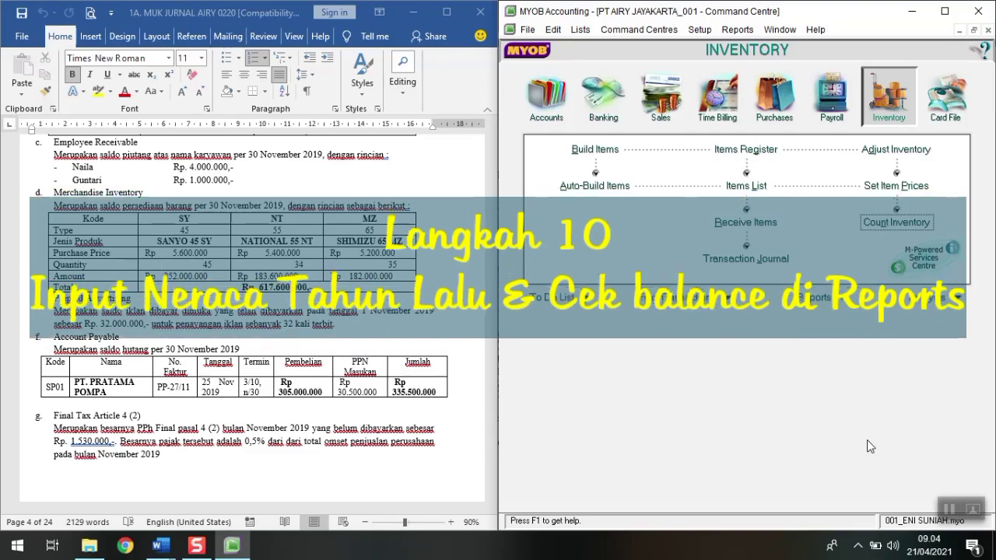
Step: Show the 6A instructions document at section D, Neraca Tahun Lalu, beside MYOB
scroll(231, 423, down, 2)
scroll(231, 424, down, 8)
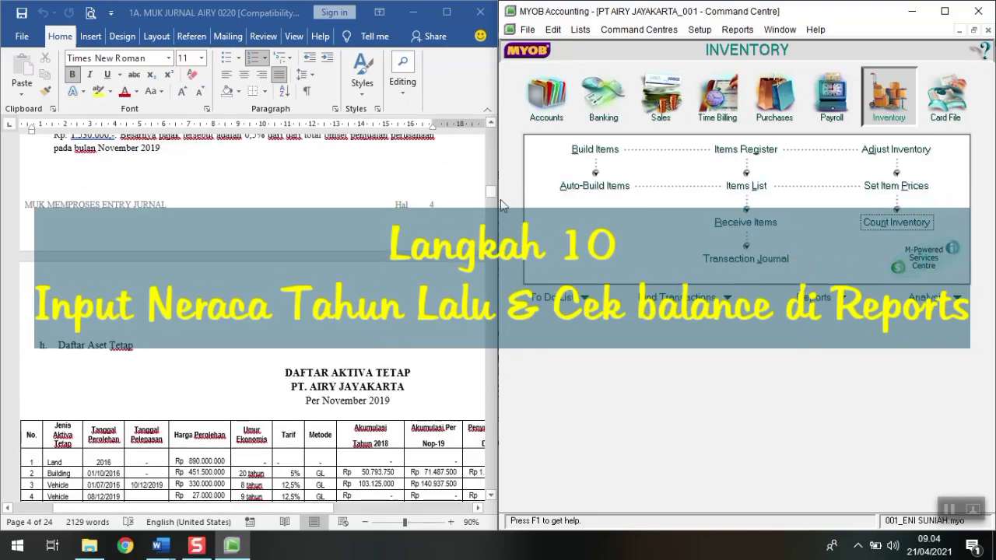
click(160, 546)
click(111, 502)
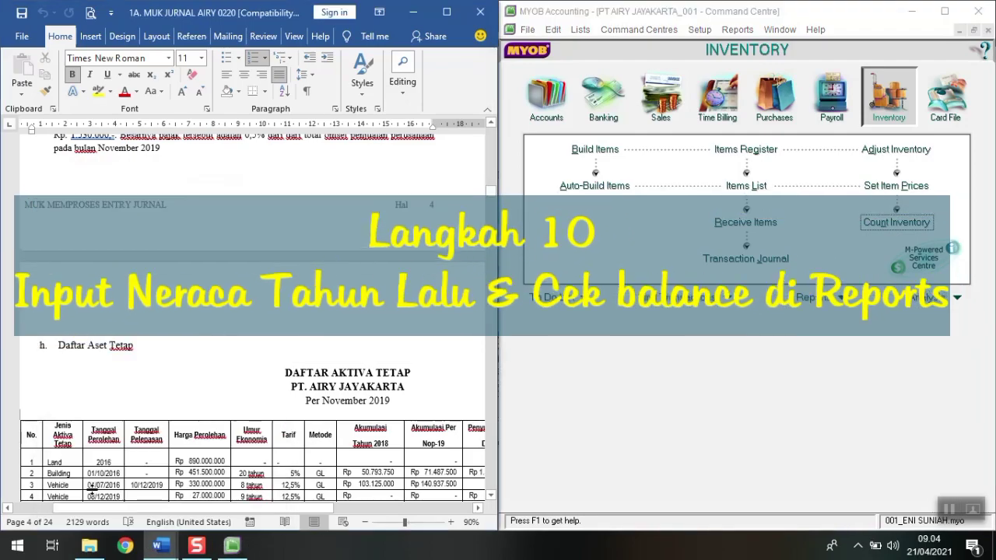
click(160, 545)
click(192, 500)
scroll(207, 492, down, 13)
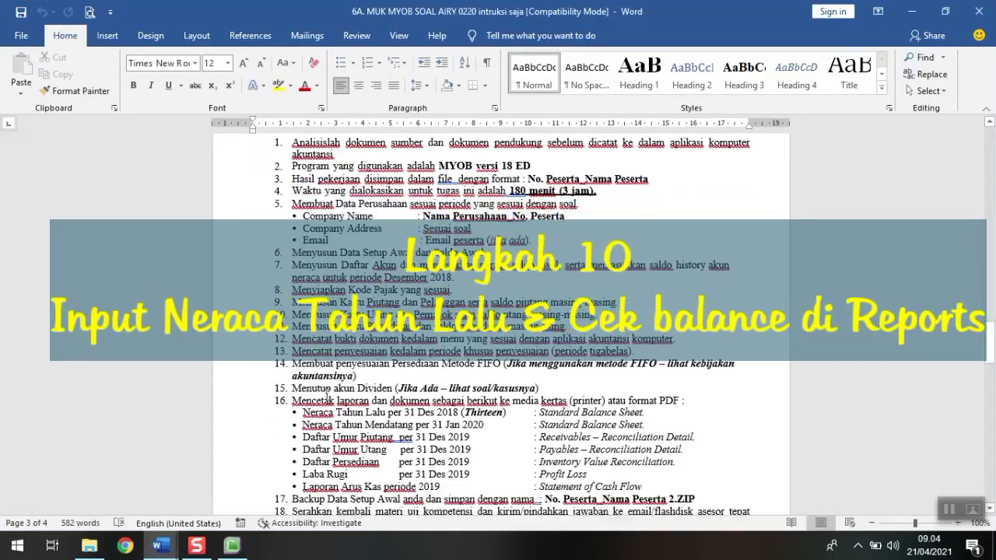
scroll(336, 391, down, 1)
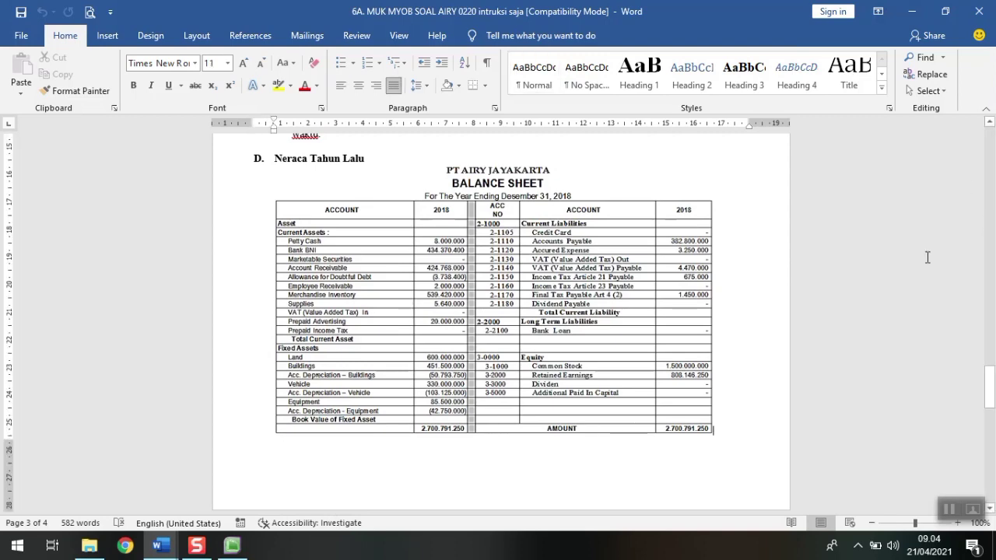
click(946, 12)
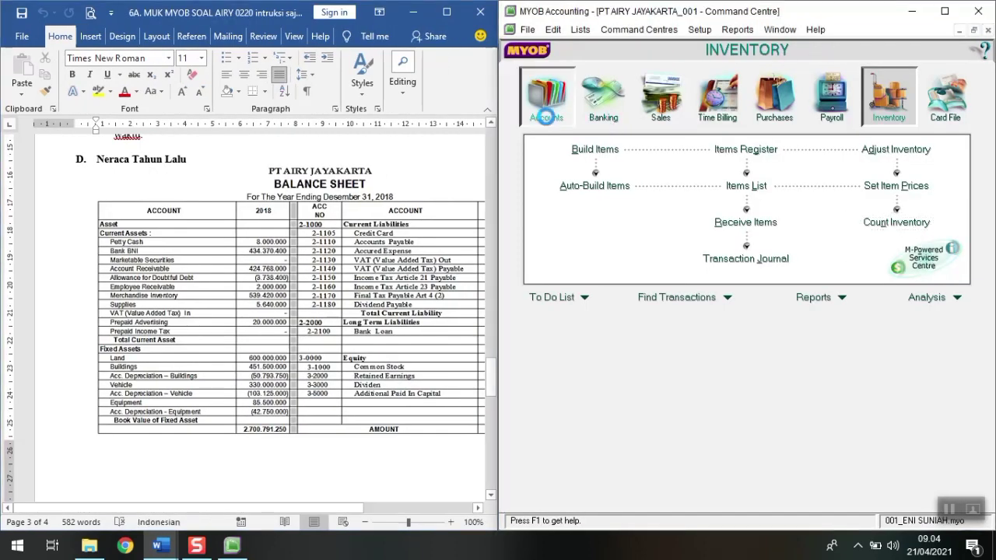
Step: Open the Accounts List to check Common Stock Rp1.500.000.000 and Retained Earnings Rp808.146.250
click(545, 116)
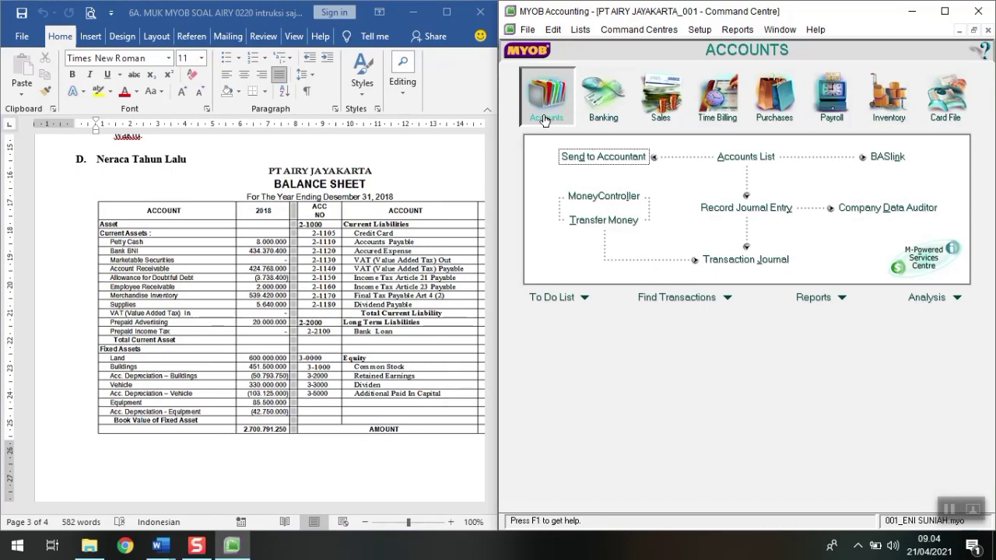
click(759, 160)
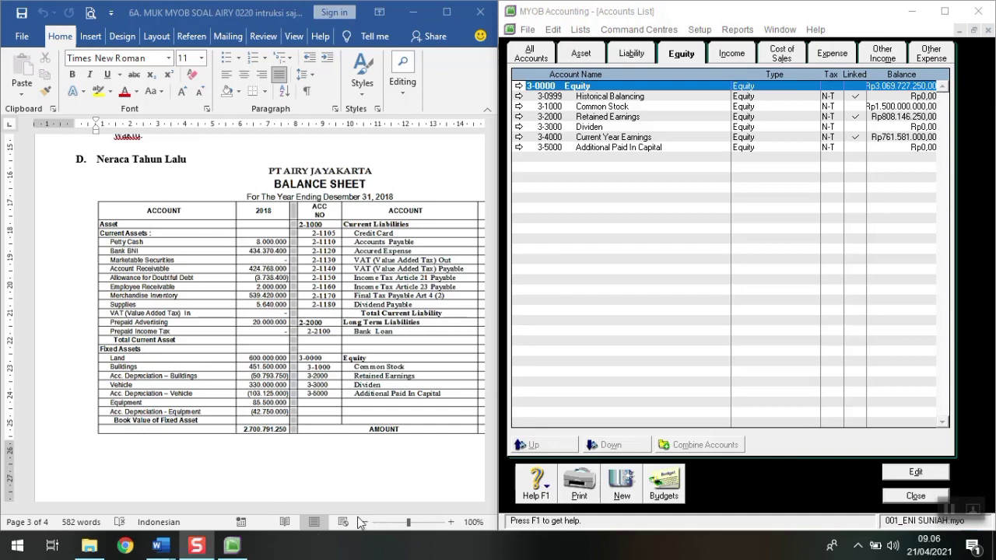
drag(318, 511, 368, 511)
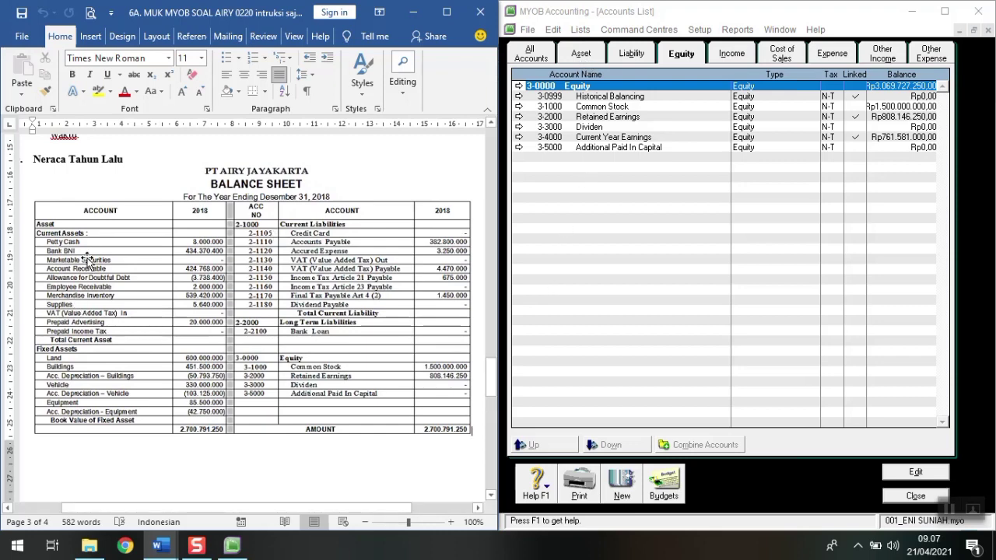
Step: Enter Petty Cash's 13th Period Last FY 2018 history balance of 8.000.000
click(579, 54)
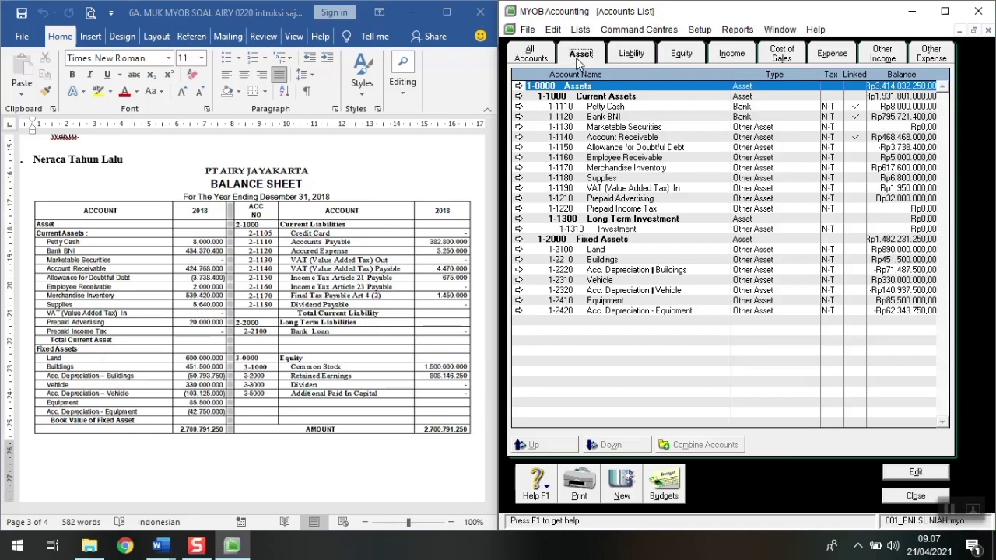
double_click(606, 108)
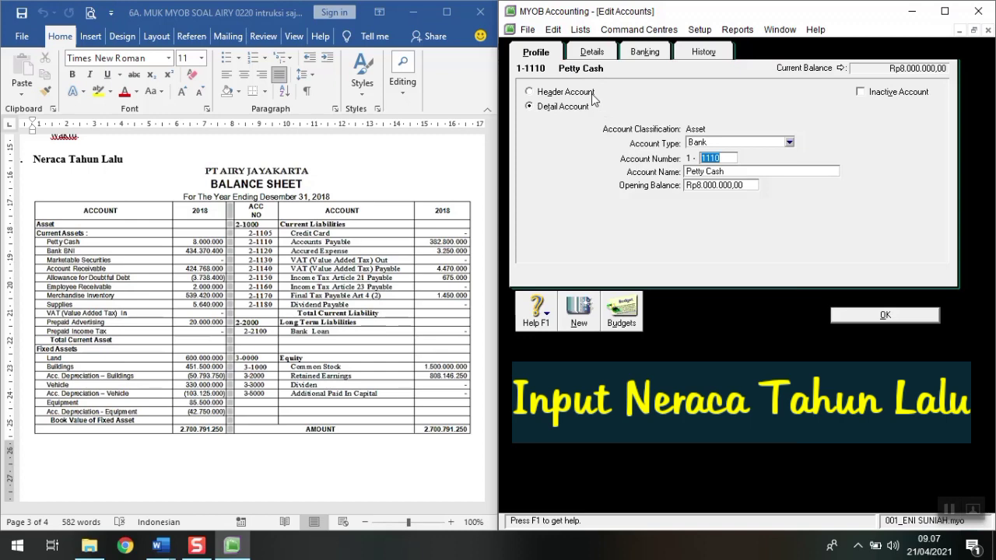
click(709, 55)
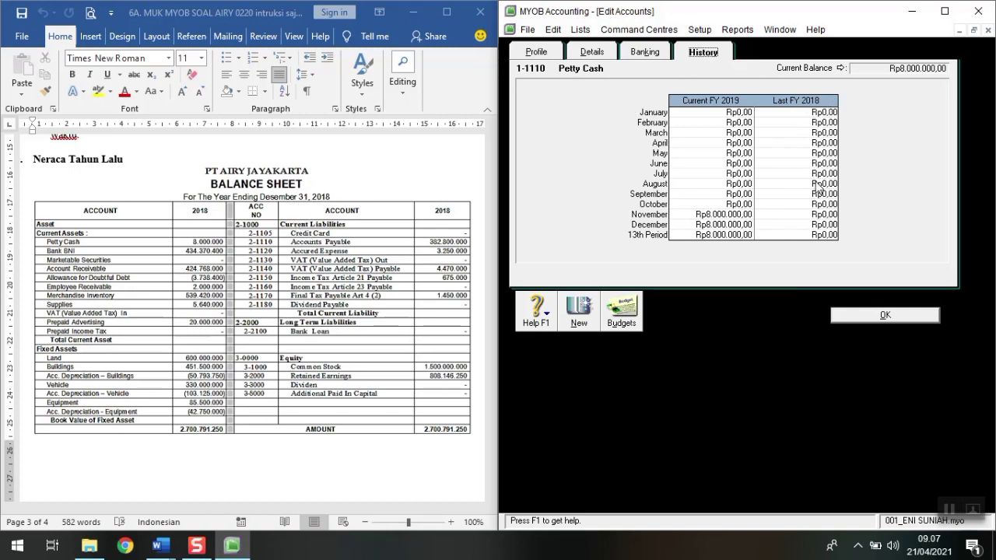
click(815, 237)
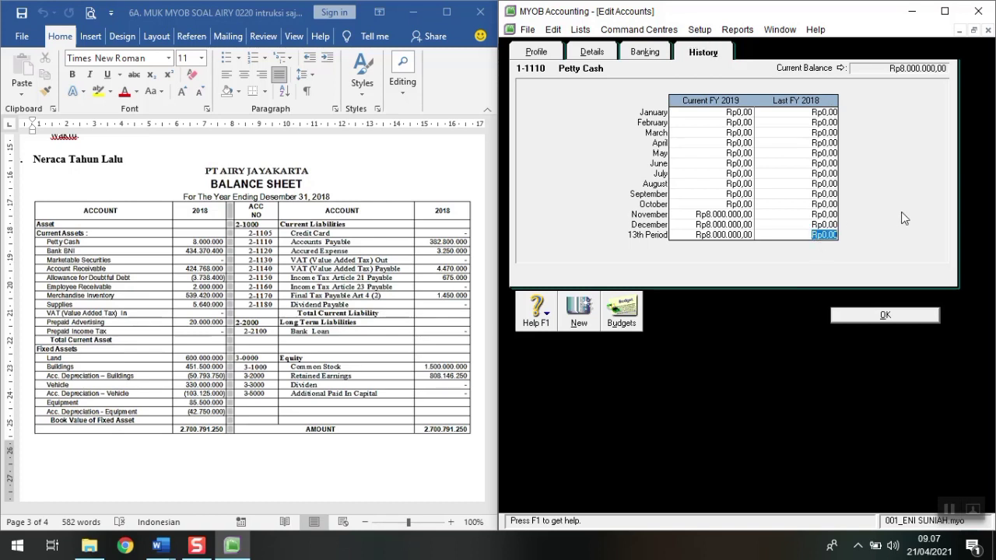
text(8.0)
text(00.000)
key(Tab)
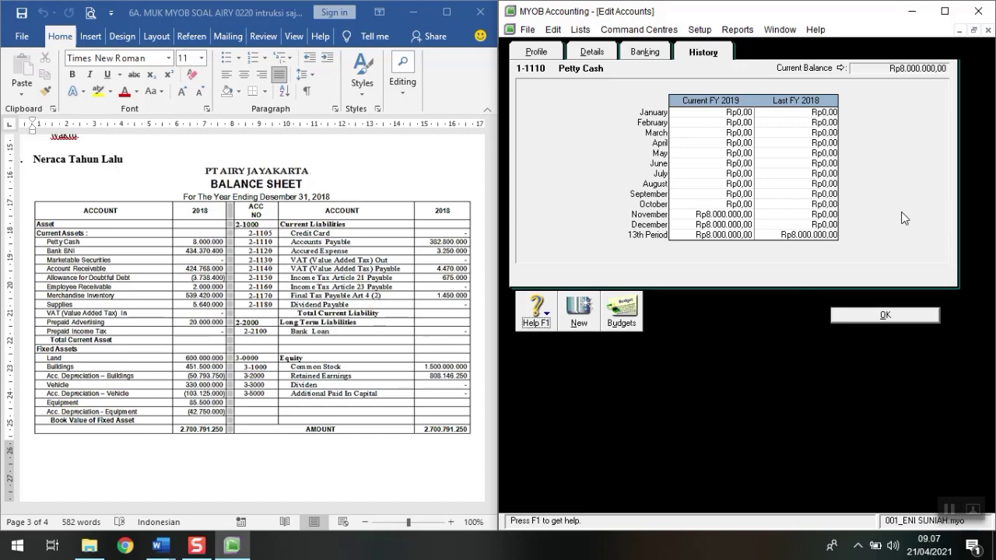
click(890, 315)
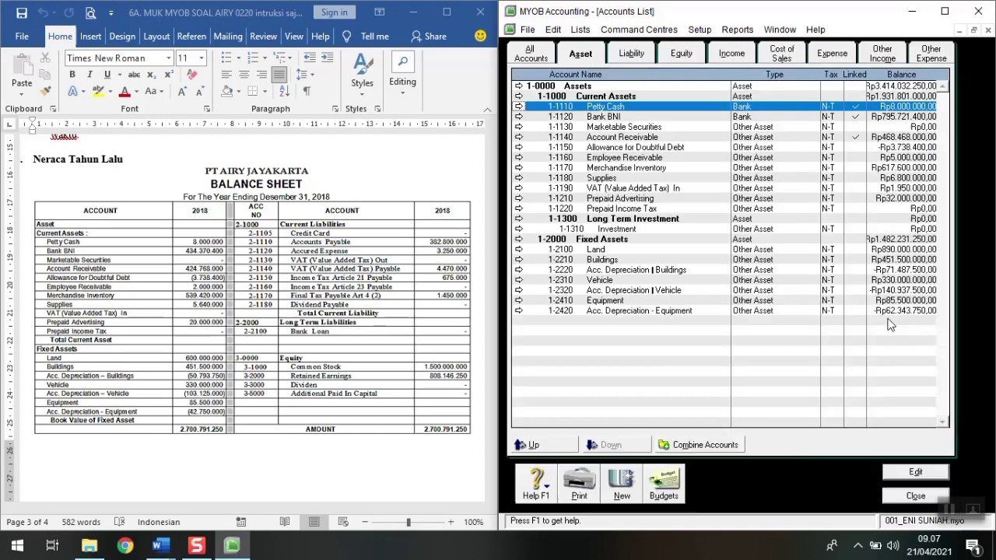
Step: Enter Bank BNI's 13th Period Last FY 2018 history balance of 434370000
double_click(631, 117)
click(700, 52)
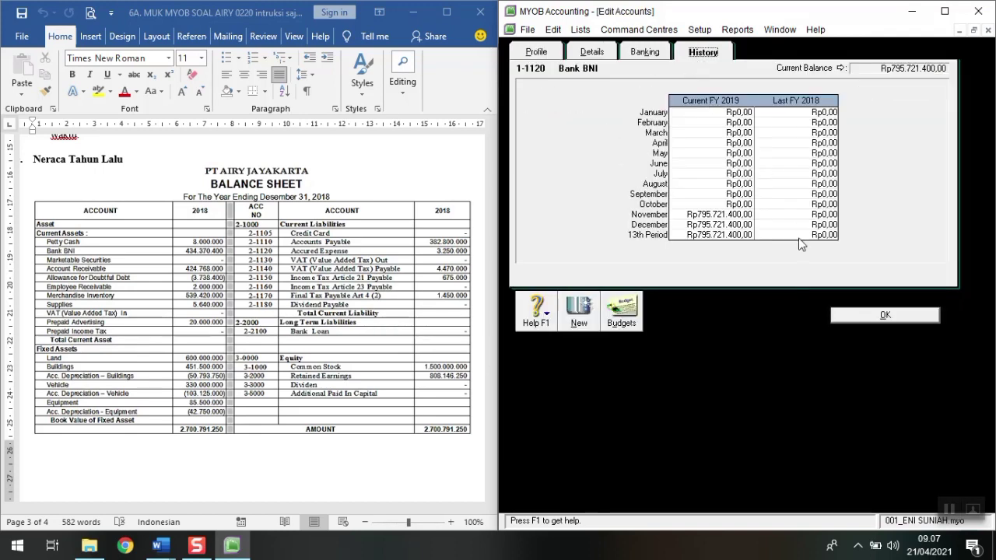
click(801, 236)
text(434370000)
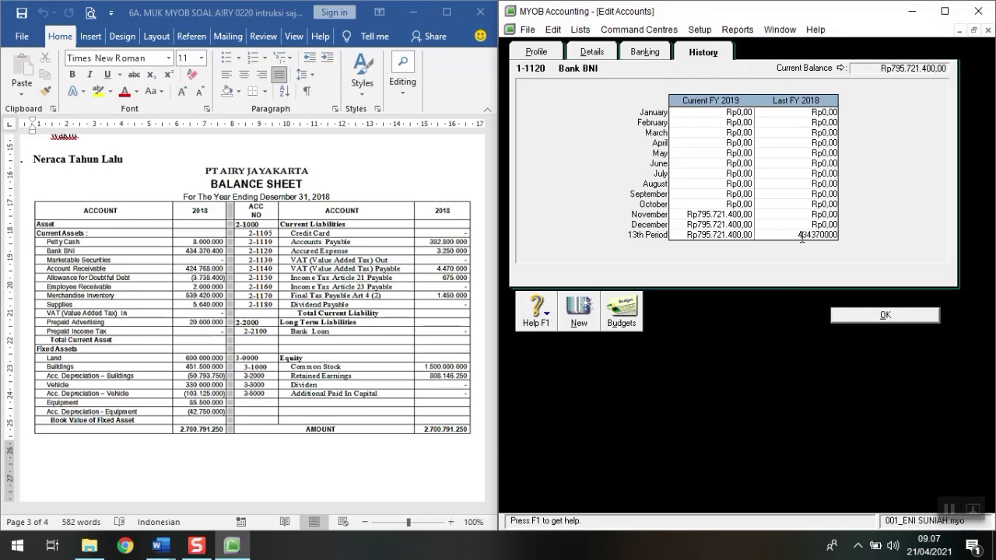
key(Tab)
click(863, 318)
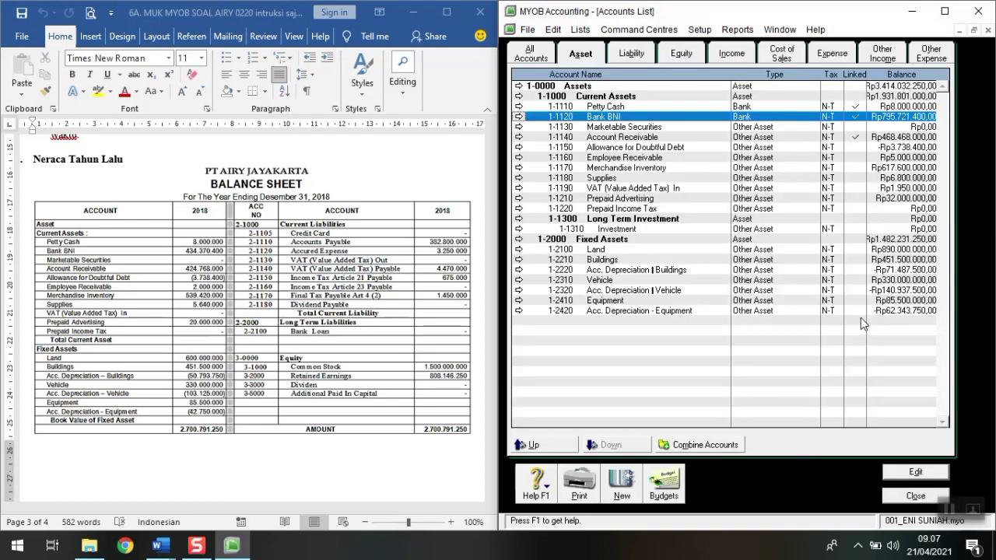
Step: Enter Account Receivable's 13th Period Last FY 2018 history balance of 424768000
double_click(623, 136)
click(695, 54)
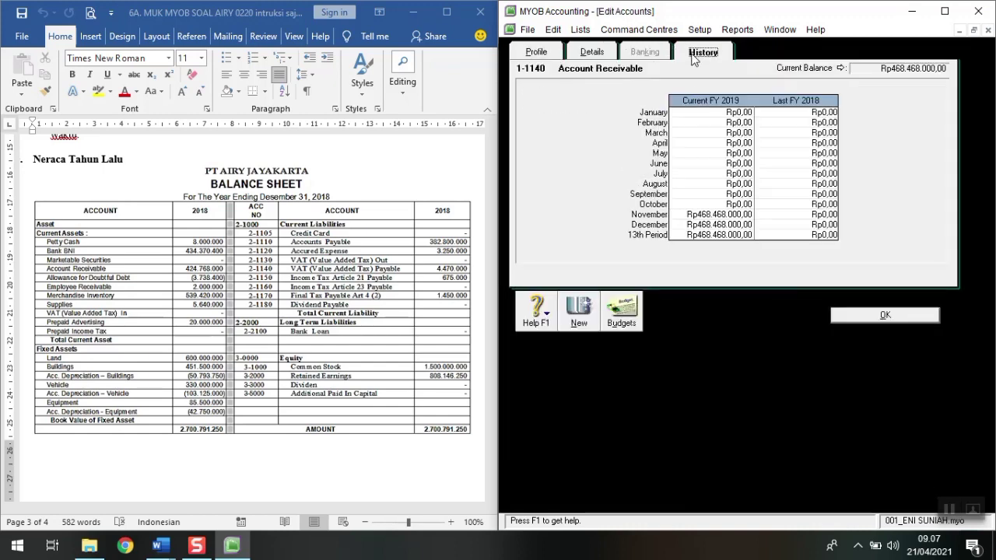
click(789, 237)
text(42478)
key(BackSpace)
text(68000)
key(Tab)
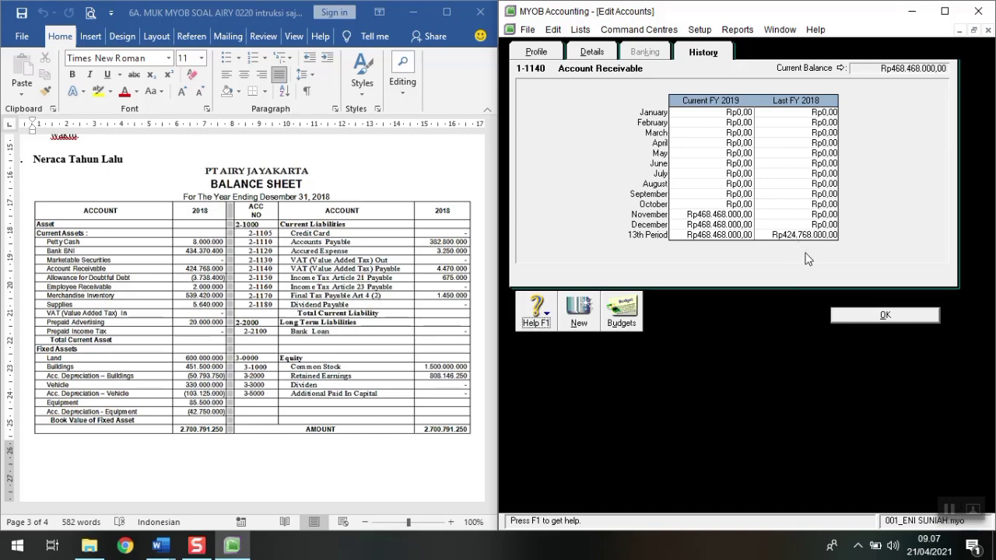
click(870, 315)
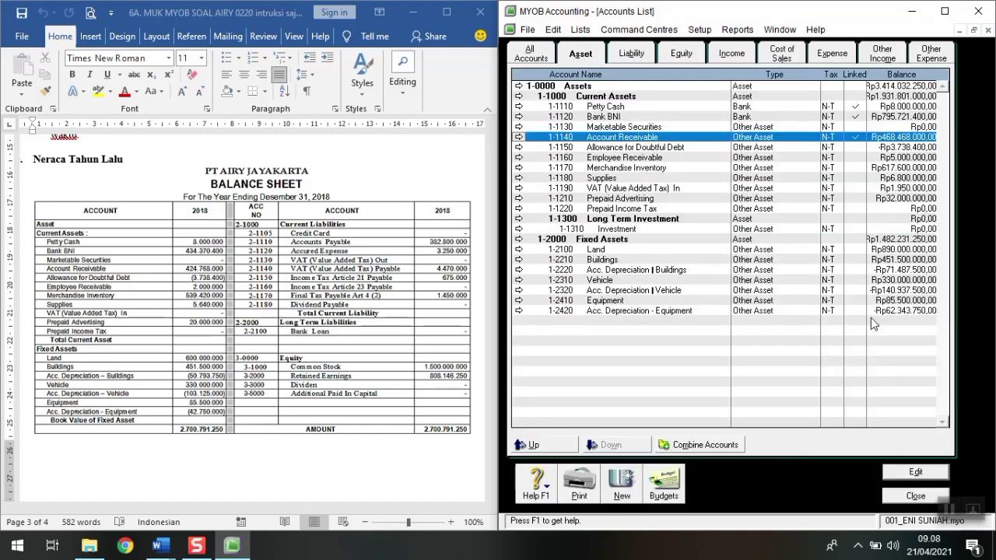
Step: Set 1-1150 Allowance for Doubtful Debt's 13th Period 2018 history balance to -3738400
double_click(626, 148)
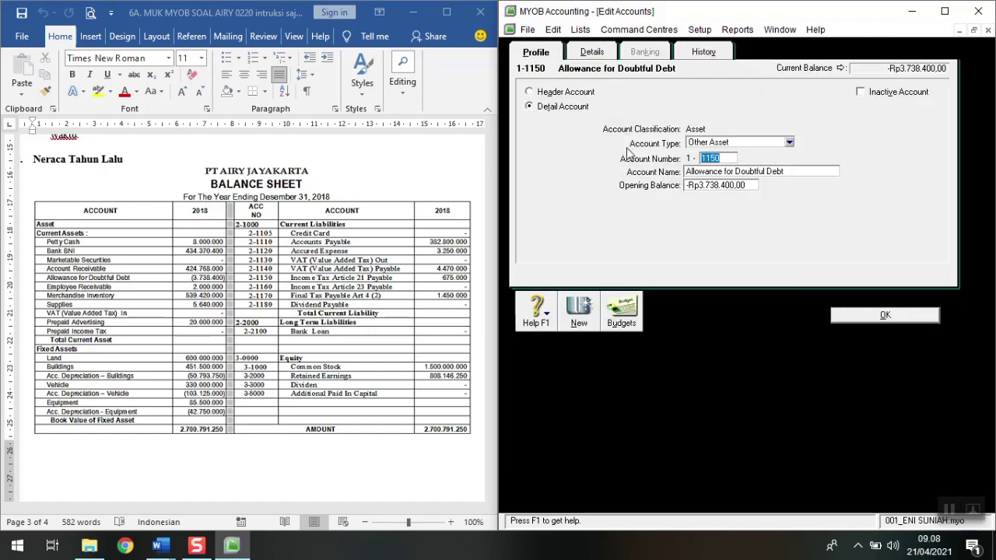
click(720, 53)
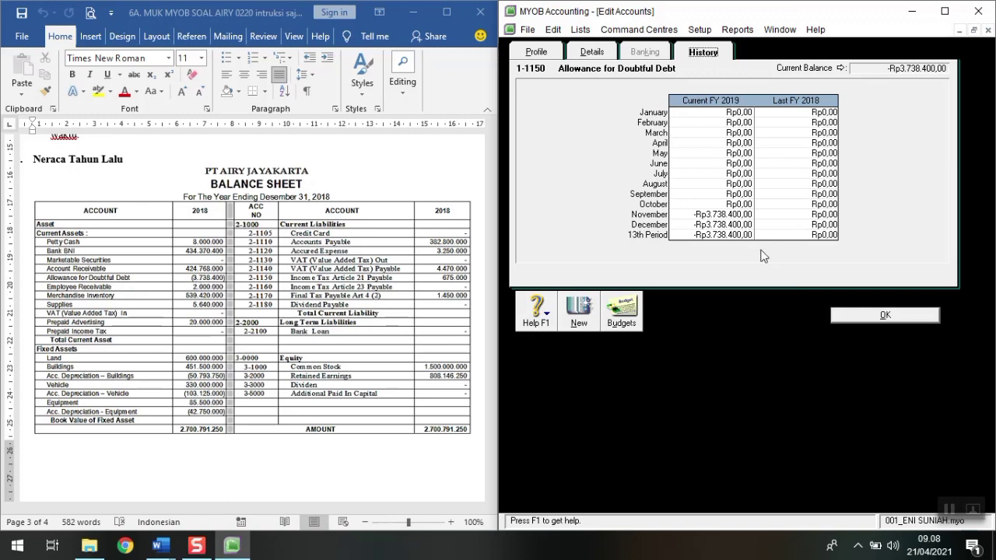
click(808, 236)
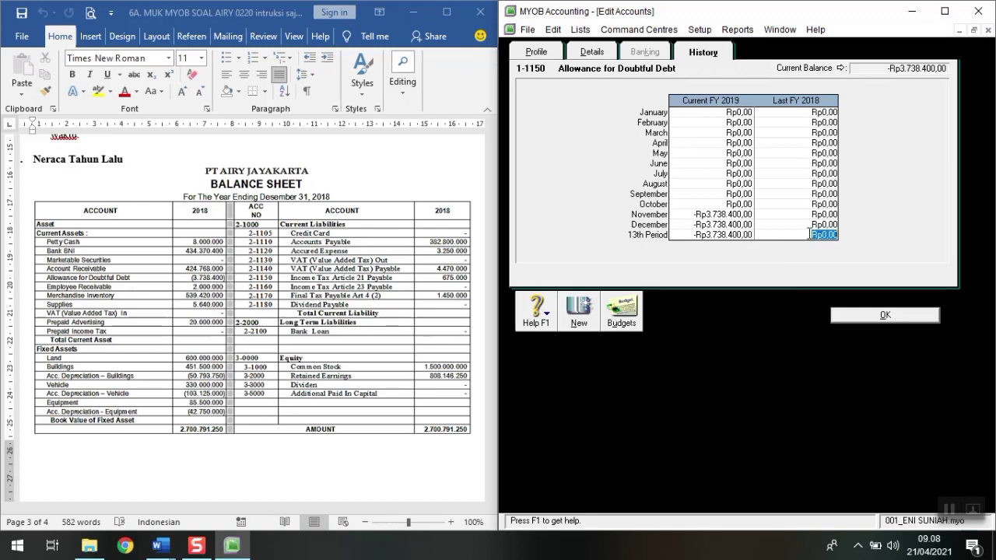
key(BackSpace)
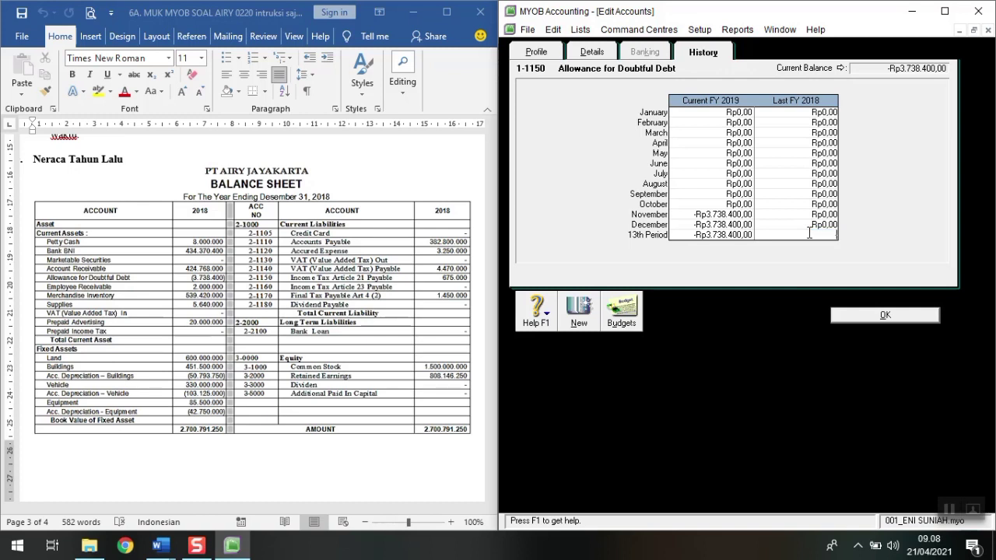
text(-3738400)
key(Tab)
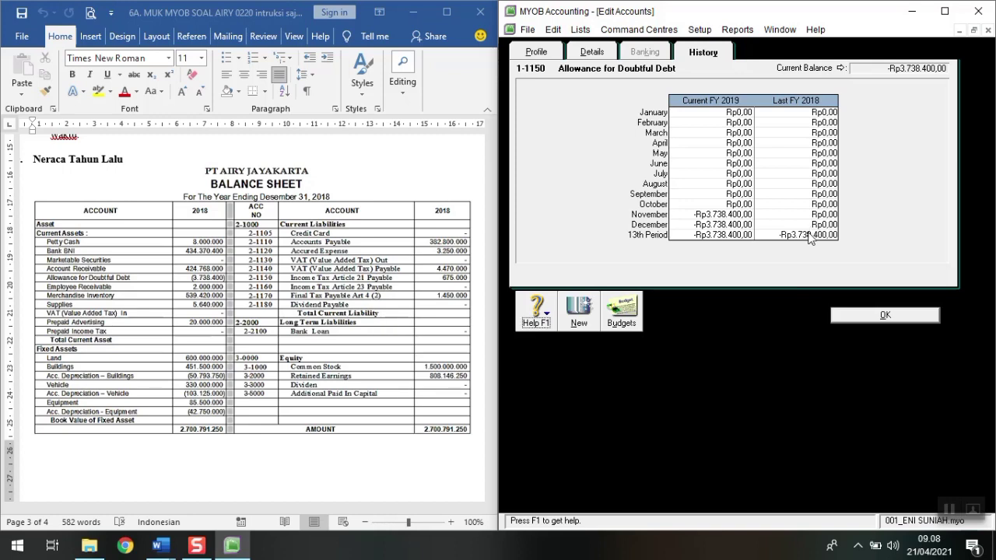
click(873, 317)
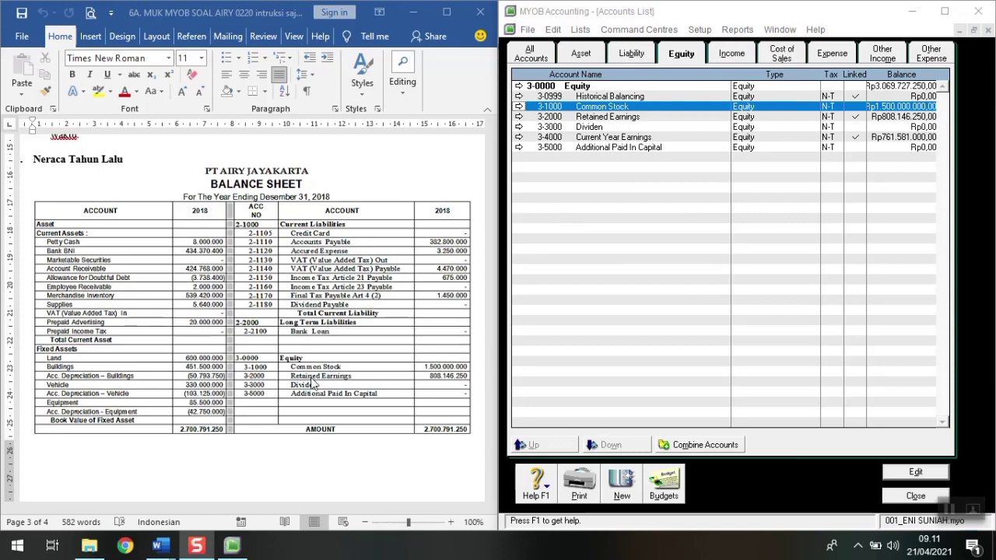
Step: Enter Retained Earnings' 13th Period 2018 balance of 808.146.250, then close the accounts list
click(598, 118)
double_click(598, 118)
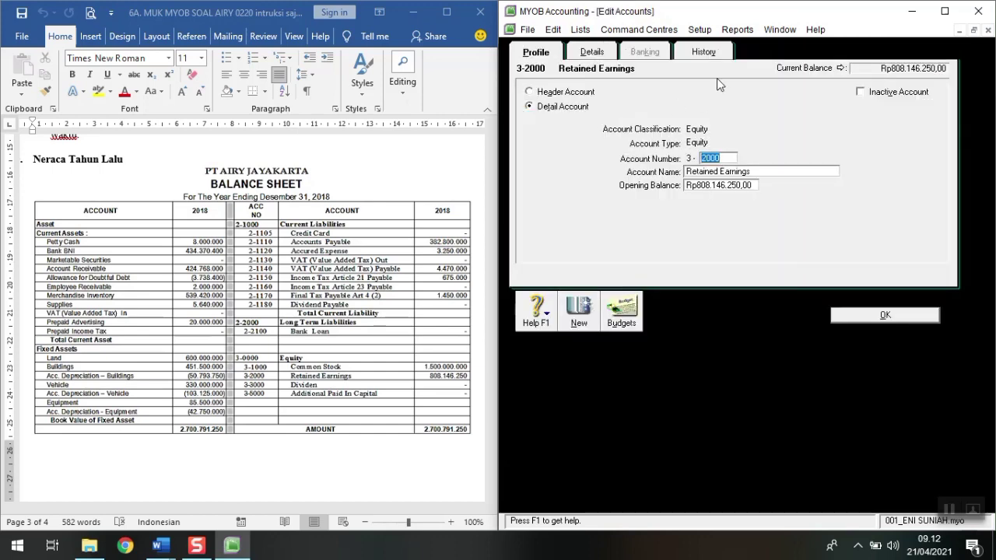
click(704, 52)
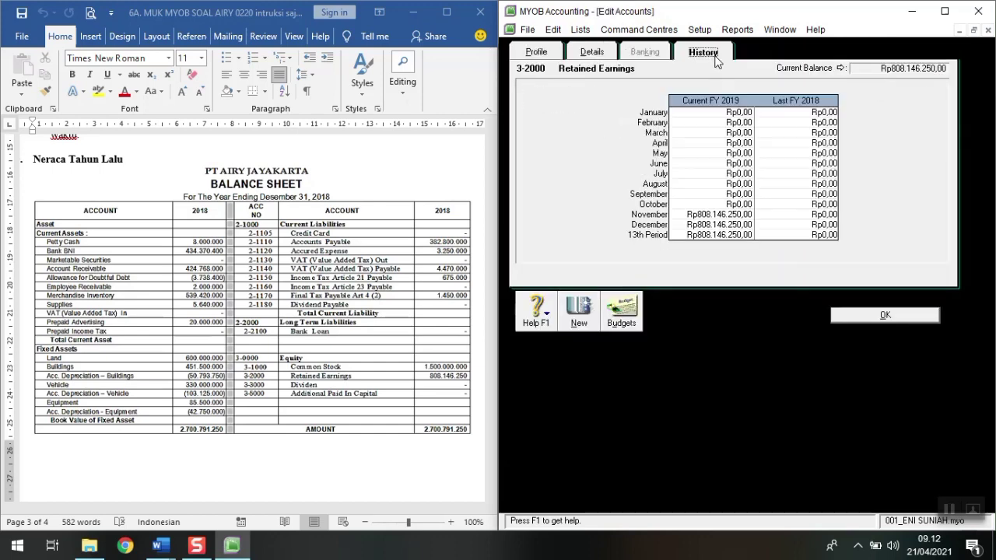
click(822, 234)
text(80)
text(8.)
text(146.)
text(250)
key(Tab)
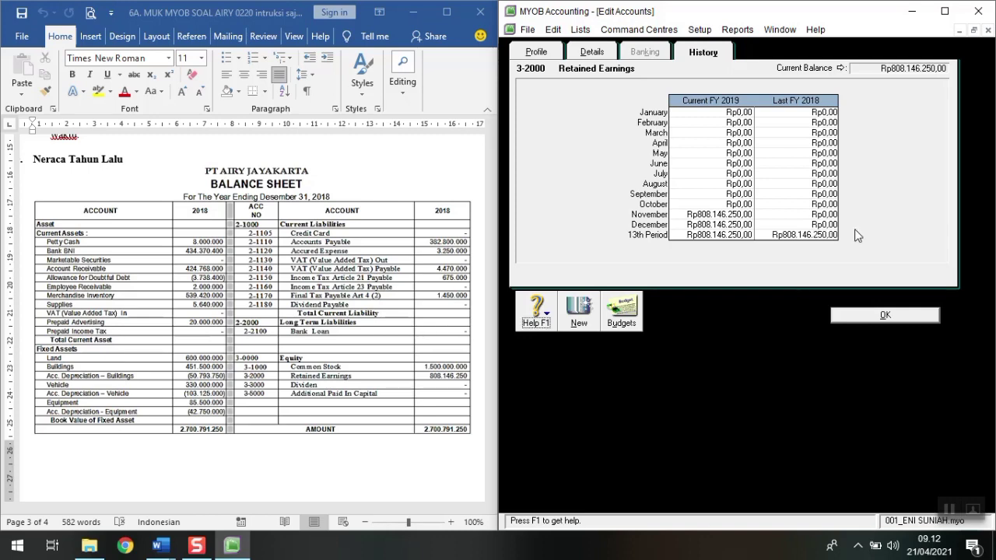
click(892, 313)
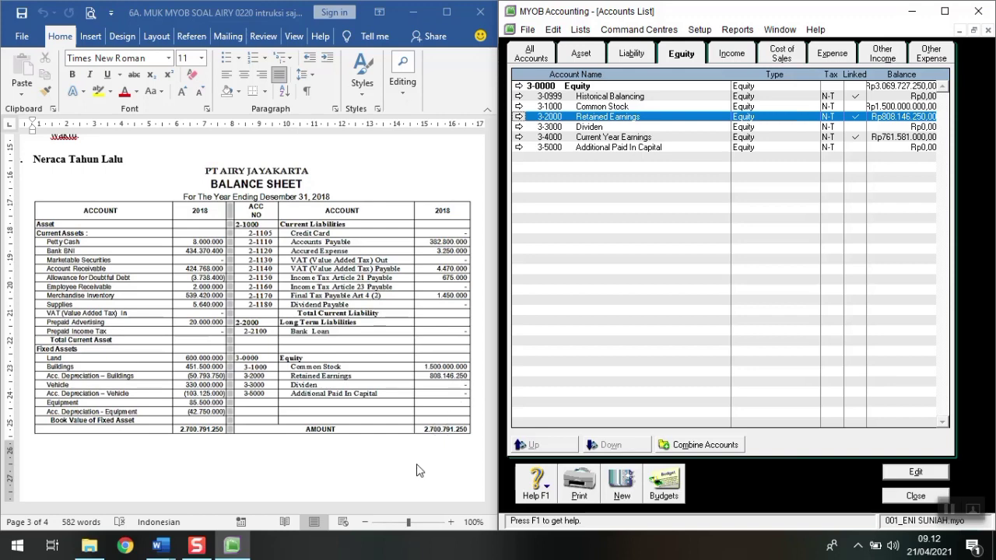
click(912, 498)
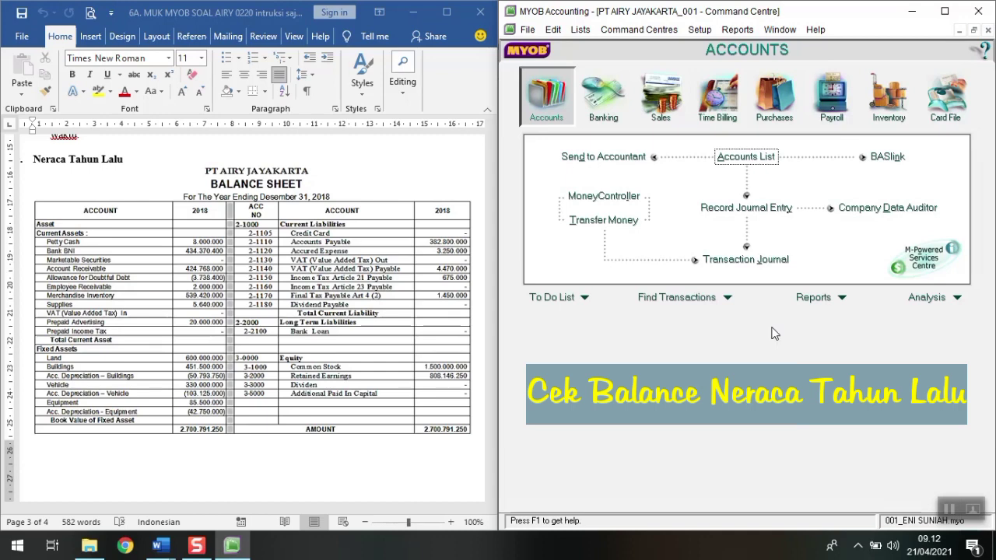
click(788, 302)
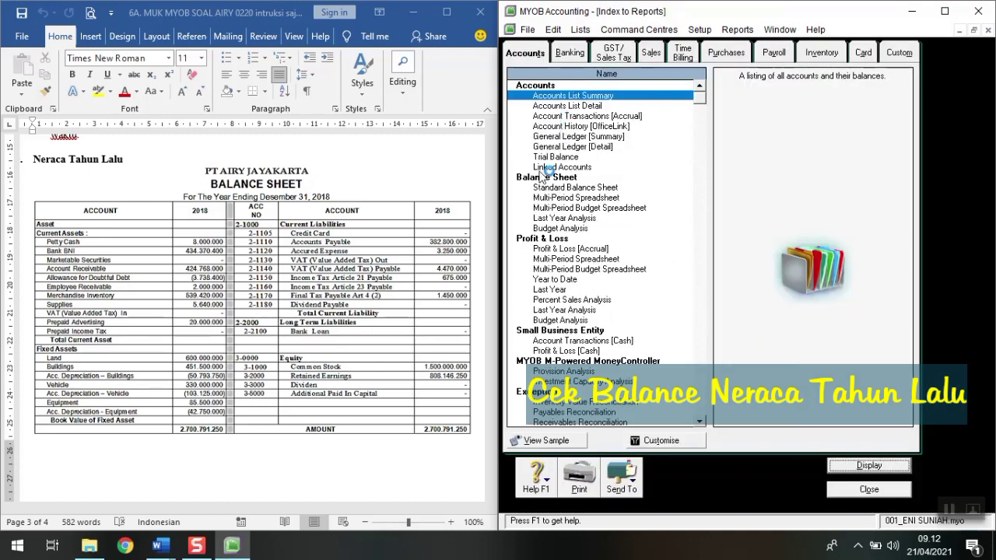
Step: Display the Standard Balance Sheet for the 13th Period of last year, FY 2018
click(544, 187)
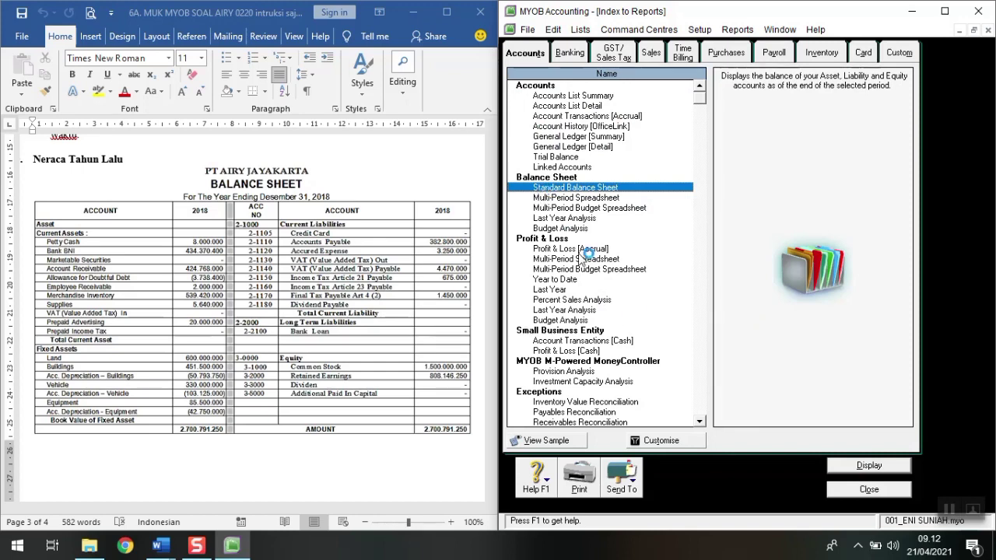
click(668, 441)
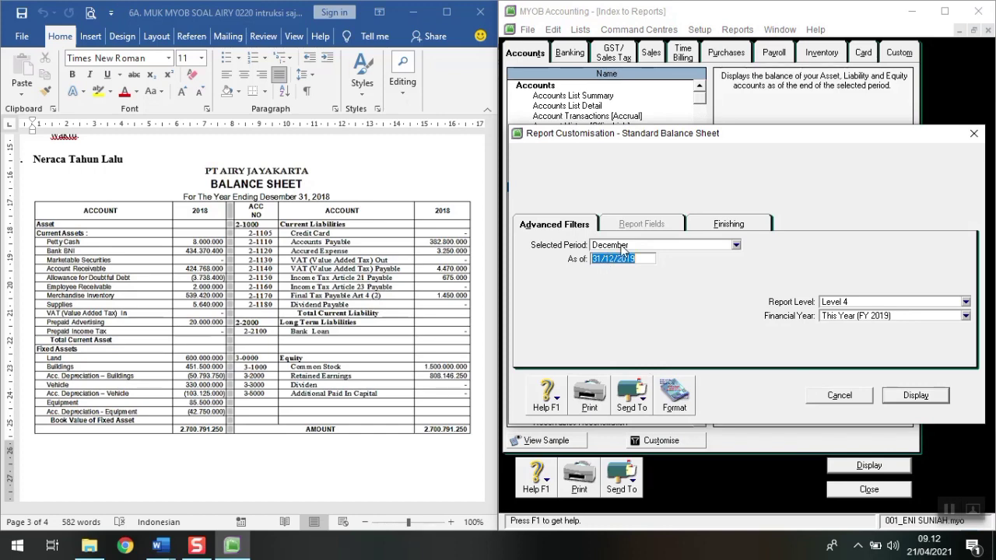
click(625, 246)
click(625, 373)
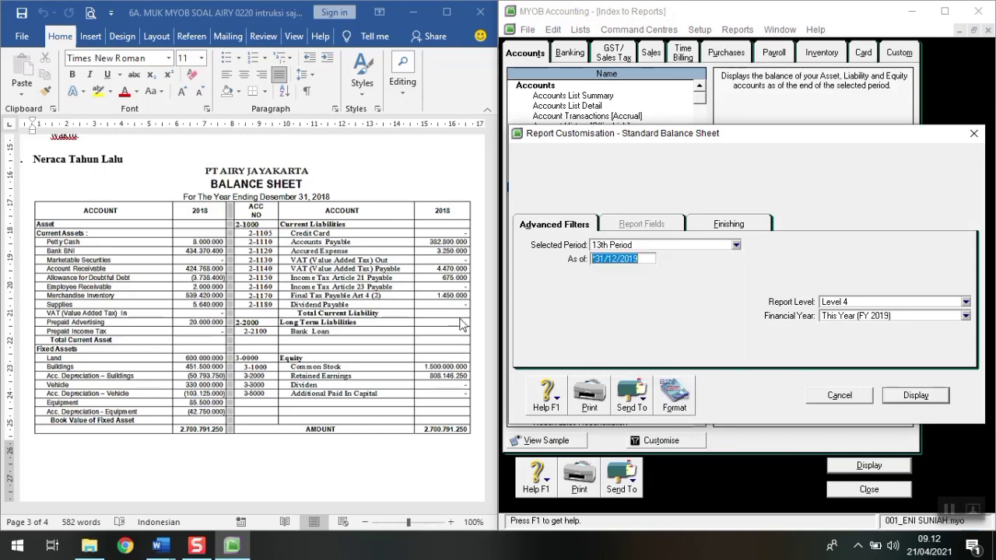
click(848, 321)
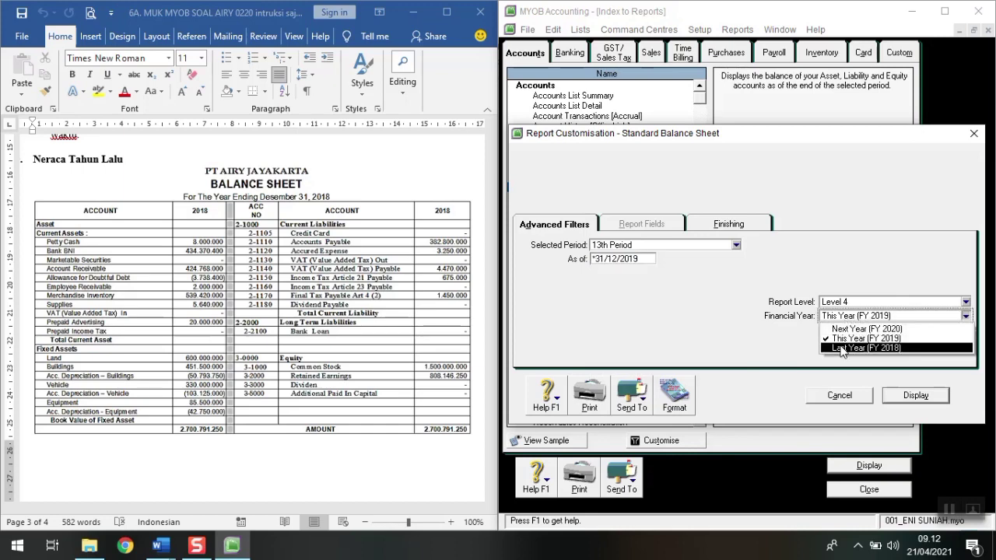
click(842, 348)
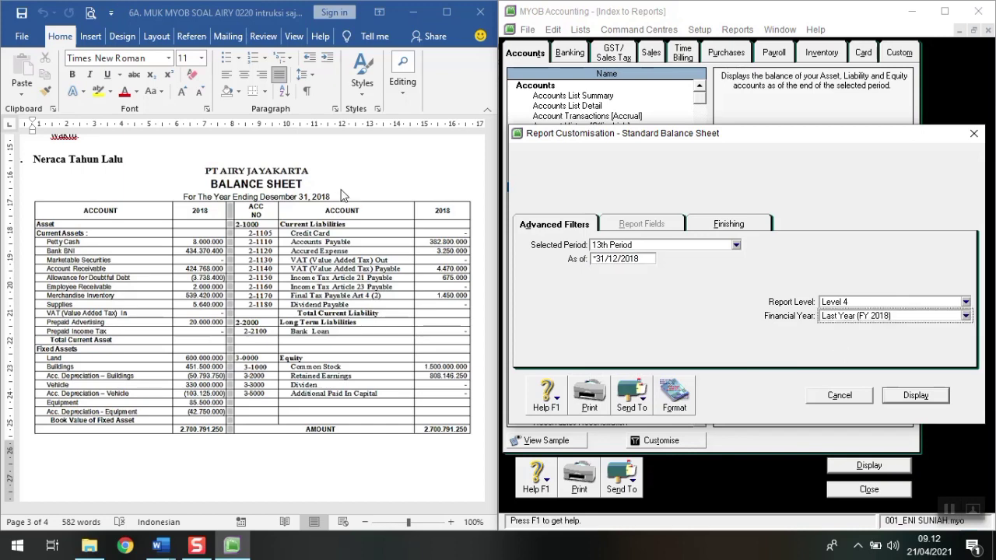
click(925, 396)
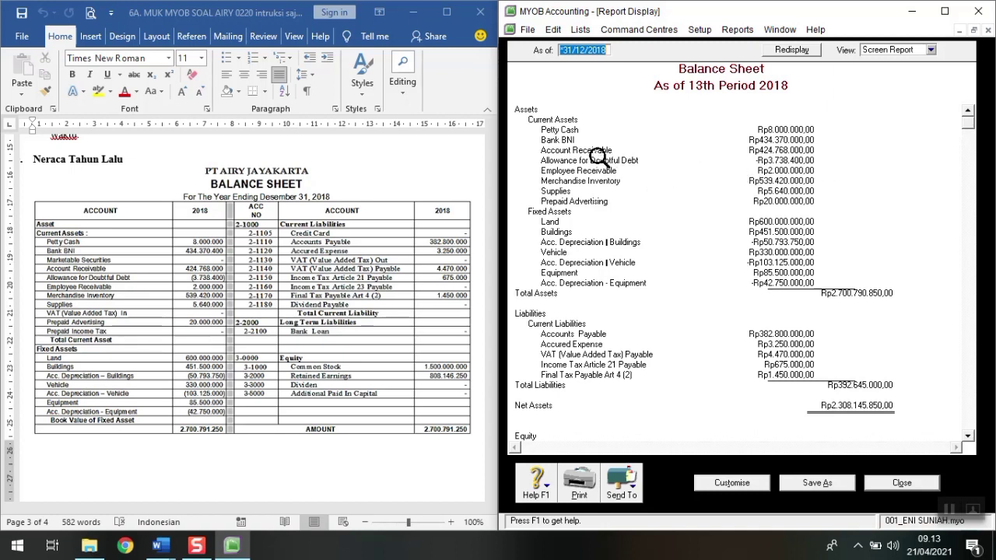
Step: Drill down from the balance sheet's Bank BNI amount into the 1-1120 account record
double_click(796, 139)
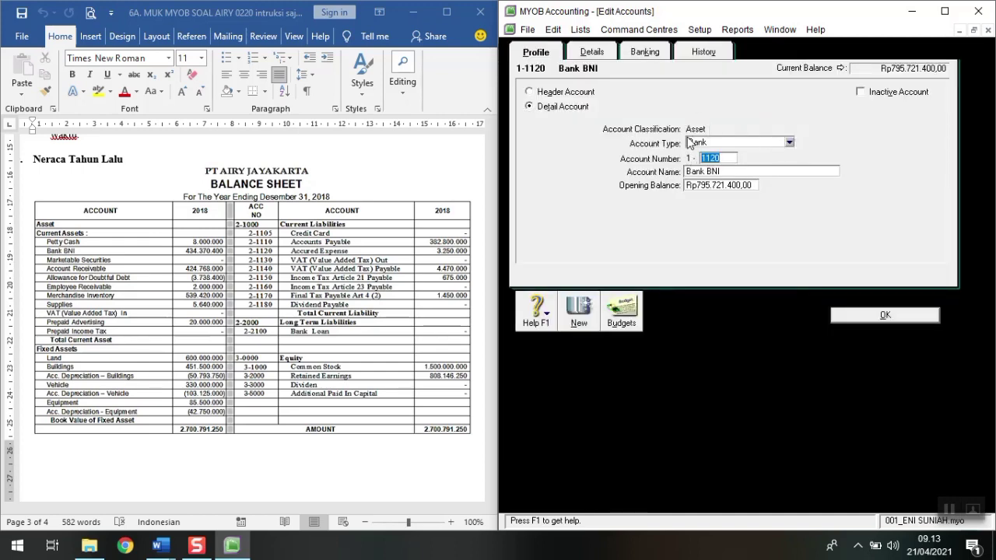
Step: Set Bank BNI's 2018 13th Period history balance to Rp434.370.400,00 and save the account
click(702, 52)
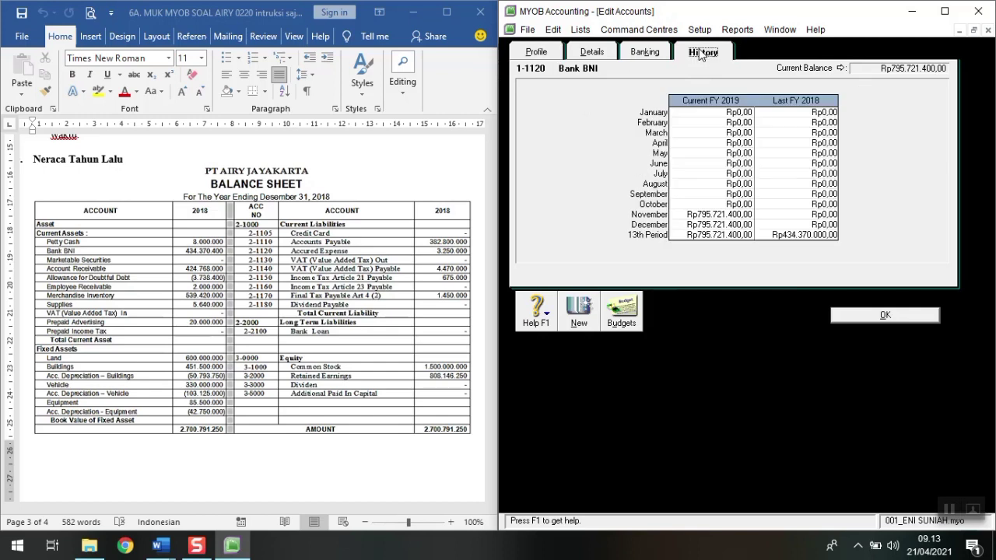
click(810, 236)
click(818, 235)
key(BackSpace)
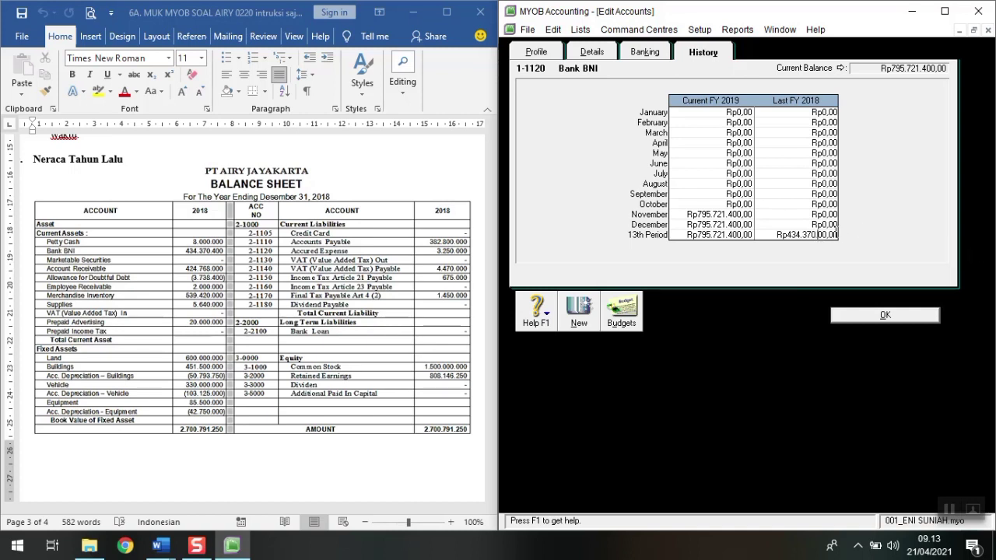
click(813, 227)
click(778, 236)
double_click(778, 236)
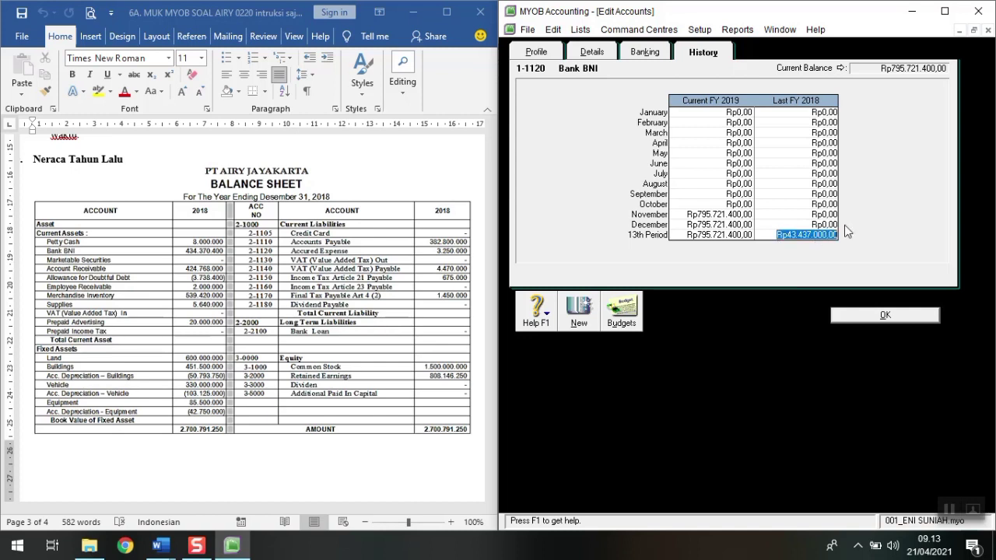
text(434)
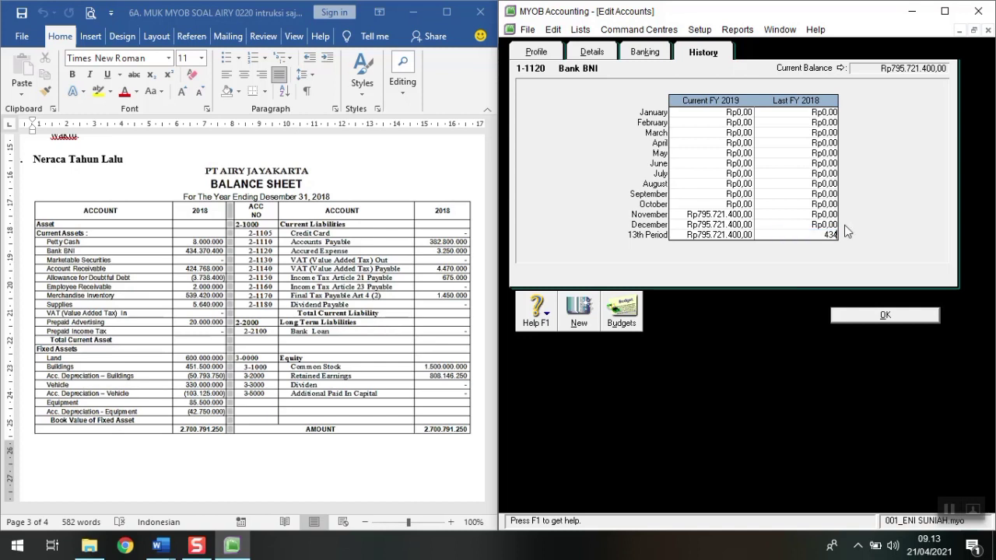
text(.370.400)
key(Tab)
click(859, 316)
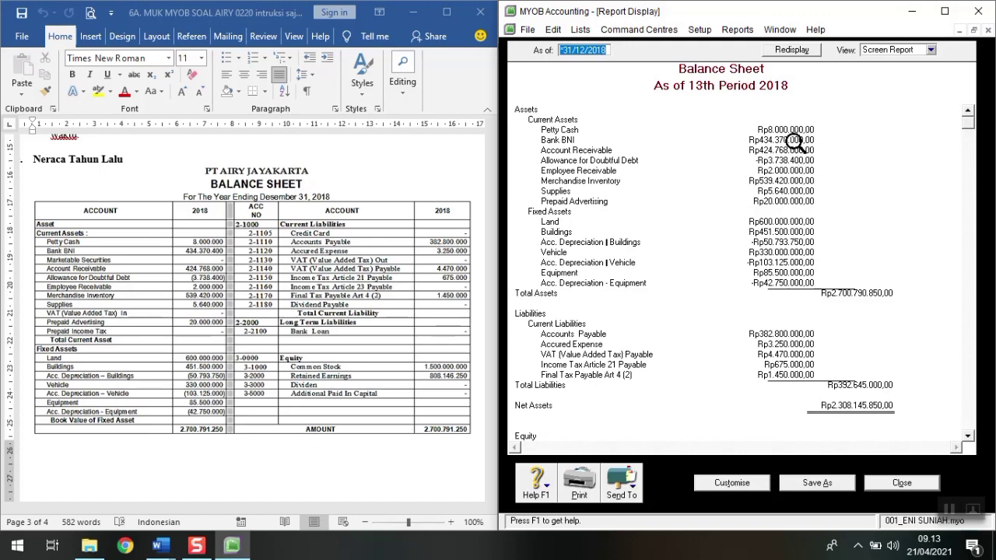
Step: Redisplay the balance sheet to confirm Total Assets of Rp2.700.791.250,00, then maximize the report
click(800, 51)
scroll(745, 358, down, 1)
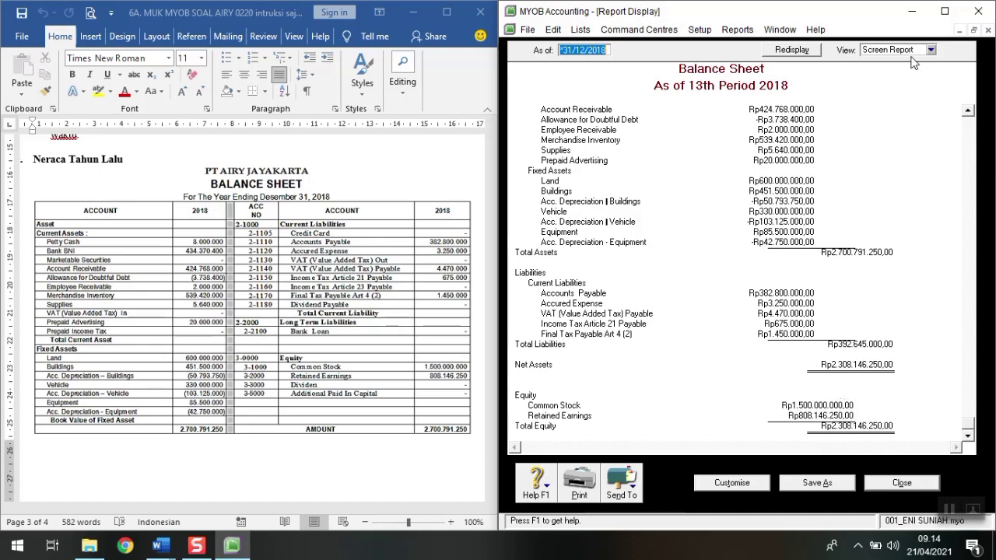
click(945, 11)
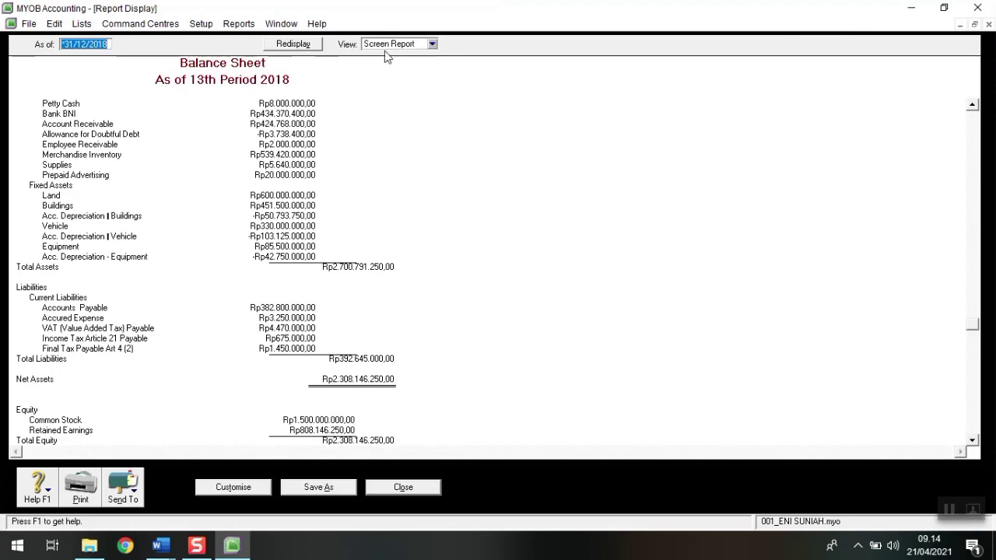
Step: Switch the 2018 balance sheet to Print Preview view, review it, and close the report
scroll(333, 242, up, 1)
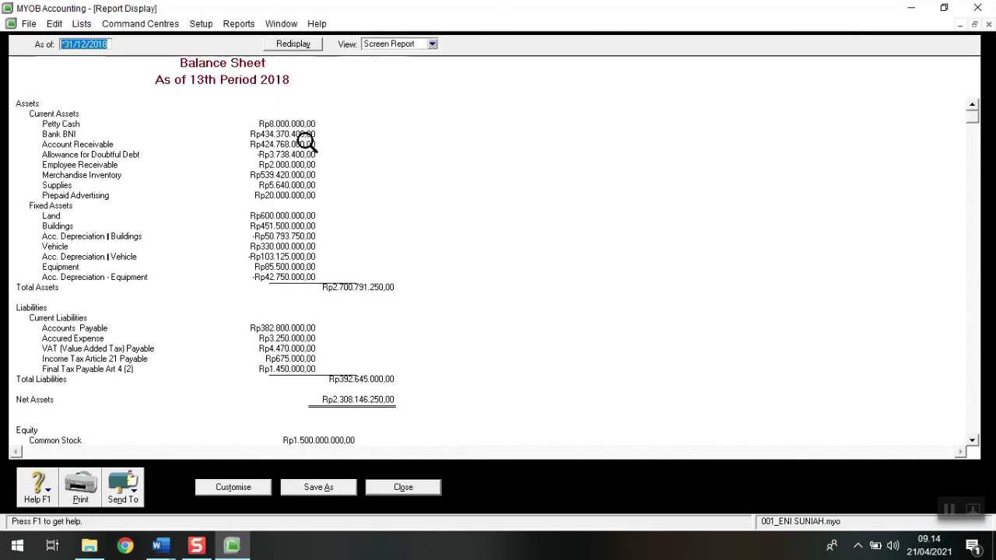
click(402, 45)
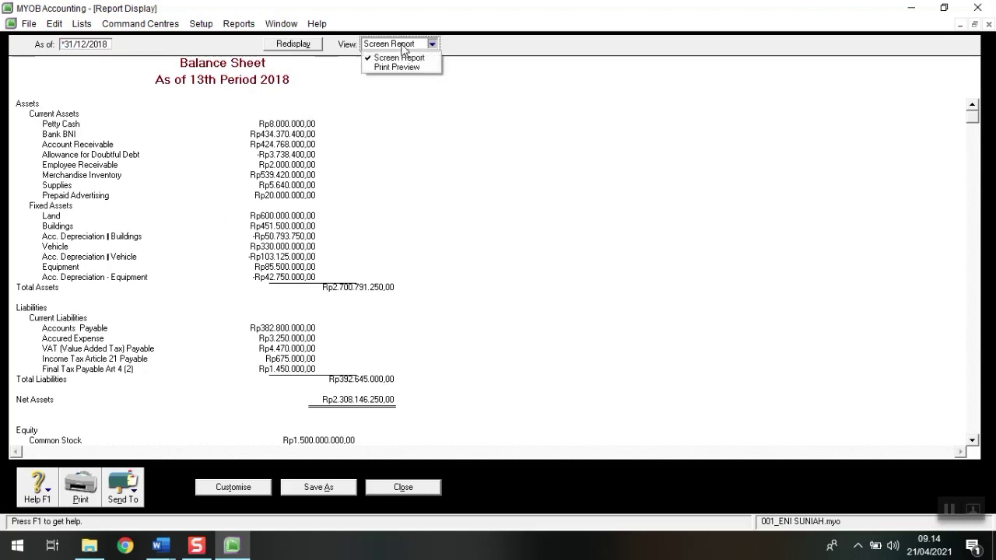
click(395, 67)
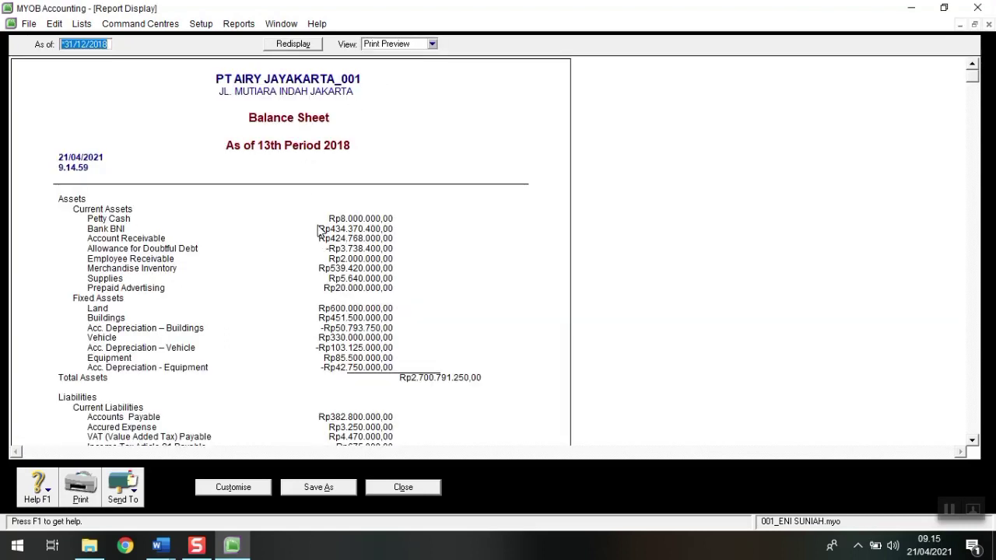
scroll(318, 227, down, 2)
scroll(318, 218, up, 2)
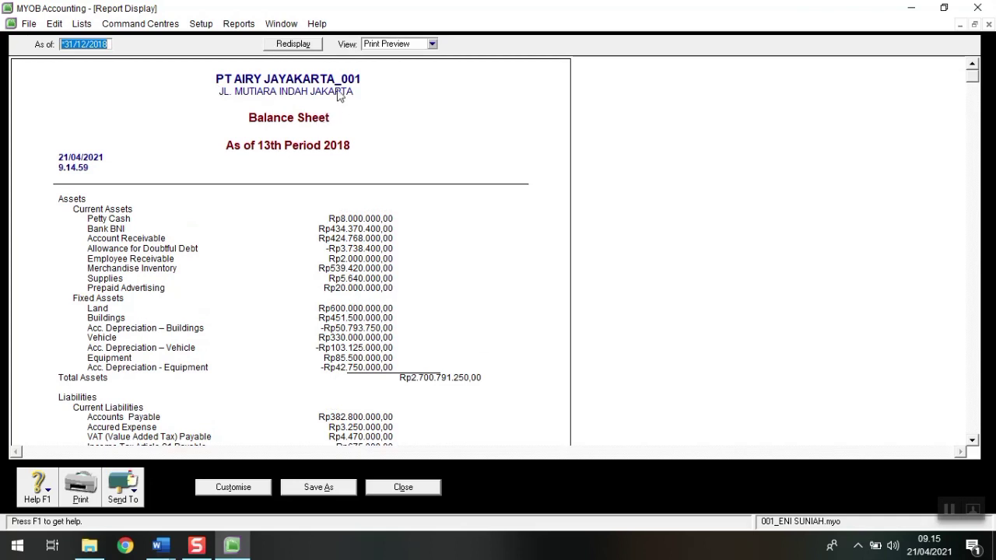
click(403, 487)
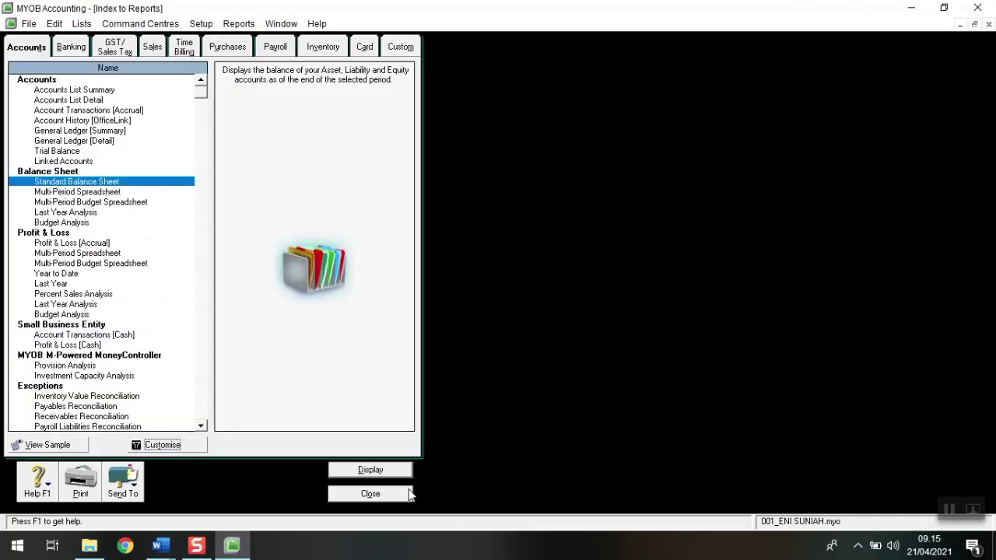
Step: Run the Company Data Auditor transaction review for 01/01/2019 to 31/12/2019, then close the auditor
click(408, 495)
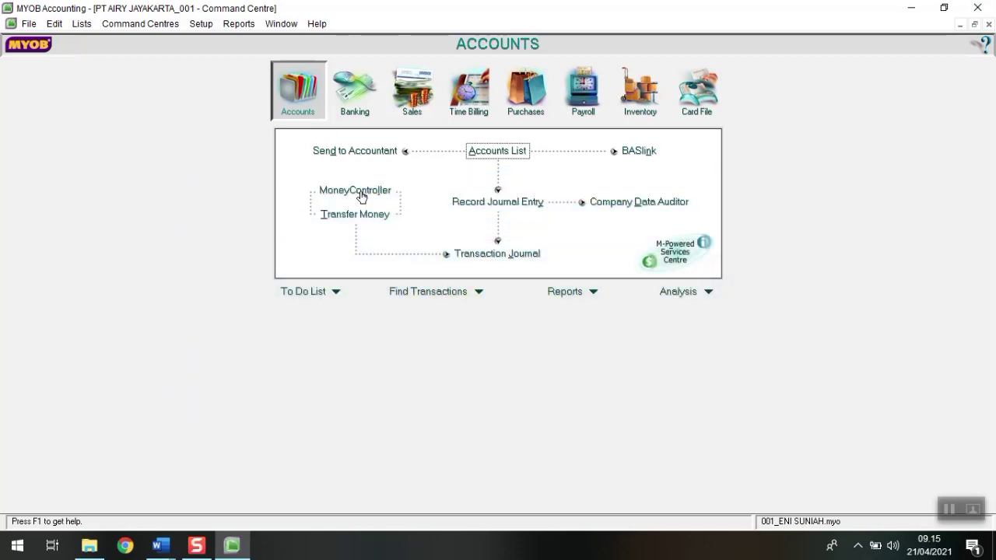
click(662, 206)
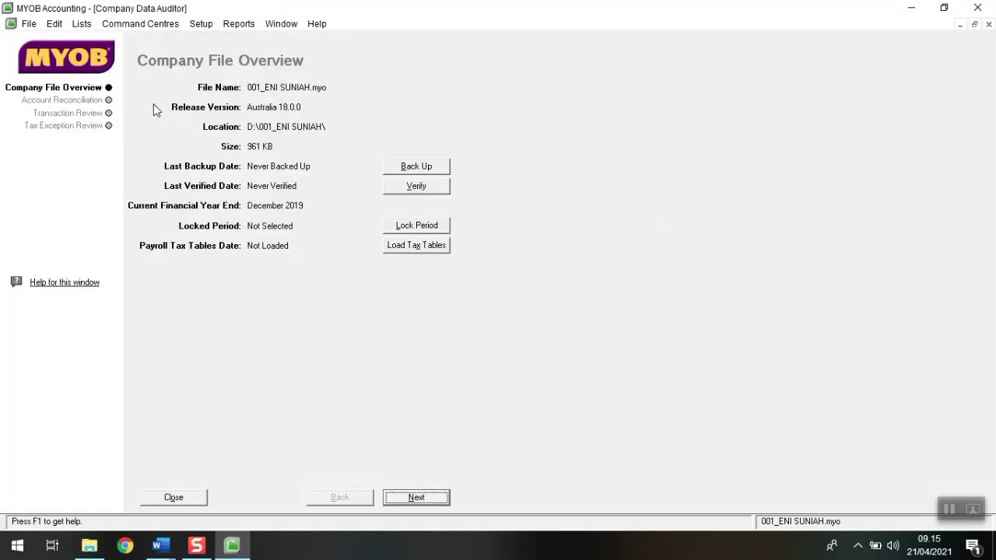
click(100, 113)
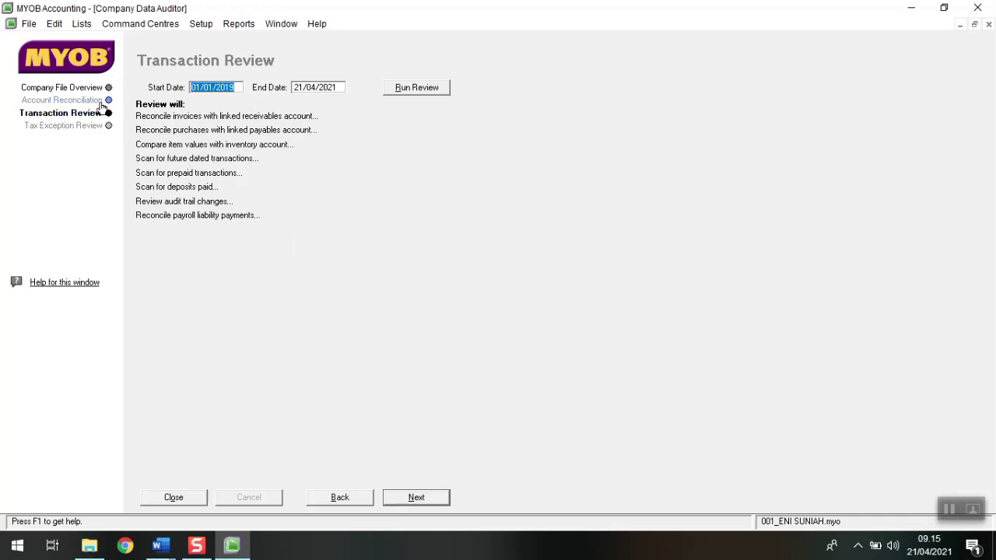
text(01/01/2019)
key(Tab)
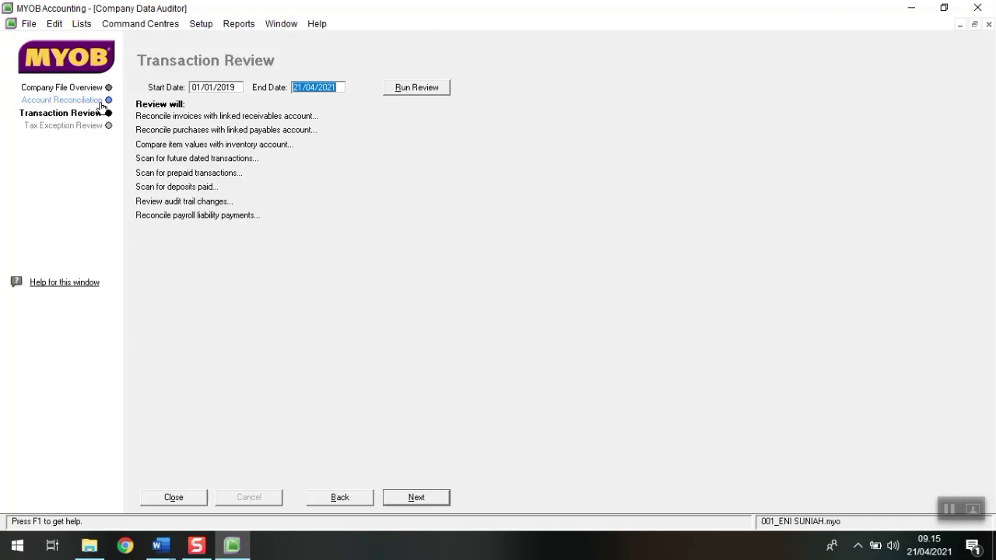
text(1)
text(31/)
text(12/1)
text(019)
click(411, 96)
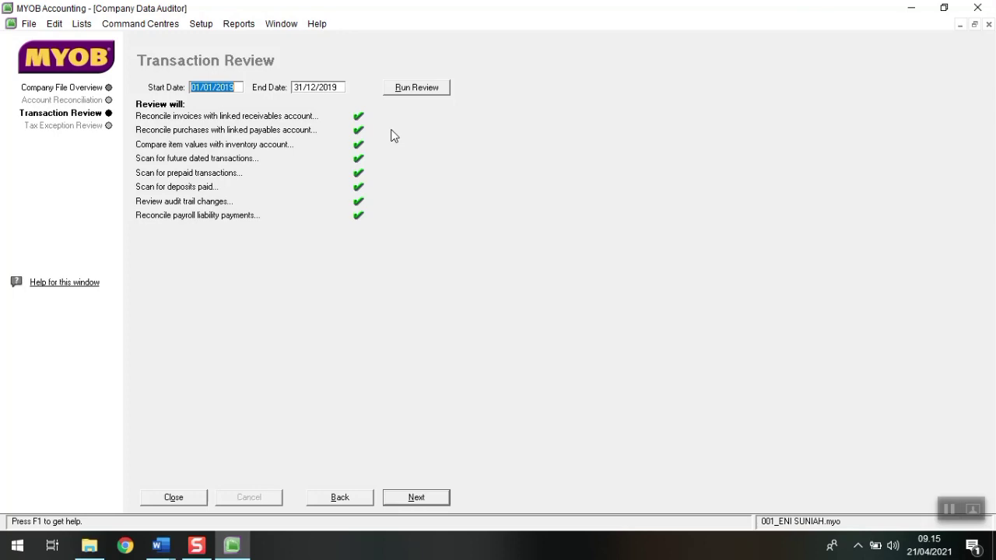
click(173, 498)
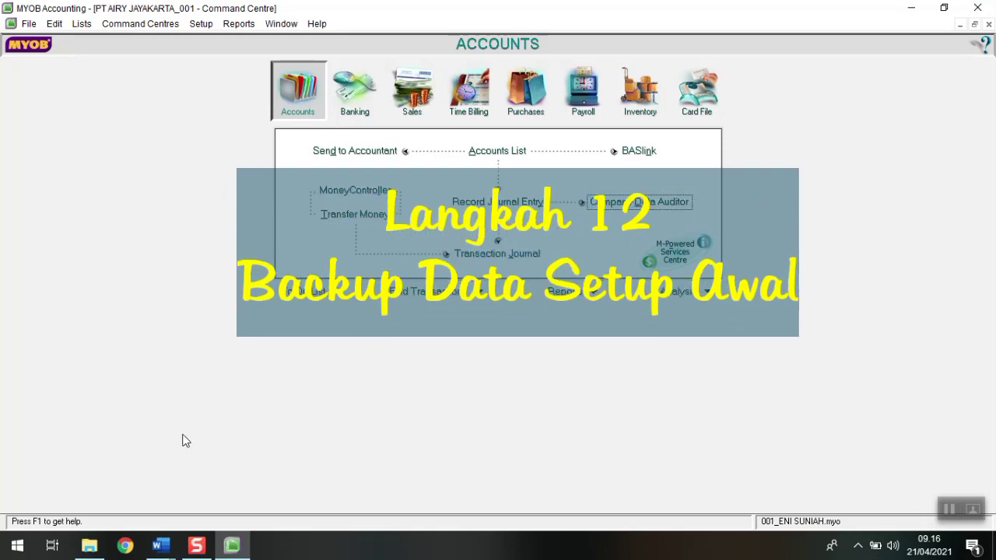
click(161, 545)
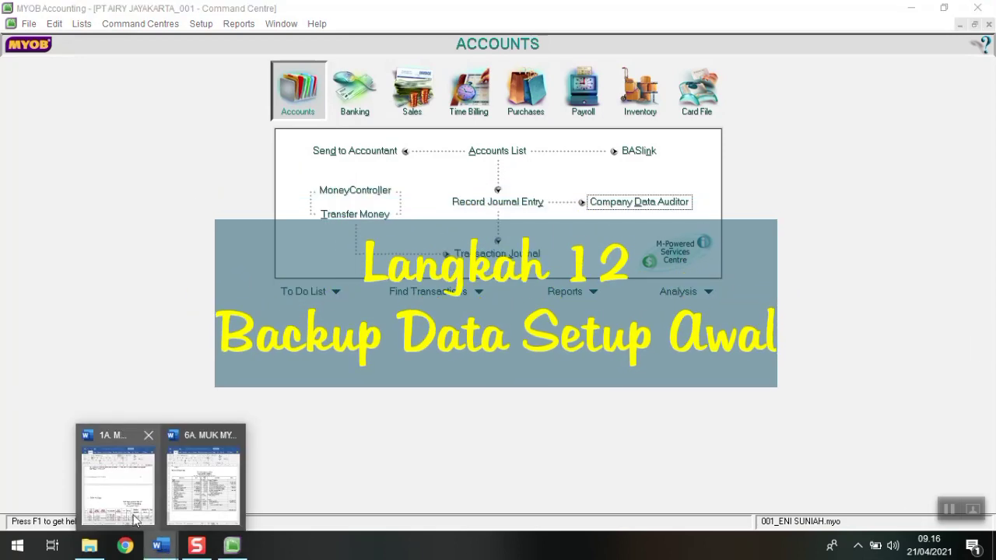
click(204, 483)
scroll(373, 265, up, 5)
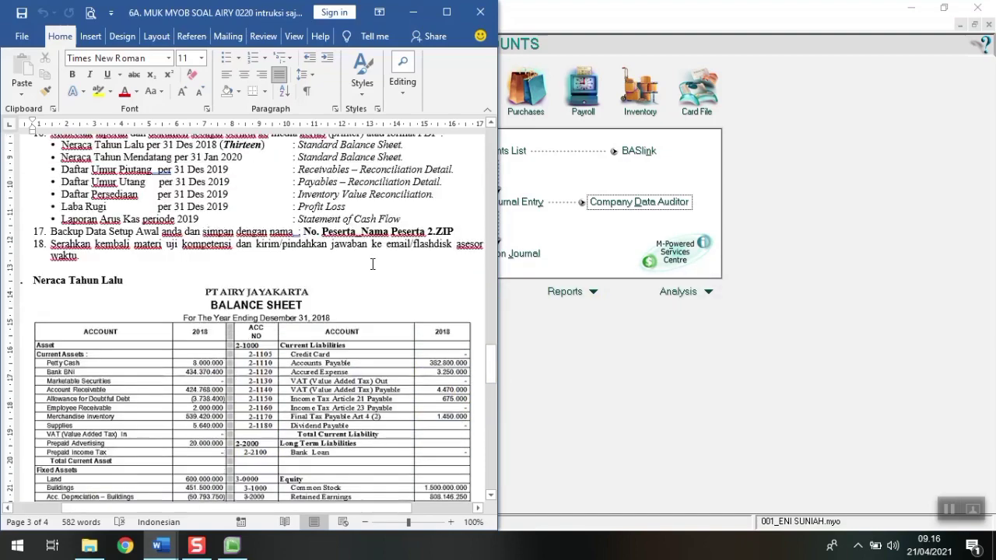
scroll(373, 265, up, 7)
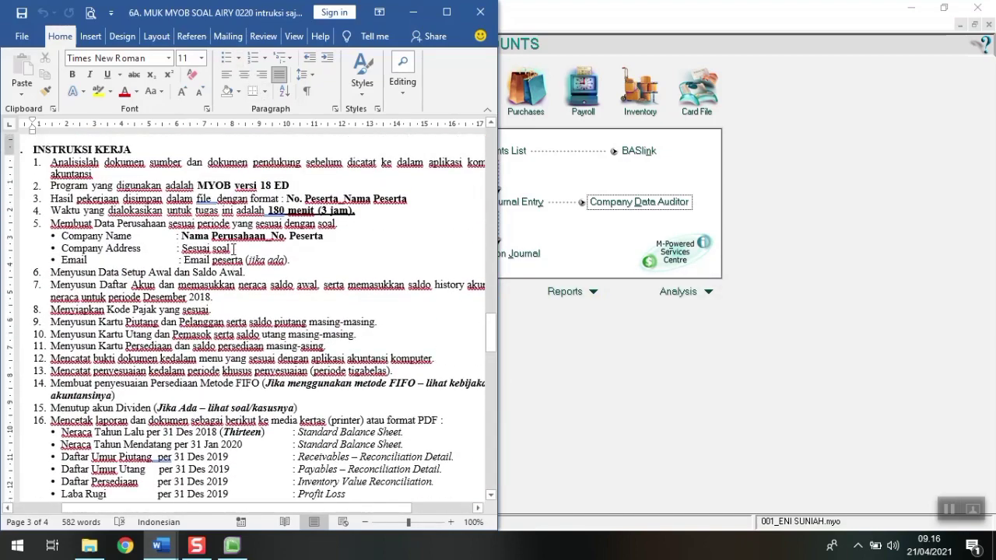
scroll(233, 249, down, 5)
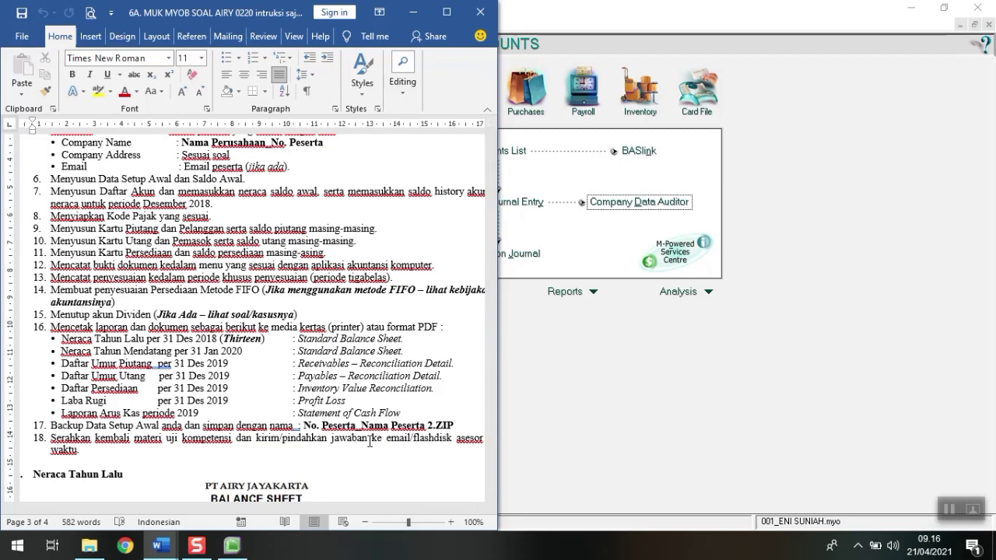
click(647, 382)
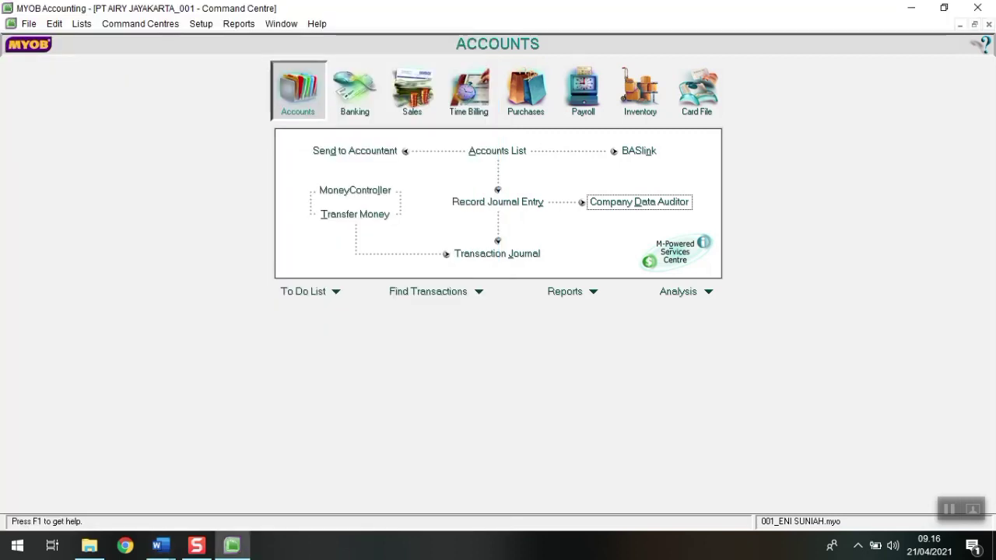
click(28, 24)
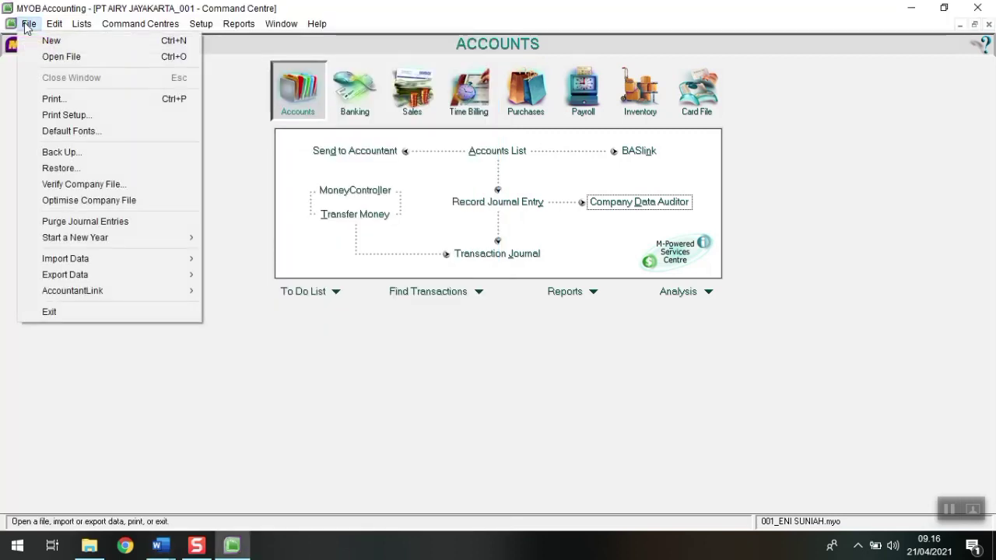
Step: Save a ZIP backup of the company file to the Backup folder, named with participant number and name
click(90, 153)
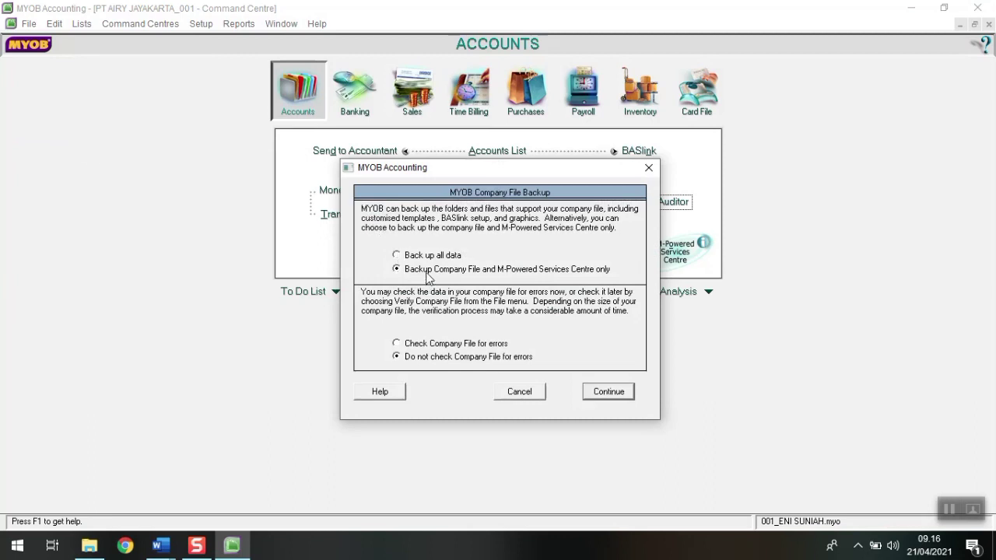
click(596, 390)
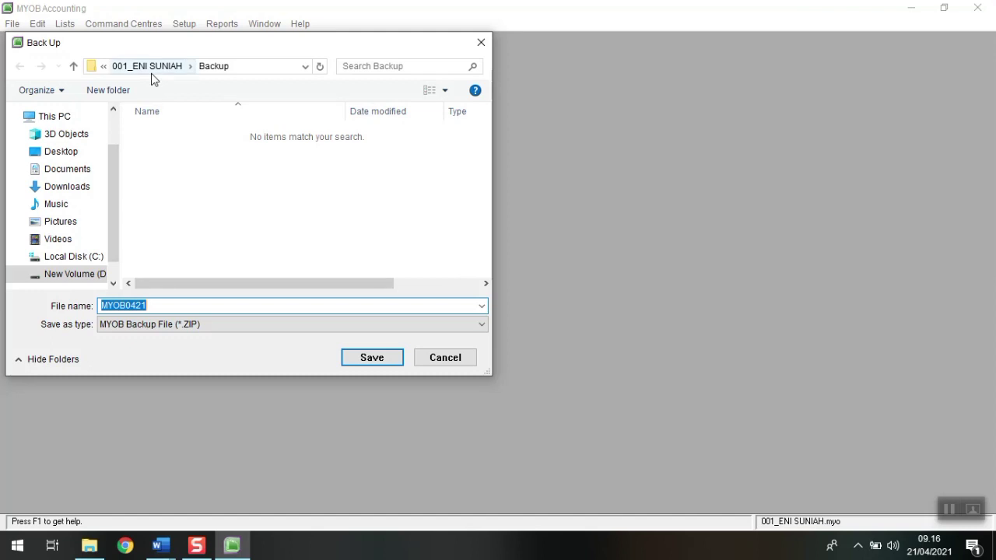
text(0)
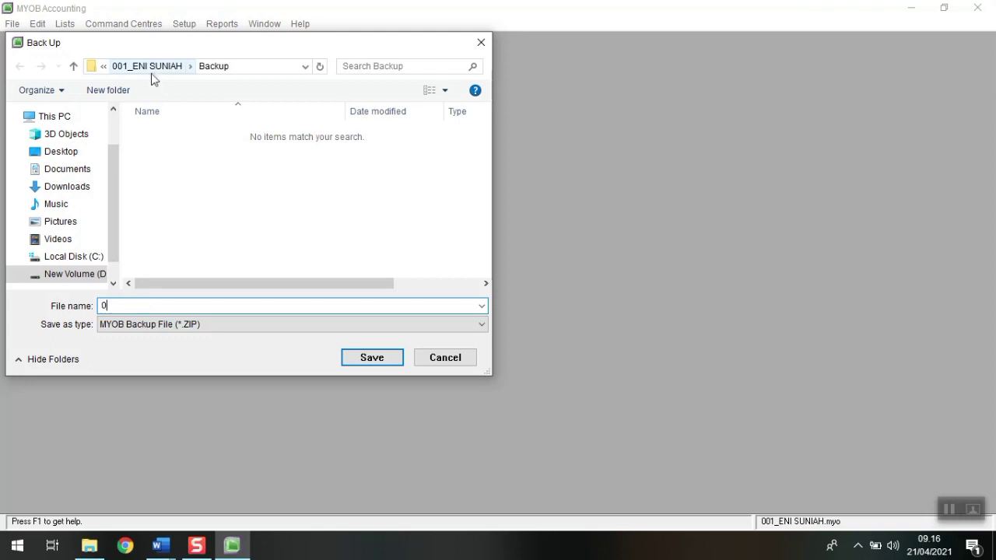
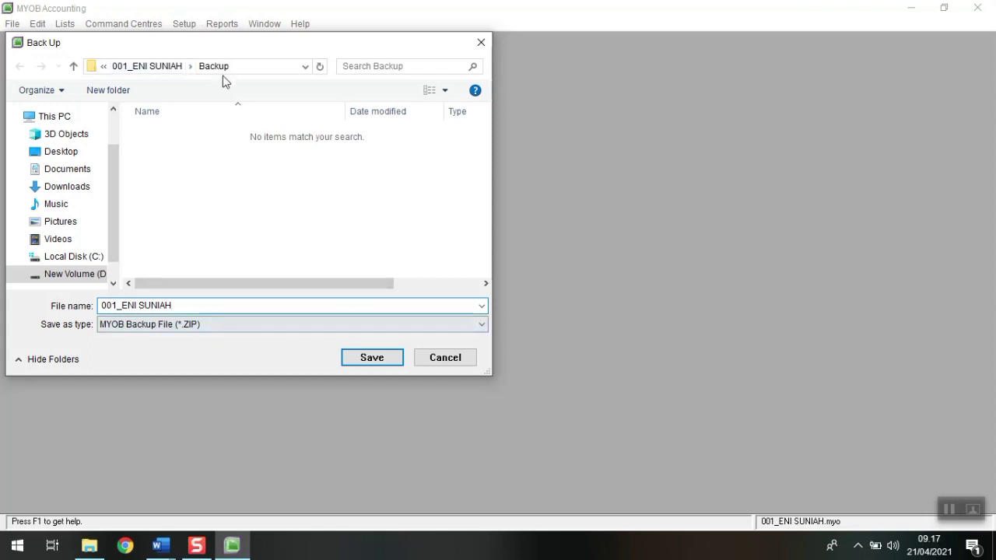
click(362, 364)
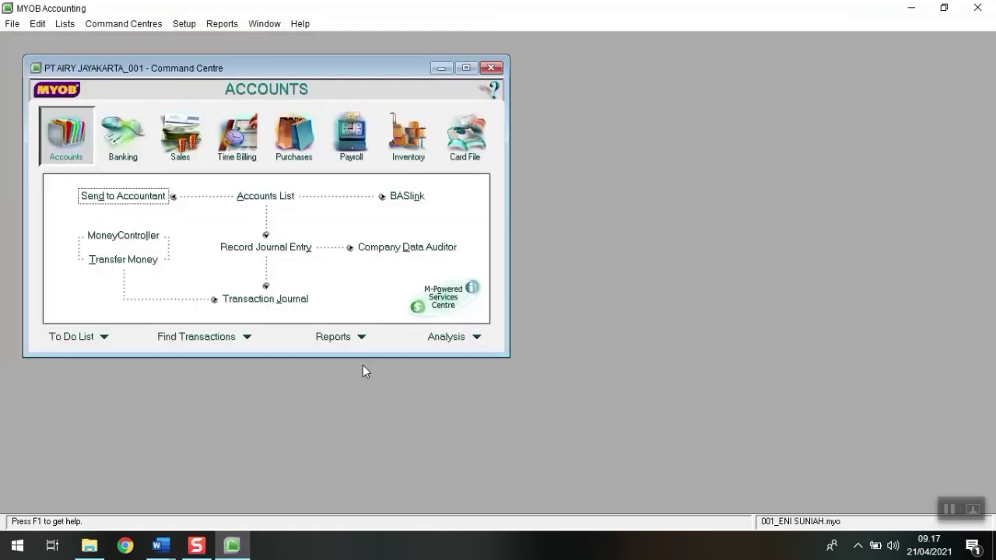
Step: Verify in File Explorer that the ZIP sits in the Backup folder, then maximize MYOB's command centre
click(90, 545)
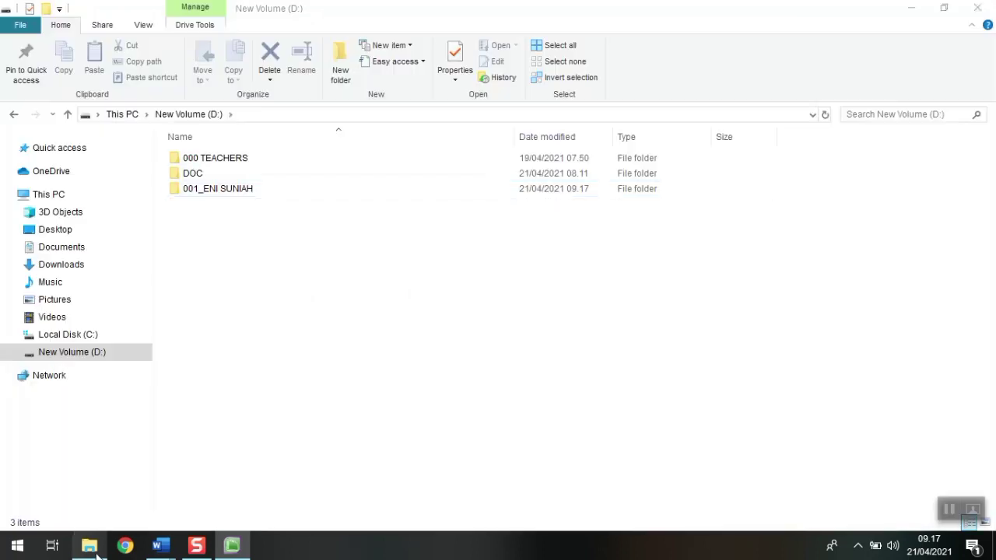
double_click(231, 193)
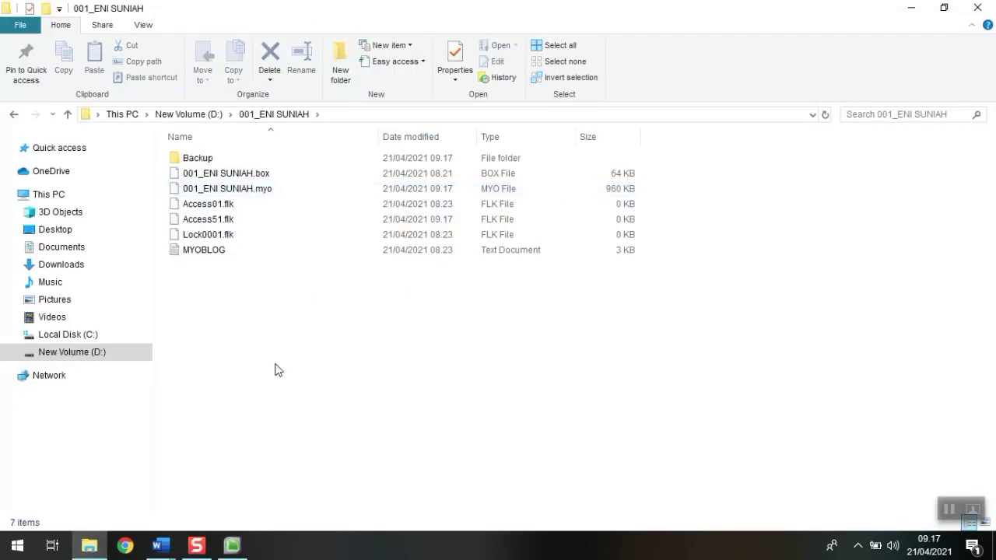
click(191, 162)
double_click(192, 160)
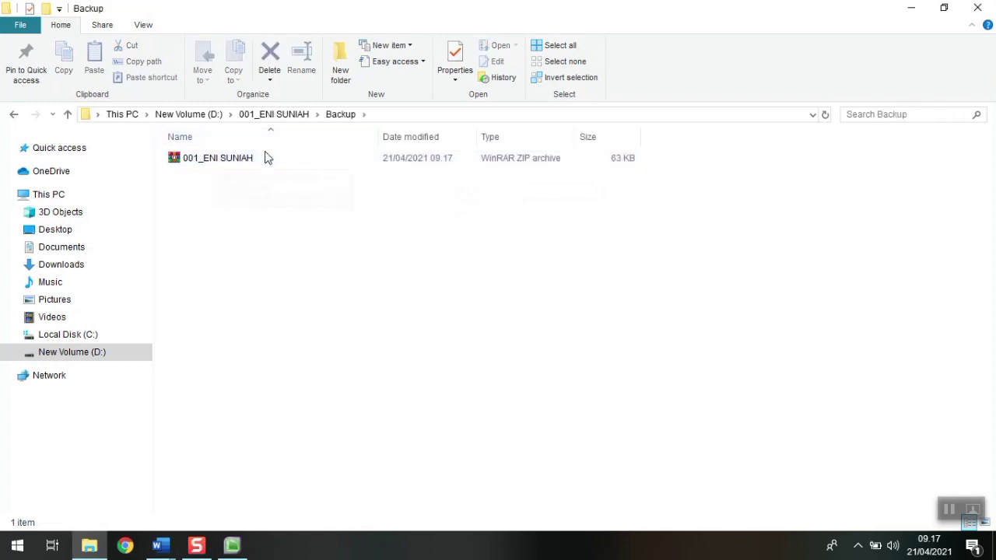
click(290, 117)
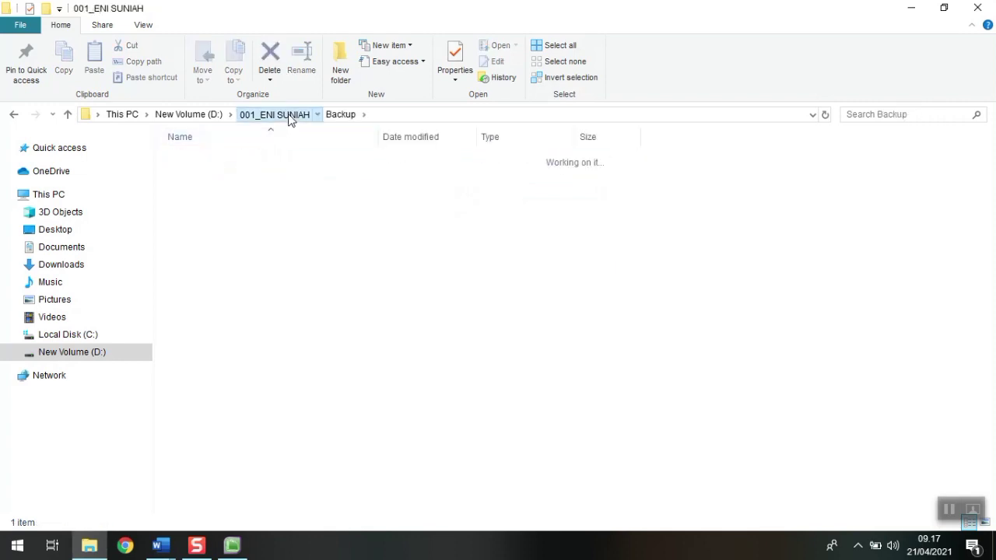
click(230, 547)
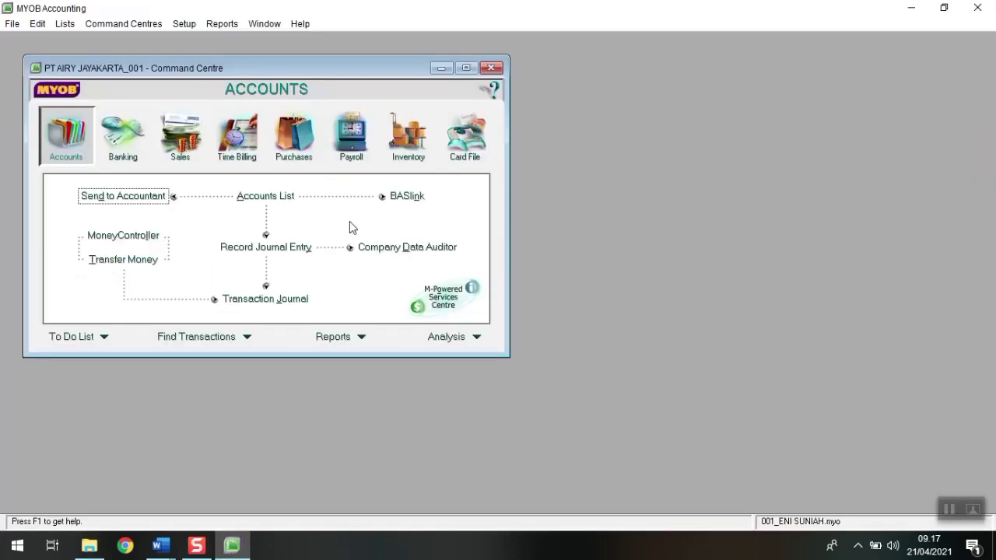
click(466, 68)
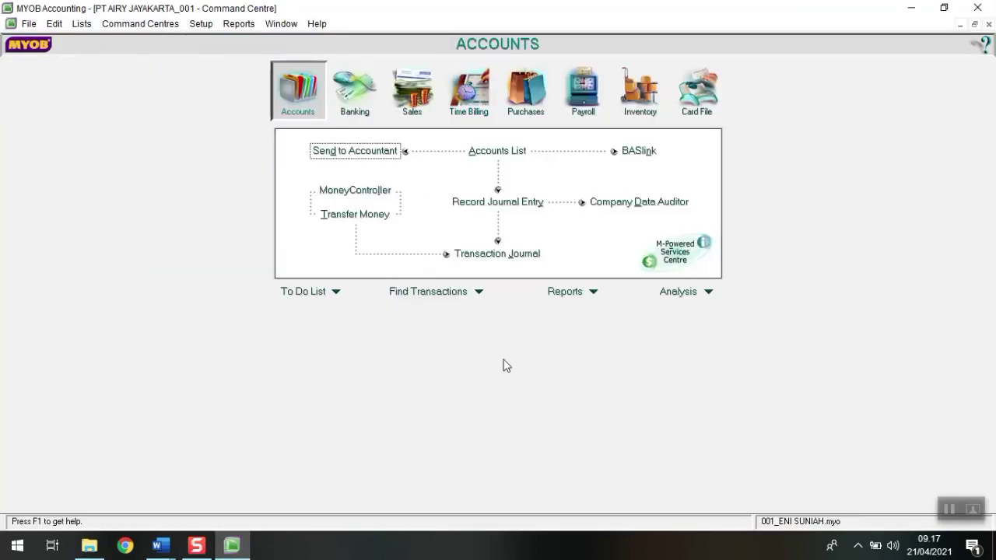